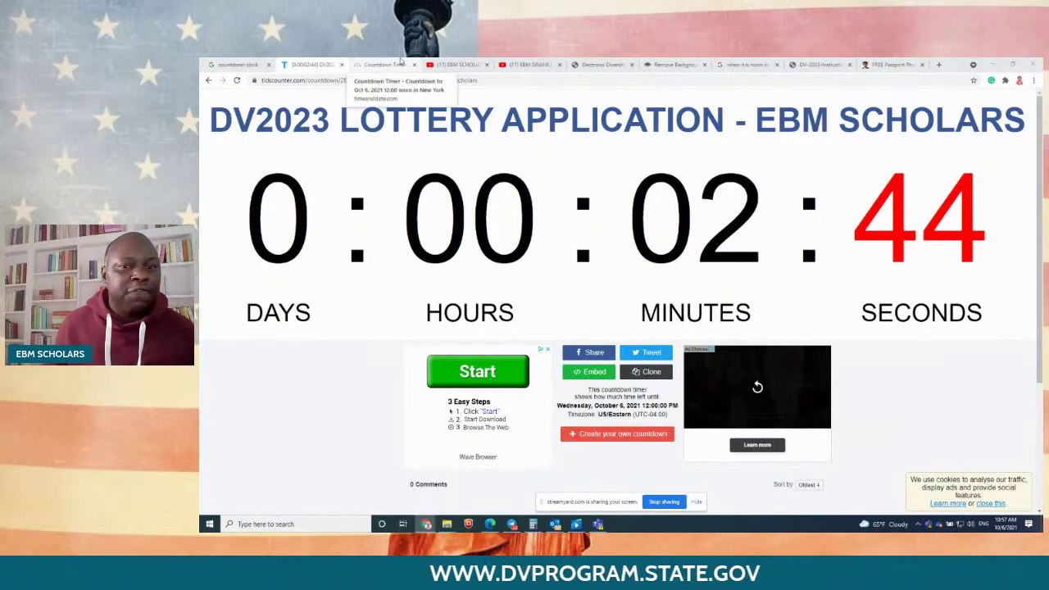
Step: Switch from the countdown to the DV site, which still shows the closed DV-2022 Thank You notice
{"action": "left_click", "coordinate": [602, 64]}
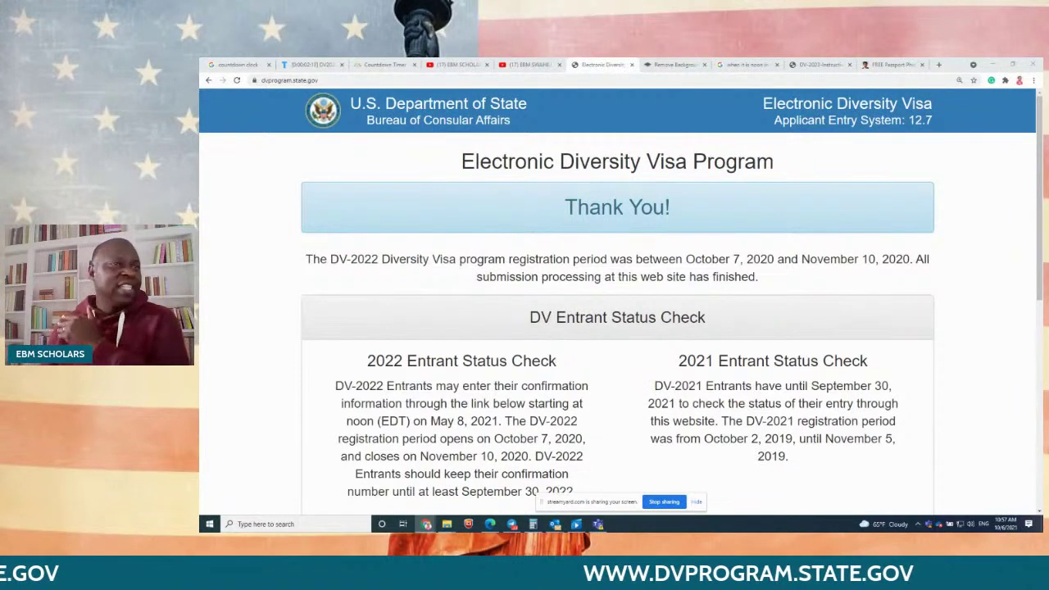
Step: Hide the screen-sharing notice and go back to the DV2023 countdown, now at 0:00:01:38
{"action": "left_click", "coordinate": [697, 503]}
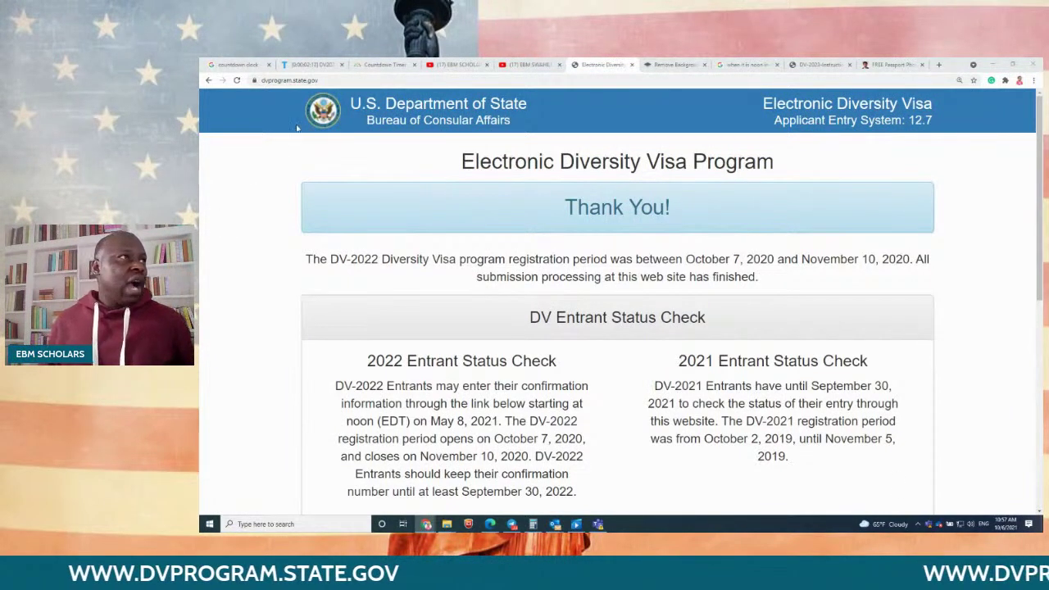
{"action": "left_click", "coordinate": [309, 63]}
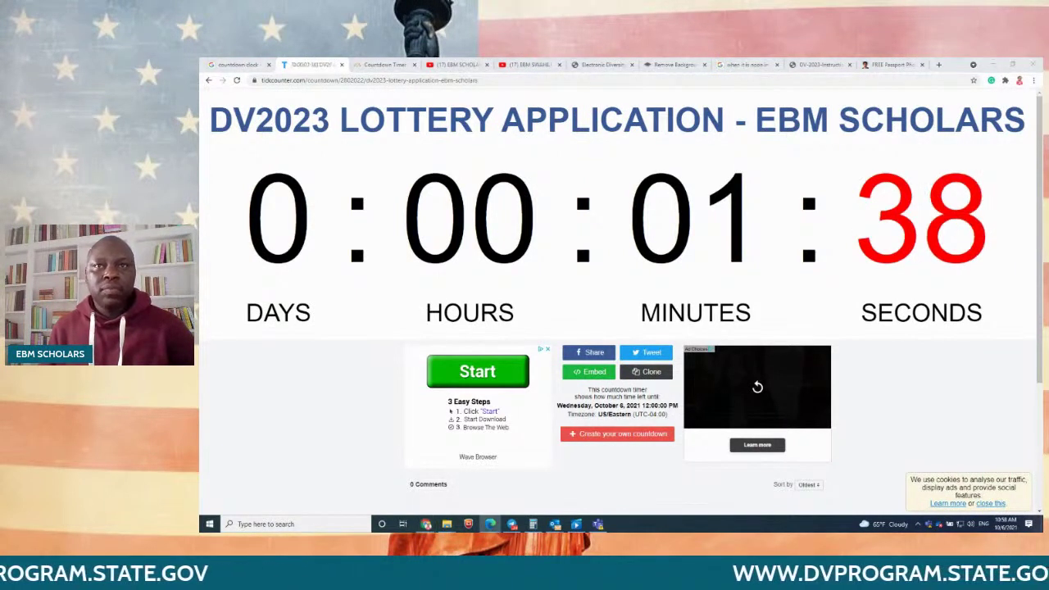
Step: Place a second Edge window with dvprogram.state.gov beside the countdown and reload it; DV-2022 is still closed
{"action": "left_click_drag", "start_coordinate": [201, 391], "coordinate": [703, 291]}
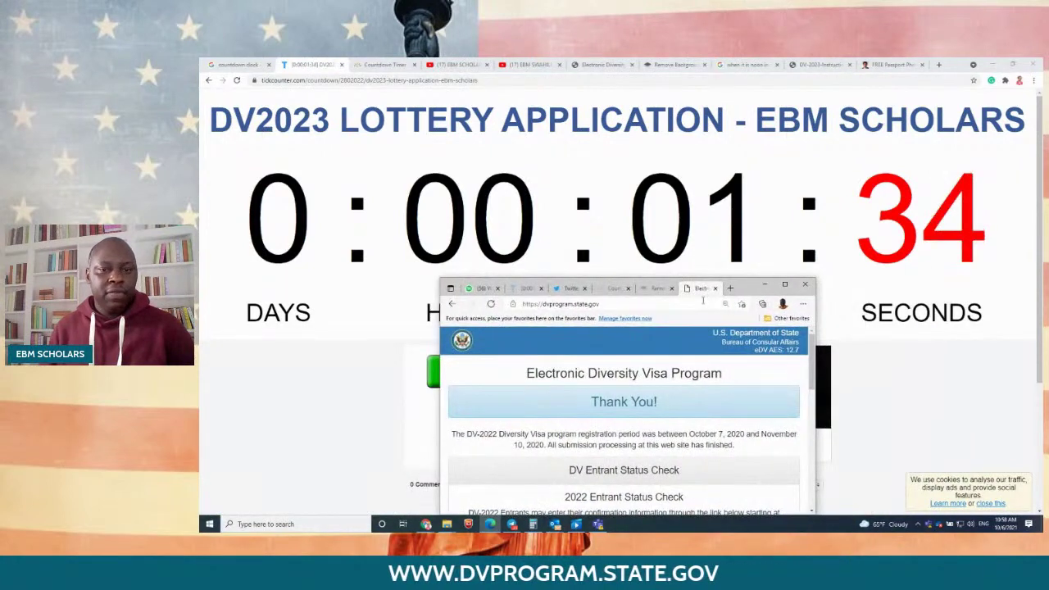
{"action": "scroll", "coordinate": [691, 391], "scroll_direction": "down", "scroll_amount": 2}
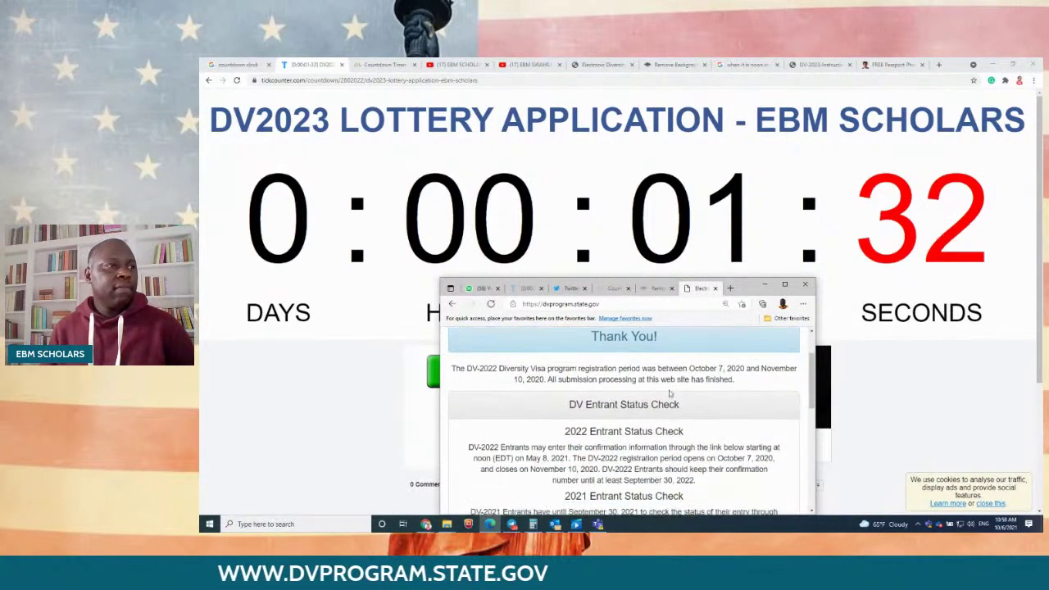
{"action": "left_click", "coordinate": [610, 304]}
{"action": "key", "text": "Return"}
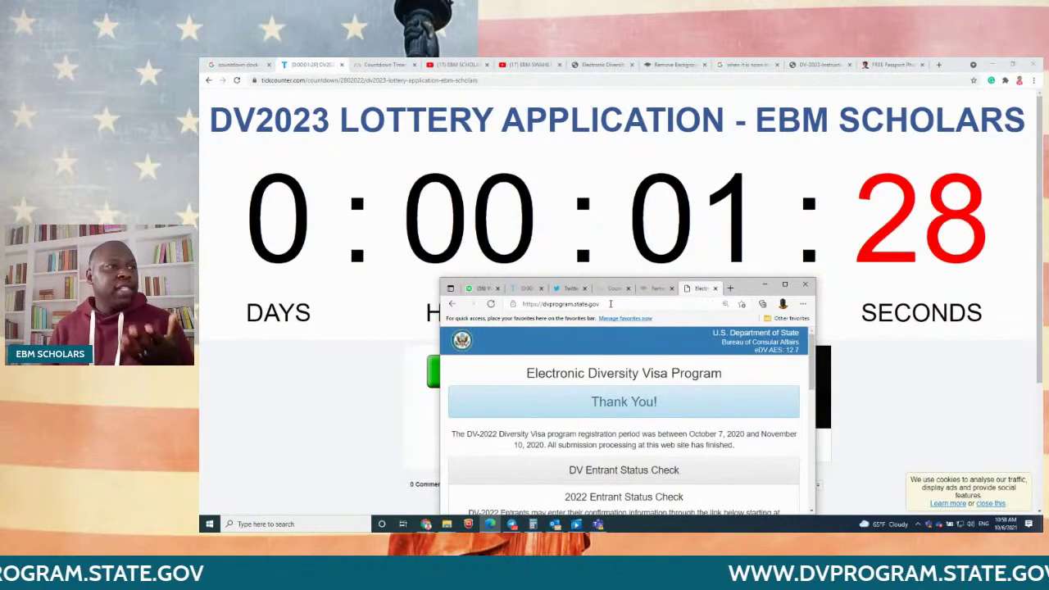
{"action": "scroll", "coordinate": [691, 430], "scroll_direction": "down", "scroll_amount": 4}
{"action": "scroll", "coordinate": [691, 431], "scroll_direction": "down", "scroll_amount": 3}
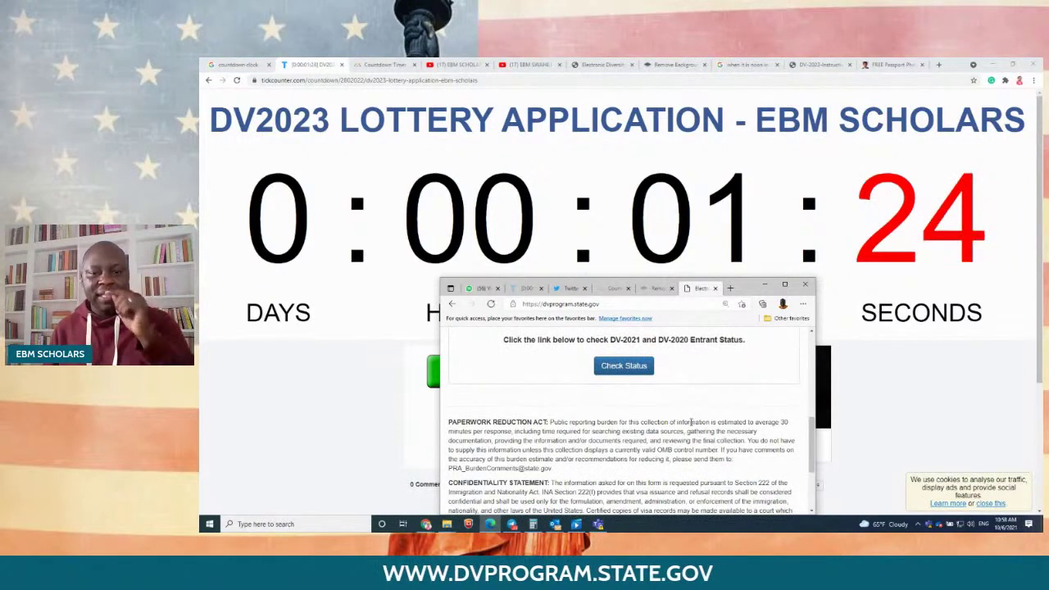
{"action": "scroll", "coordinate": [691, 423], "scroll_direction": "down", "scroll_amount": 3}
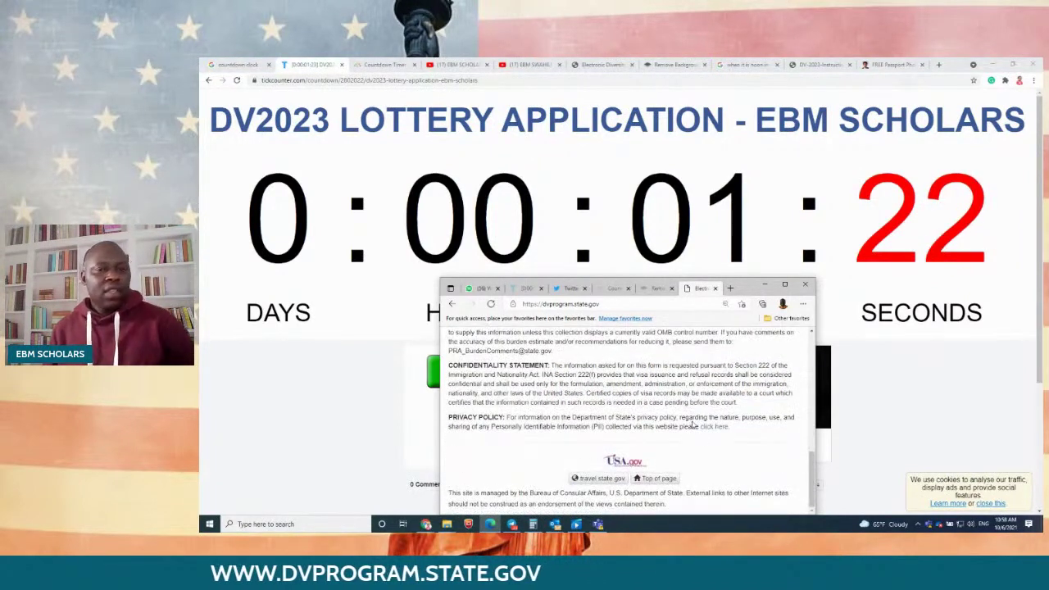
{"action": "scroll", "coordinate": [693, 424], "scroll_direction": "up", "scroll_amount": 10}
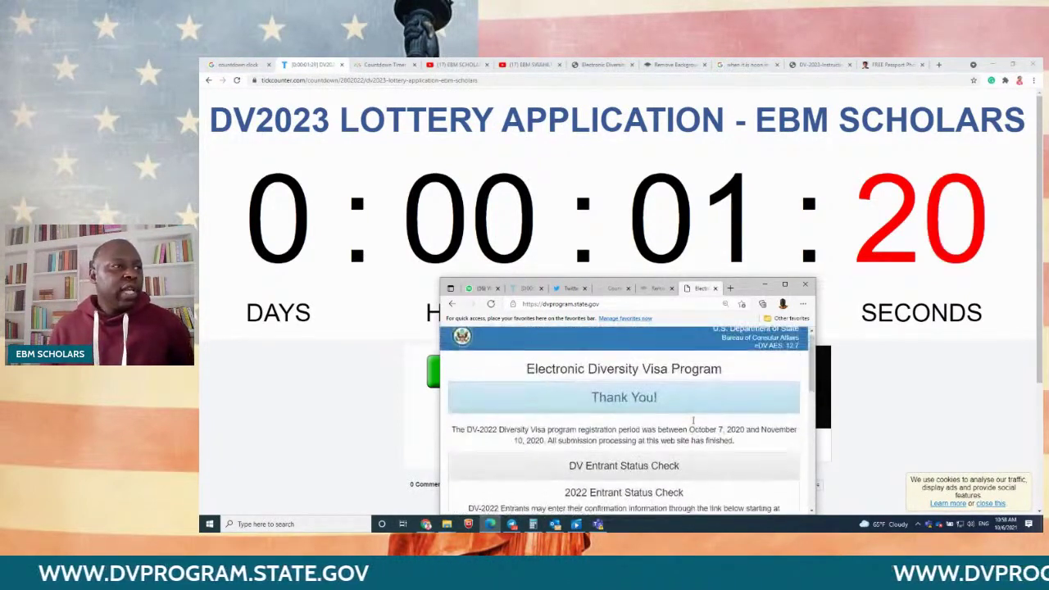
{"action": "scroll", "coordinate": [692, 420], "scroll_direction": "down", "scroll_amount": 1}
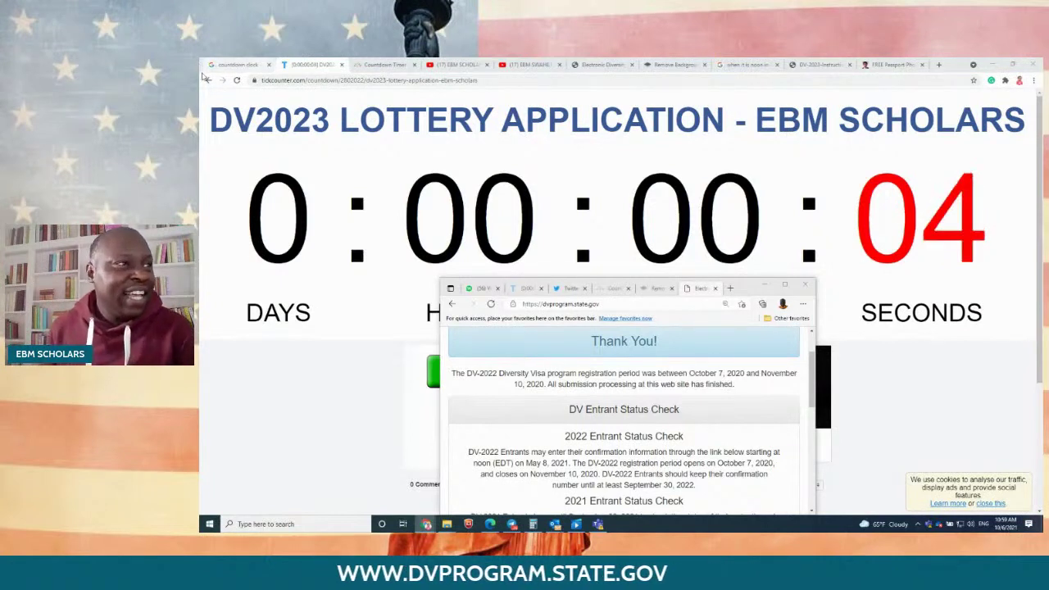
Step: Reload the DV site at countdown zero to reveal DV-2023 entries open, then drag that window aside
{"action": "left_click", "coordinate": [573, 293]}
{"action": "left_click", "coordinate": [621, 305]}
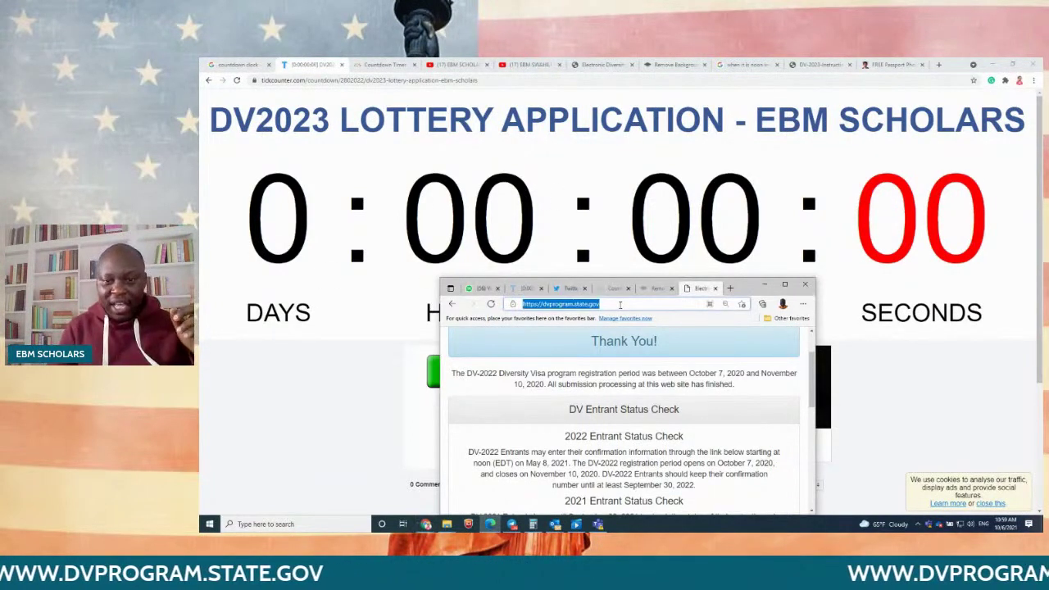
{"action": "key", "text": "Return"}
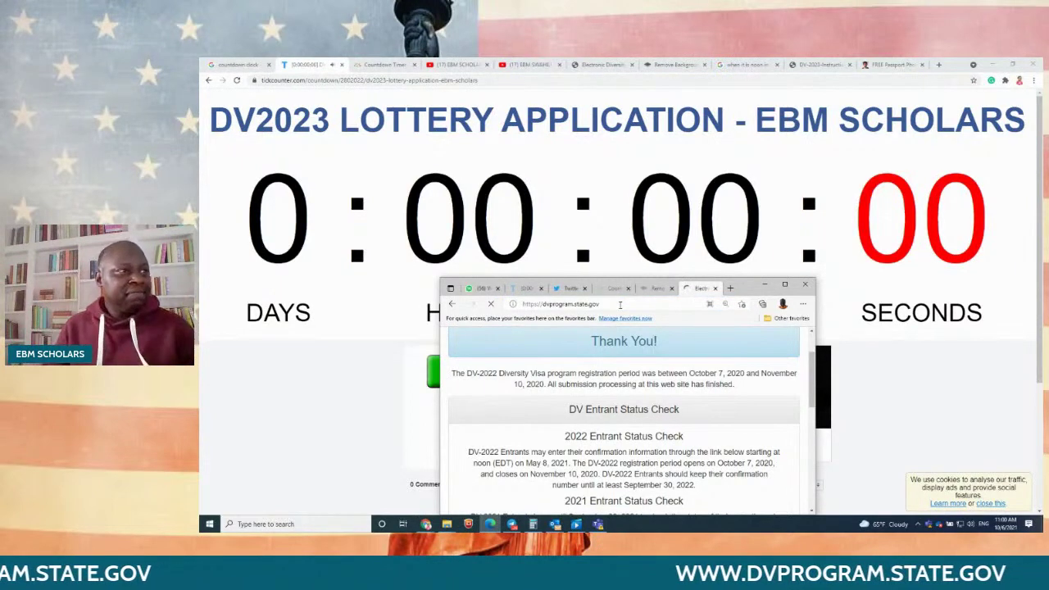
{"action": "scroll", "coordinate": [640, 357], "scroll_direction": "down", "scroll_amount": 2}
{"action": "scroll", "coordinate": [638, 335], "scroll_direction": "up", "scroll_amount": 1}
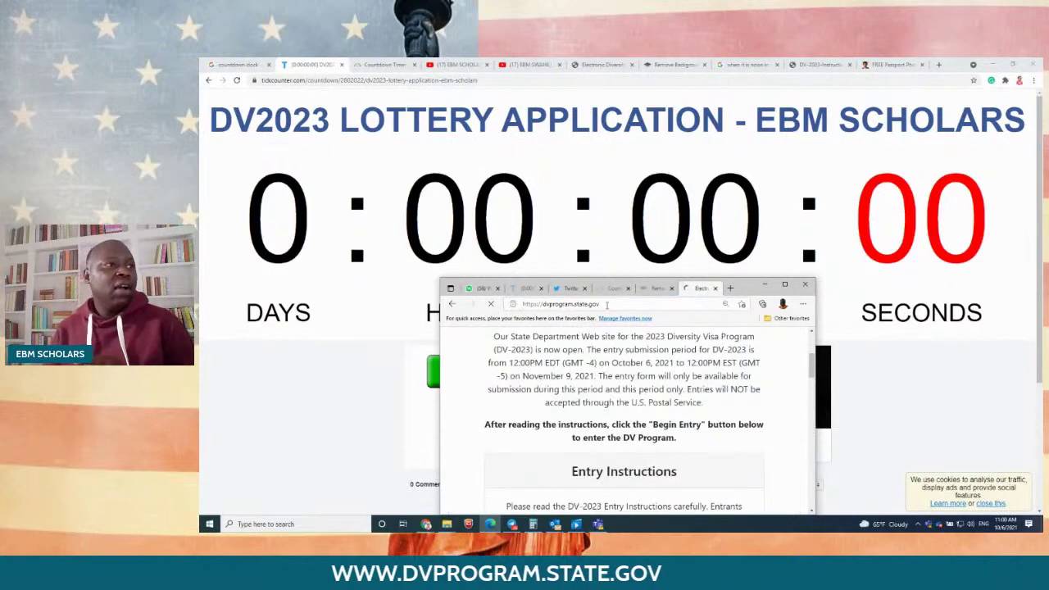
{"action": "scroll", "coordinate": [692, 384], "scroll_direction": "down", "scroll_amount": 8}
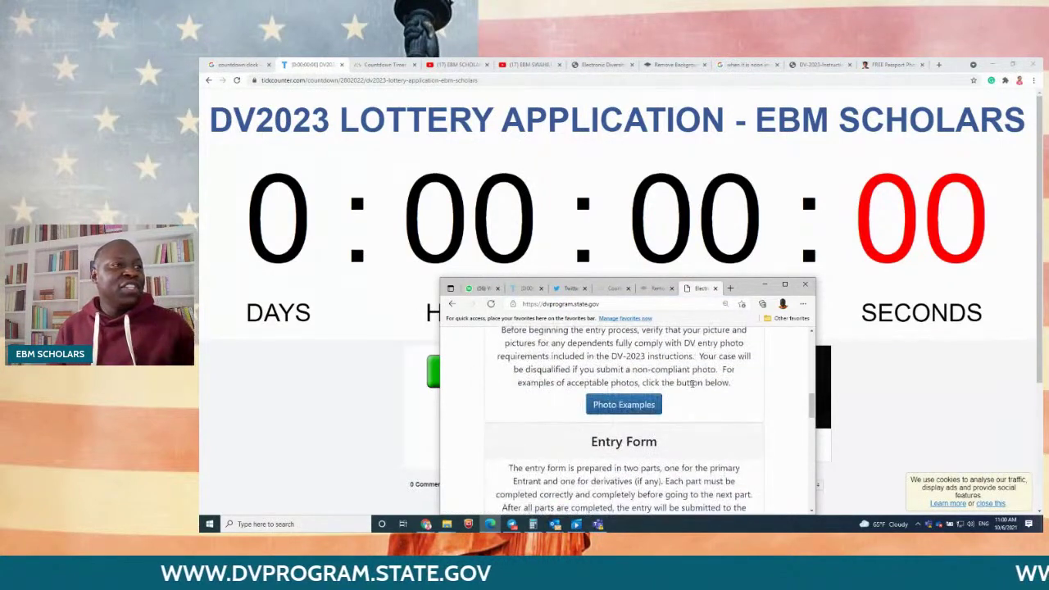
{"action": "scroll", "coordinate": [692, 383], "scroll_direction": "down", "scroll_amount": 5}
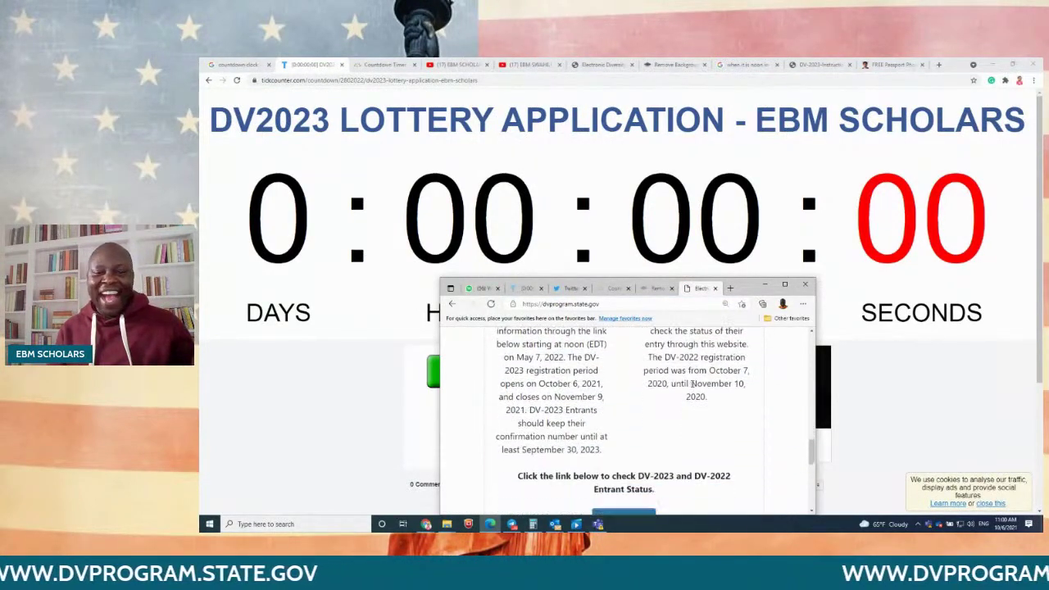
{"action": "scroll", "coordinate": [693, 388], "scroll_direction": "down", "scroll_amount": 1}
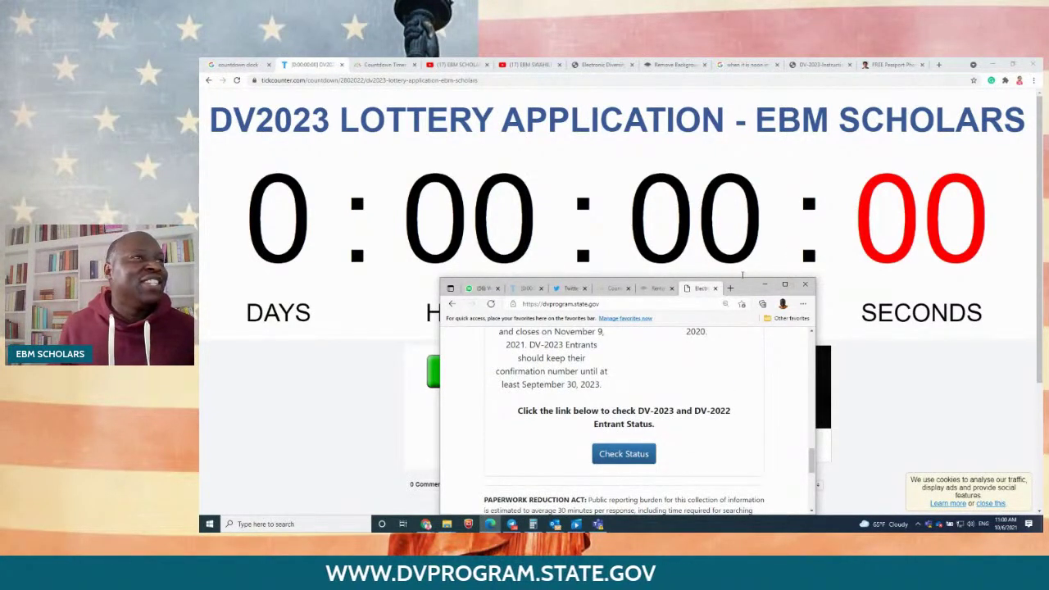
{"action": "left_click_drag", "start_coordinate": [744, 287], "coordinate": [1048, 287]}
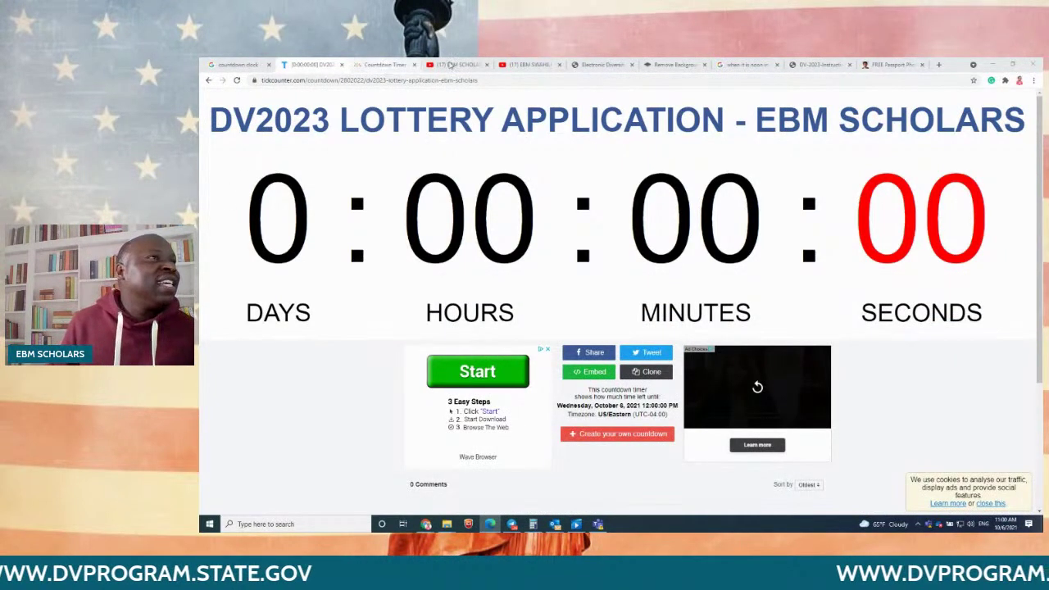
Step: Scroll the DV-2023 welcome page down to the Entry Form section and pull StreamYard over it
{"action": "left_click", "coordinate": [615, 64]}
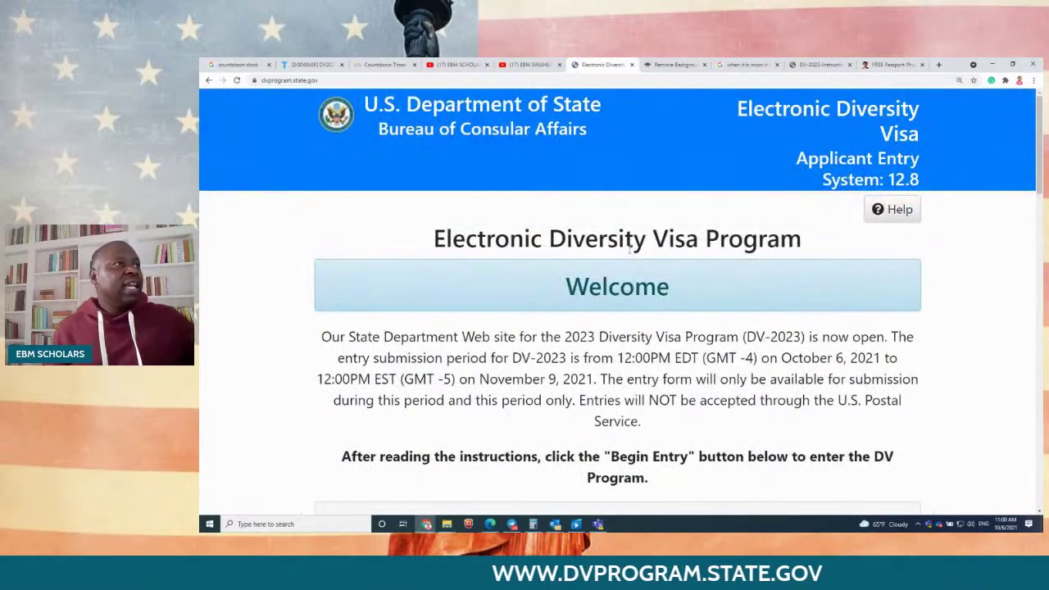
{"action": "scroll", "coordinate": [659, 246], "scroll_direction": "down", "scroll_amount": 4}
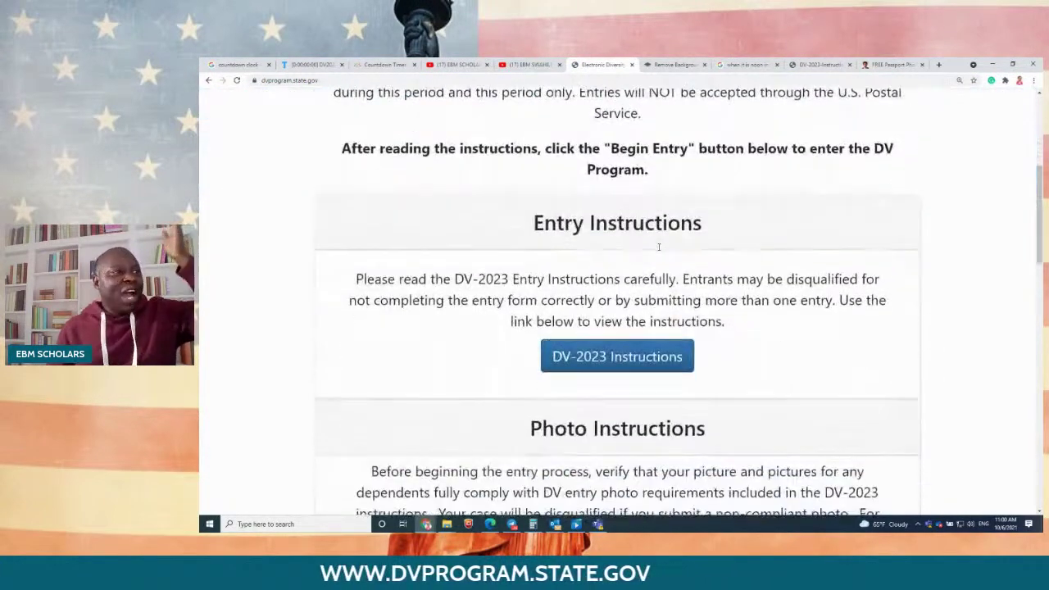
{"action": "scroll", "coordinate": [621, 352], "scroll_direction": "down", "scroll_amount": 3}
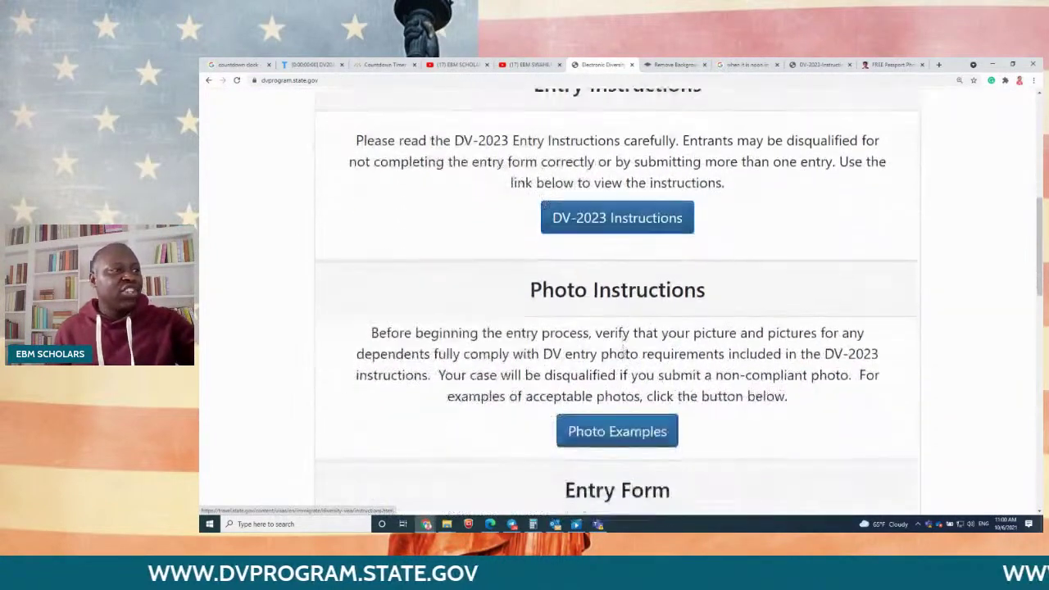
{"action": "scroll", "coordinate": [621, 353], "scroll_direction": "down", "scroll_amount": 4}
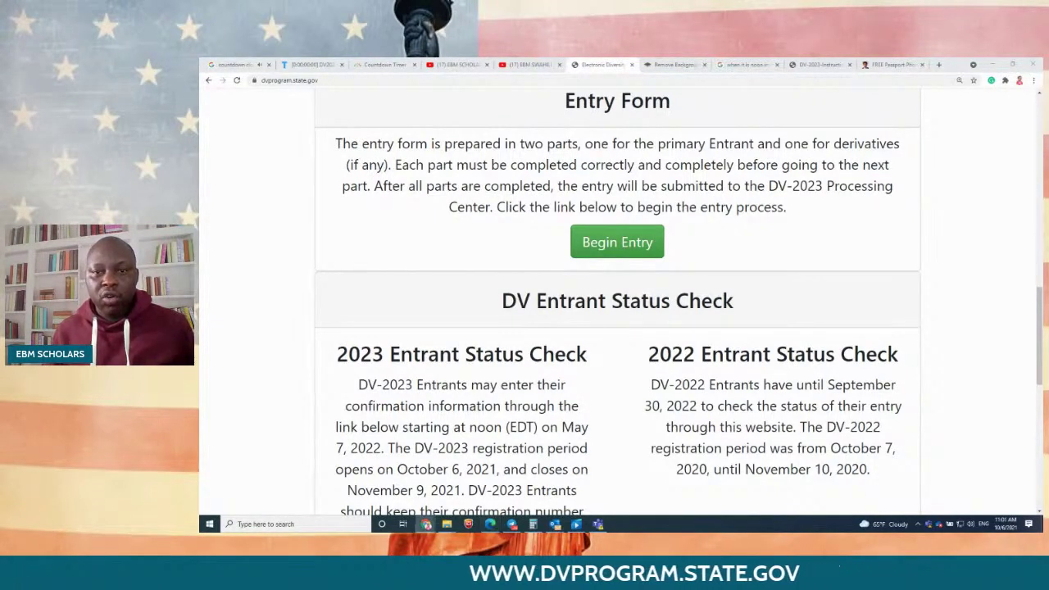
{"action": "left_click_drag", "start_coordinate": [1048, 90], "coordinate": [771, 141]}
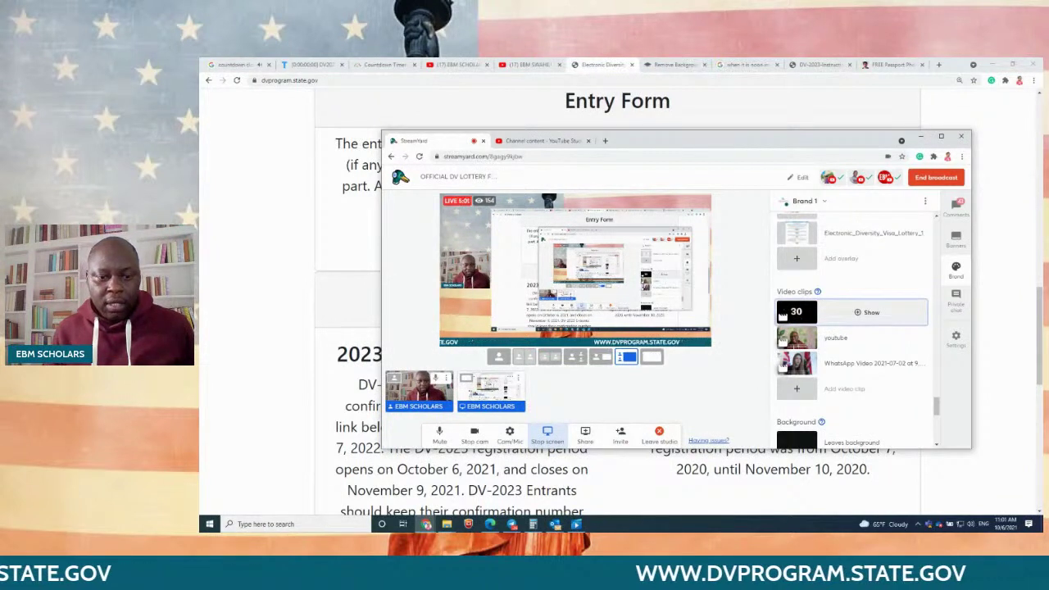
Step: Move the StreamYard studio off screen and restore the browser showing the DV-2023 Entry Form section
{"action": "key", "text": "alt+Tab"}
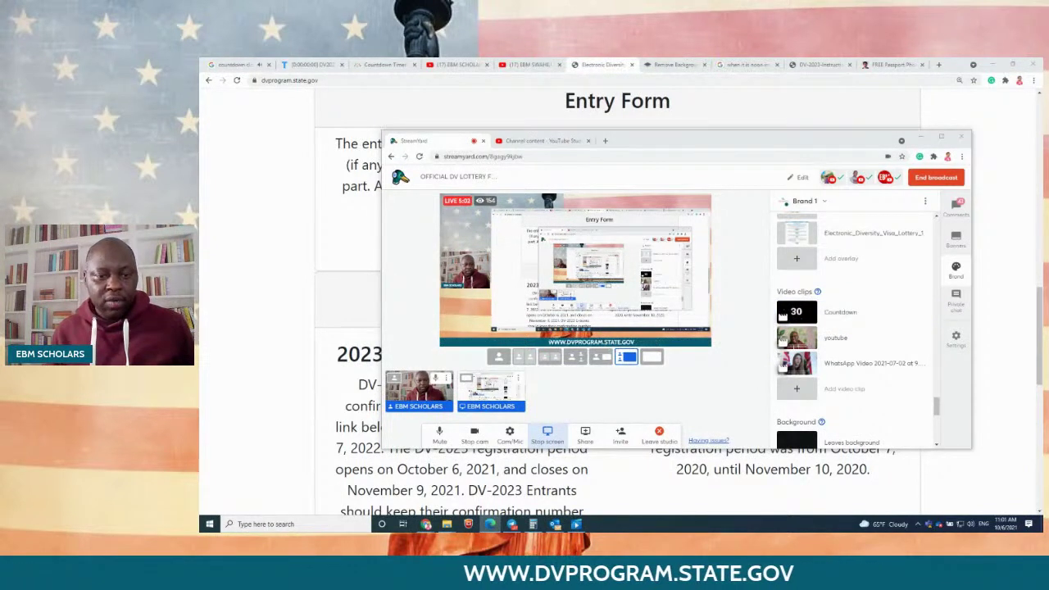
{"action": "mouse_move", "coordinate": [853, 312]}
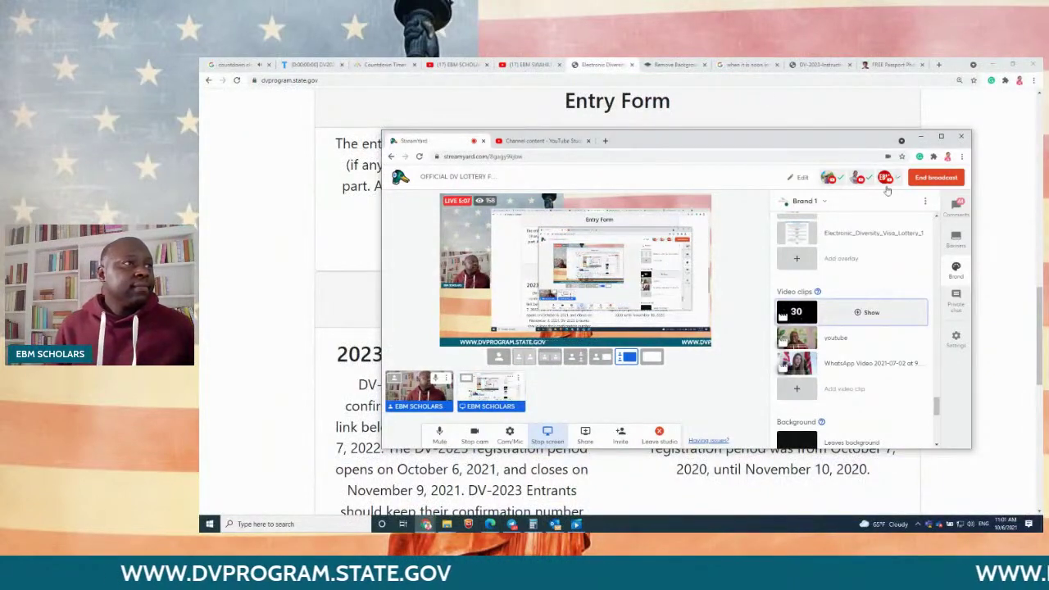
{"action": "left_click_drag", "start_coordinate": [679, 140], "coordinate": [916, 531]}
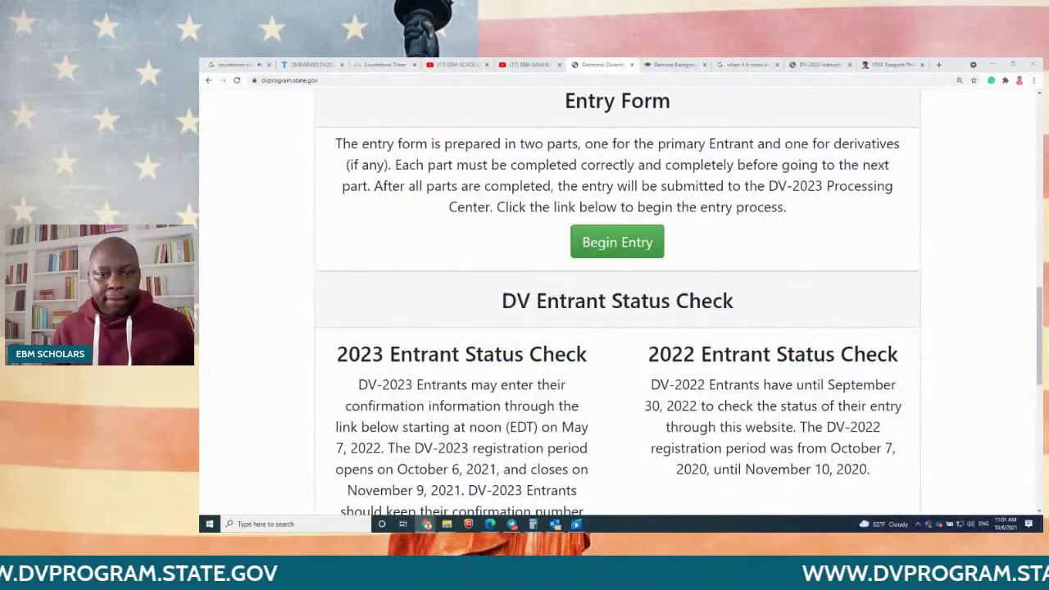
{"action": "left_click_drag", "start_coordinate": [1048, 139], "coordinate": [1048, 125]}
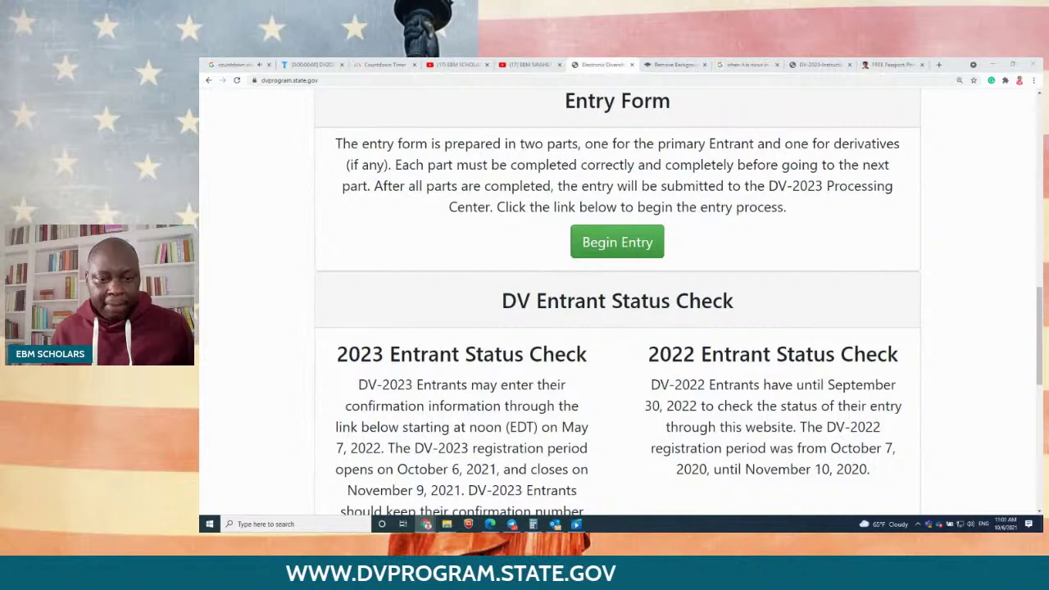
{"action": "key", "text": "super+d"}
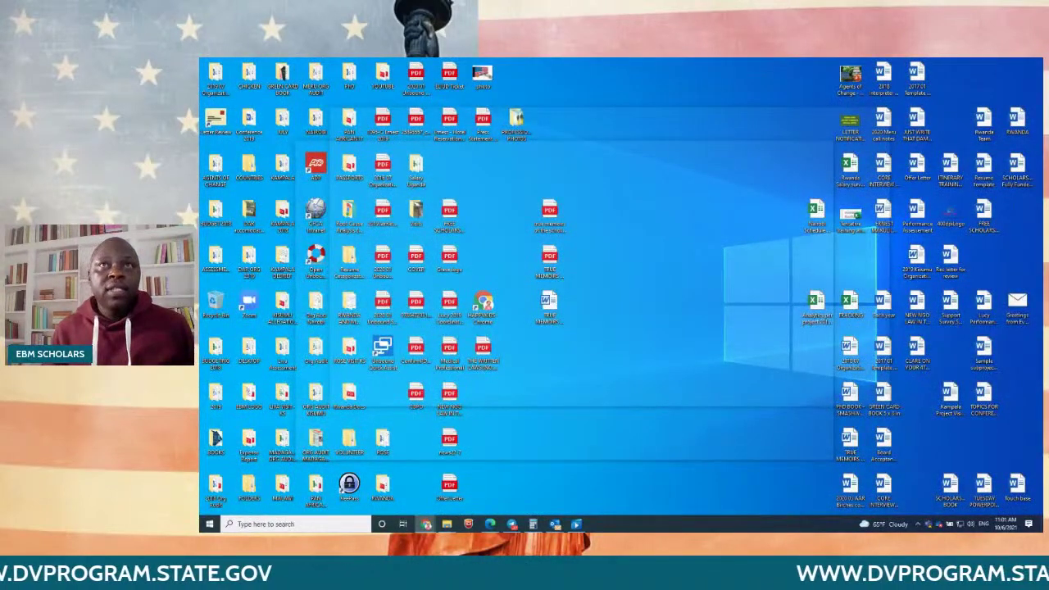
{"action": "key", "text": "super+d"}
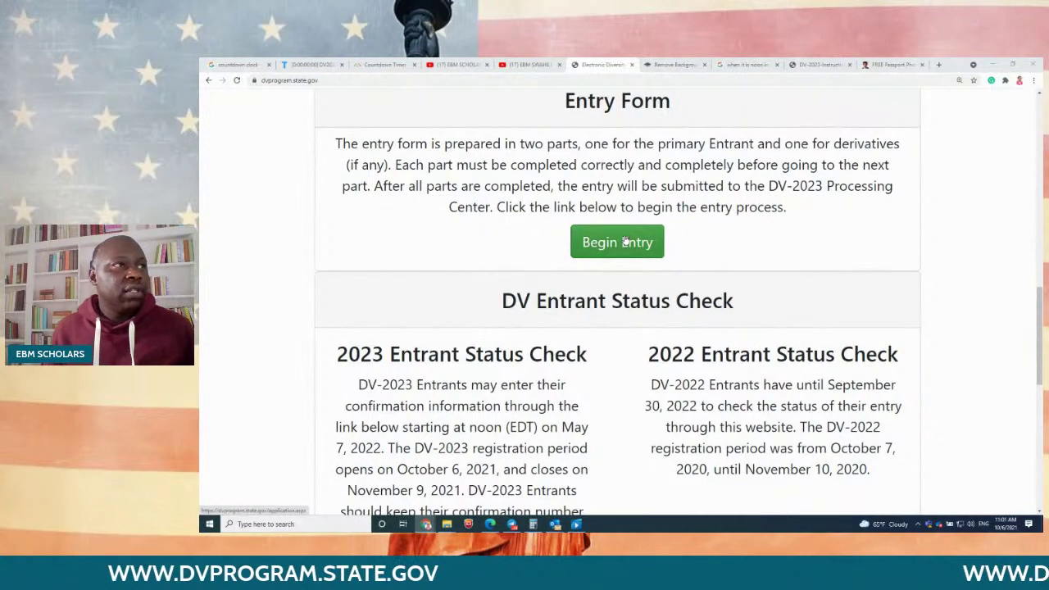
Step: Begin the DV-2023 entry, fill in the picture's authentication characters, and submit them
{"action": "left_click", "coordinate": [626, 241]}
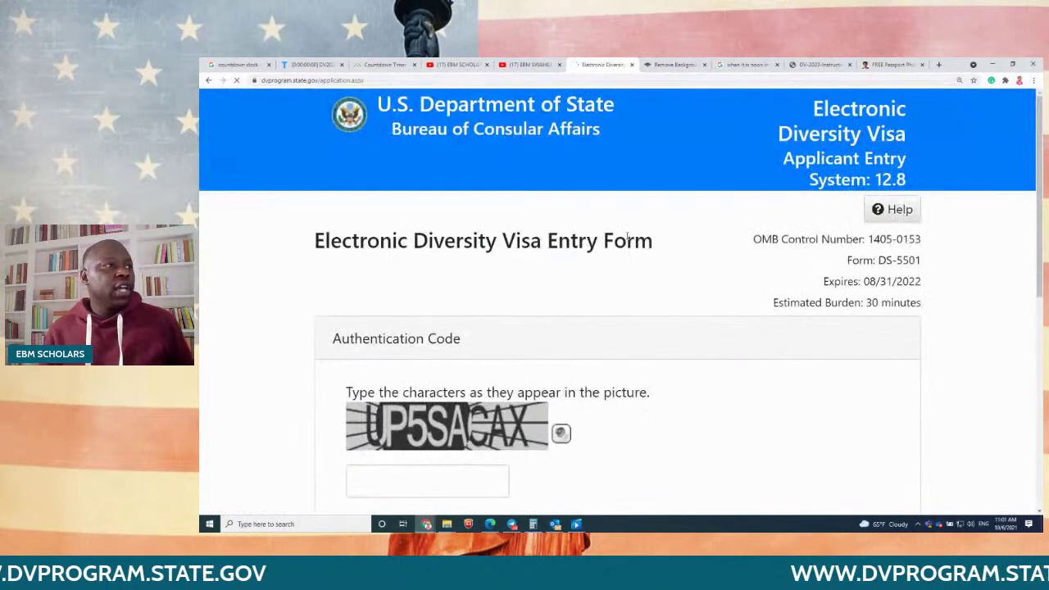
{"action": "scroll", "coordinate": [638, 357], "scroll_direction": "down", "scroll_amount": 1}
{"action": "left_click", "coordinate": [410, 390]}
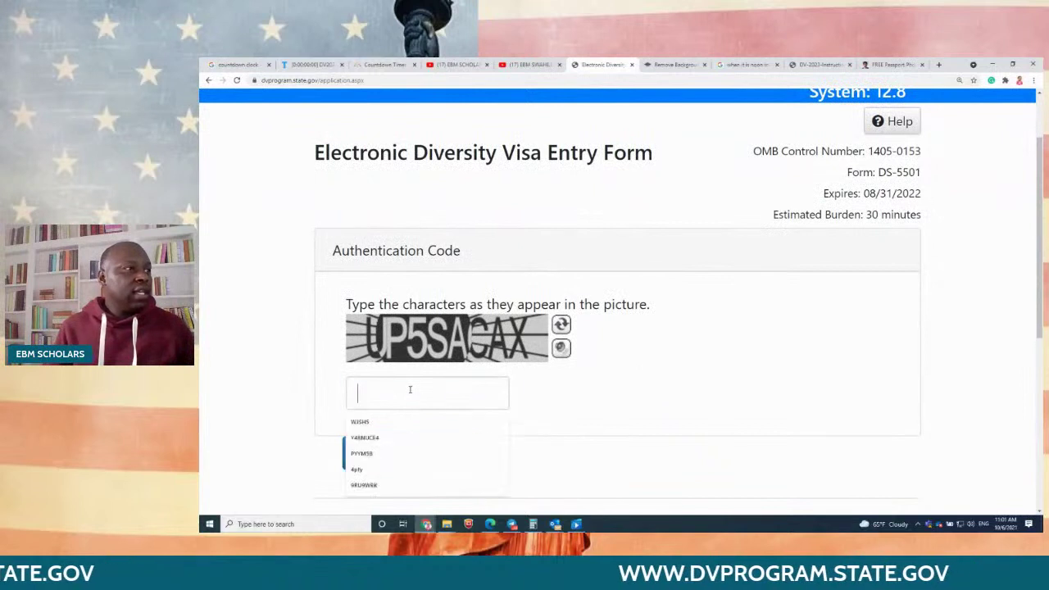
{"action": "type", "text": "UP"}
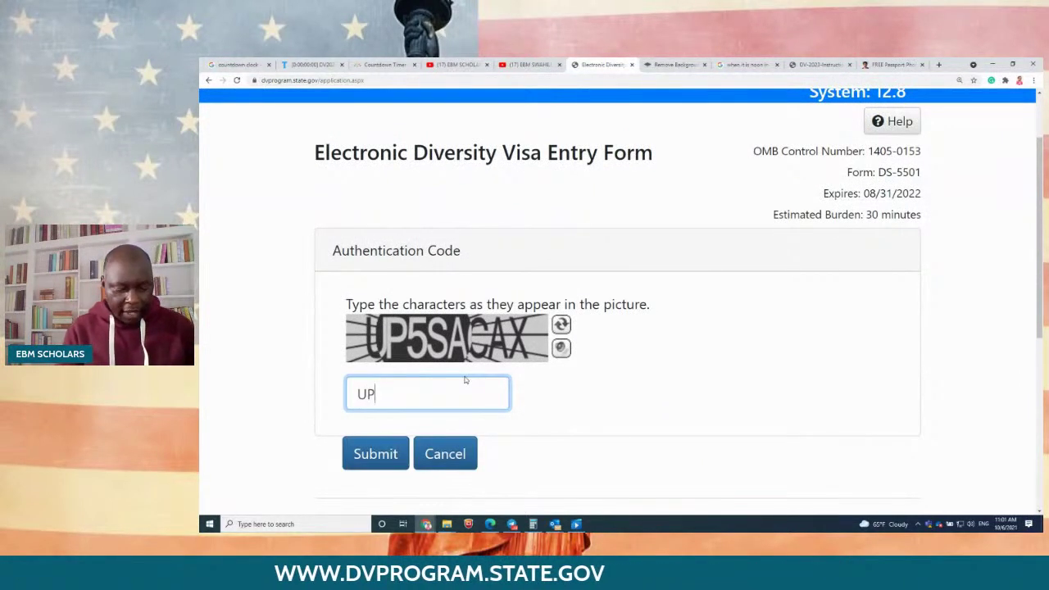
{"action": "type", "text": "5"}
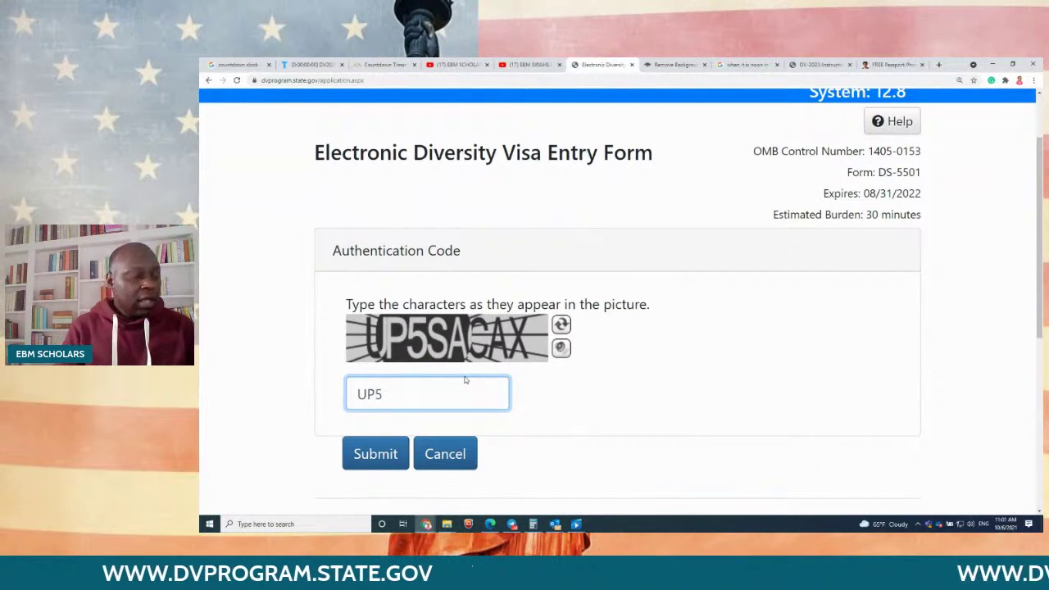
{"action": "type", "text": "SA"}
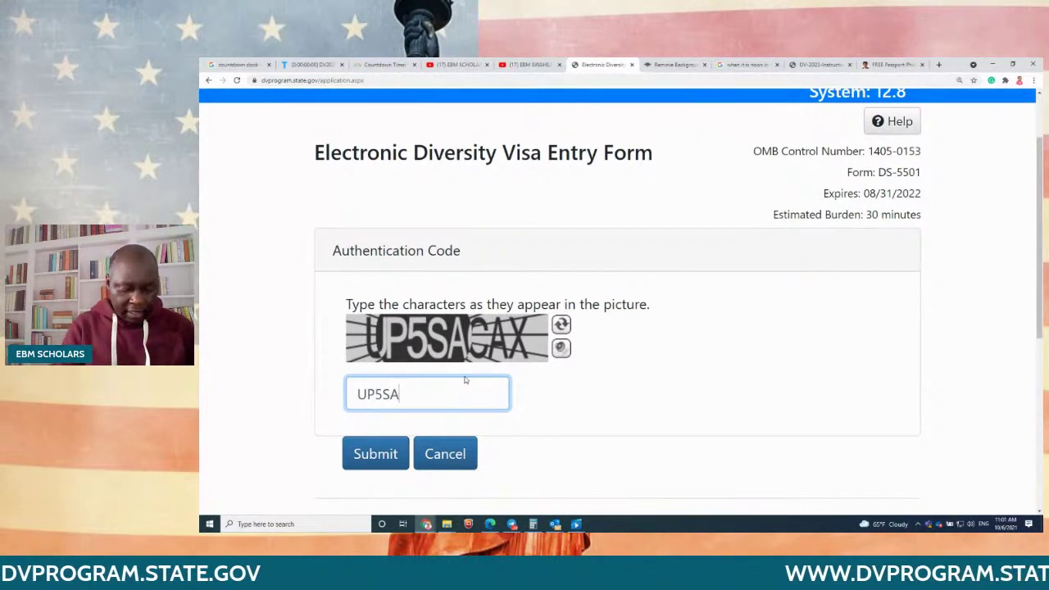
{"action": "type", "text": "CAX"}
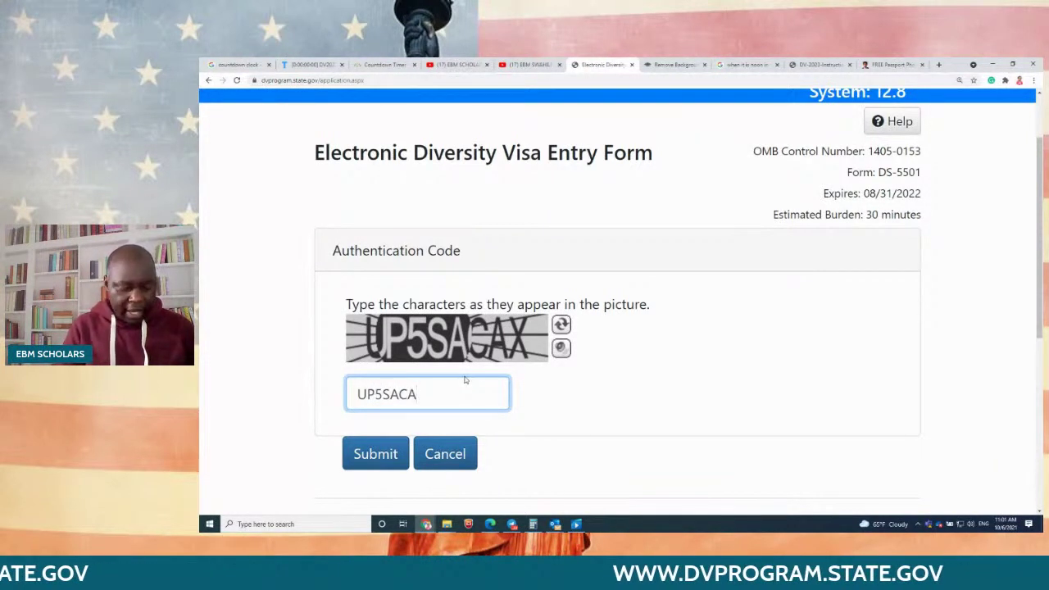
{"action": "left_click", "coordinate": [376, 454]}
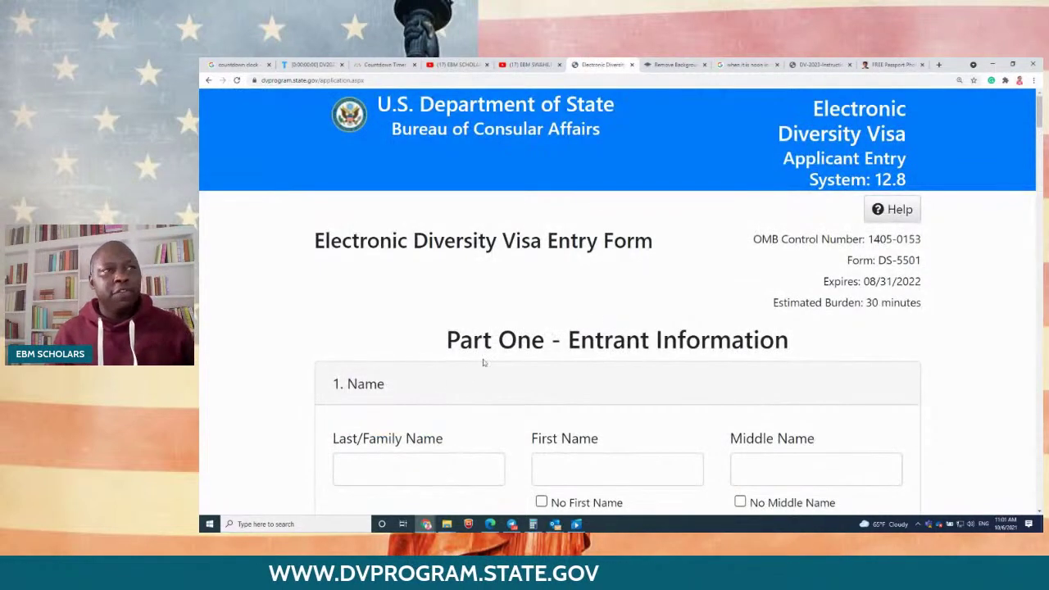
{"action": "scroll", "coordinate": [623, 323], "scroll_direction": "down", "scroll_amount": 1}
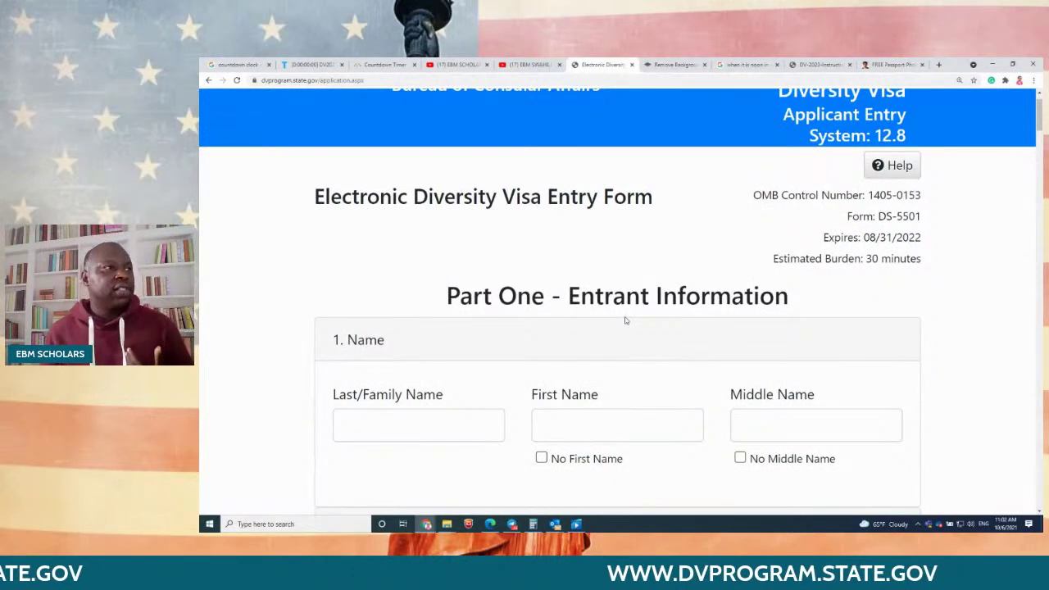
{"action": "scroll", "coordinate": [625, 321], "scroll_direction": "down", "scroll_amount": 2}
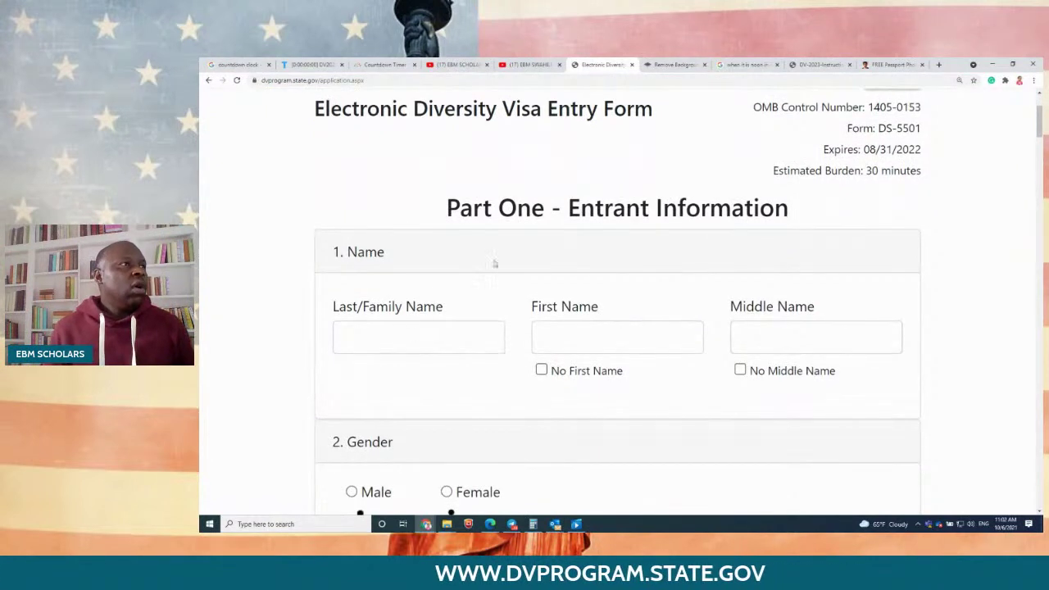
{"action": "left_click_drag", "start_coordinate": [444, 210], "coordinate": [712, 234]}
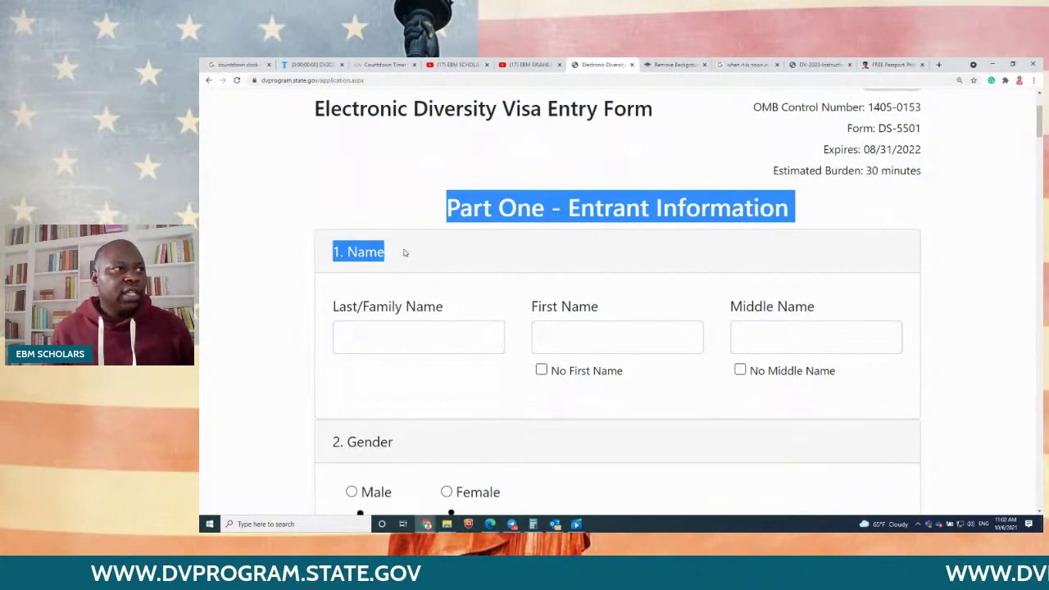
{"action": "scroll", "coordinate": [406, 251], "scroll_direction": "down", "scroll_amount": 1}
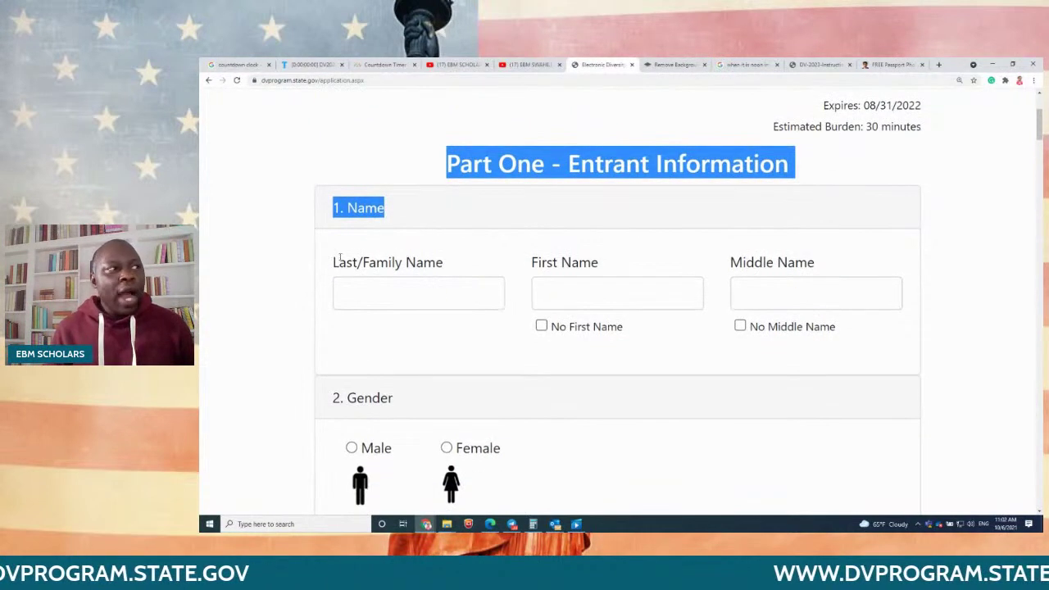
{"action": "left_click_drag", "start_coordinate": [332, 261], "coordinate": [469, 268]}
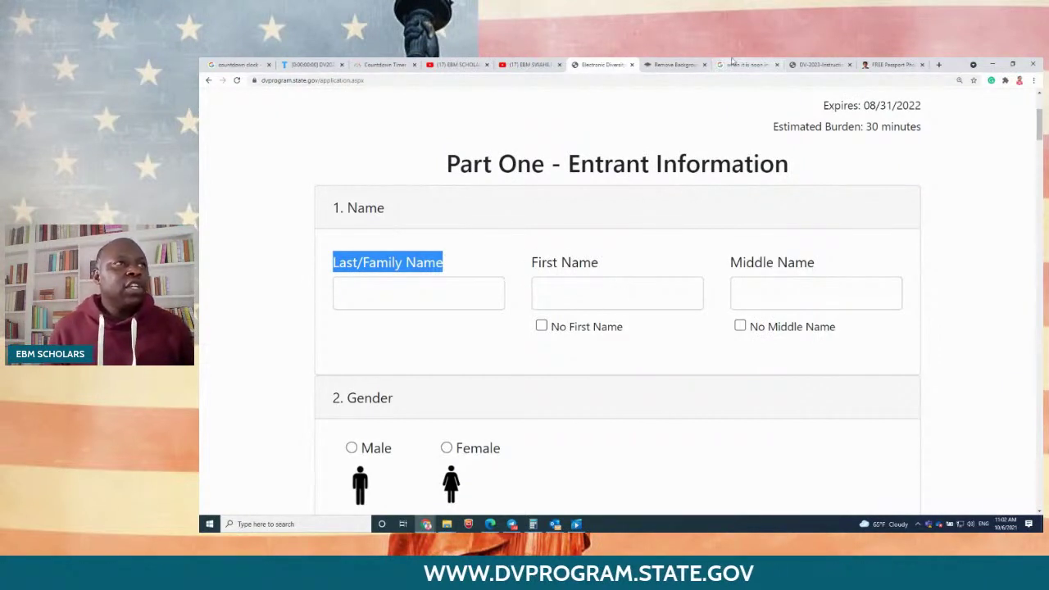
Step: Find item 1, Name, in the DV-2023 instructions PDF and highlight the passport-matching sentence
{"action": "left_click", "coordinate": [801, 68]}
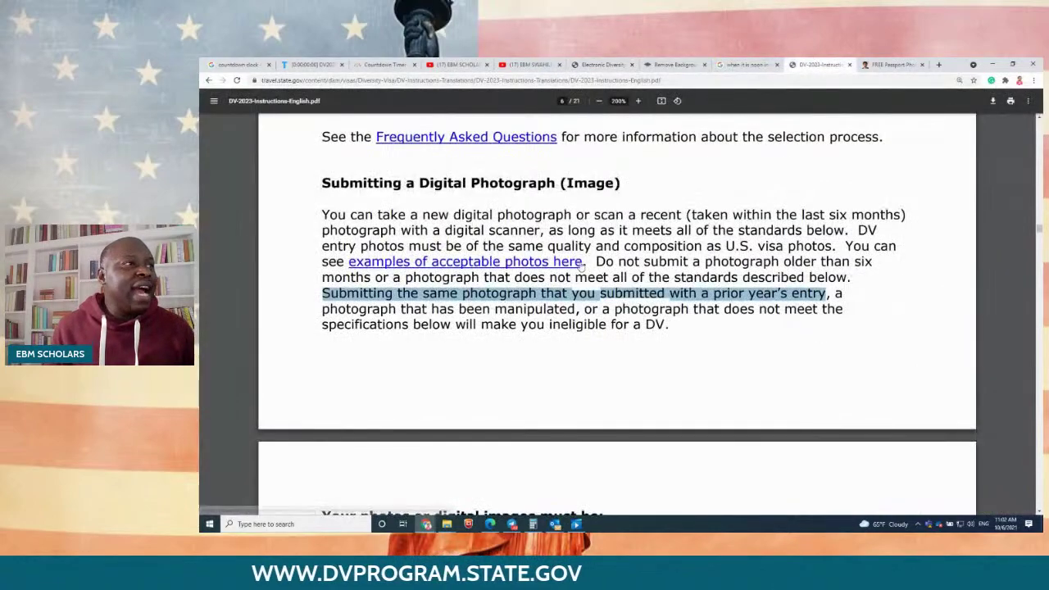
{"action": "scroll", "coordinate": [581, 262], "scroll_direction": "up", "scroll_amount": 4}
{"action": "scroll", "coordinate": [581, 263], "scroll_direction": "up", "scroll_amount": 20}
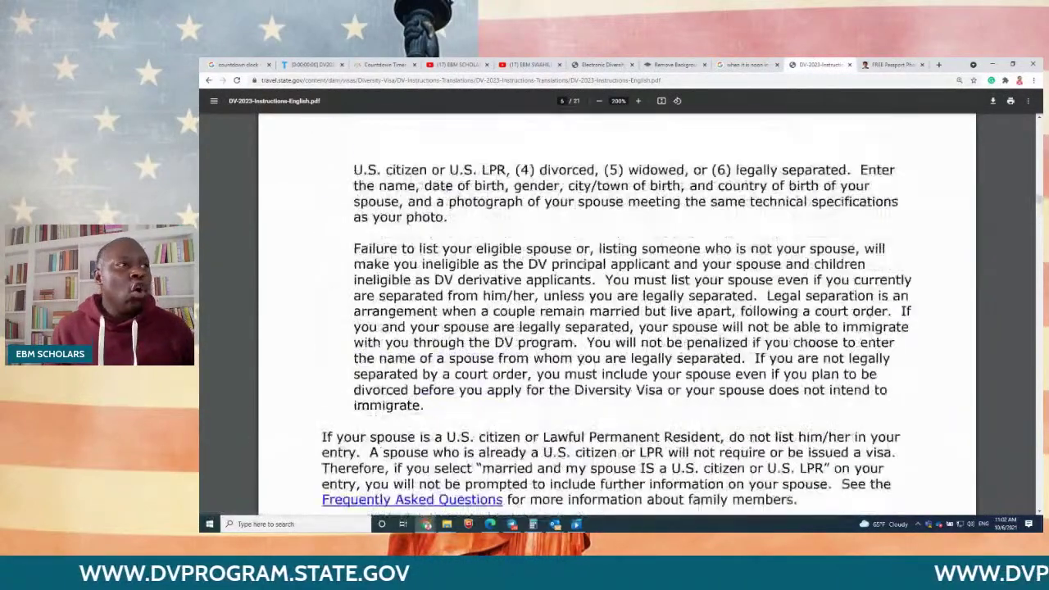
{"action": "scroll", "coordinate": [581, 262], "scroll_direction": "up", "scroll_amount": 15}
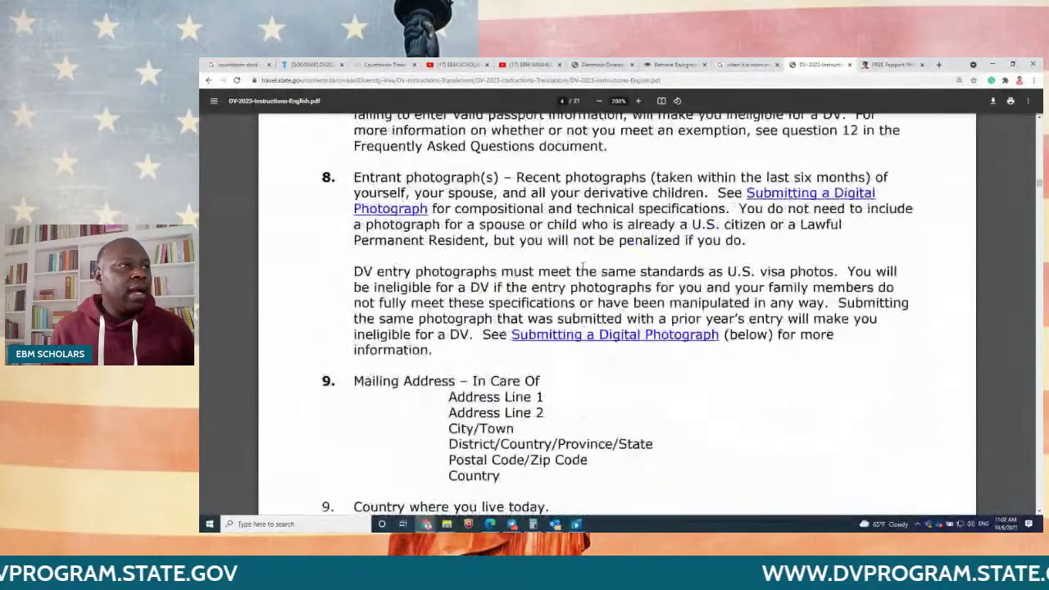
{"action": "scroll", "coordinate": [581, 262], "scroll_direction": "up", "scroll_amount": 15}
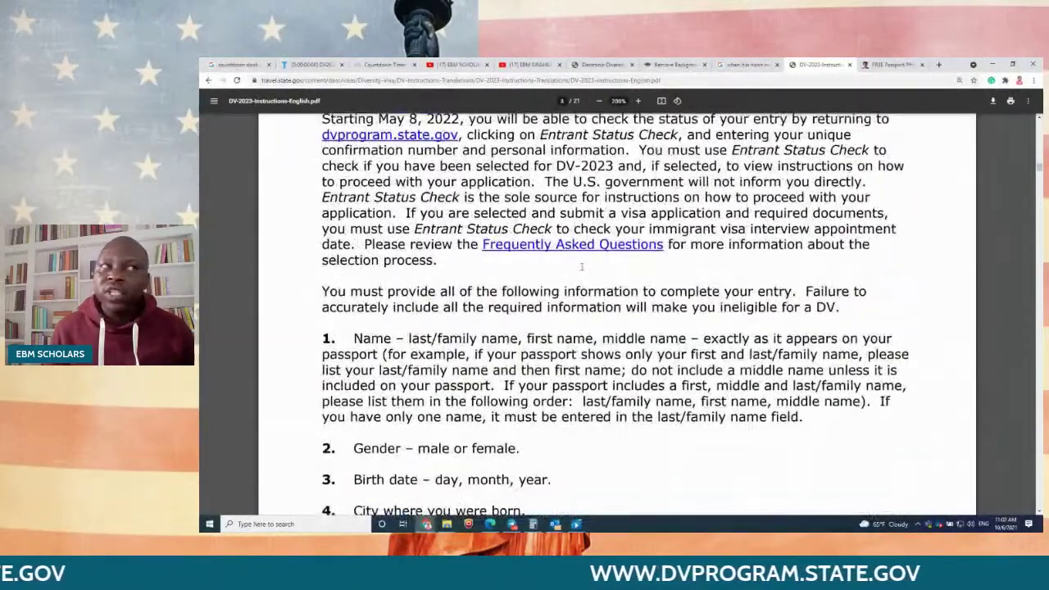
{"action": "scroll", "coordinate": [581, 262], "scroll_direction": "up", "scroll_amount": 10}
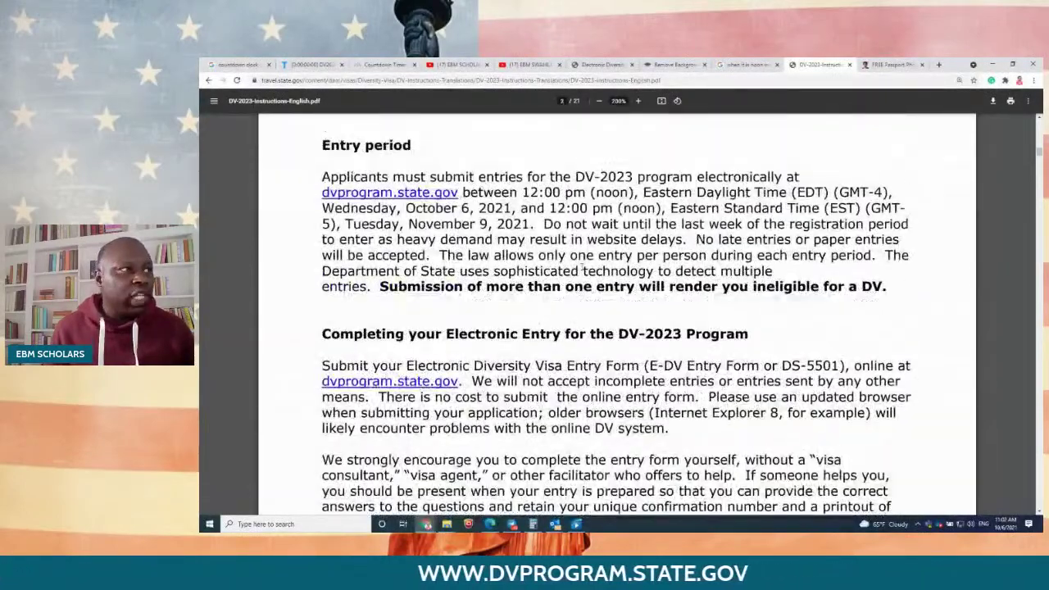
{"action": "scroll", "coordinate": [583, 267], "scroll_direction": "up", "scroll_amount": 5}
{"action": "scroll", "coordinate": [583, 270], "scroll_direction": "down", "scroll_amount": 8}
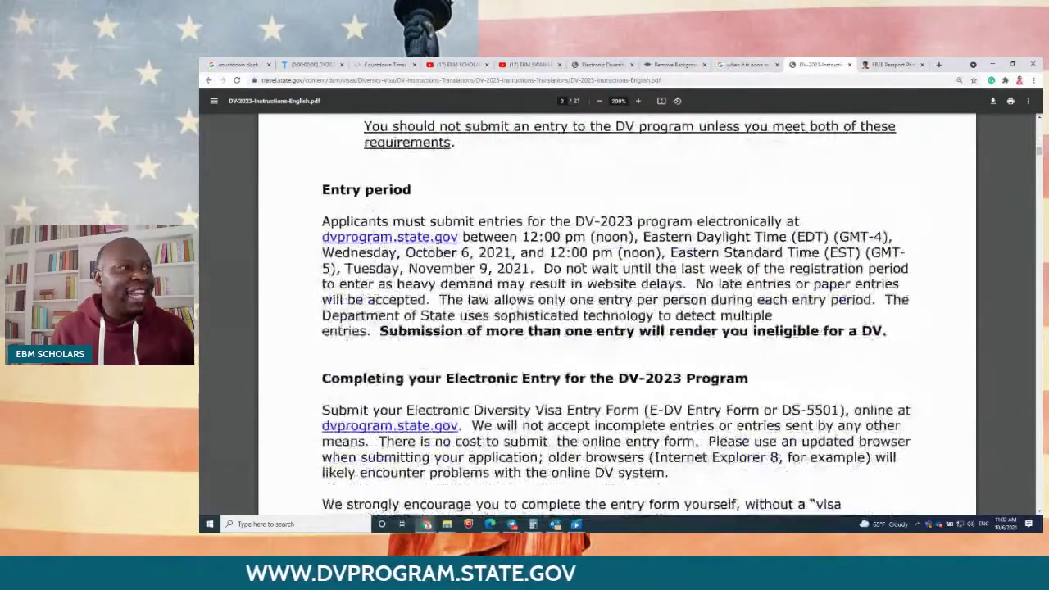
{"action": "scroll", "coordinate": [582, 271], "scroll_direction": "down", "scroll_amount": 9}
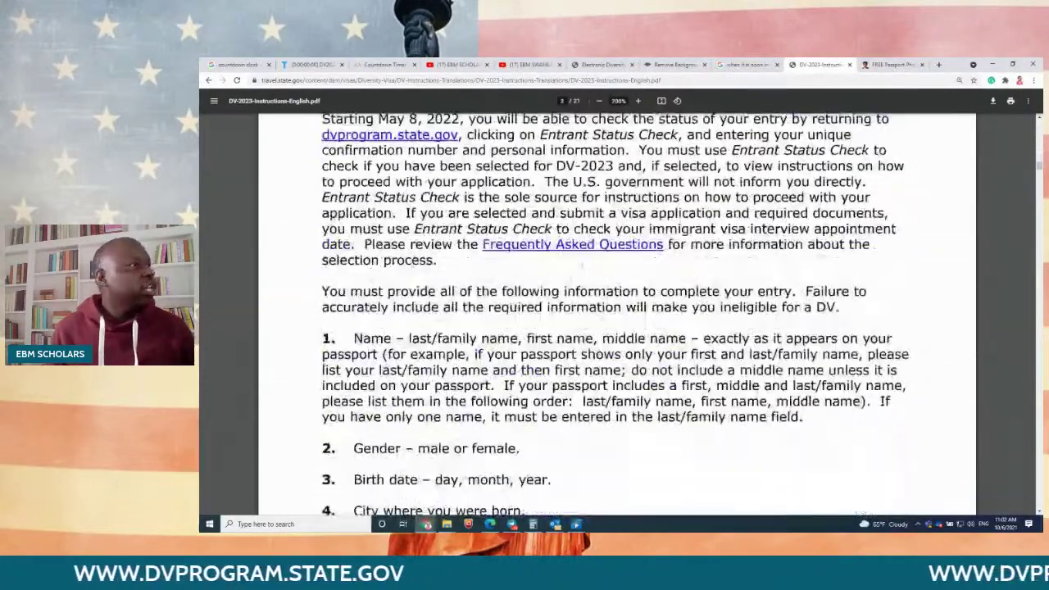
{"action": "scroll", "coordinate": [582, 269], "scroll_direction": "down", "scroll_amount": 3}
{"action": "scroll", "coordinate": [582, 269], "scroll_direction": "up", "scroll_amount": 2}
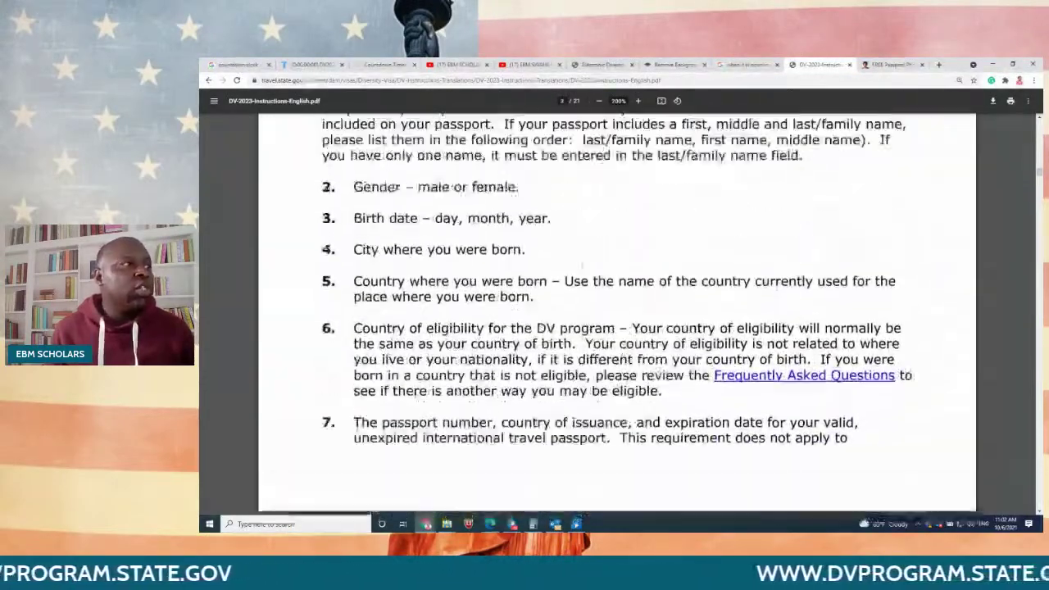
{"action": "scroll", "coordinate": [582, 268], "scroll_direction": "up", "scroll_amount": 3}
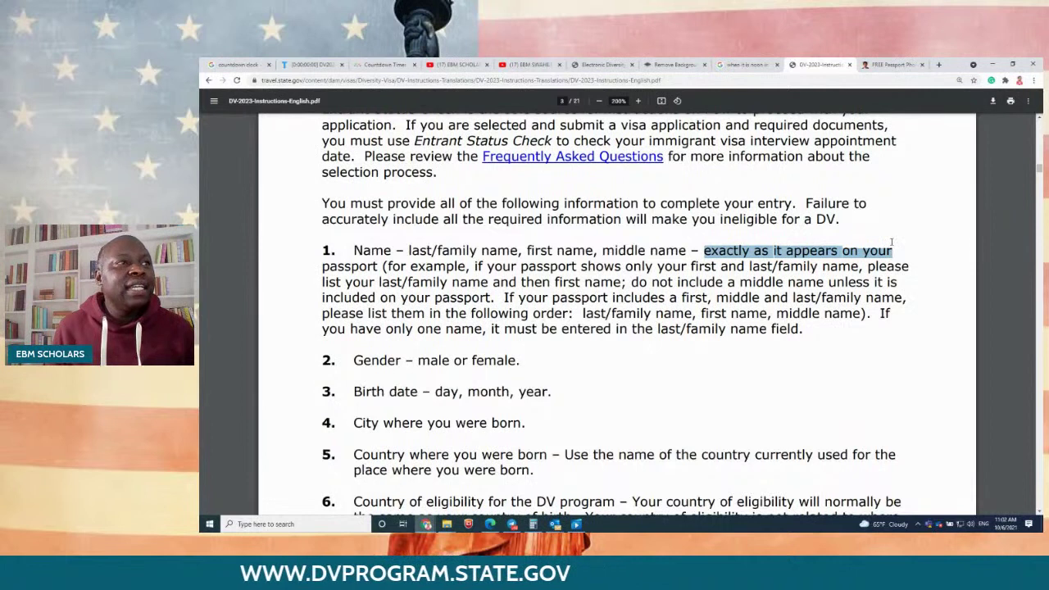
{"action": "left_click_drag", "start_coordinate": [893, 250], "coordinate": [382, 267]}
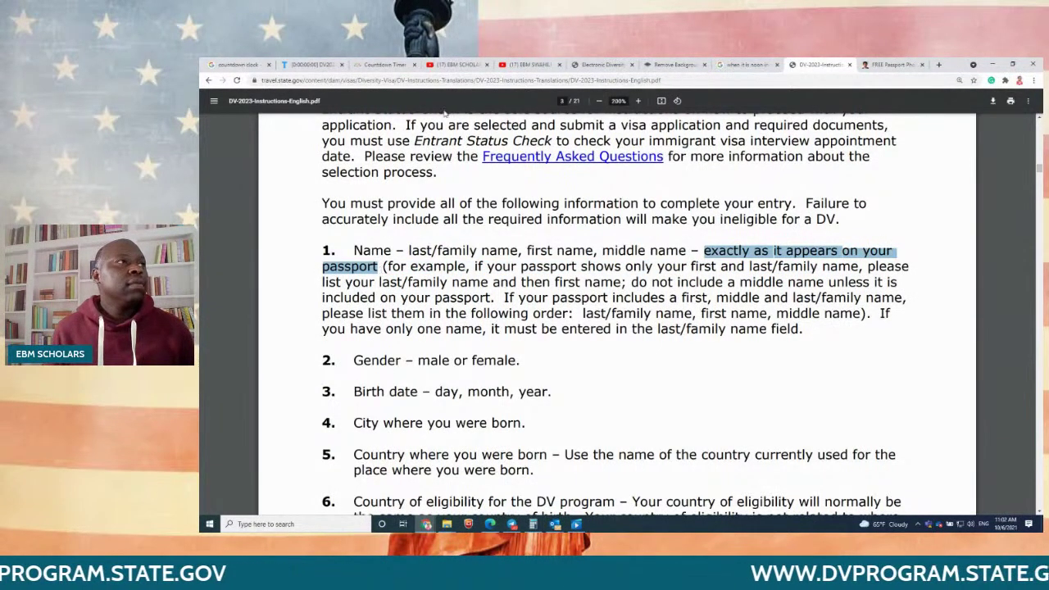
Step: Close the unneeded tab and the countdown timer tab, returning to the entry form
{"action": "left_click", "coordinate": [342, 64]}
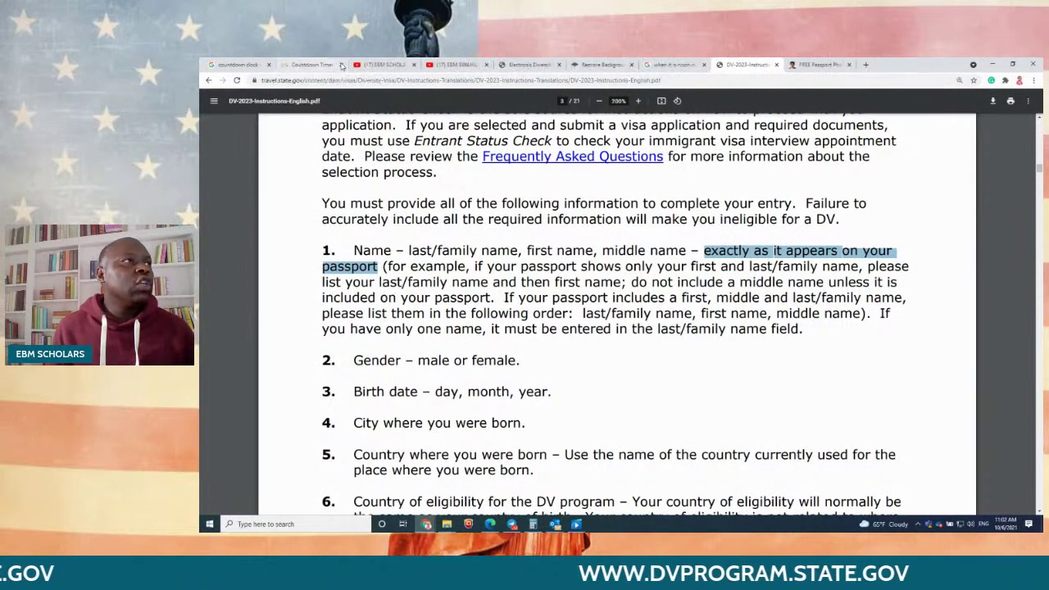
{"action": "left_click", "coordinate": [329, 64]}
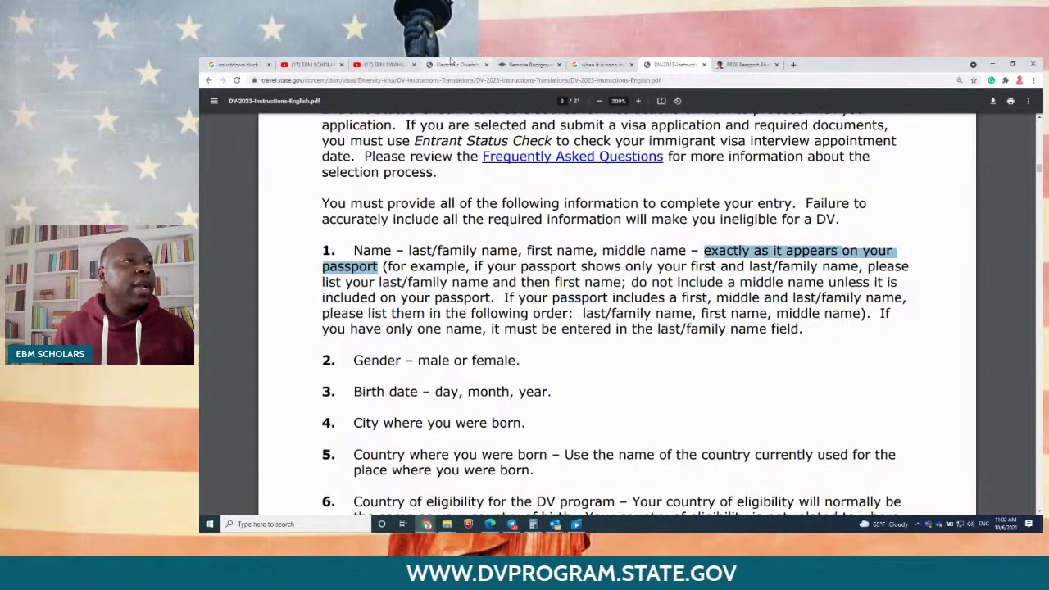
{"action": "left_click", "coordinate": [450, 63]}
{"action": "scroll", "coordinate": [526, 291], "scroll_direction": "down", "scroll_amount": 2}
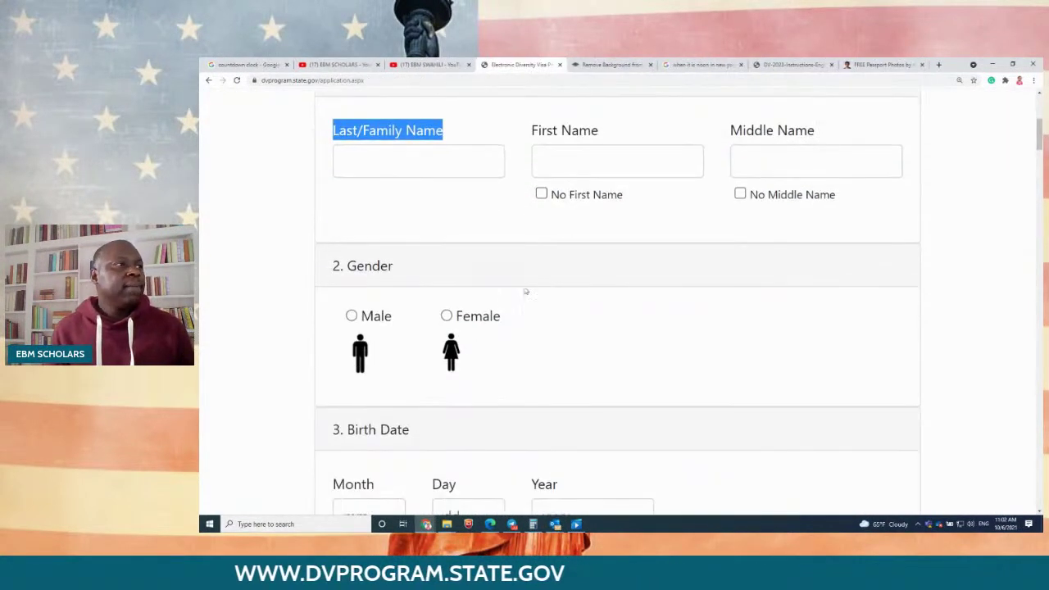
{"action": "scroll", "coordinate": [501, 315], "scroll_direction": "down", "scroll_amount": 3}
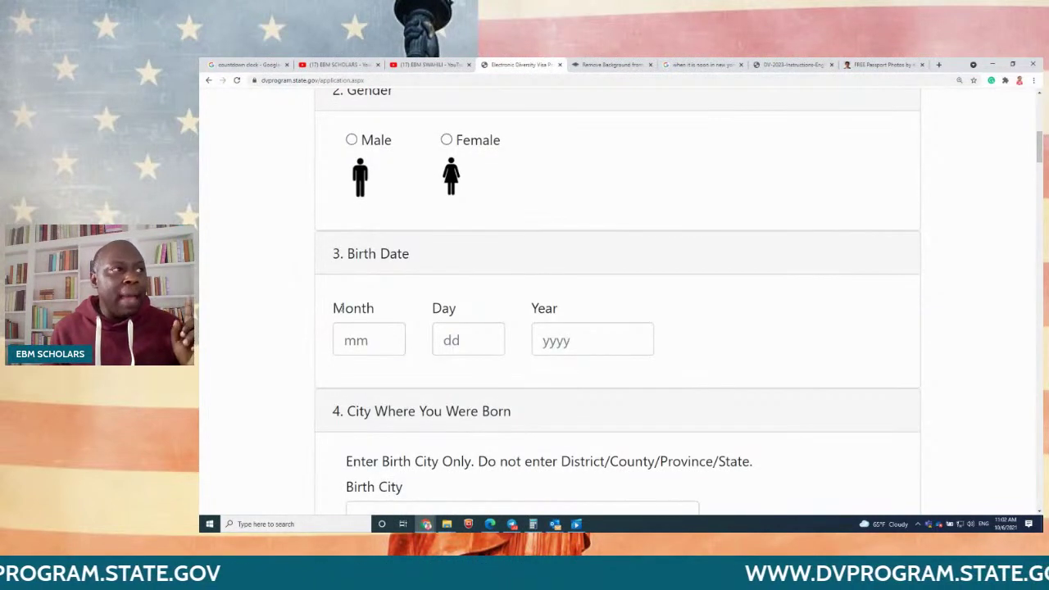
{"action": "double_click", "coordinate": [359, 310]}
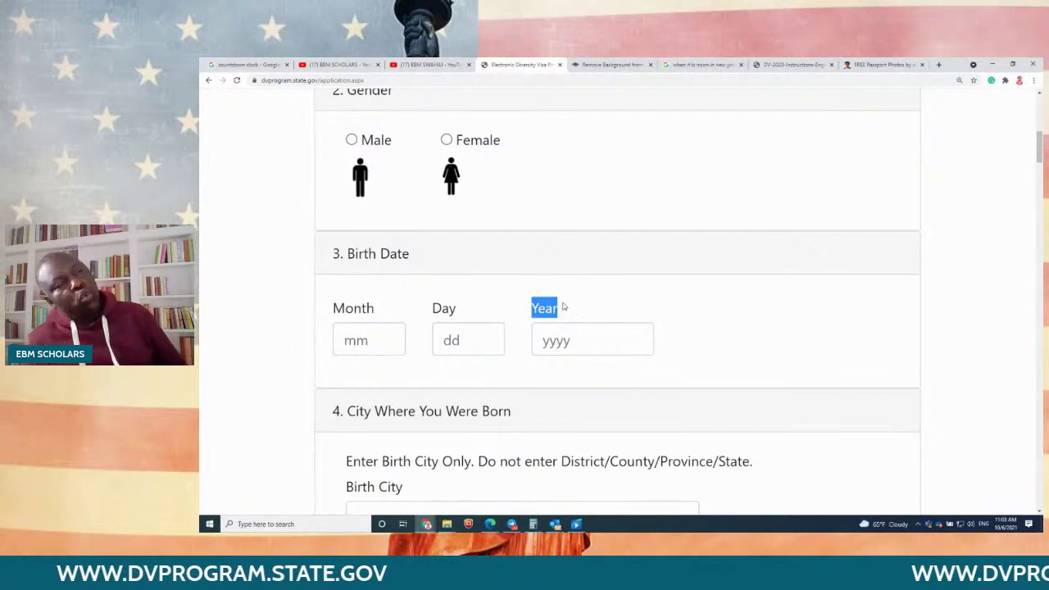
{"action": "scroll", "coordinate": [564, 298], "scroll_direction": "down", "scroll_amount": 2}
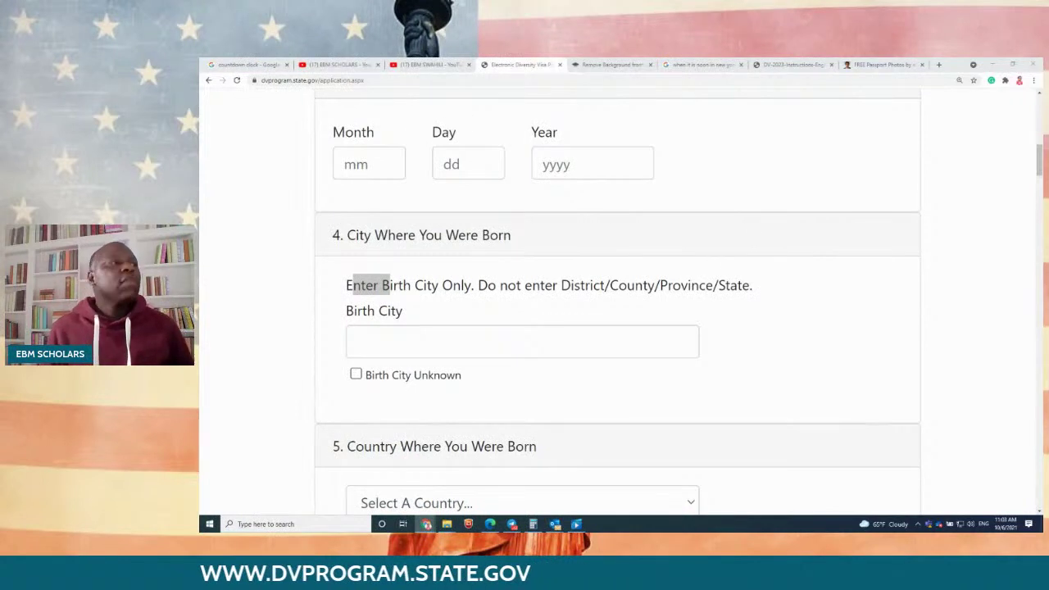
Step: Highlight question 6 on birth-country eligibility, then scroll on to section 7, Passport
{"action": "scroll", "coordinate": [445, 299], "scroll_direction": "down", "scroll_amount": 3}
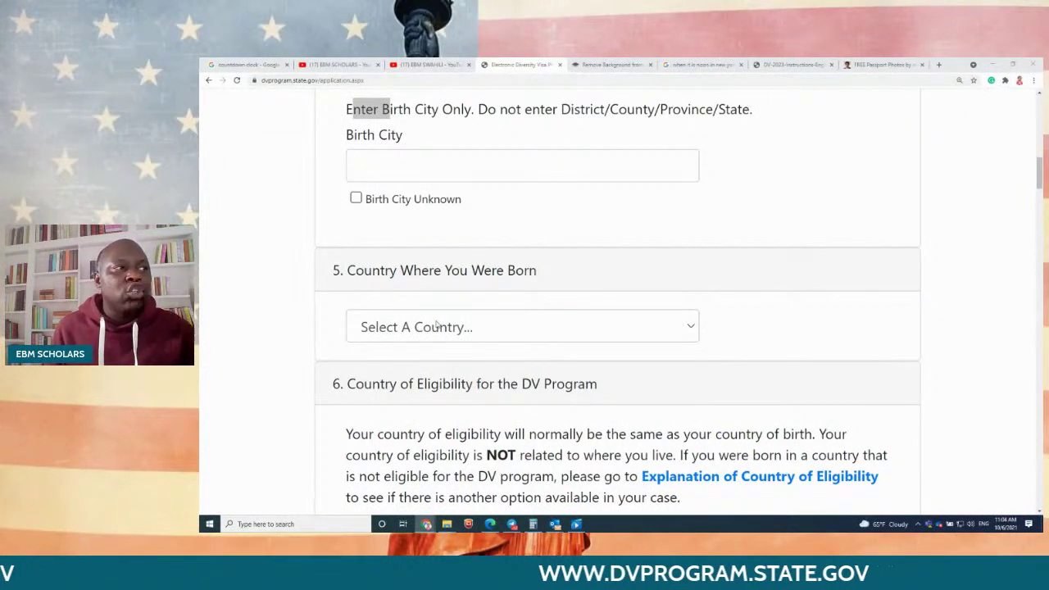
{"action": "scroll", "coordinate": [437, 323], "scroll_direction": "down", "scroll_amount": 2}
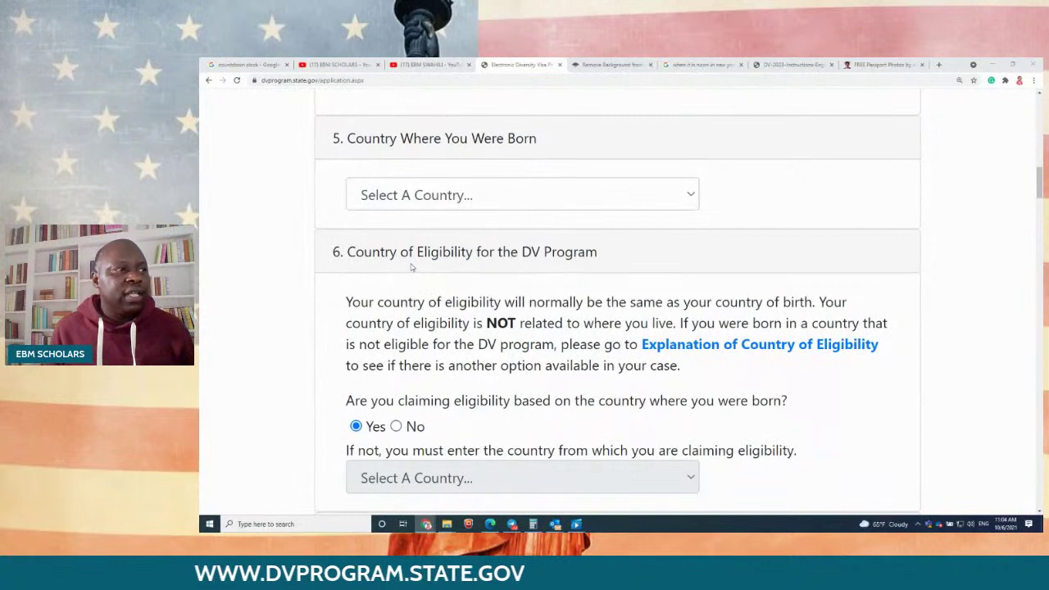
{"action": "scroll", "coordinate": [343, 348], "scroll_direction": "down", "scroll_amount": 1}
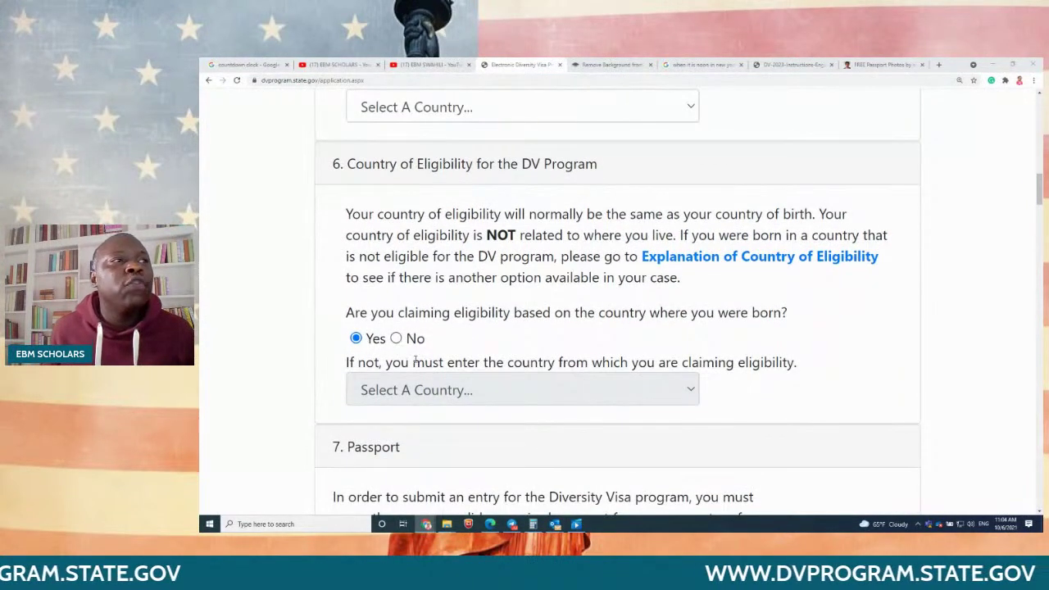
{"action": "left_click_drag", "start_coordinate": [443, 313], "coordinate": [518, 313]}
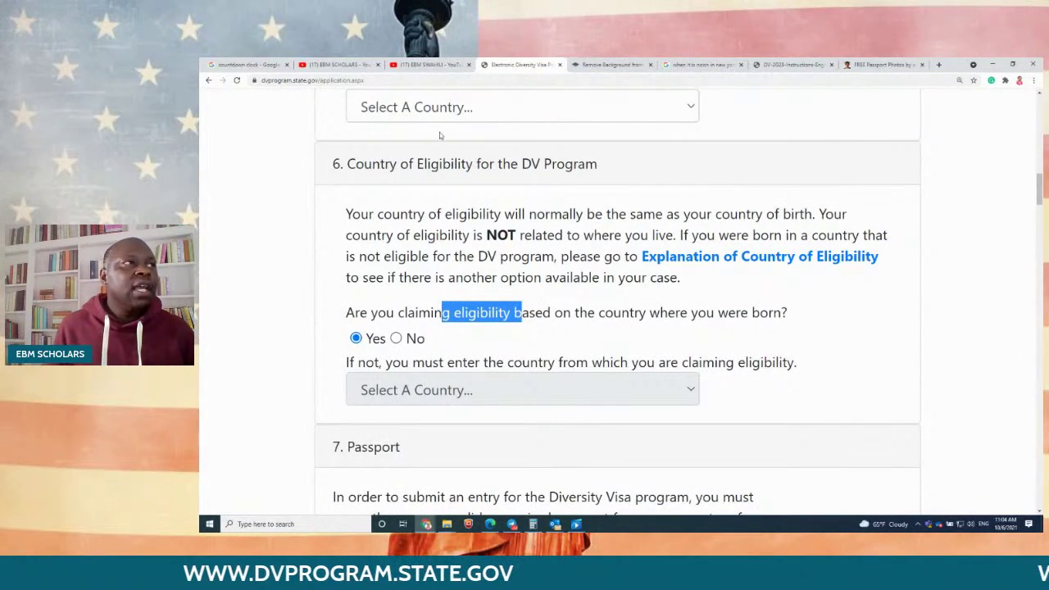
{"action": "scroll", "coordinate": [397, 261], "scroll_direction": "down", "scroll_amount": 3}
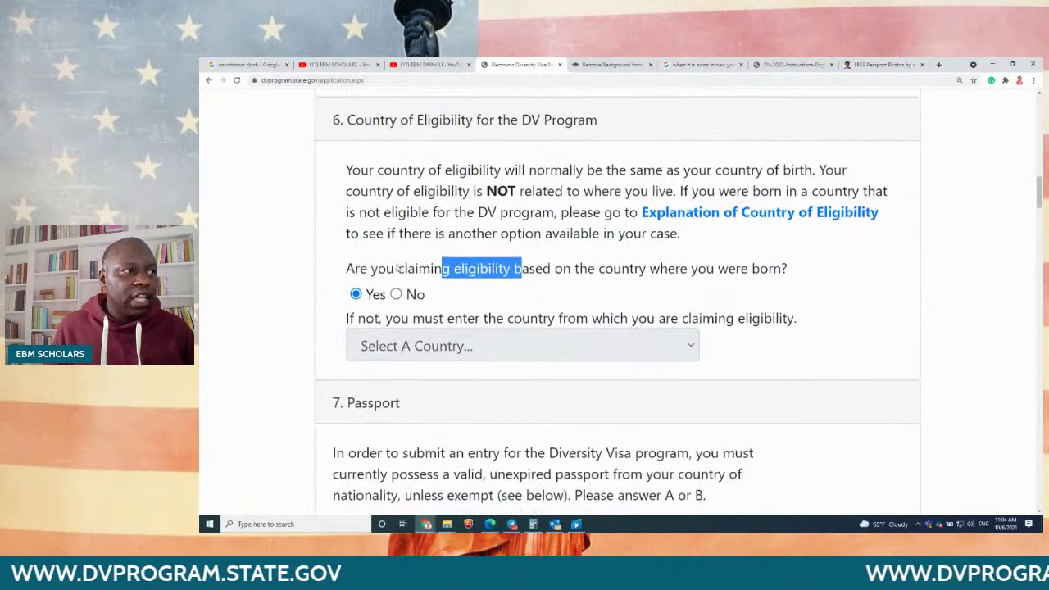
{"action": "scroll", "coordinate": [397, 264], "scroll_direction": "down", "scroll_amount": 1}
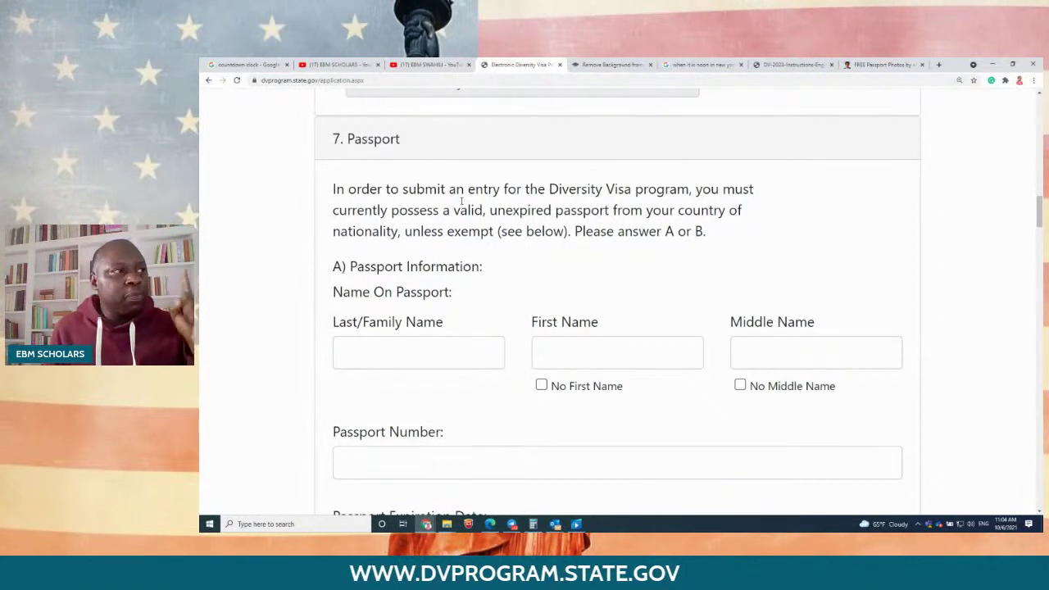
Step: Review the Passport fields and exemption options, highlight the DHS/Secretary of State waiver line, then view the instructions PDF
{"action": "scroll", "coordinate": [461, 200], "scroll_direction": "down", "scroll_amount": 1}
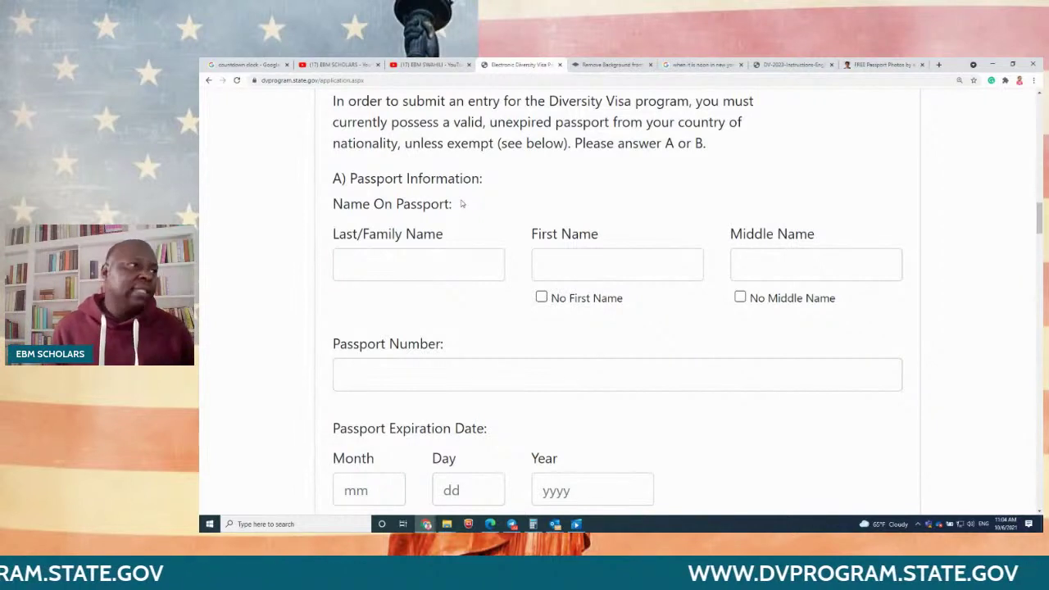
{"action": "scroll", "coordinate": [461, 204], "scroll_direction": "down", "scroll_amount": 1}
{"action": "scroll", "coordinate": [462, 204], "scroll_direction": "down", "scroll_amount": 3}
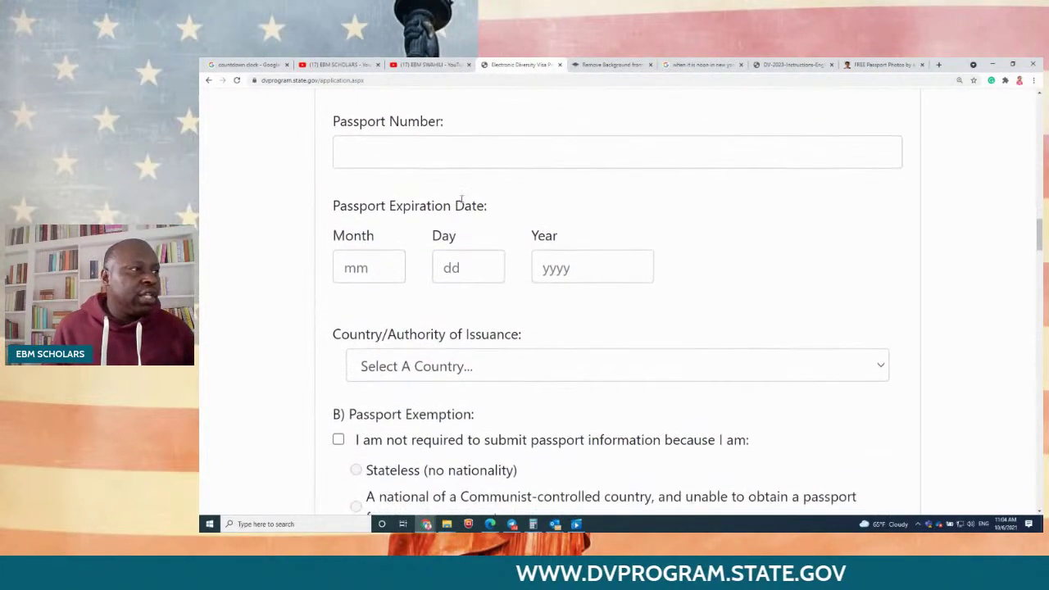
{"action": "scroll", "coordinate": [461, 204], "scroll_direction": "down", "scroll_amount": 1}
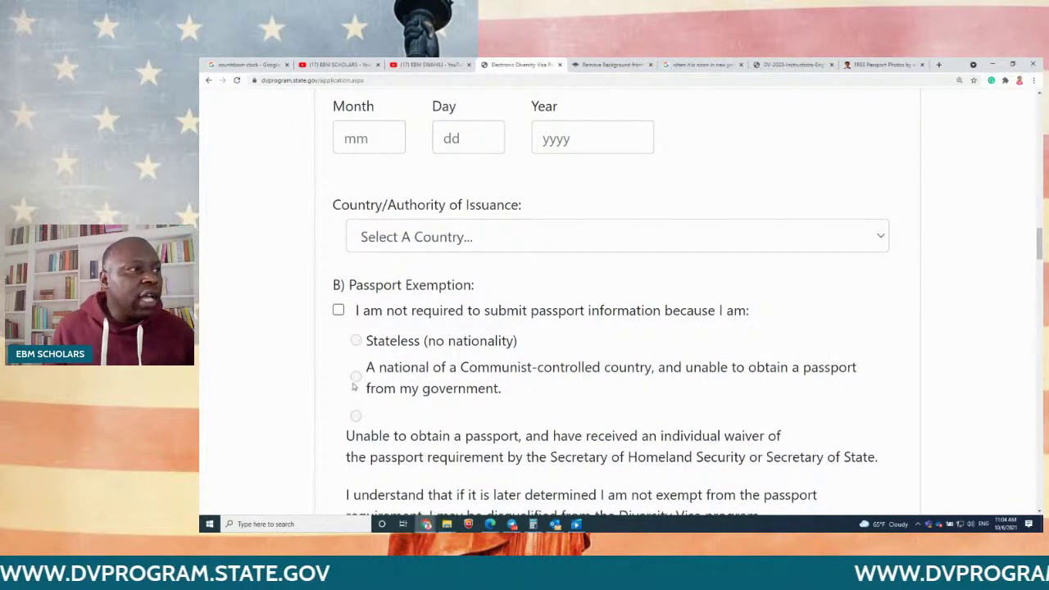
{"action": "scroll", "coordinate": [353, 386], "scroll_direction": "down", "scroll_amount": 2}
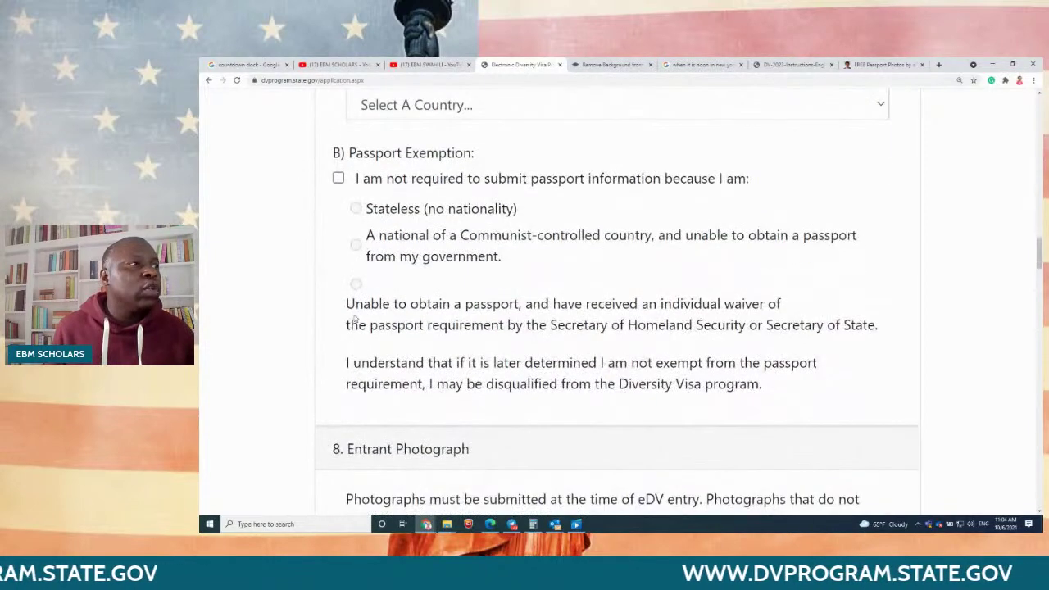
{"action": "left_click_drag", "start_coordinate": [647, 330], "coordinate": [883, 333]}
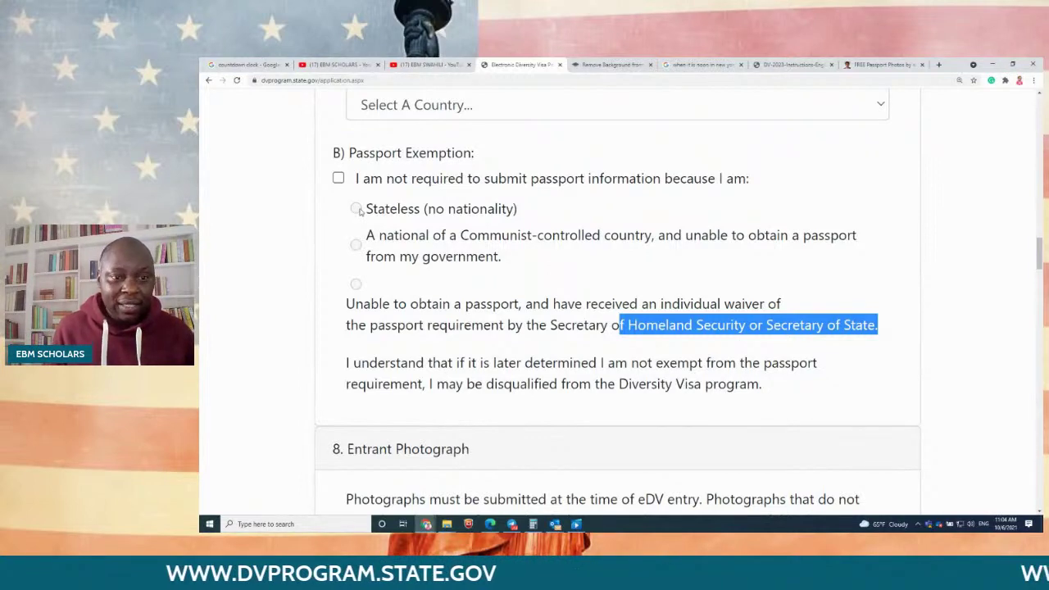
{"action": "left_click", "coordinate": [783, 65]}
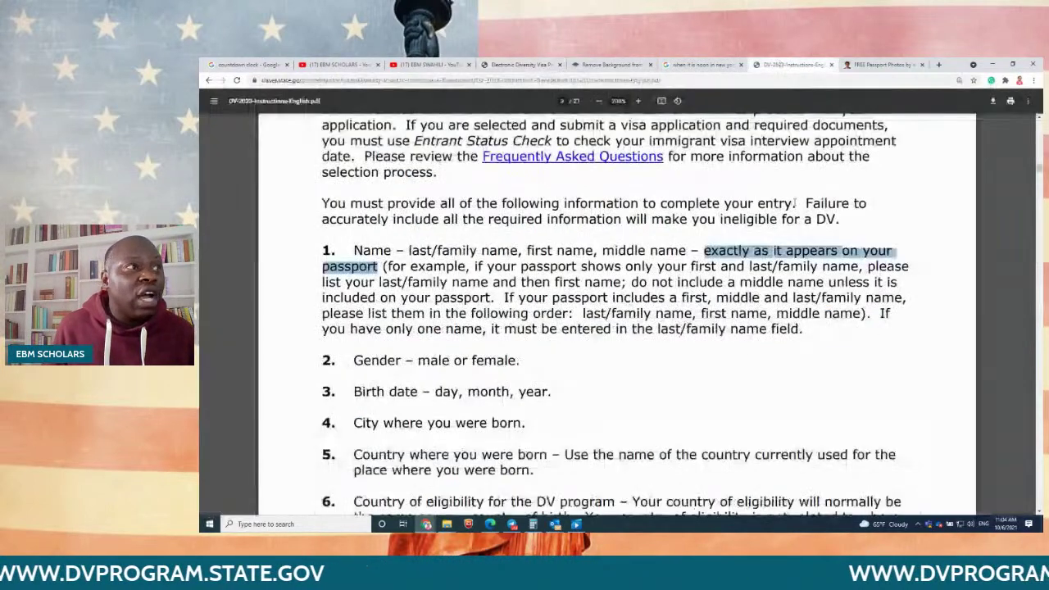
Step: Highlight the instructions' item 7 warning about claiming an ineligible exemption, then return to the eDV form
{"action": "scroll", "coordinate": [715, 310], "scroll_direction": "down", "scroll_amount": 5}
{"action": "scroll", "coordinate": [711, 310], "scroll_direction": "down", "scroll_amount": 12}
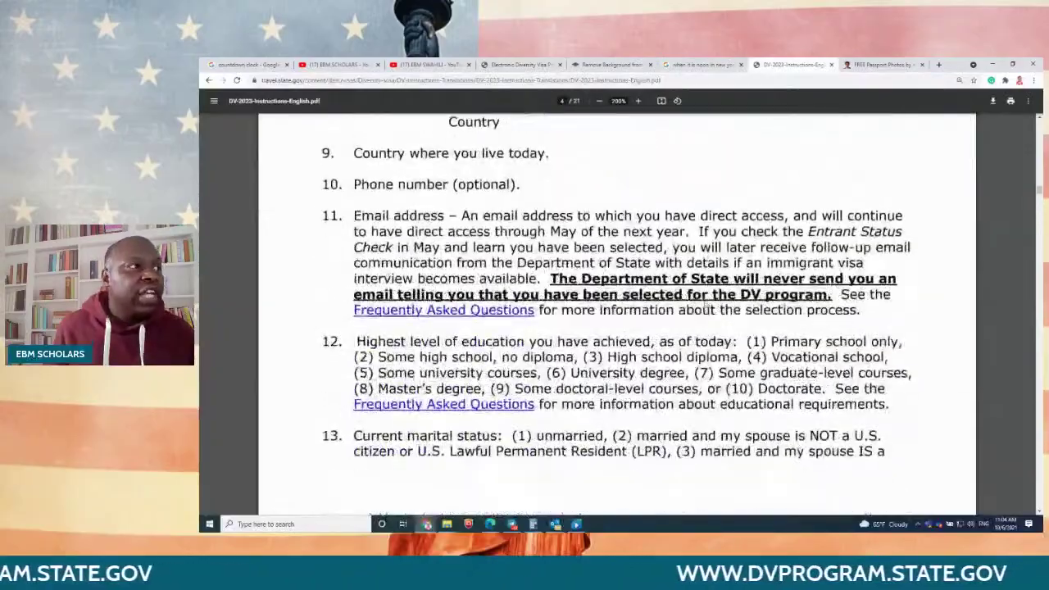
{"action": "scroll", "coordinate": [705, 299], "scroll_direction": "down", "scroll_amount": 10}
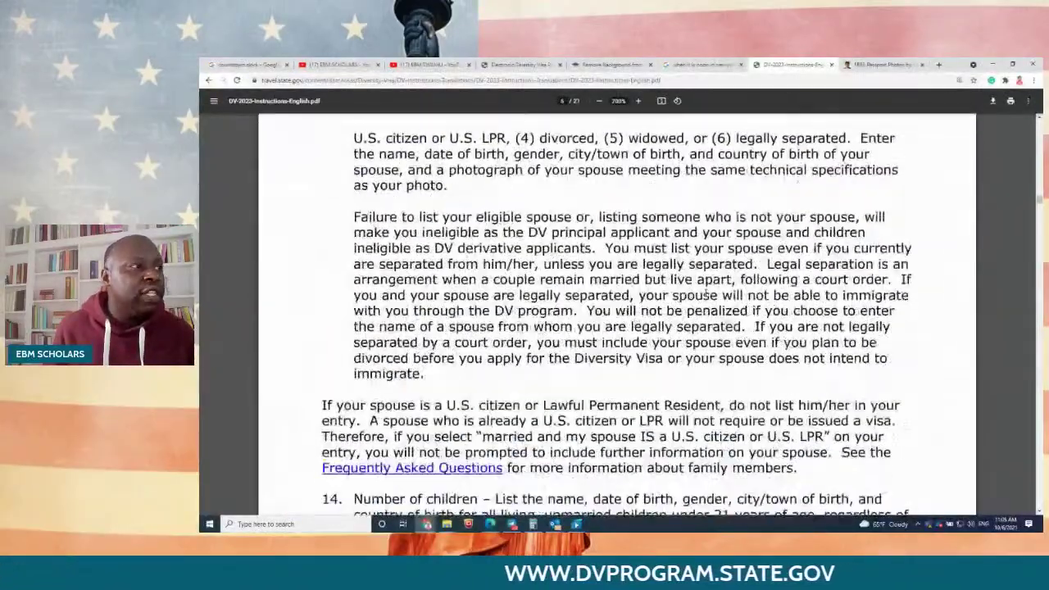
{"action": "scroll", "coordinate": [705, 297], "scroll_direction": "down", "scroll_amount": 10}
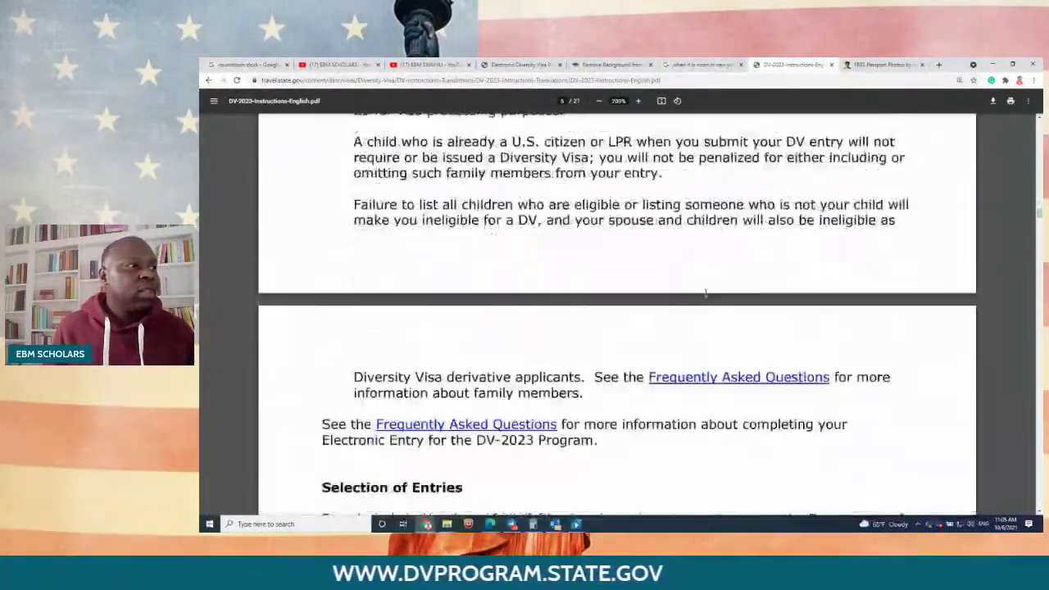
{"action": "scroll", "coordinate": [705, 293], "scroll_direction": "down", "scroll_amount": 8}
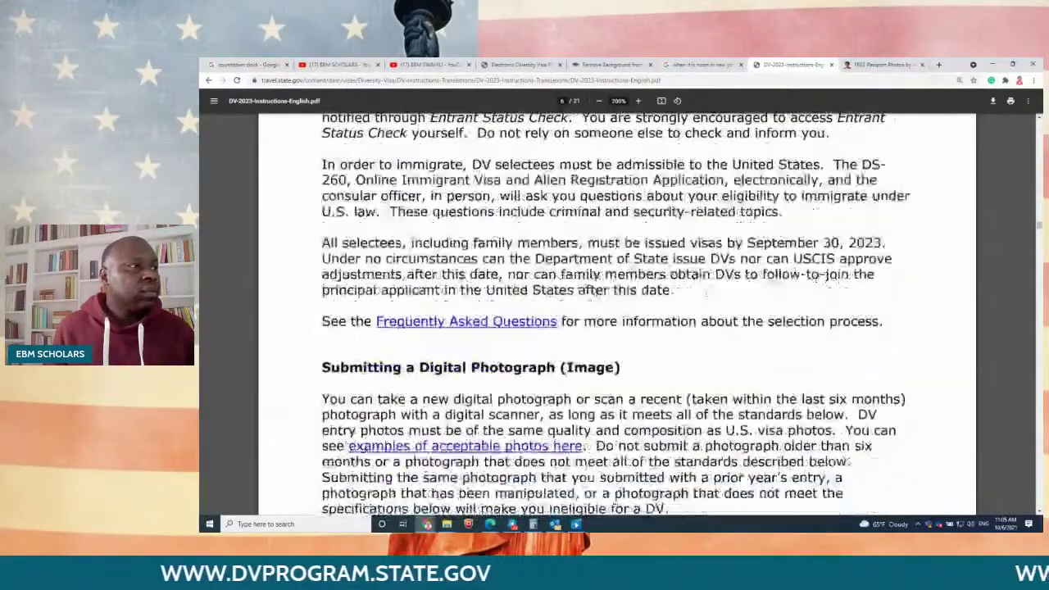
{"action": "scroll", "coordinate": [705, 292], "scroll_direction": "up", "scroll_amount": 2}
{"action": "scroll", "coordinate": [701, 298], "scroll_direction": "up", "scroll_amount": 10}
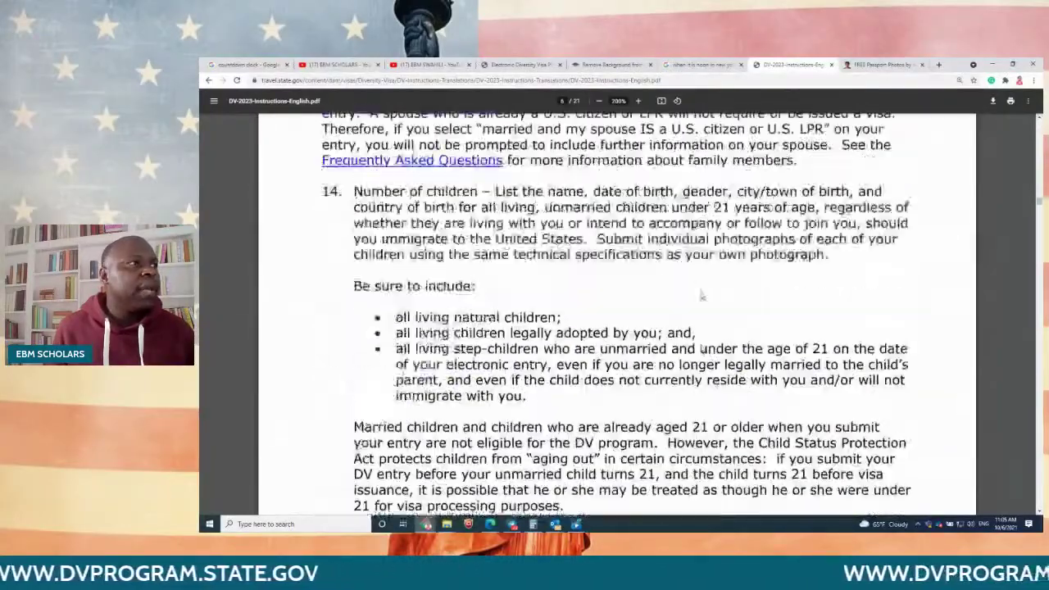
{"action": "scroll", "coordinate": [702, 299], "scroll_direction": "up", "scroll_amount": 10}
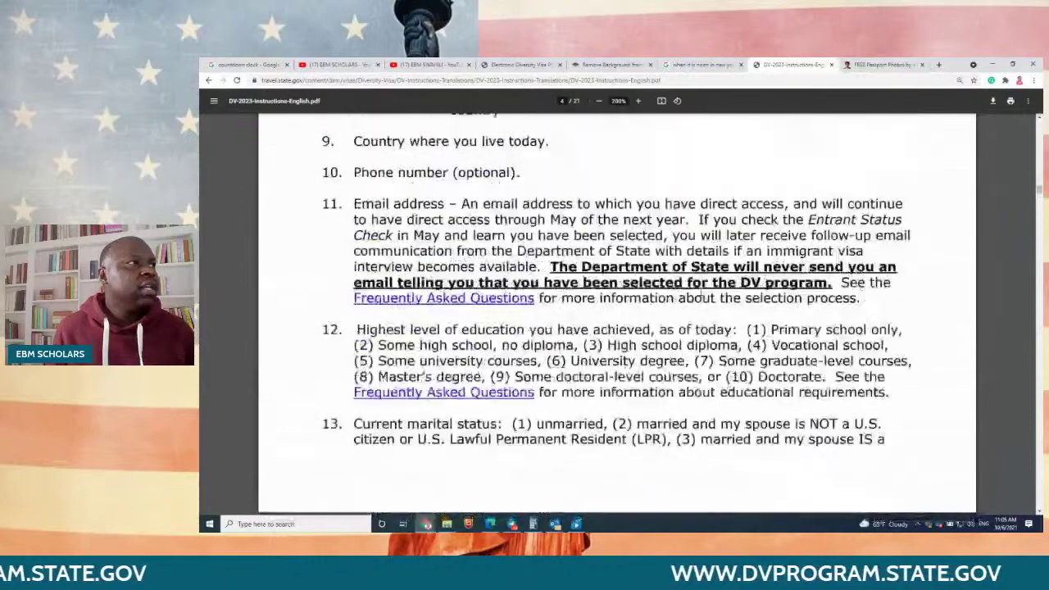
{"action": "scroll", "coordinate": [701, 292], "scroll_direction": "up", "scroll_amount": 5}
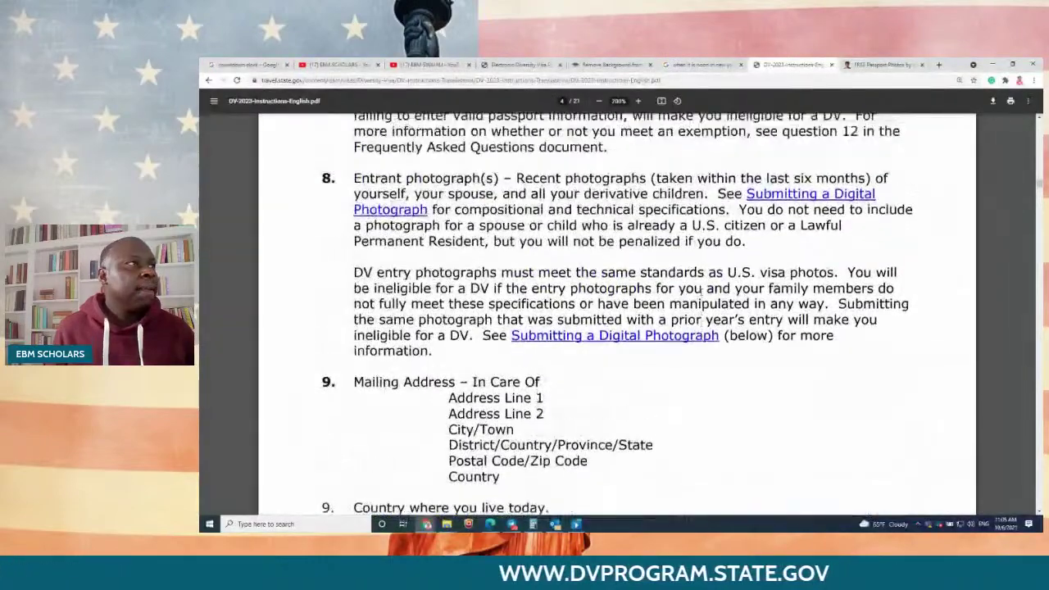
{"action": "scroll", "coordinate": [701, 297], "scroll_direction": "up", "scroll_amount": 3}
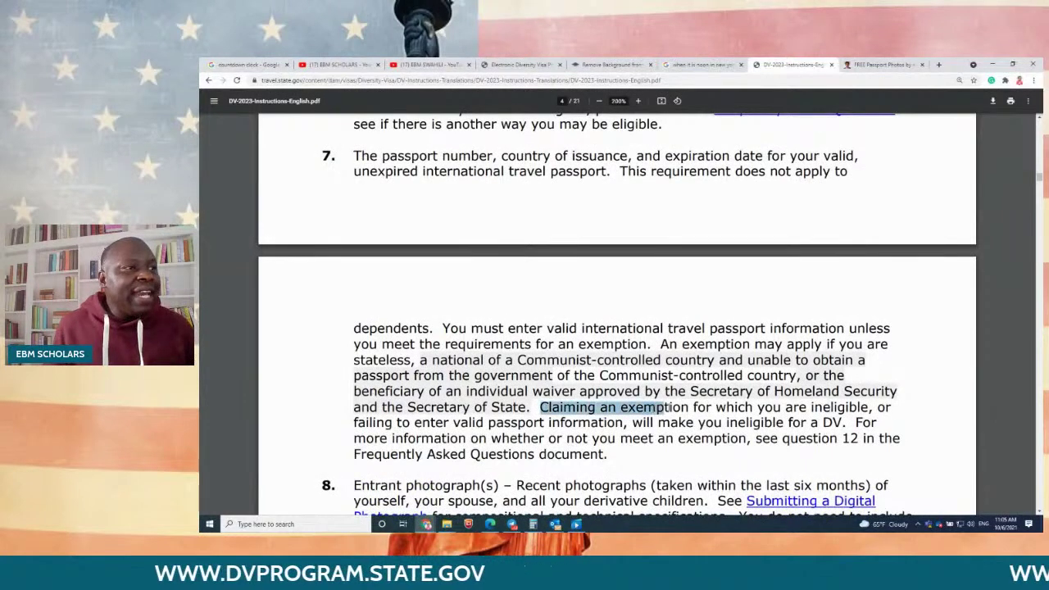
{"action": "left_click_drag", "start_coordinate": [750, 407], "coordinate": [835, 423]}
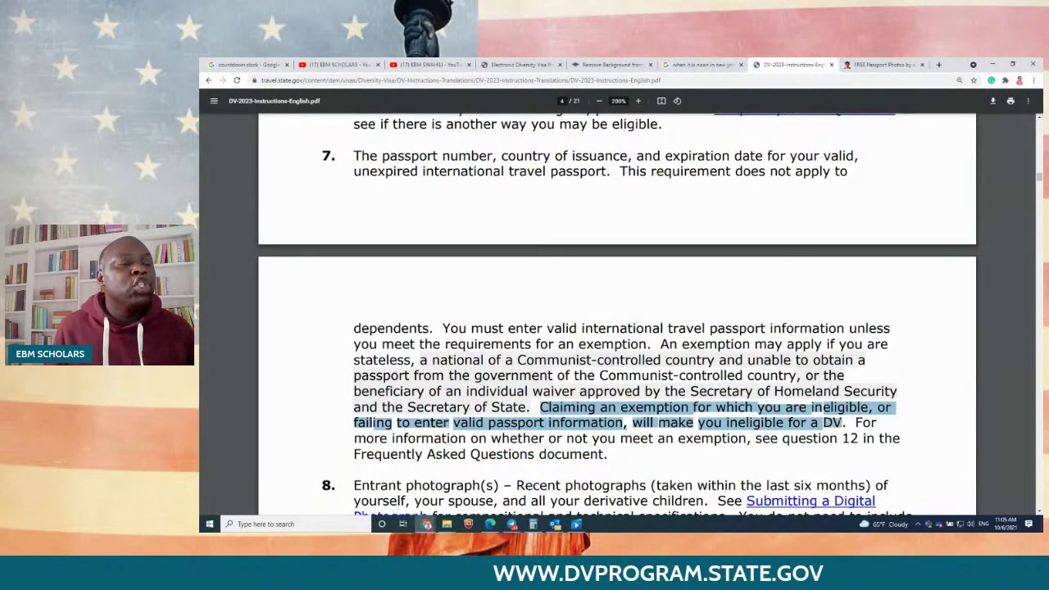
{"action": "left_click", "coordinate": [525, 64]}
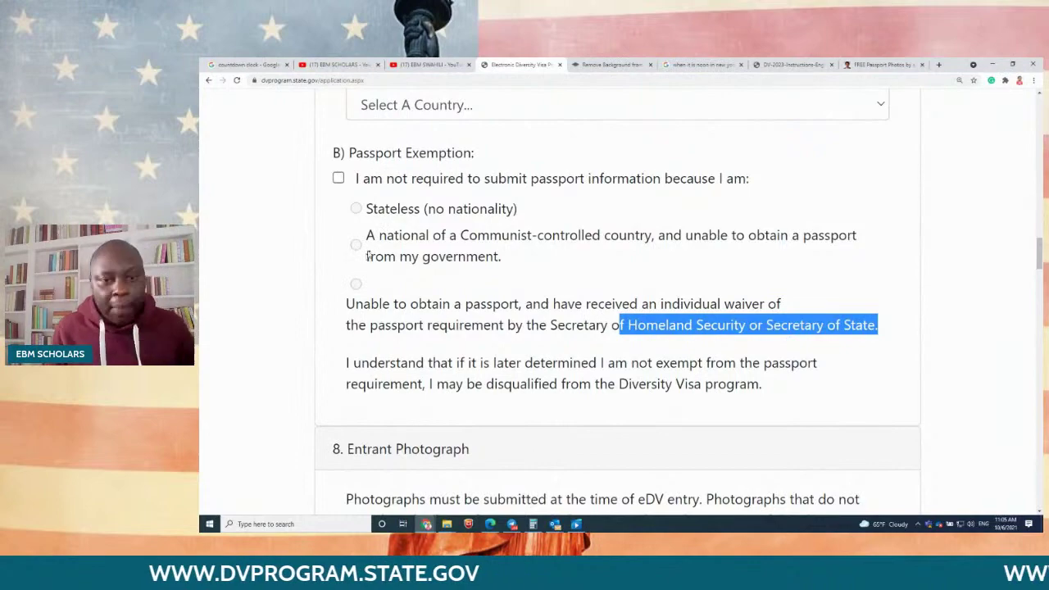
Step: Highlight the Mailing Address heading and the optional In Care Of and Address Line 2 labels
{"action": "scroll", "coordinate": [368, 256], "scroll_direction": "down", "scroll_amount": 5}
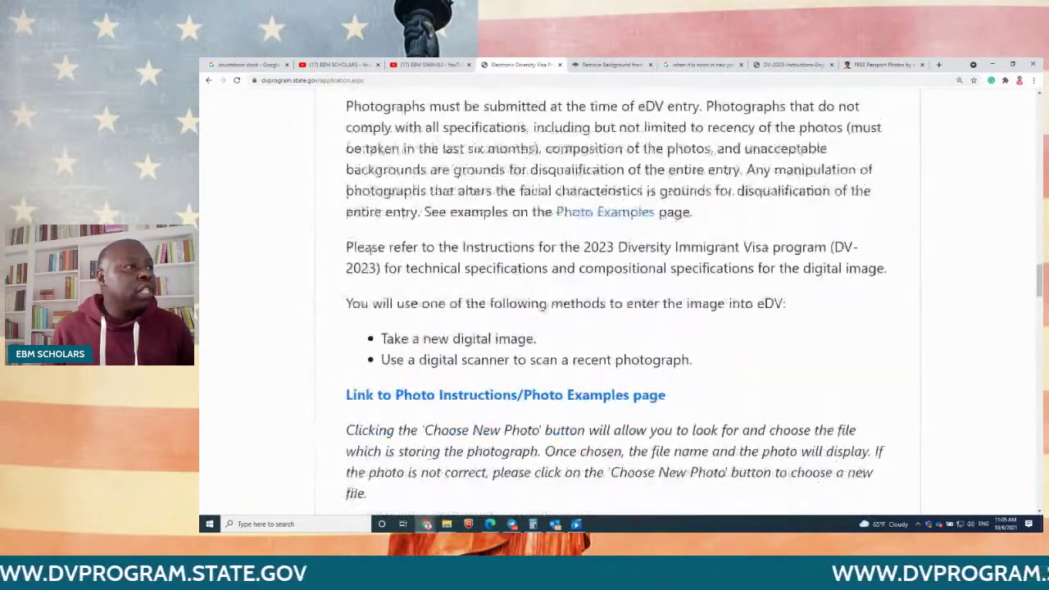
{"action": "scroll", "coordinate": [375, 238], "scroll_direction": "down", "scroll_amount": 4}
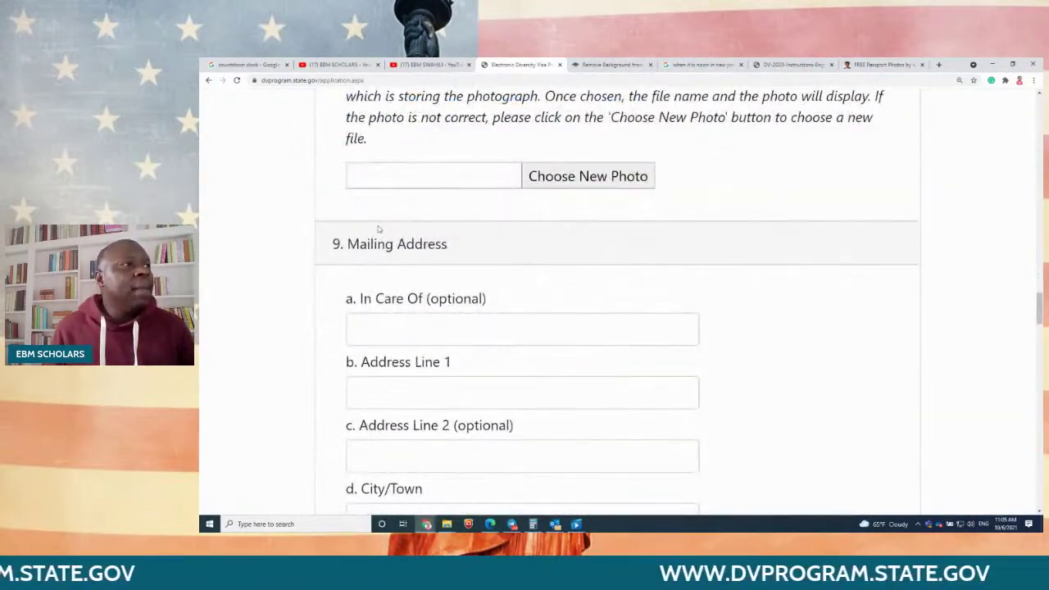
{"action": "left_click_drag", "start_coordinate": [451, 246], "coordinate": [344, 244]}
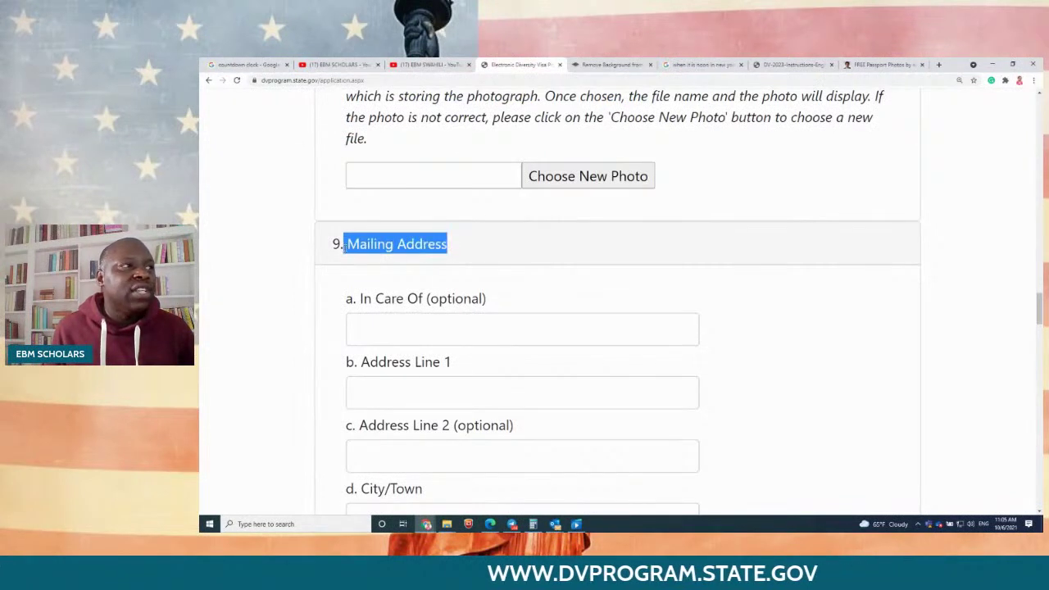
{"action": "left_click_drag", "start_coordinate": [494, 303], "coordinate": [455, 300]}
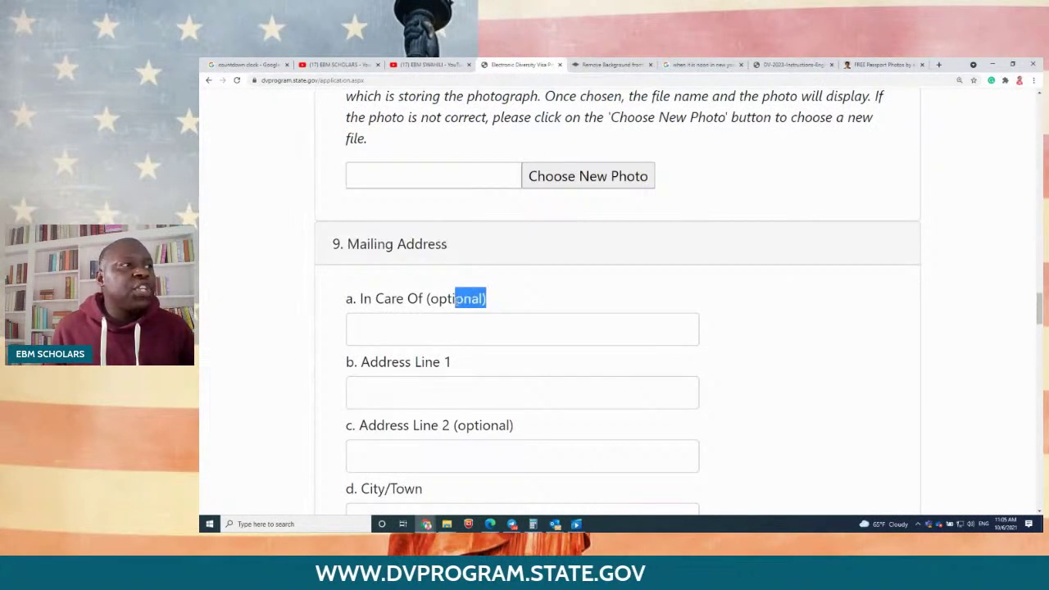
{"action": "left_click_drag", "start_coordinate": [508, 428], "coordinate": [440, 426]}
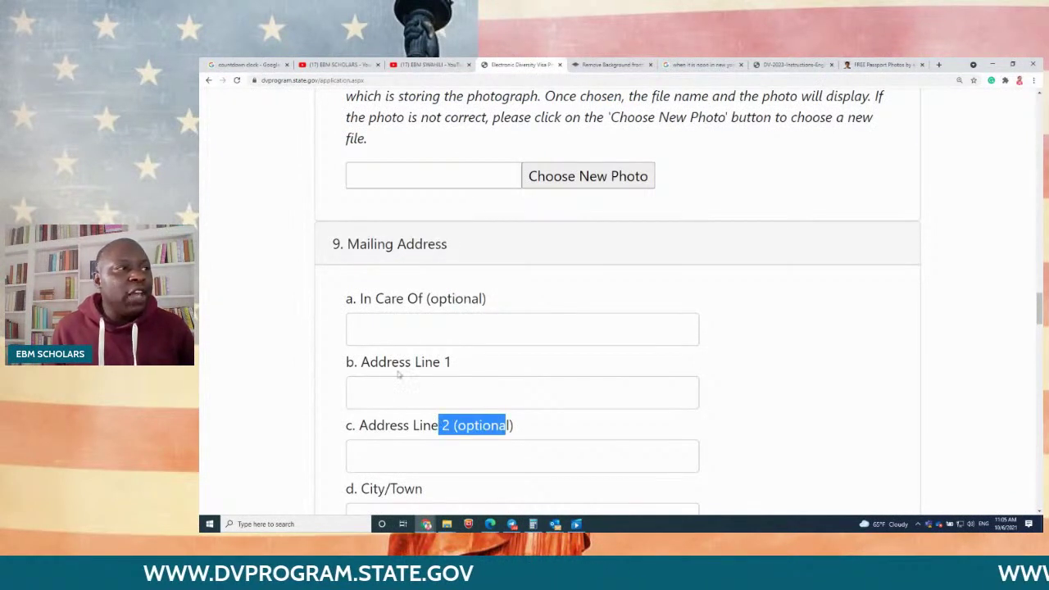
Step: Scroll past residence country, phone and e-mail down to question 13 on education
{"action": "scroll", "coordinate": [400, 374], "scroll_direction": "down", "scroll_amount": 5}
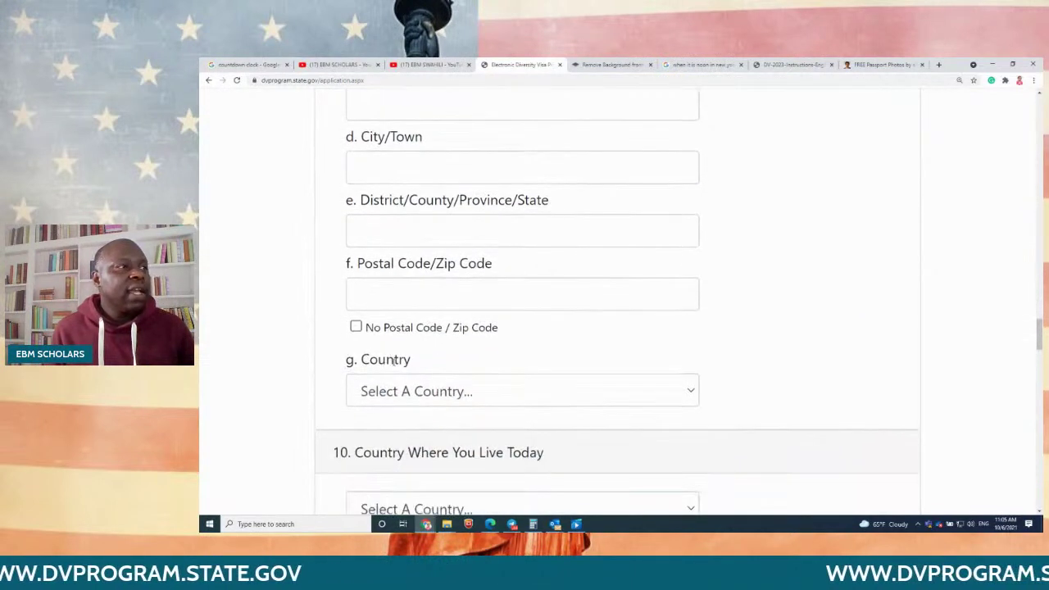
{"action": "scroll", "coordinate": [395, 358], "scroll_direction": "down", "scroll_amount": 1}
{"action": "scroll", "coordinate": [401, 314], "scroll_direction": "down", "scroll_amount": 2}
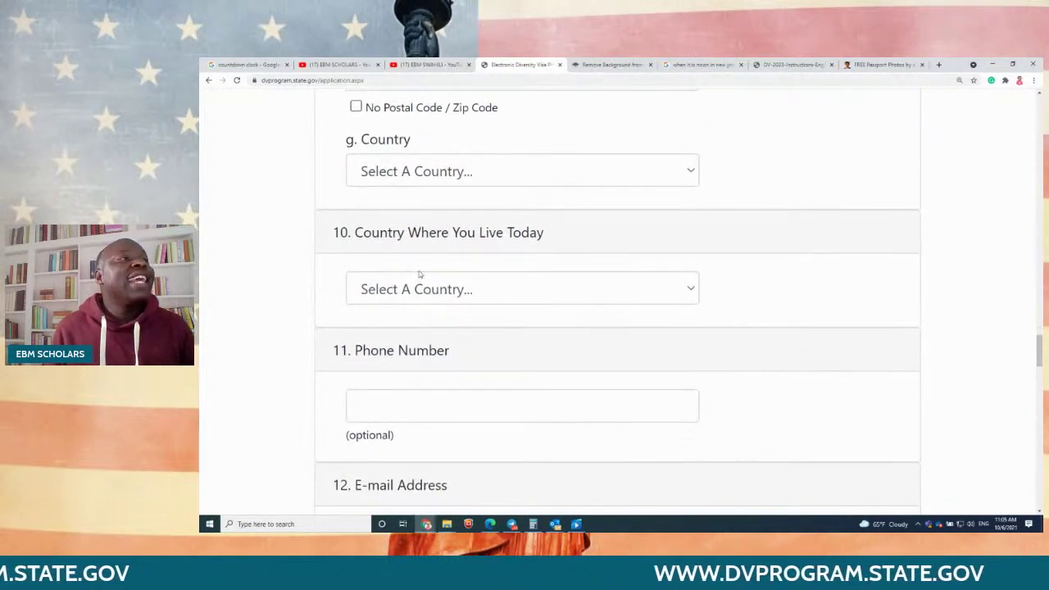
{"action": "scroll", "coordinate": [407, 297], "scroll_direction": "down", "scroll_amount": 2}
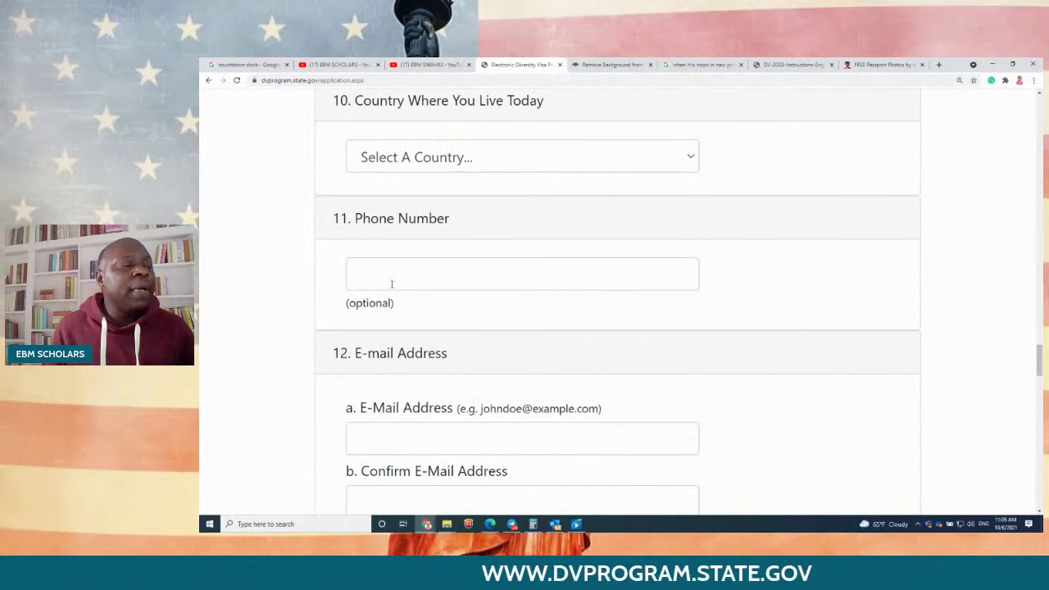
{"action": "scroll", "coordinate": [391, 284], "scroll_direction": "down", "scroll_amount": 2}
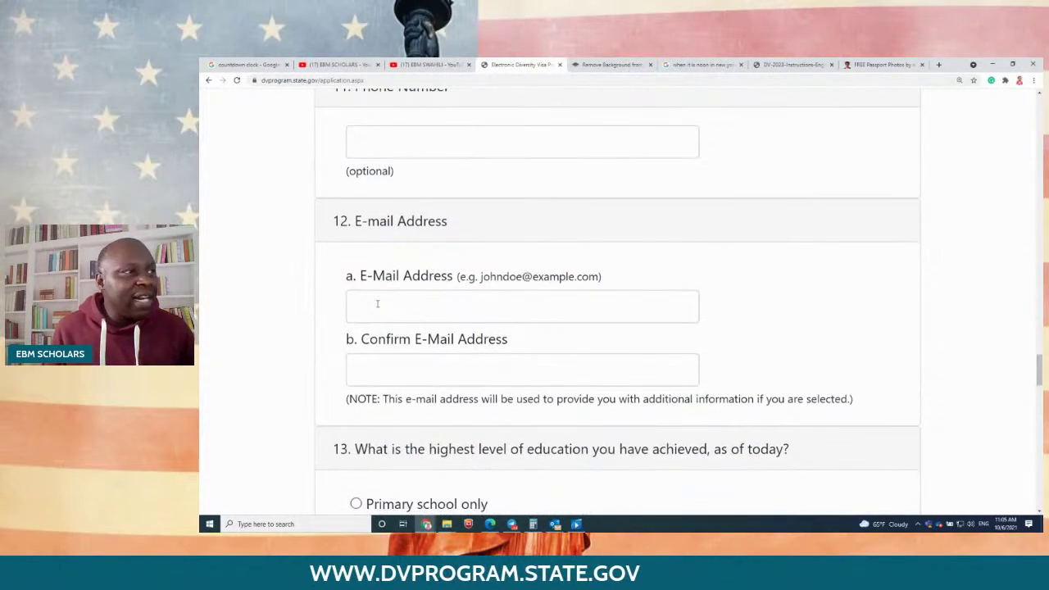
{"action": "scroll", "coordinate": [378, 304], "scroll_direction": "down", "scroll_amount": 2}
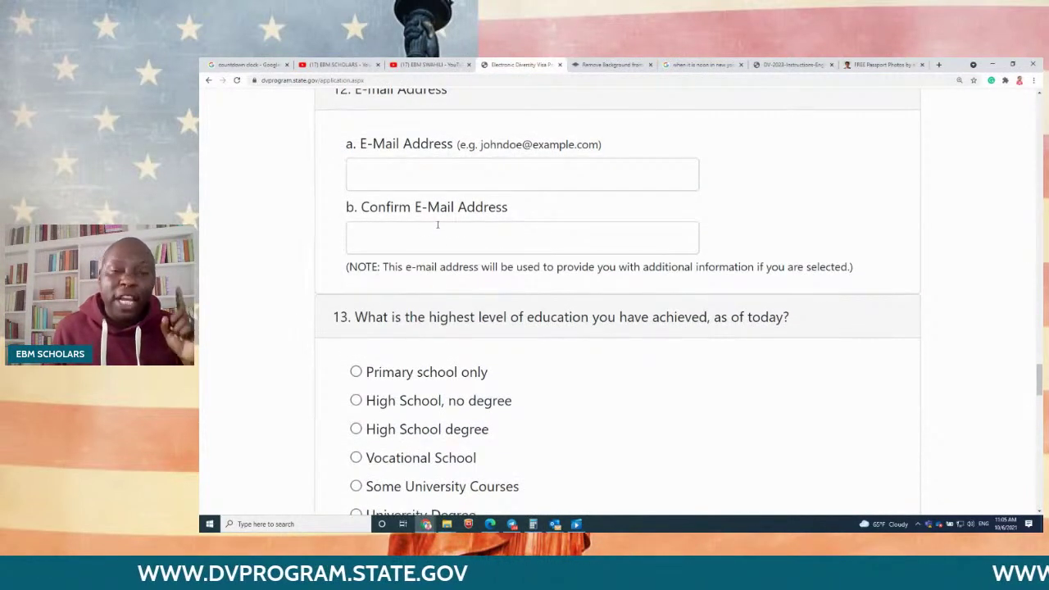
{"action": "scroll", "coordinate": [435, 224], "scroll_direction": "down", "scroll_amount": 2}
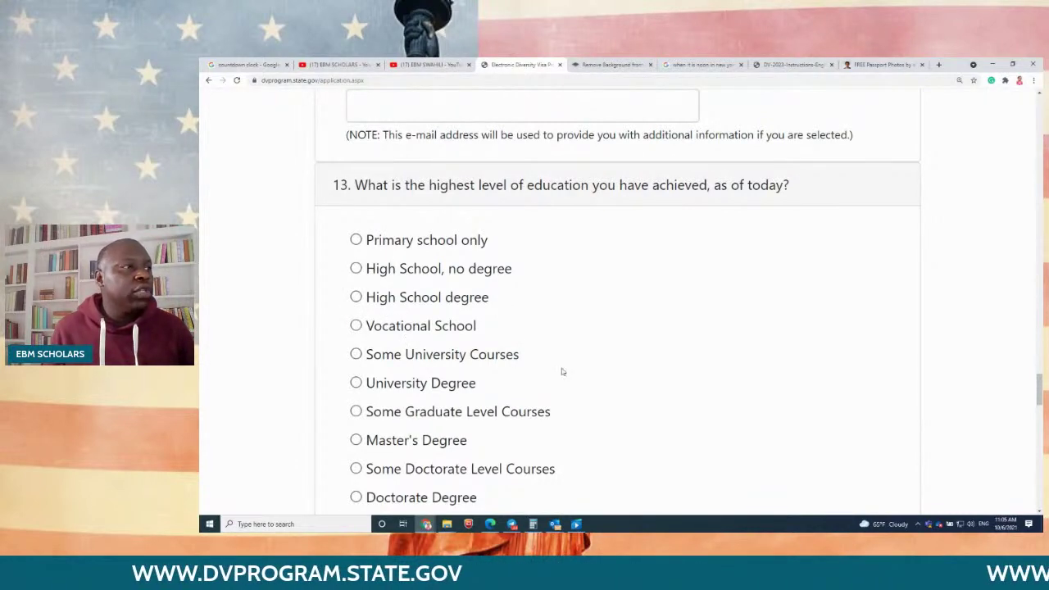
{"action": "scroll", "coordinate": [486, 370], "scroll_direction": "down", "scroll_amount": 5}
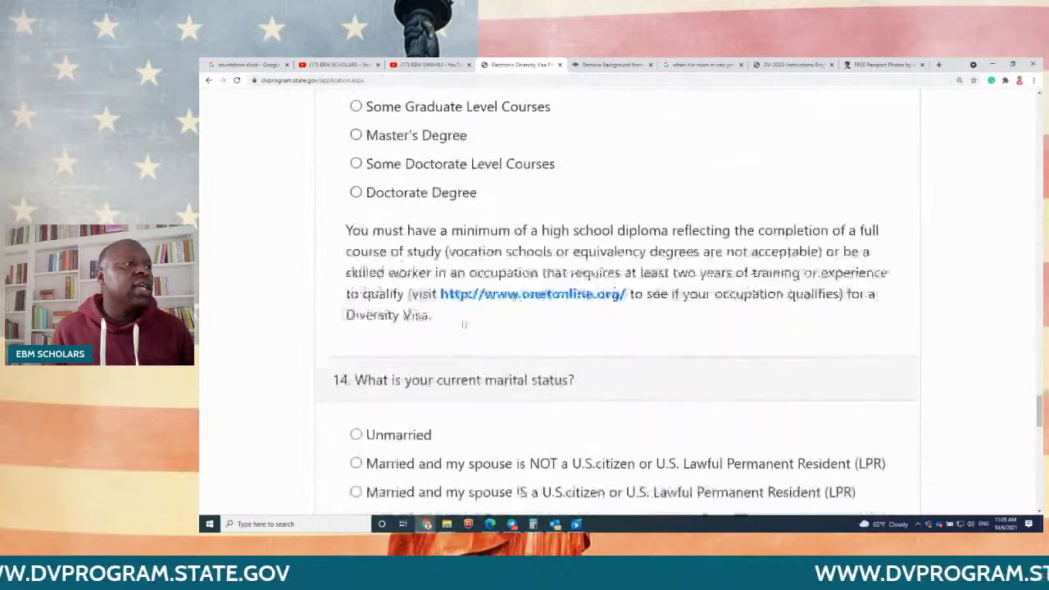
{"action": "scroll", "coordinate": [462, 326], "scroll_direction": "down", "scroll_amount": 1}
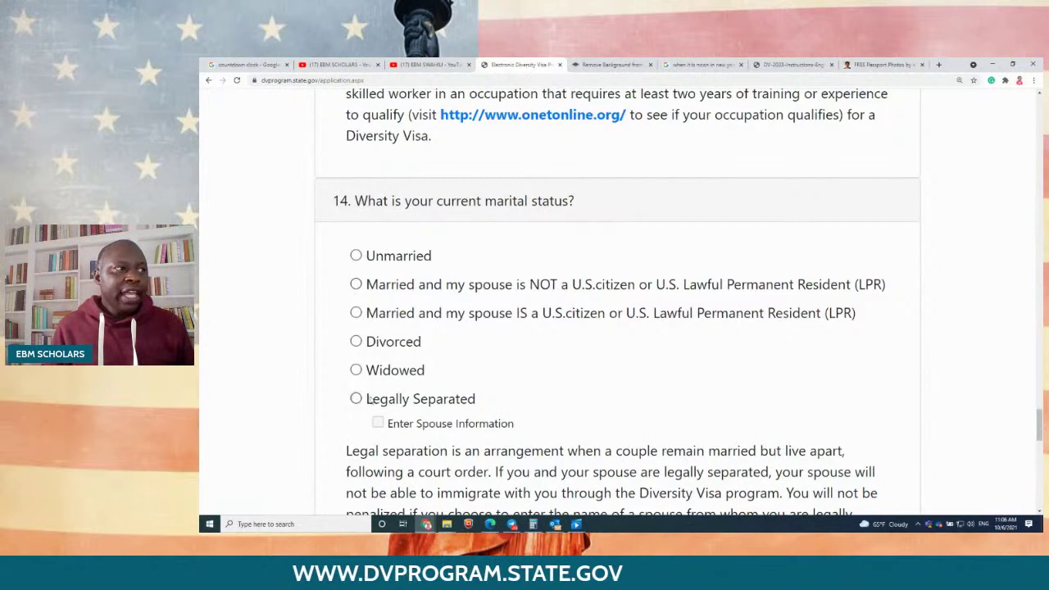
{"action": "left_click_drag", "start_coordinate": [474, 400], "coordinate": [367, 400]}
{"action": "scroll", "coordinate": [497, 398], "scroll_direction": "down", "scroll_amount": 6}
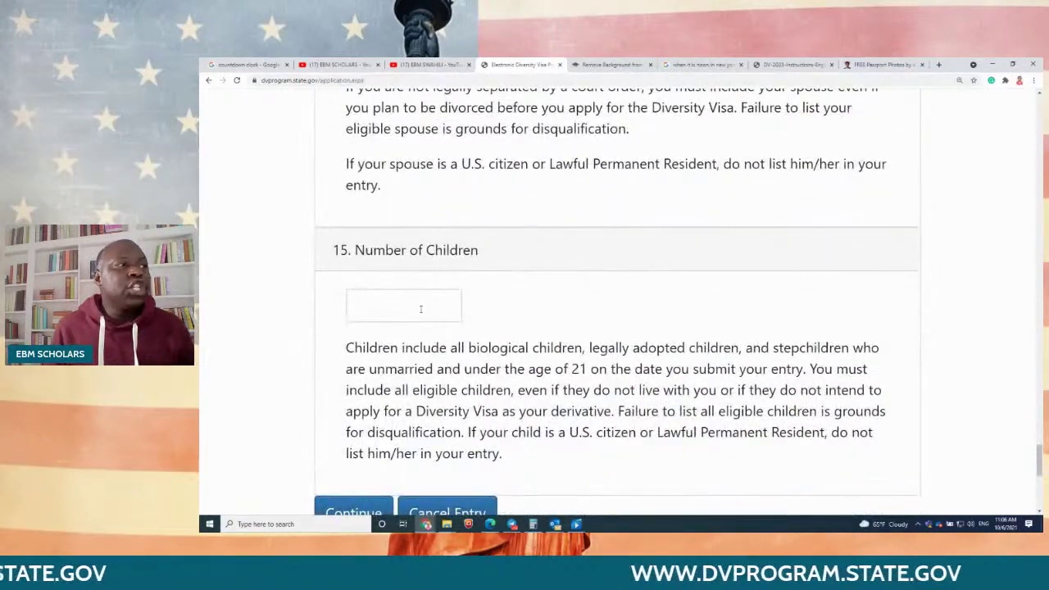
{"action": "scroll", "coordinate": [606, 280], "scroll_direction": "up", "scroll_amount": 4}
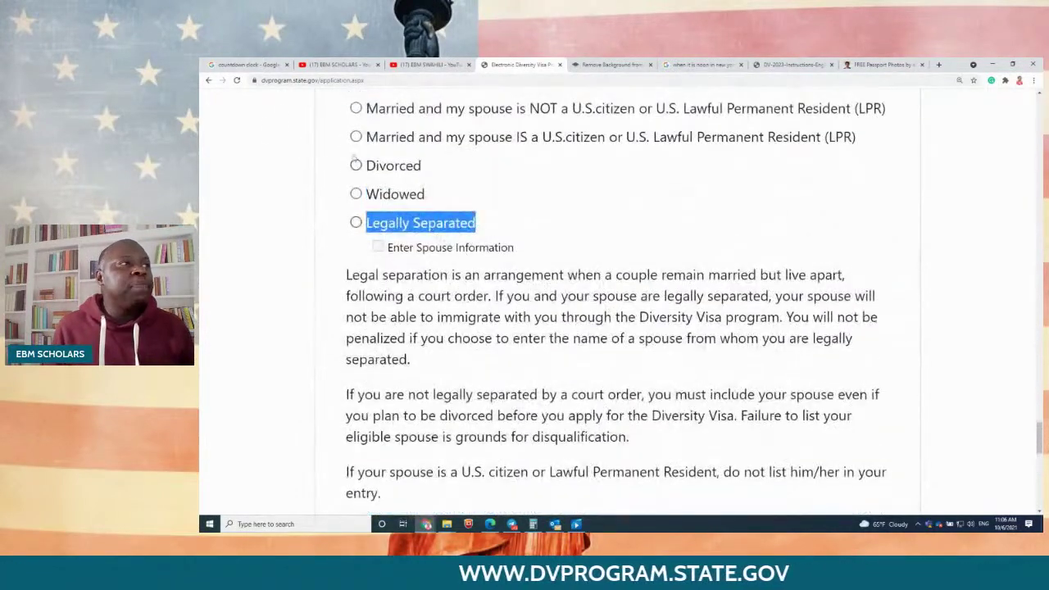
{"action": "scroll", "coordinate": [358, 137], "scroll_direction": "up", "scroll_amount": 3}
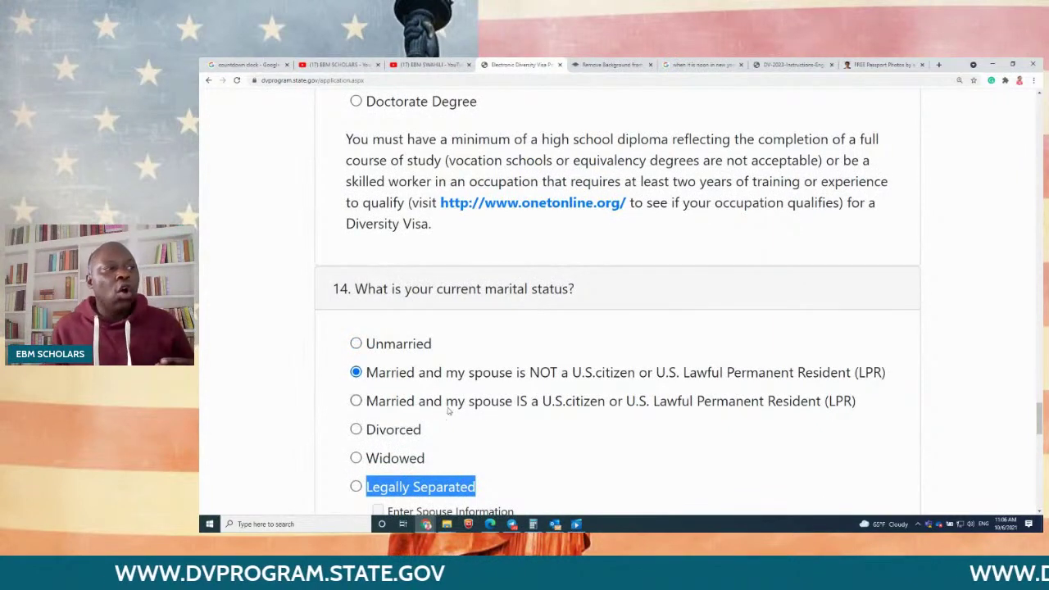
{"action": "scroll", "coordinate": [448, 411], "scroll_direction": "up", "scroll_amount": 2}
{"action": "scroll", "coordinate": [417, 420], "scroll_direction": "down", "scroll_amount": 3}
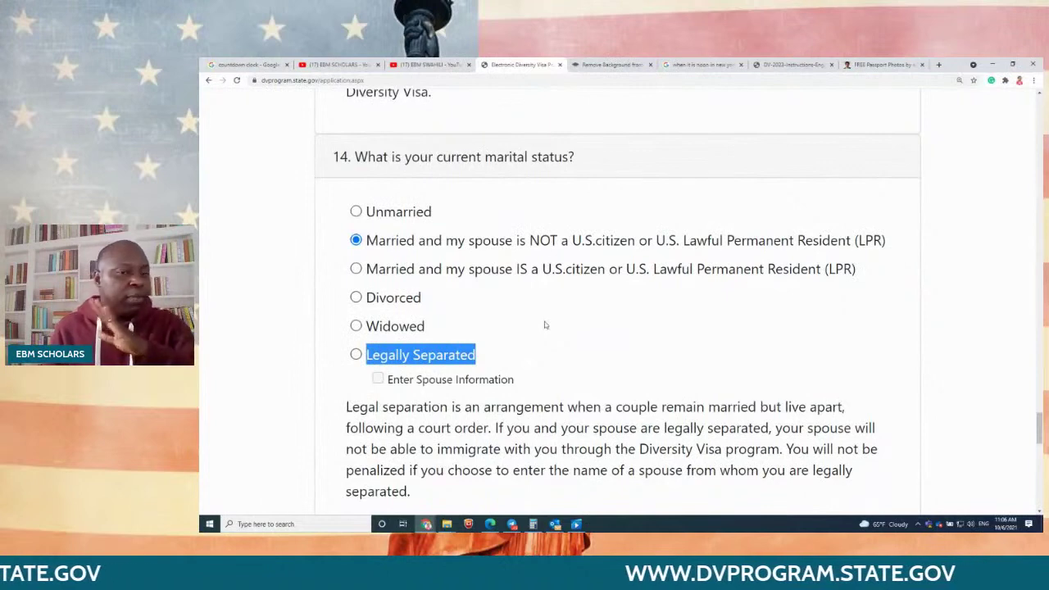
{"action": "scroll", "coordinate": [545, 324], "scroll_direction": "down", "scroll_amount": 4}
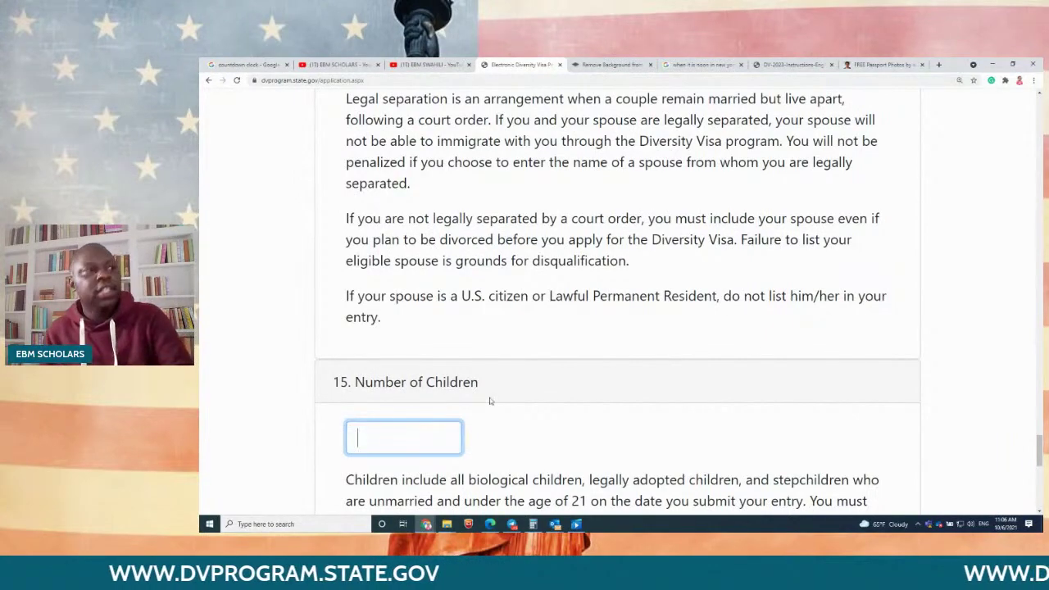
{"action": "scroll", "coordinate": [754, 347], "scroll_direction": "down", "scroll_amount": 4}
{"action": "scroll", "coordinate": [755, 343], "scroll_direction": "up", "scroll_amount": 4}
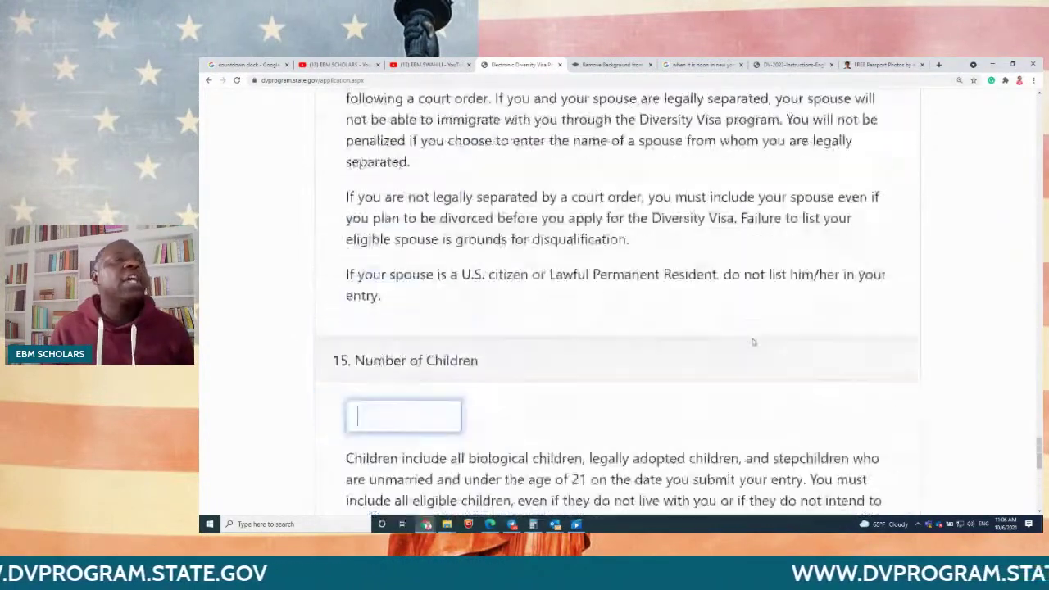
{"action": "scroll", "coordinate": [754, 342], "scroll_direction": "up", "scroll_amount": 18}
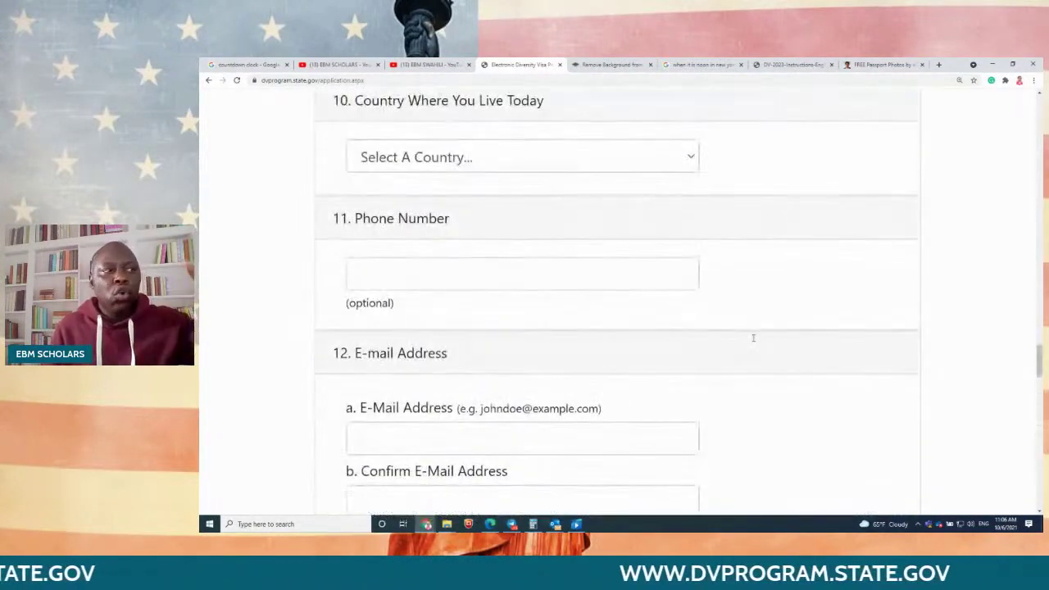
Step: Enter the entrant's last name and first name in the Name section
{"action": "scroll", "coordinate": [753, 337], "scroll_direction": "up", "scroll_amount": 12}
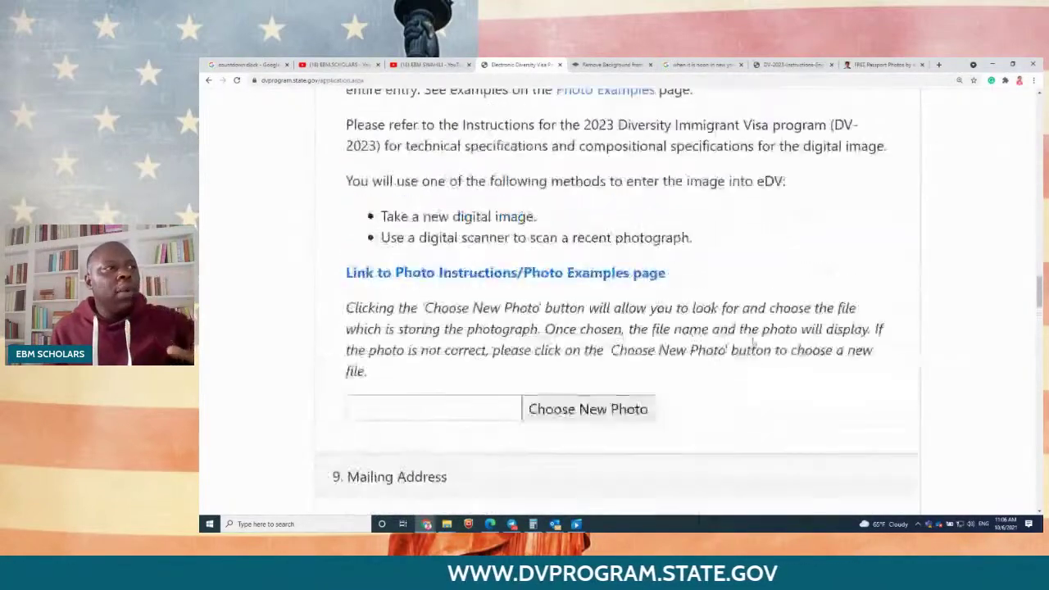
{"action": "scroll", "coordinate": [753, 342], "scroll_direction": "up", "scroll_amount": 12}
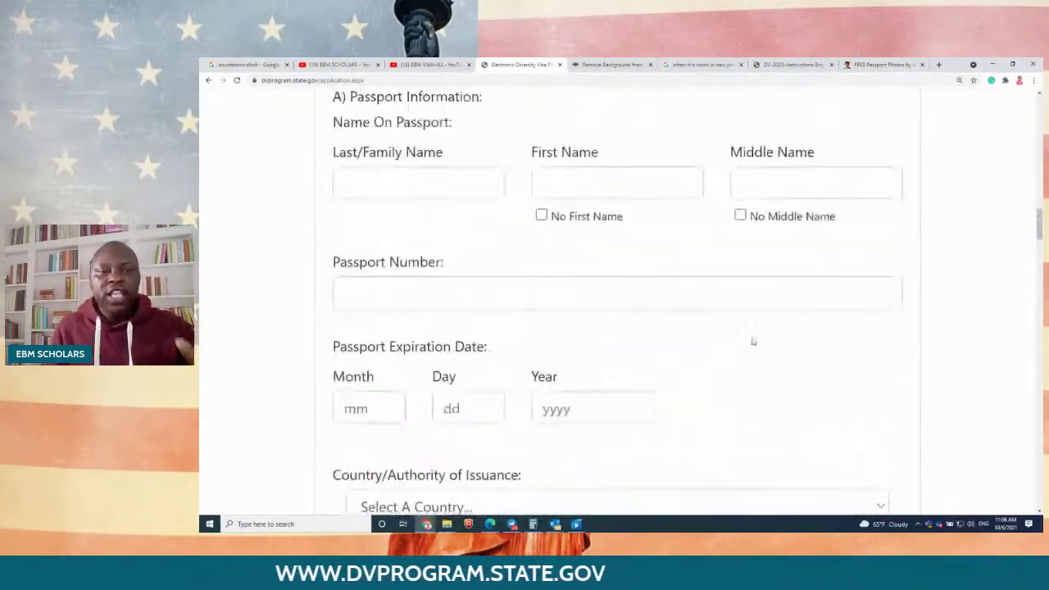
{"action": "scroll", "coordinate": [753, 342], "scroll_direction": "up", "scroll_amount": 10}
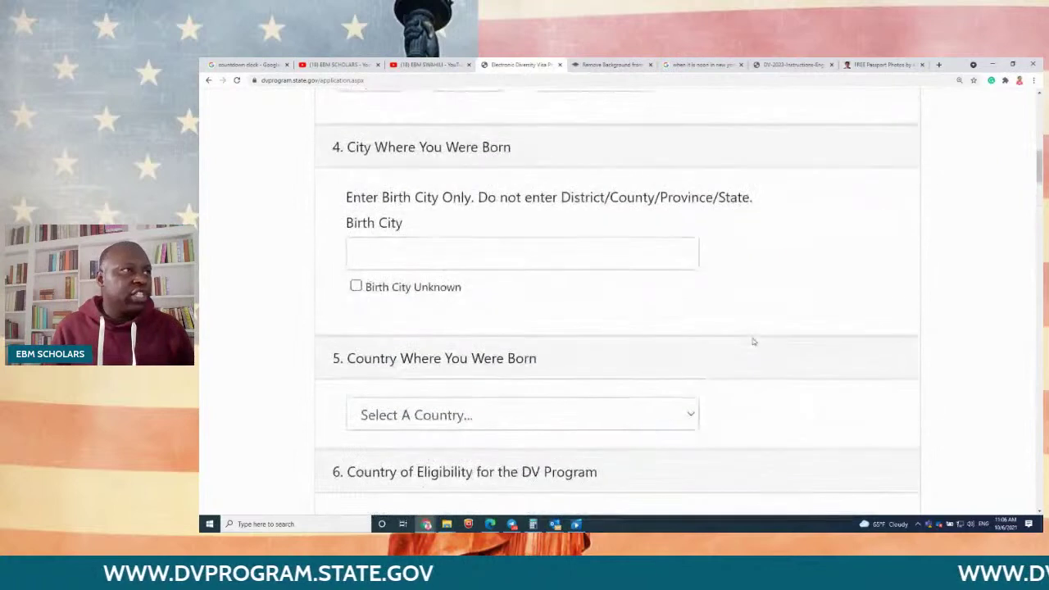
{"action": "scroll", "coordinate": [753, 342], "scroll_direction": "up", "scroll_amount": 10}
{"action": "scroll", "coordinate": [393, 365], "scroll_direction": "down", "scroll_amount": 2}
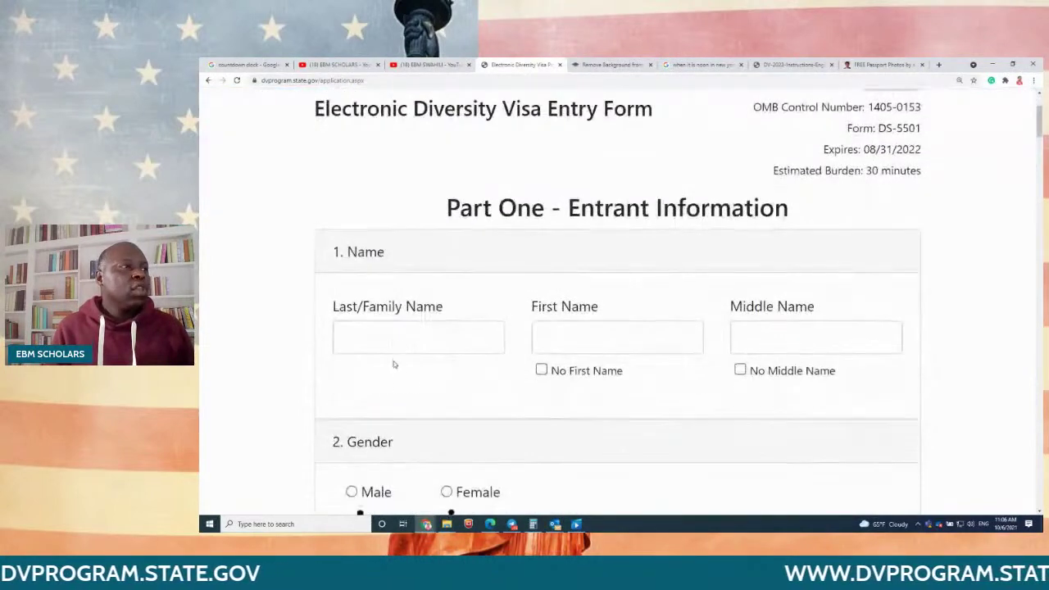
{"action": "left_click", "coordinate": [391, 339]}
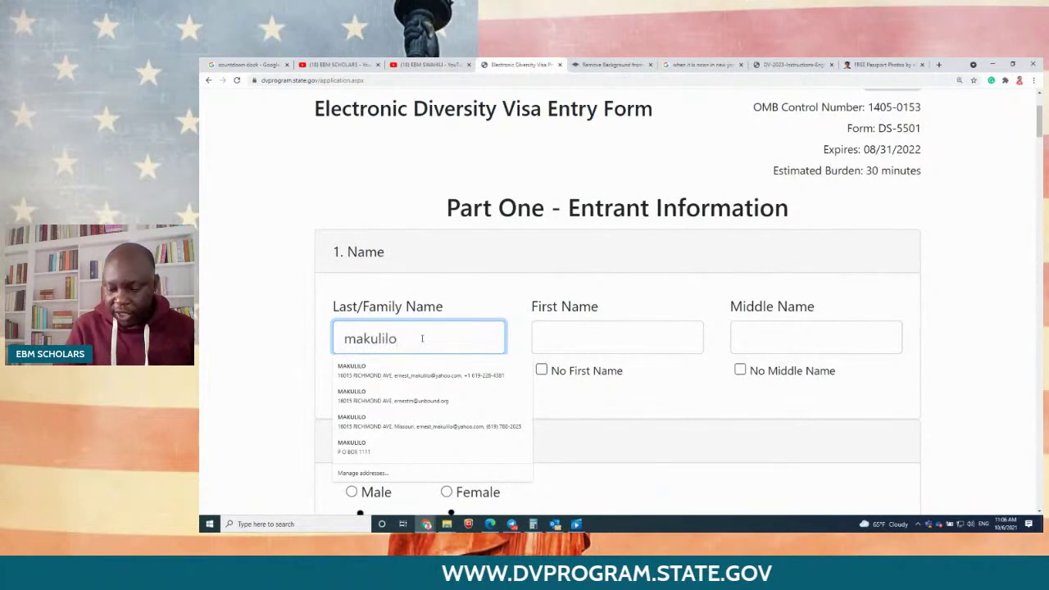
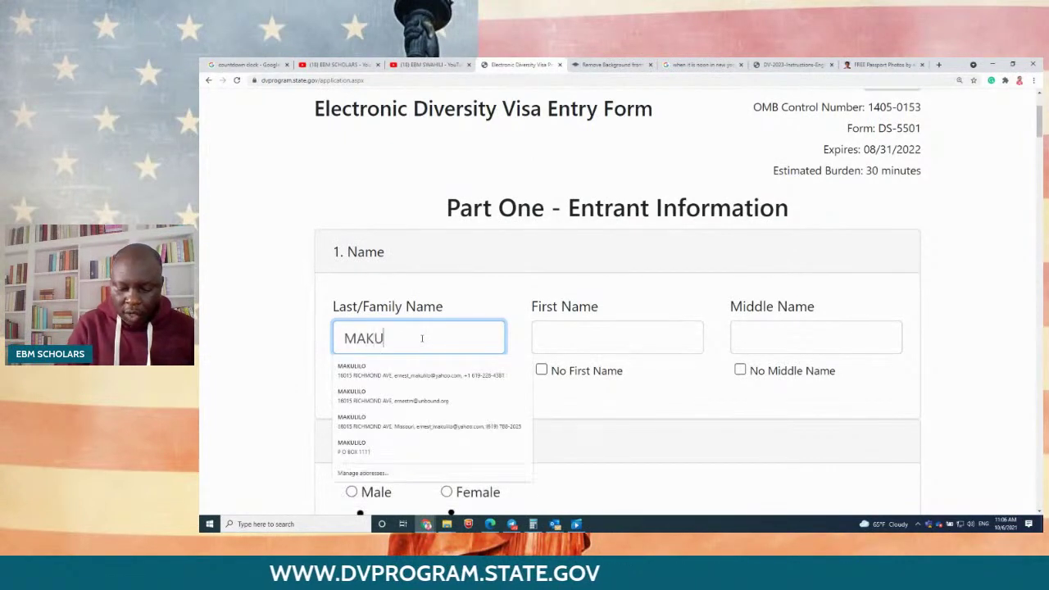
{"action": "key", "text": "Tab"}
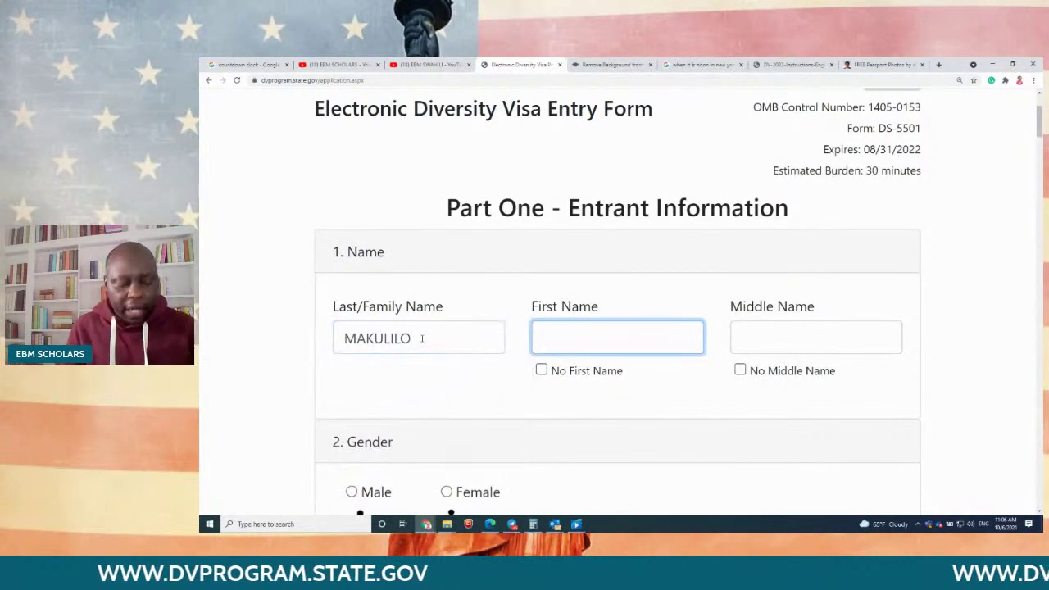
{"action": "key", "text": "Tab"}
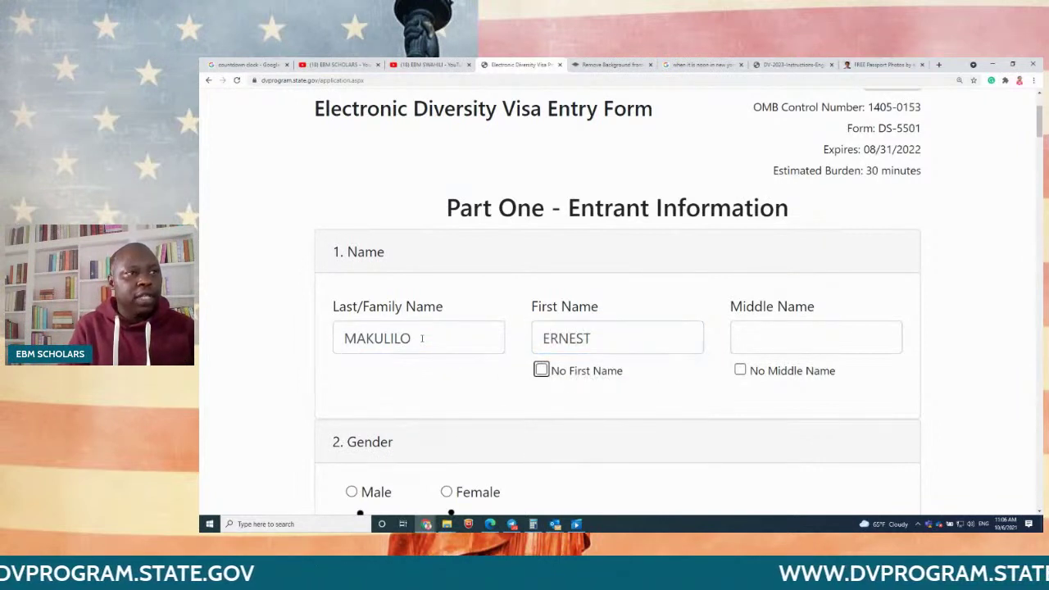
Step: Enter the entrant's middle name, leaving No Middle Name unchecked
{"action": "left_click", "coordinate": [810, 337]}
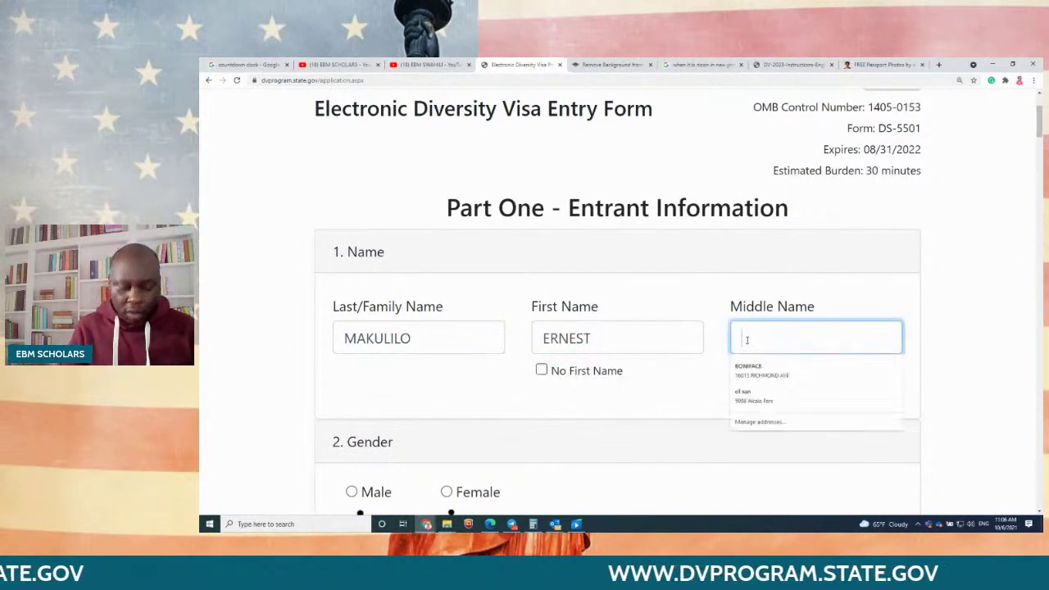
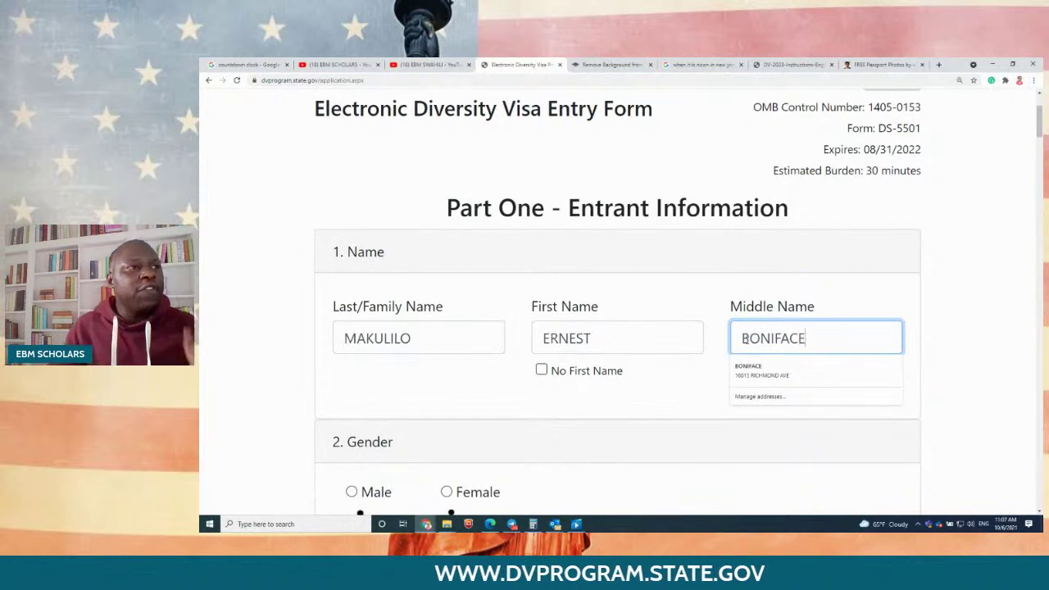
{"action": "left_click", "coordinate": [948, 328]}
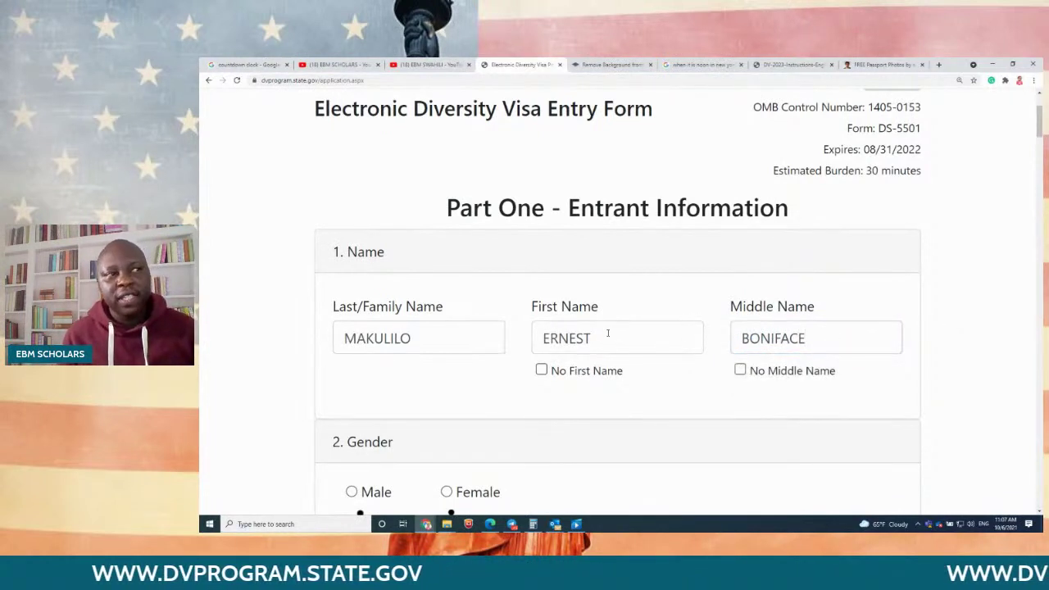
{"action": "left_click", "coordinate": [824, 335]}
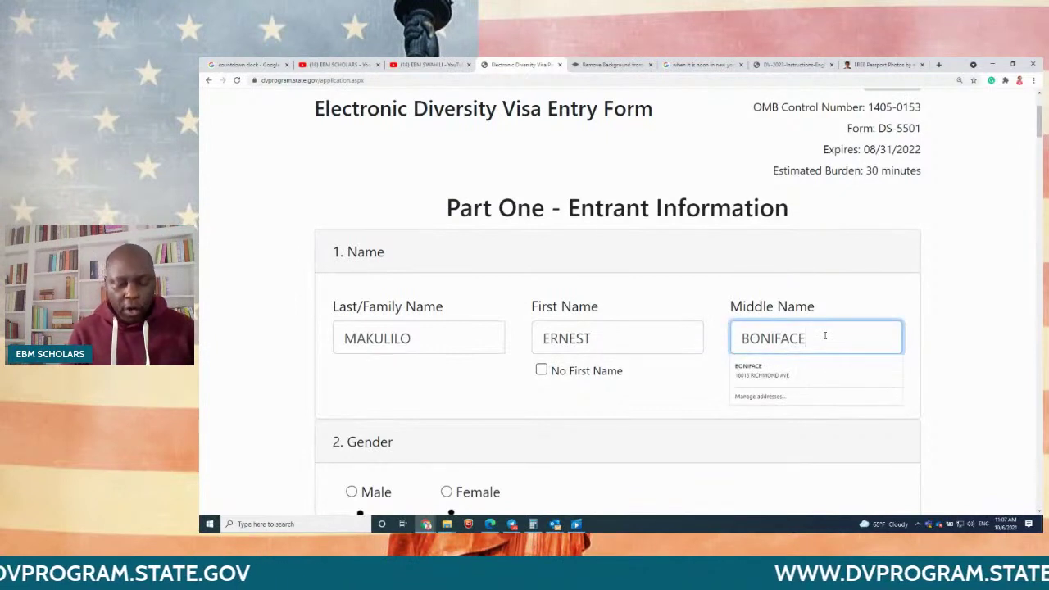
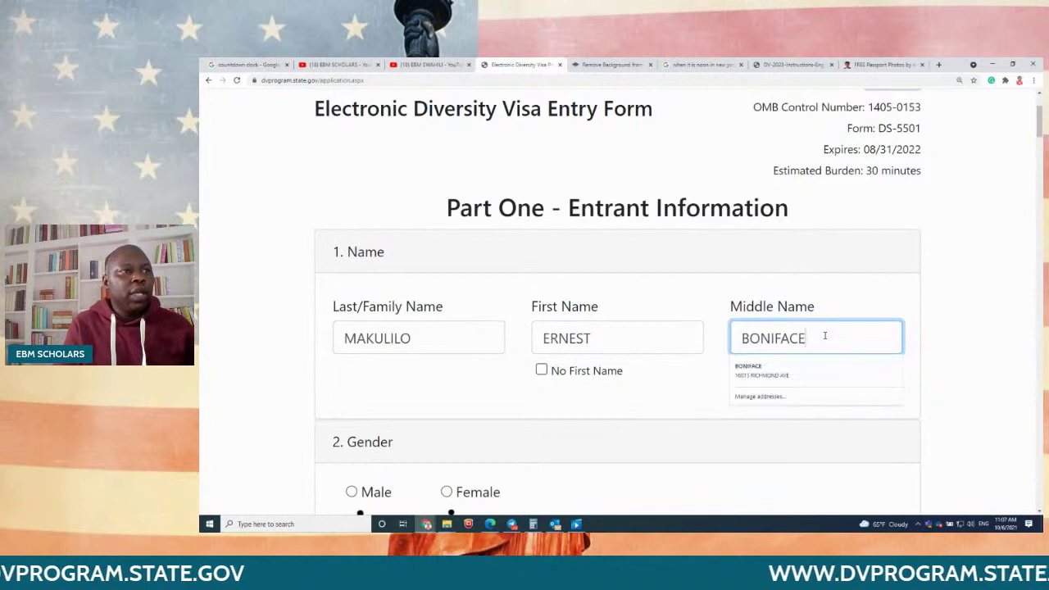
{"action": "left_click", "coordinate": [694, 389]}
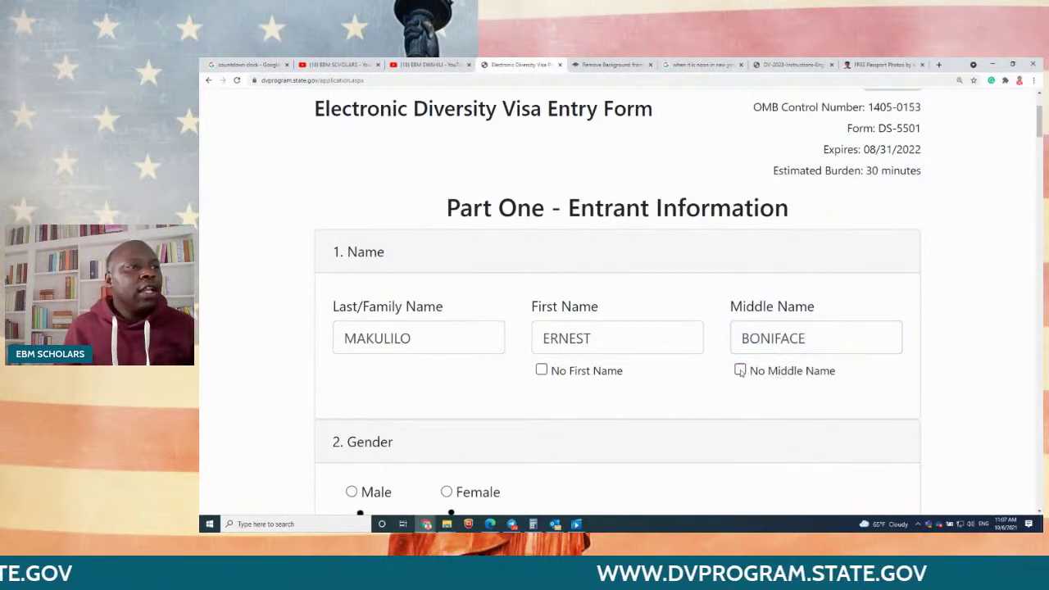
{"action": "left_click", "coordinate": [740, 372]}
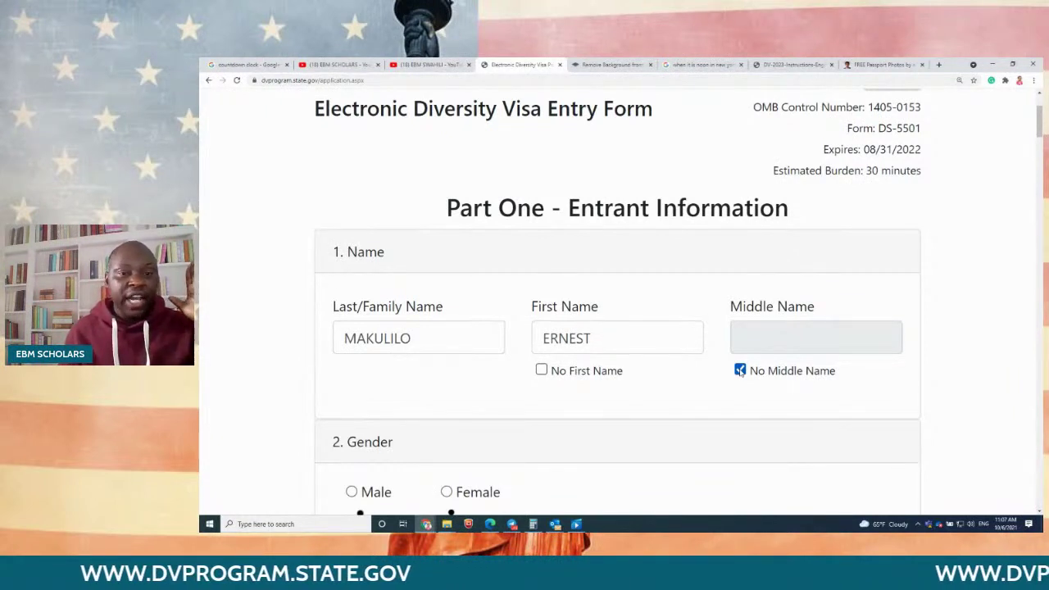
{"action": "left_click", "coordinate": [740, 371]}
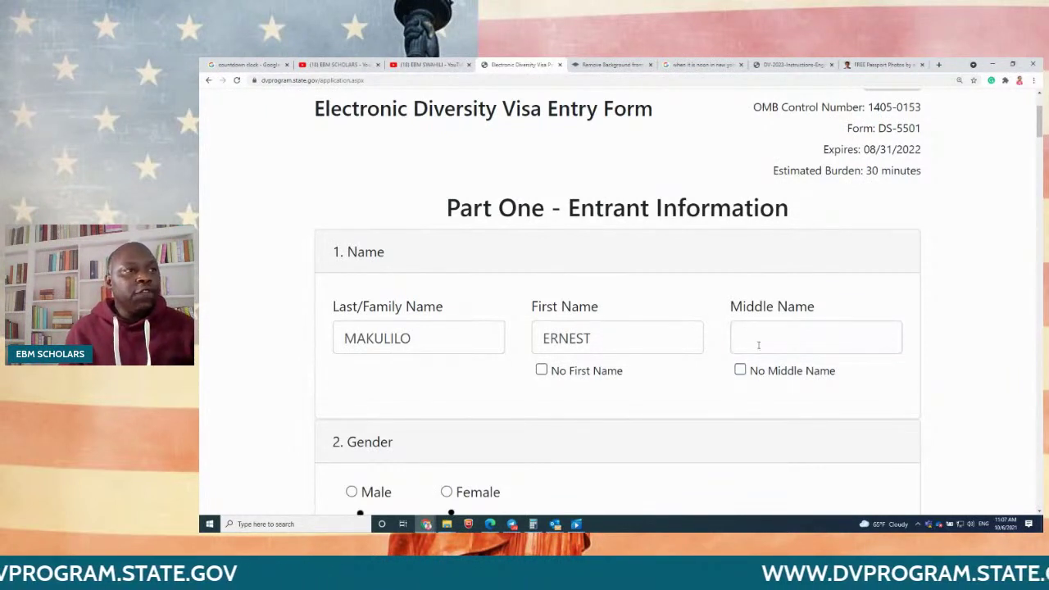
{"action": "left_click", "coordinate": [752, 342]}
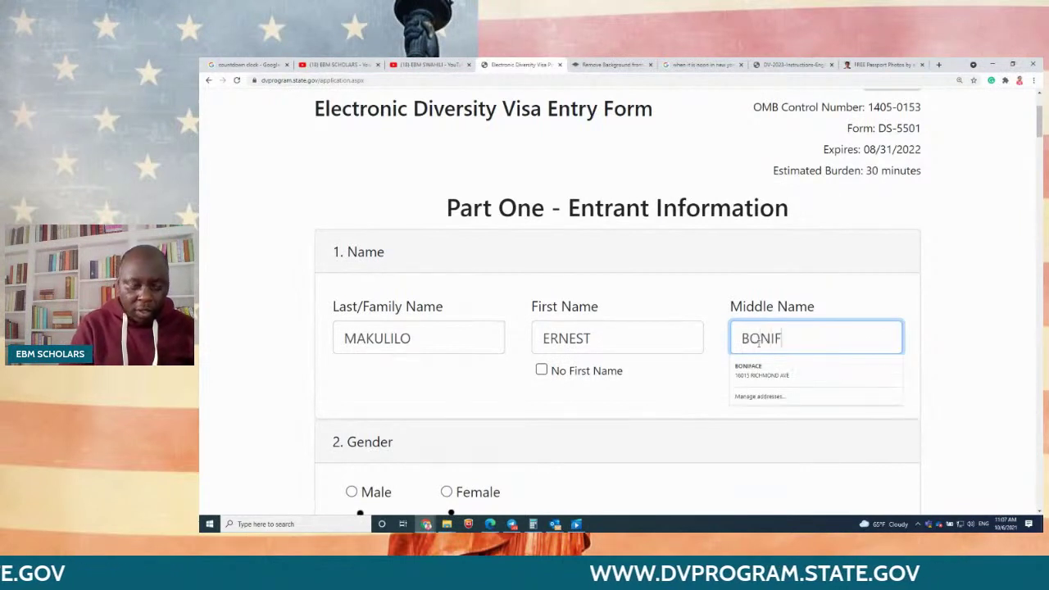
{"action": "left_click", "coordinate": [926, 293]}
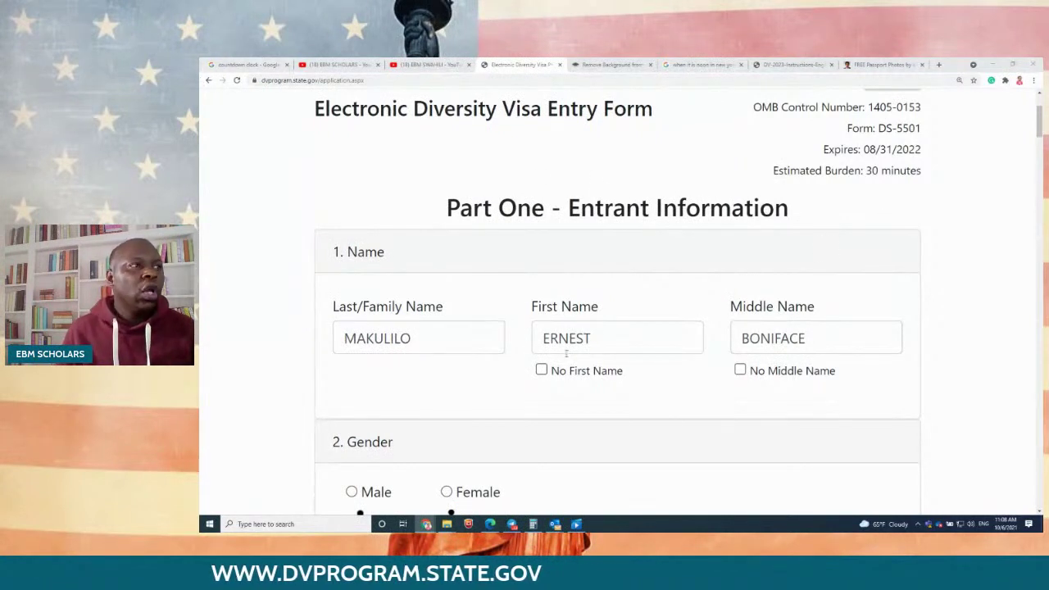
{"action": "left_click", "coordinate": [541, 370]}
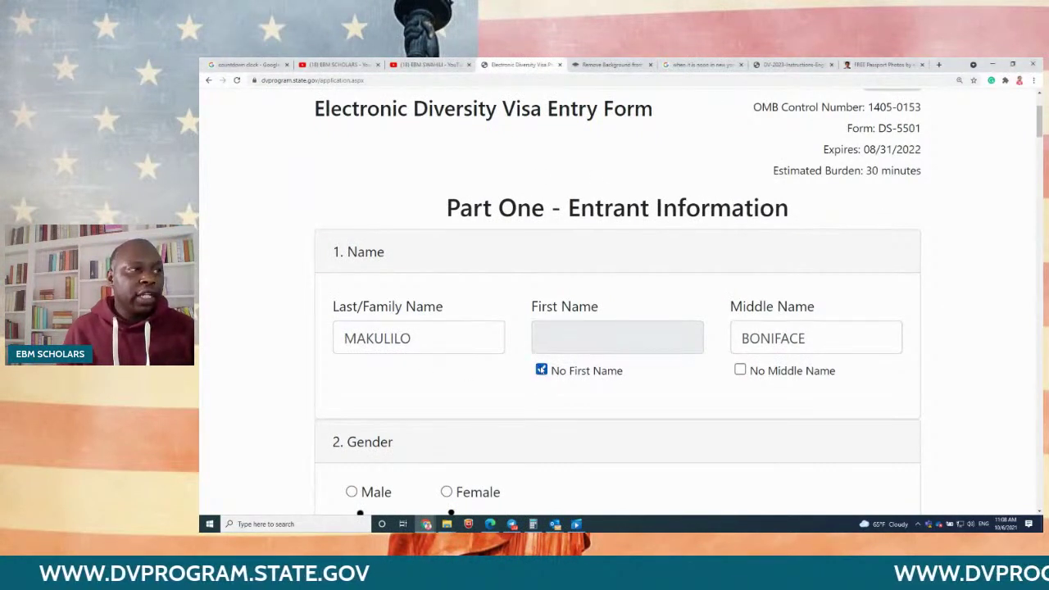
{"action": "left_click", "coordinate": [541, 369]}
{"action": "left_click", "coordinate": [558, 329]}
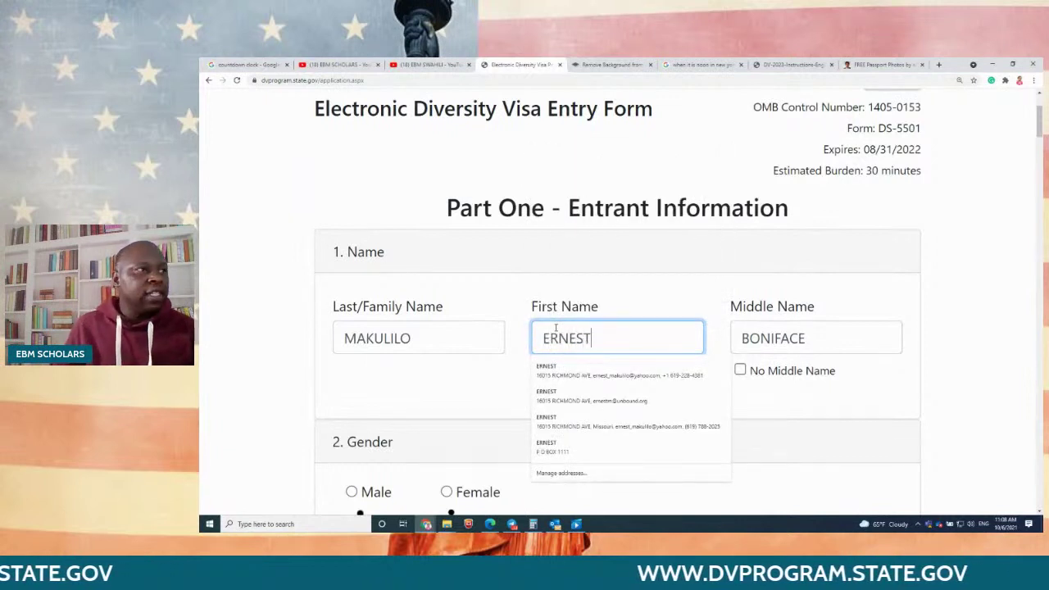
{"action": "left_click", "coordinate": [381, 361]}
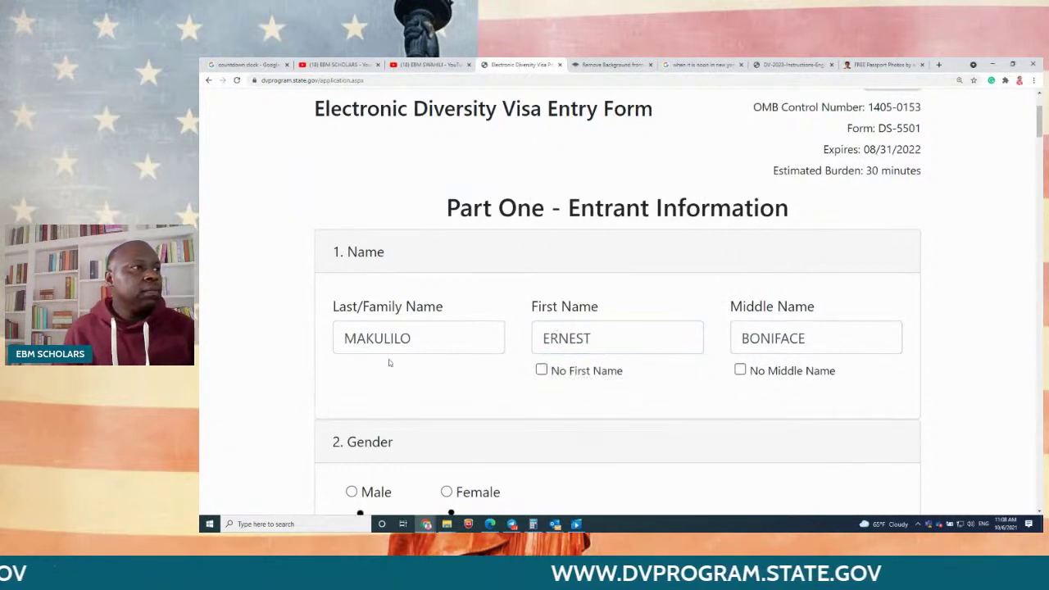
{"action": "scroll", "coordinate": [387, 363], "scroll_direction": "down", "scroll_amount": 2}
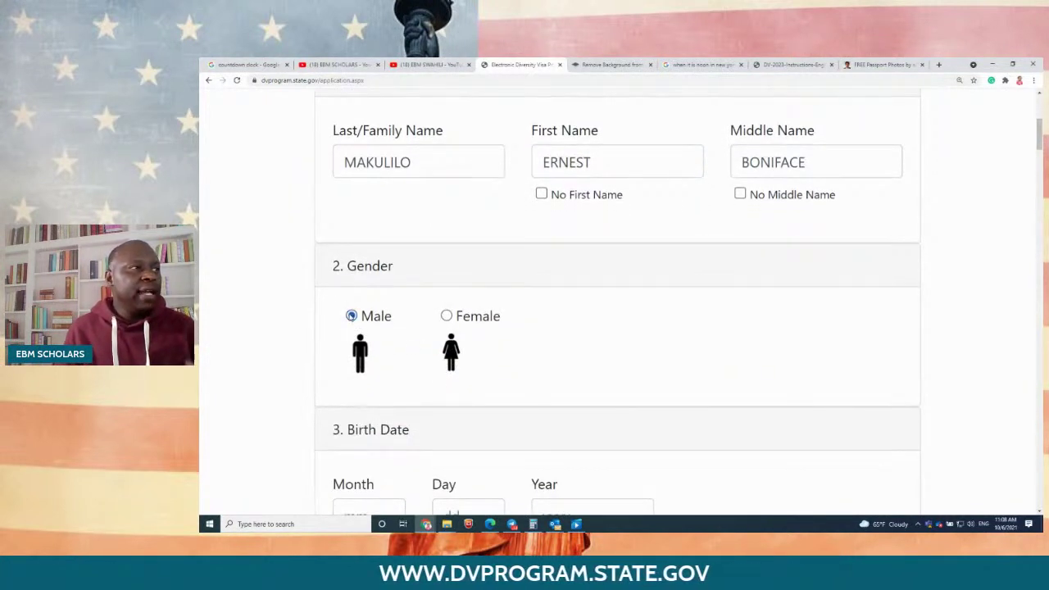
{"action": "scroll", "coordinate": [388, 337], "scroll_direction": "down", "scroll_amount": 3}
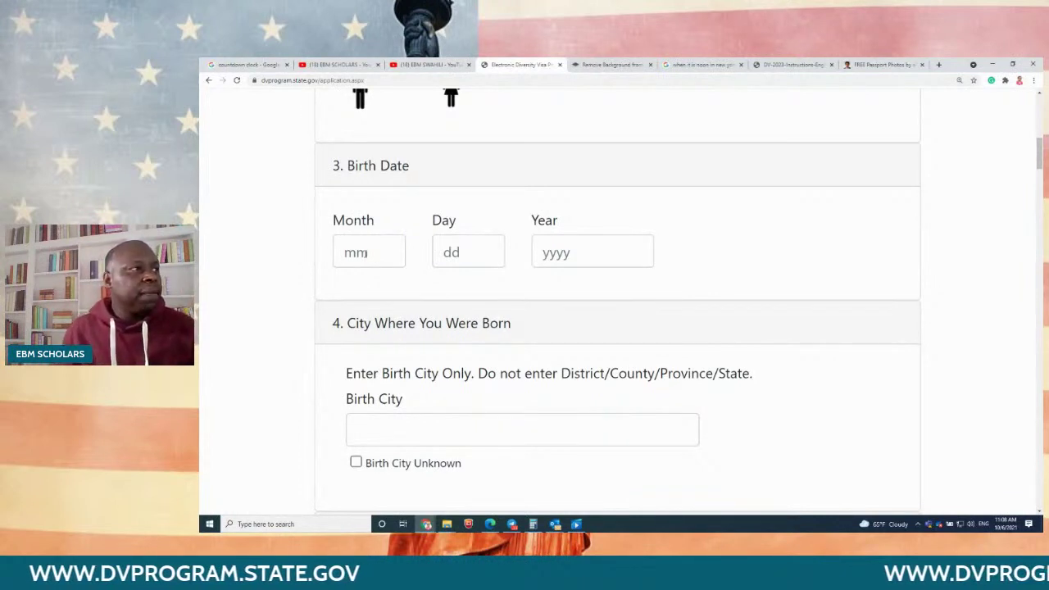
{"action": "left_click", "coordinate": [367, 254]}
{"action": "type", "text": "09"}
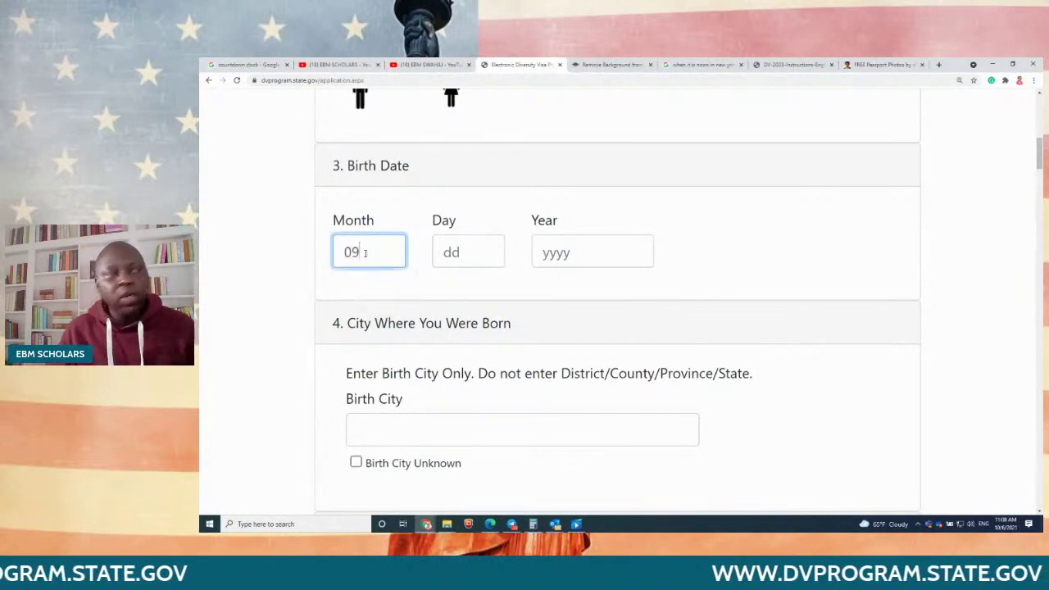
{"action": "left_click", "coordinate": [438, 249]}
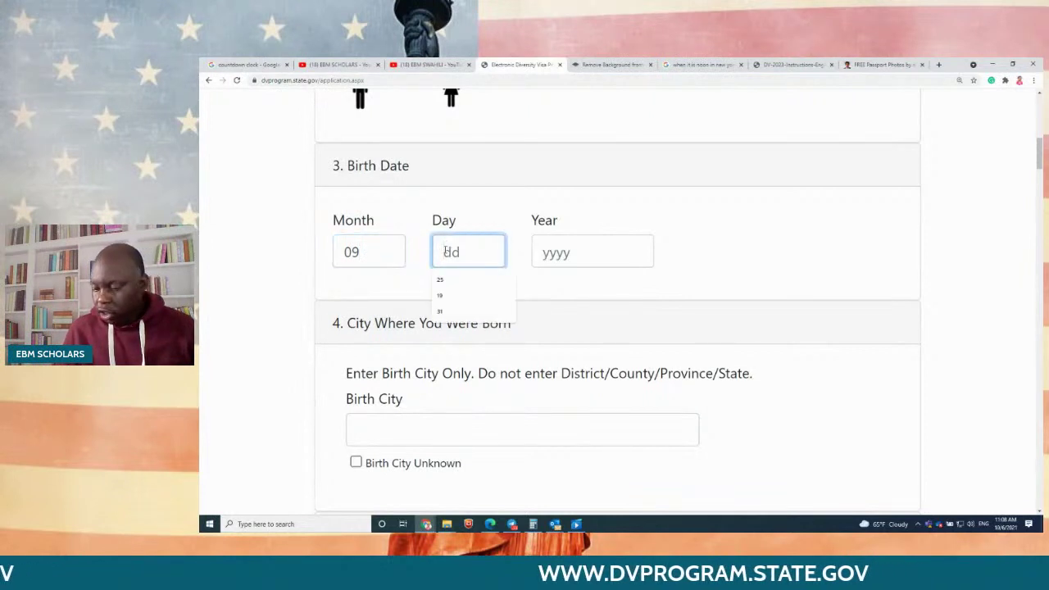
{"action": "left_click", "coordinate": [535, 251]}
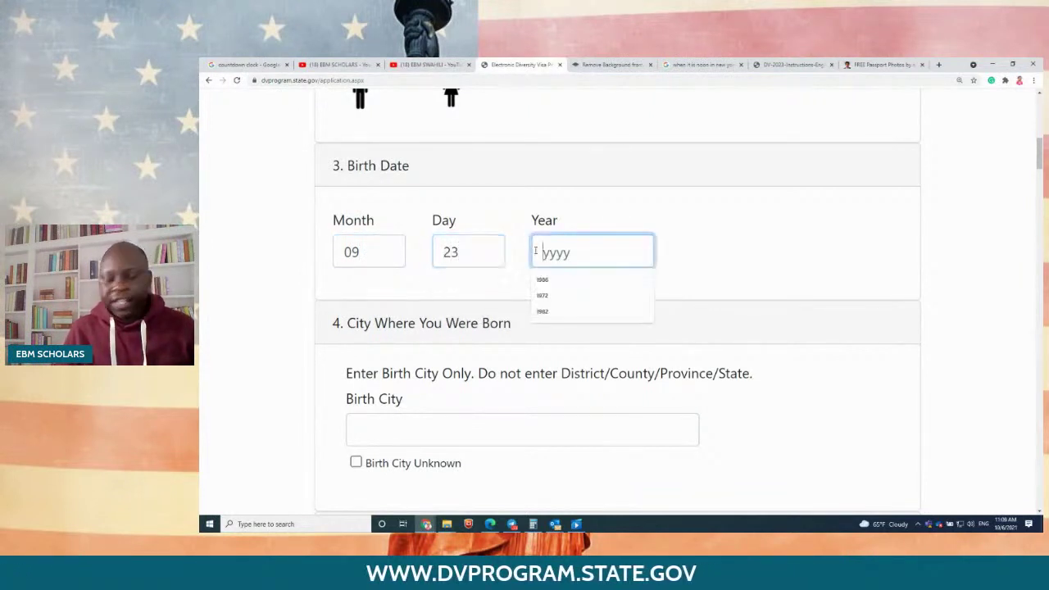
{"action": "type", "text": "1981"}
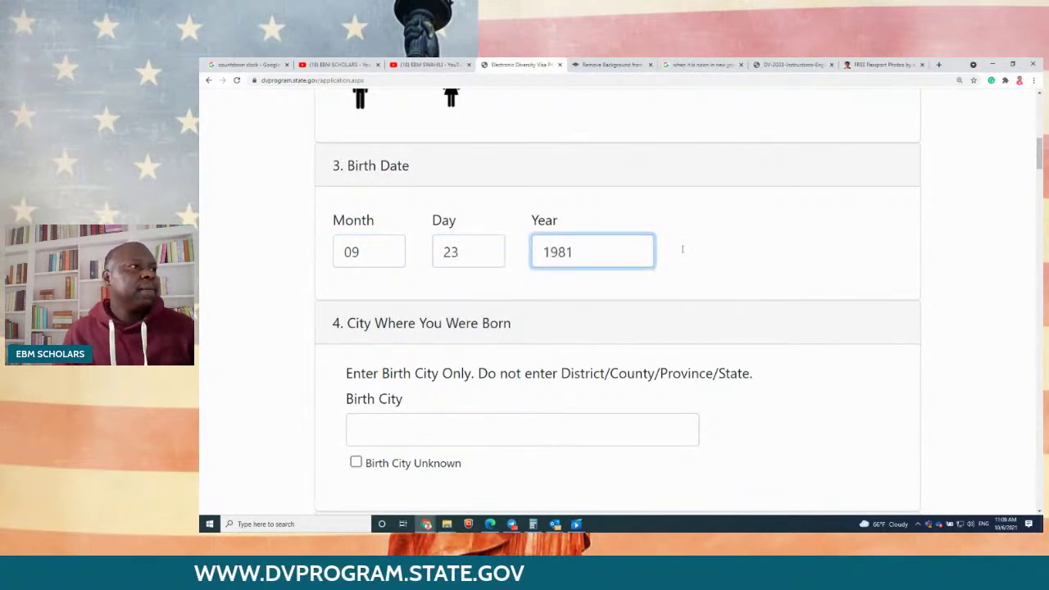
{"action": "scroll", "coordinate": [796, 290], "scroll_direction": "down", "scroll_amount": 2}
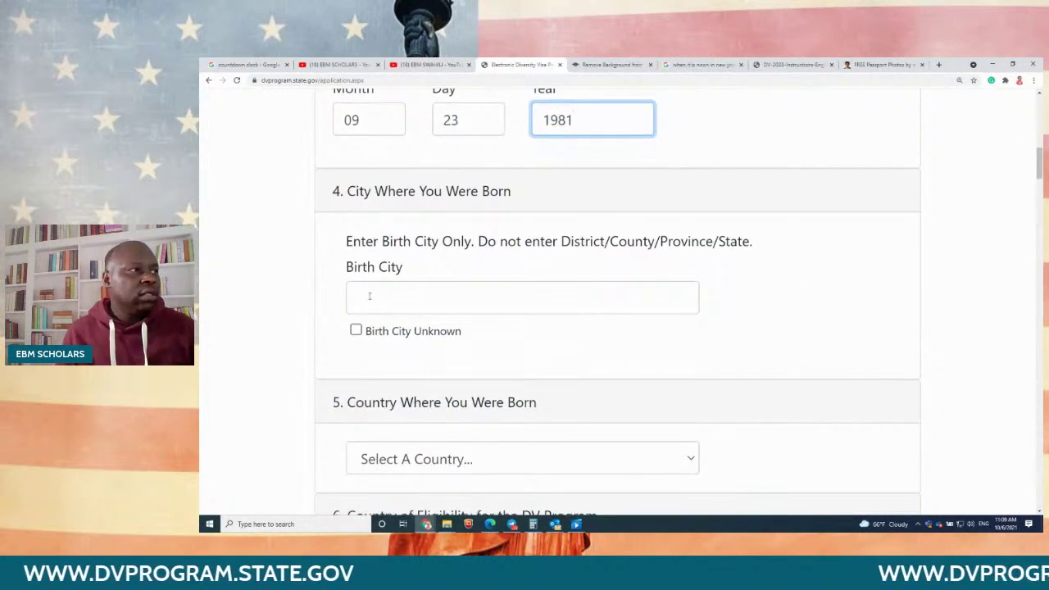
{"action": "left_click", "coordinate": [370, 295]}
{"action": "type", "text": "KIGOMA"}
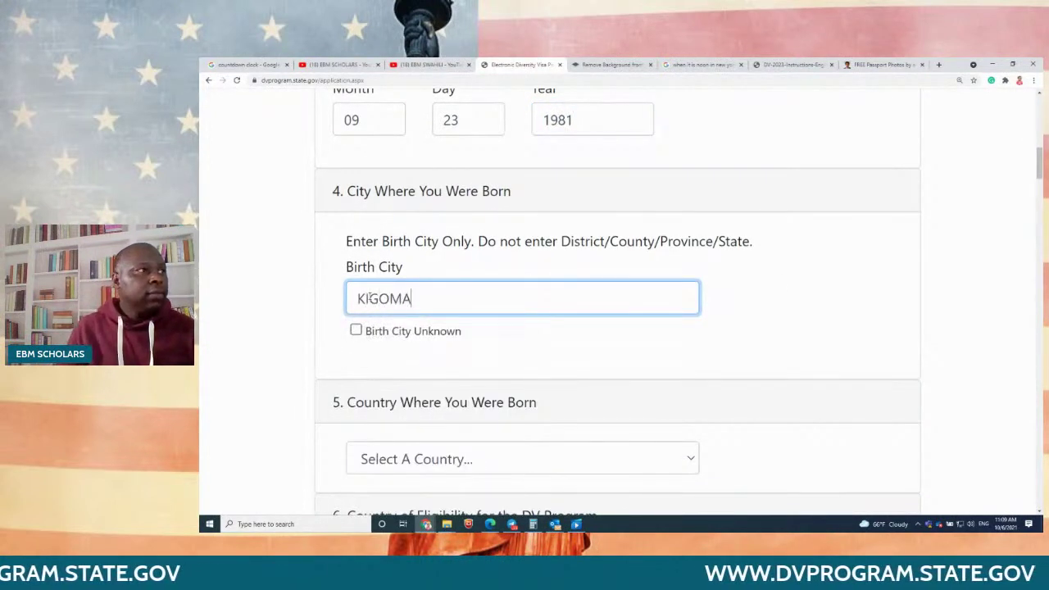
{"action": "left_click", "coordinate": [783, 314]}
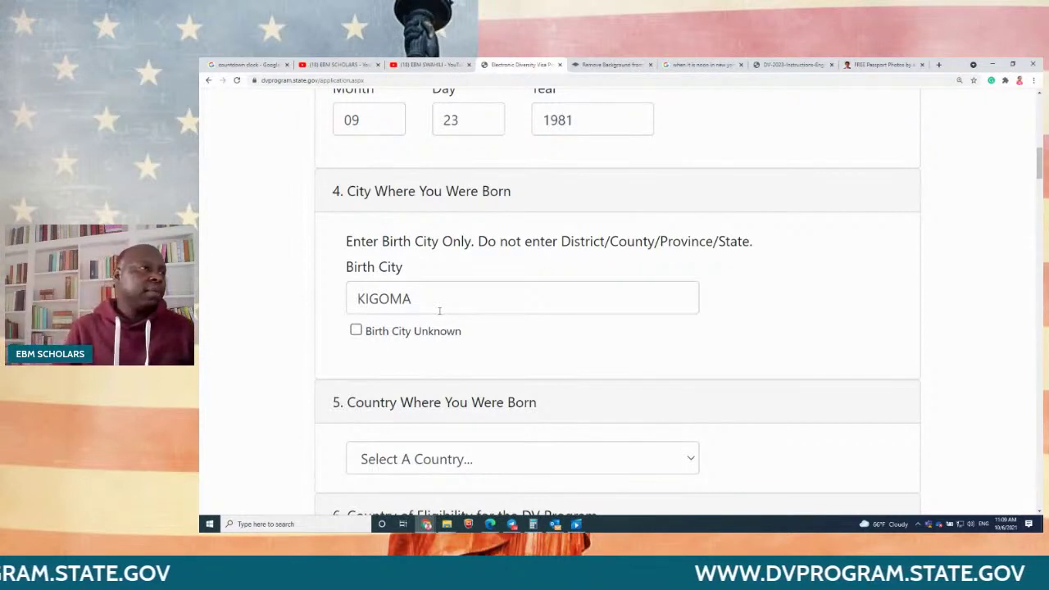
Step: Choose Tanzania as the country of birth, then switch to the instructions PDF
{"action": "scroll", "coordinate": [442, 305], "scroll_direction": "down", "scroll_amount": 1}
{"action": "scroll", "coordinate": [434, 324], "scroll_direction": "down", "scroll_amount": 2}
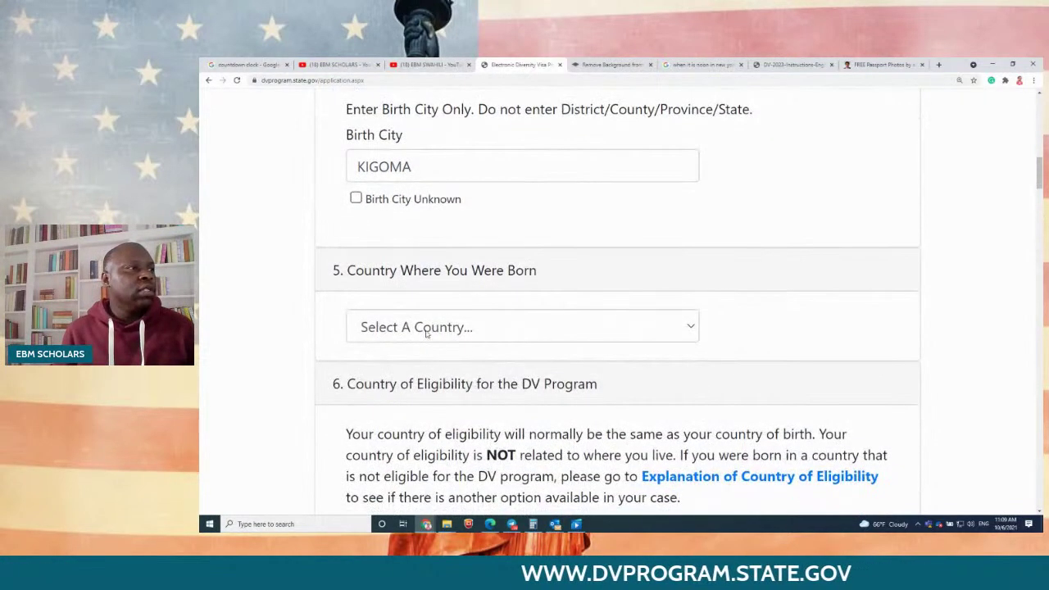
{"action": "left_click", "coordinate": [426, 332]}
{"action": "key", "text": "t"}
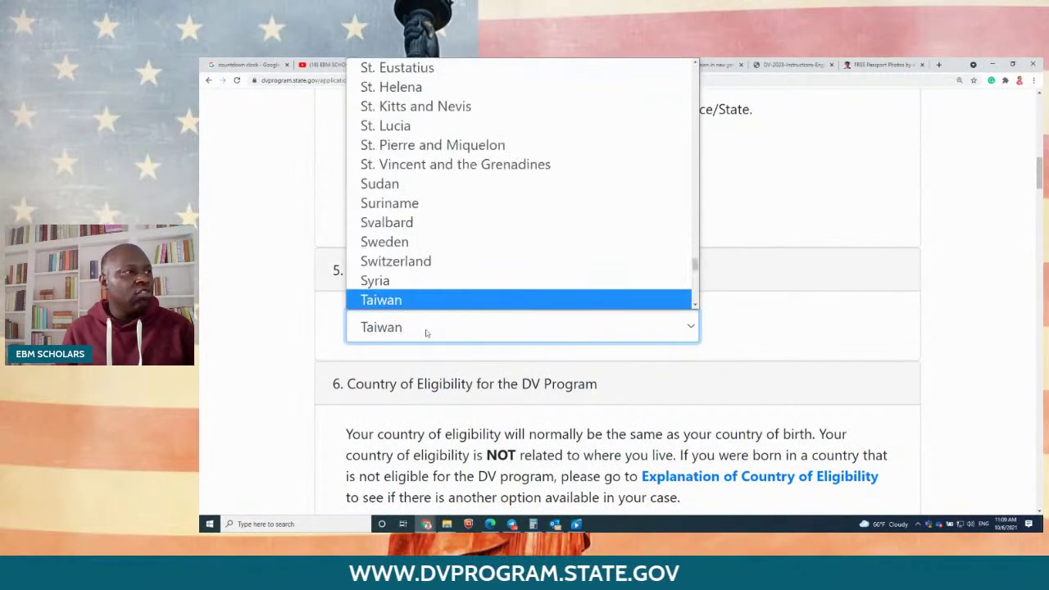
{"action": "key", "text": "Down"}
{"action": "key", "text": "Down"}
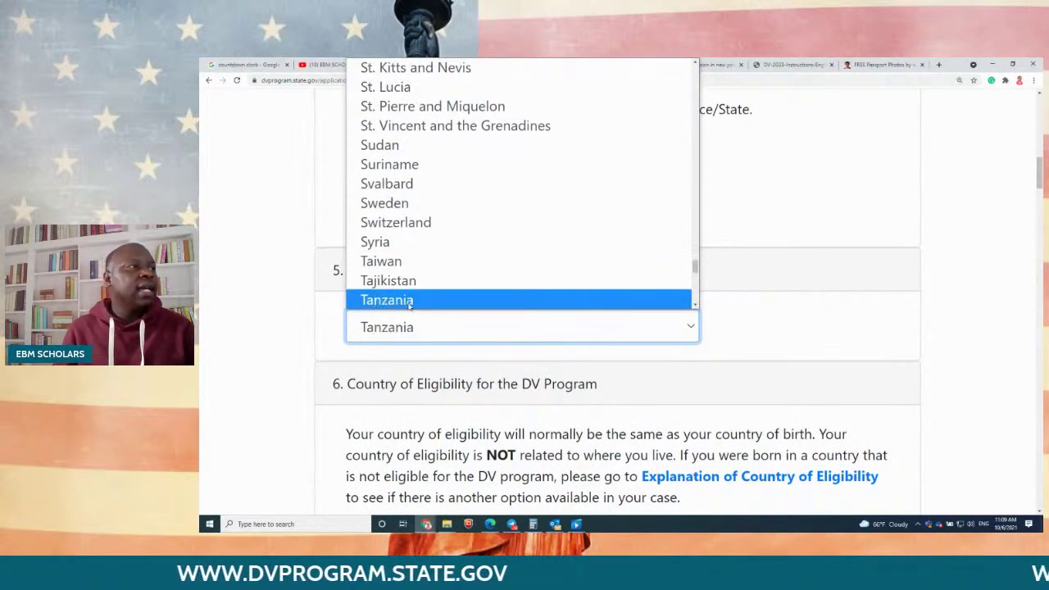
{"action": "left_click", "coordinate": [410, 301]}
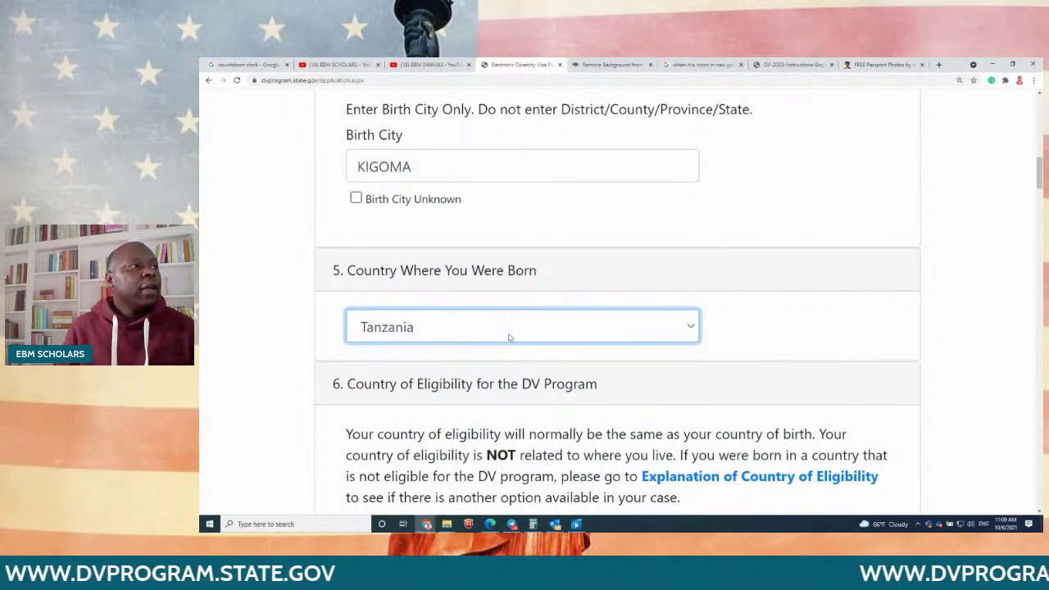
{"action": "left_click", "coordinate": [509, 336]}
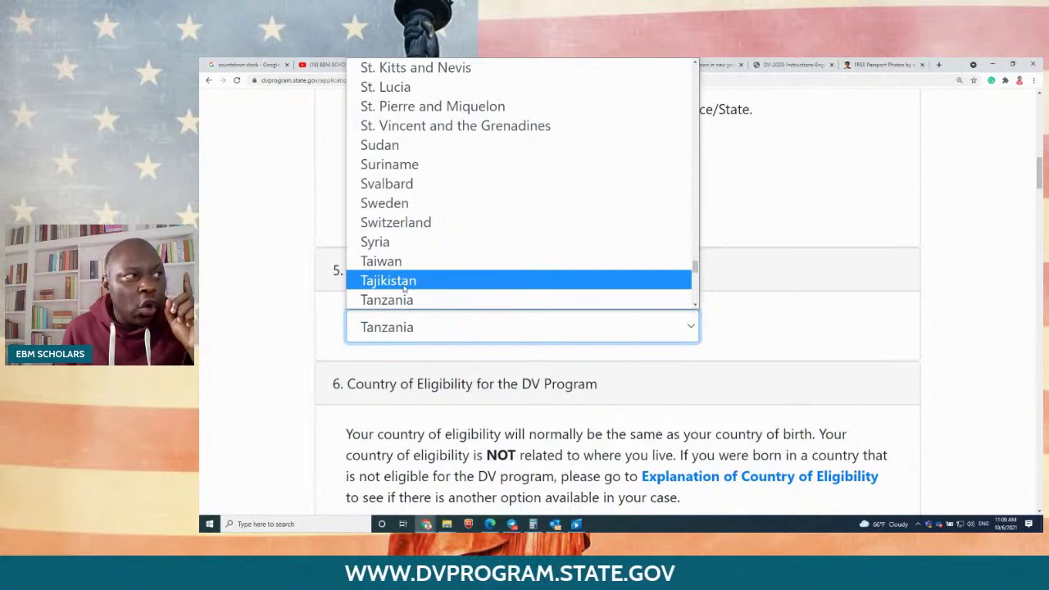
{"action": "left_click", "coordinate": [410, 300]}
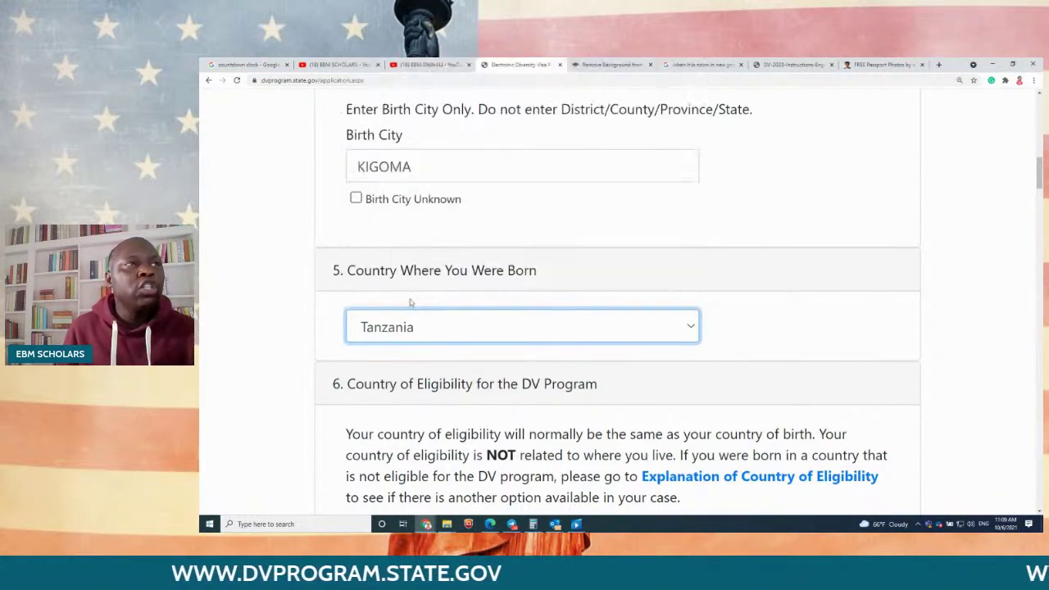
{"action": "left_click", "coordinate": [795, 64]}
Step: Highlight the FAQ sentence saying eligibility does not depend on country of residence
{"action": "scroll", "coordinate": [701, 361], "scroll_direction": "down", "scroll_amount": 4}
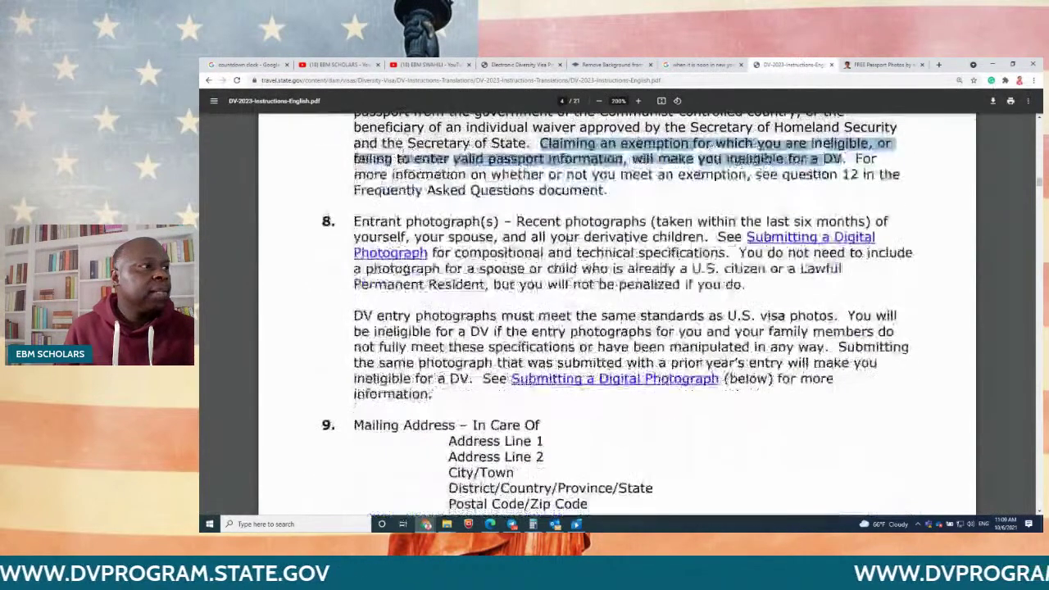
{"action": "scroll", "coordinate": [701, 361], "scroll_direction": "up", "scroll_amount": 5}
{"action": "scroll", "coordinate": [701, 362], "scroll_direction": "up", "scroll_amount": 4}
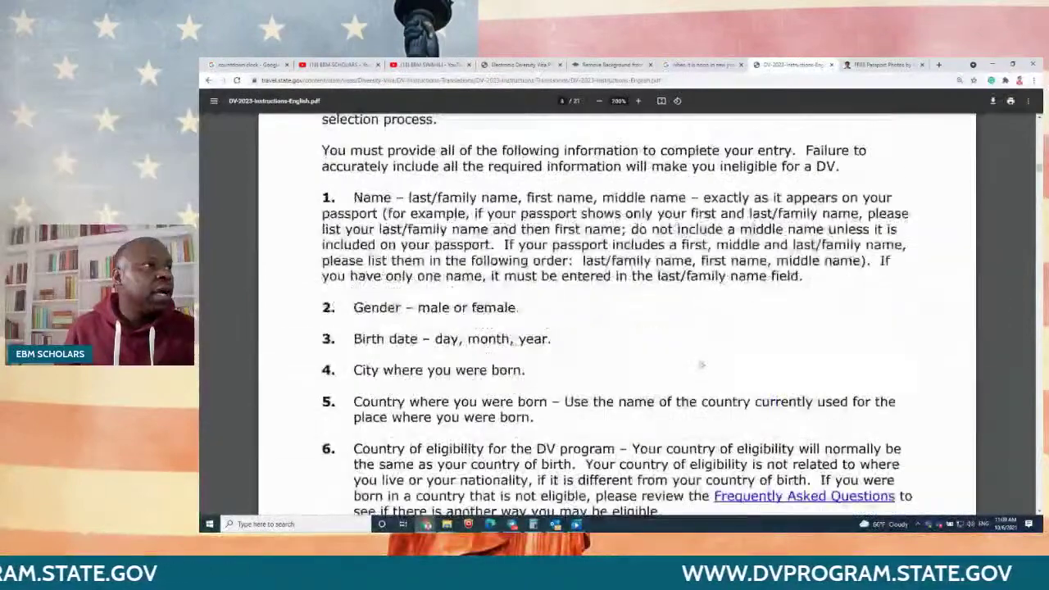
{"action": "scroll", "coordinate": [700, 361], "scroll_direction": "down", "scroll_amount": 3}
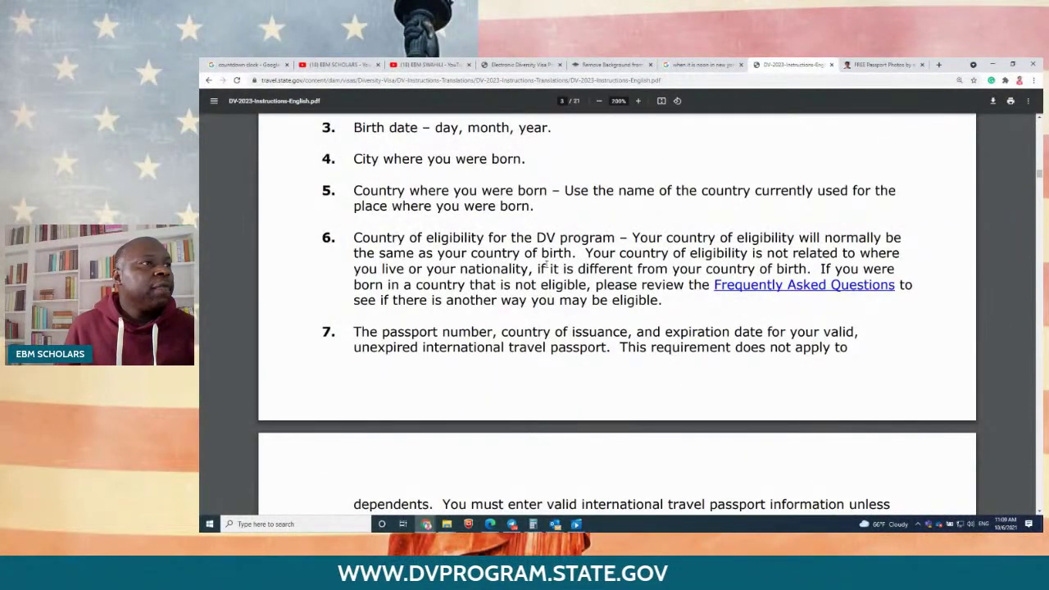
{"action": "left_click_drag", "start_coordinate": [587, 253], "coordinate": [810, 254]}
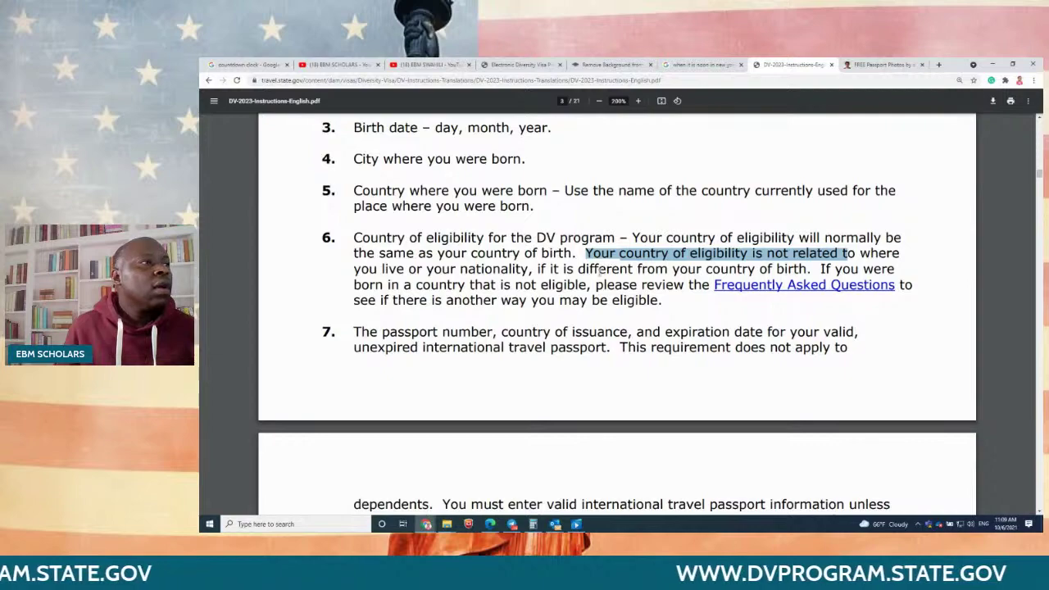
Step: Scroll the instructions down to FAQs 19–21 on the 60-minute limit, scanned photos and resubmission
{"action": "scroll", "coordinate": [602, 270], "scroll_direction": "down", "scroll_amount": 3}
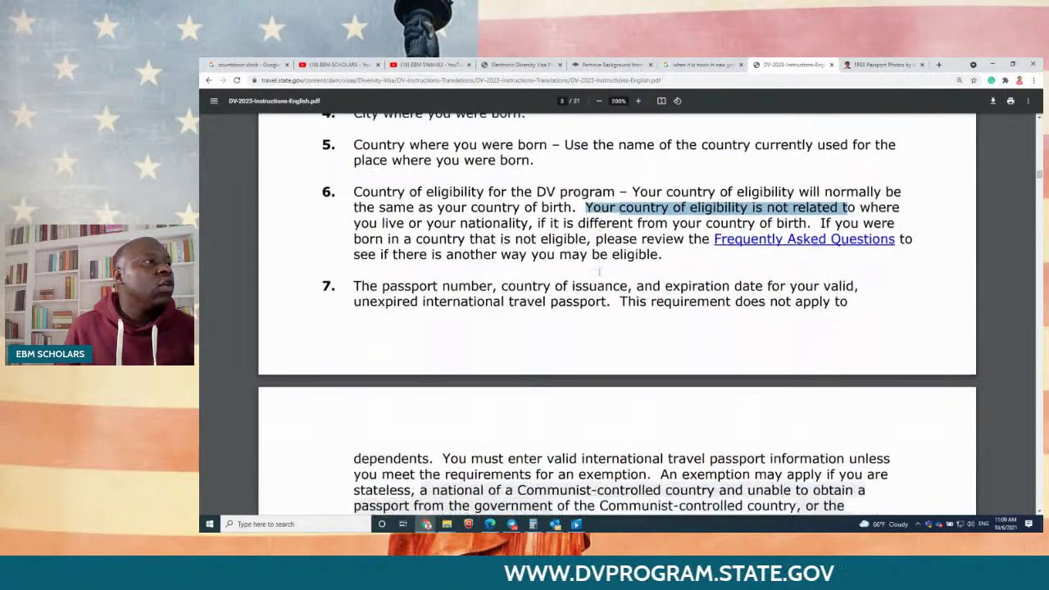
{"action": "scroll", "coordinate": [598, 270], "scroll_direction": "down", "scroll_amount": 3}
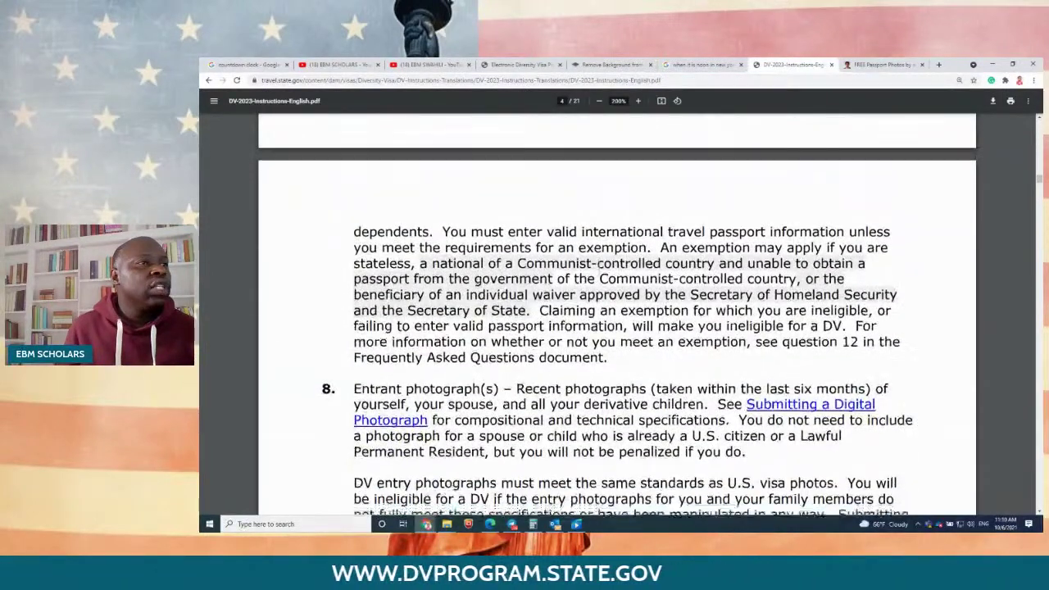
{"action": "scroll", "coordinate": [599, 272], "scroll_direction": "up", "scroll_amount": 4}
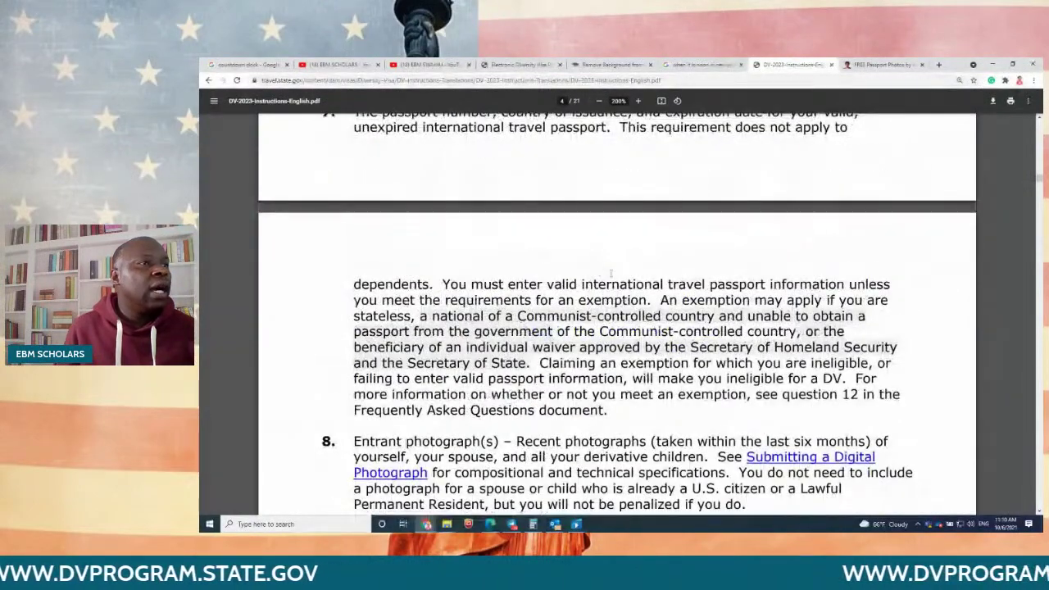
{"action": "scroll", "coordinate": [600, 273], "scroll_direction": "up", "scroll_amount": 3}
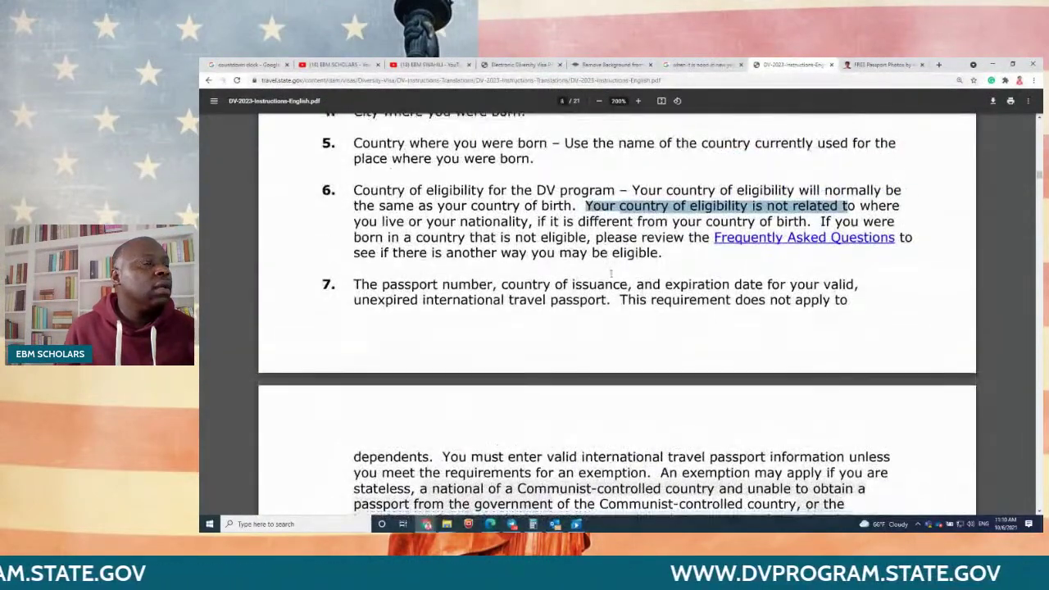
{"action": "scroll", "coordinate": [610, 275], "scroll_direction": "down", "scroll_amount": 20}
{"action": "scroll", "coordinate": [611, 279], "scroll_direction": "down", "scroll_amount": 20}
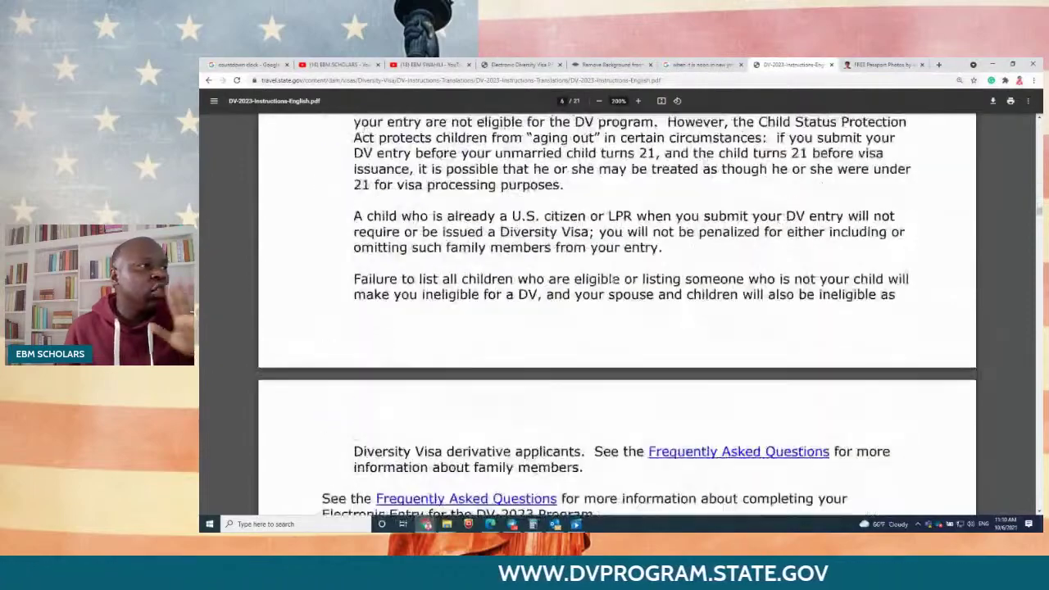
{"action": "scroll", "coordinate": [610, 275], "scroll_direction": "down", "scroll_amount": 15}
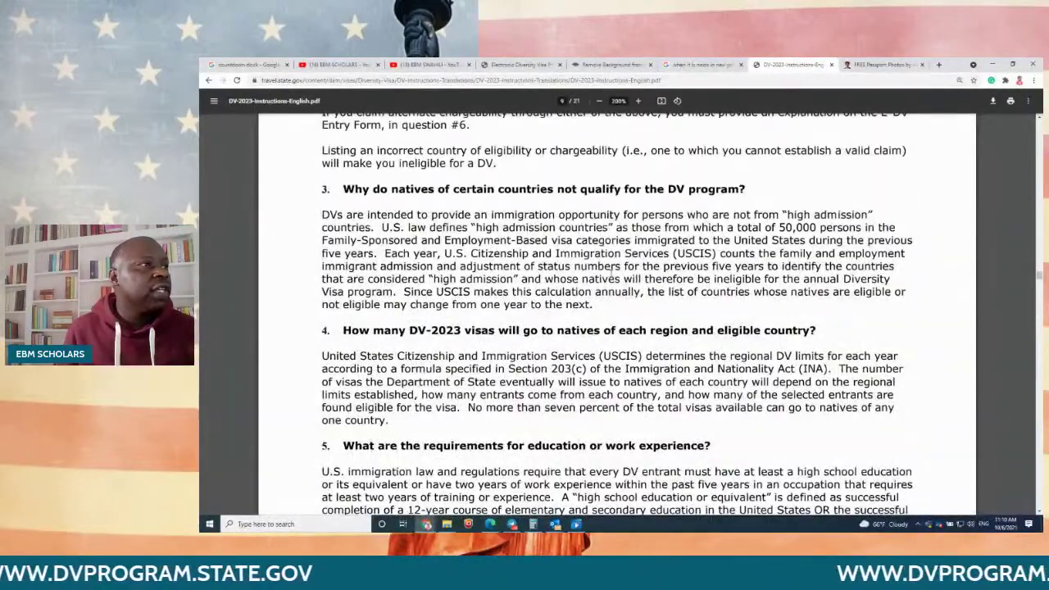
{"action": "scroll", "coordinate": [617, 312], "scroll_direction": "down", "scroll_amount": 3}
{"action": "scroll", "coordinate": [611, 273], "scroll_direction": "down", "scroll_amount": 4}
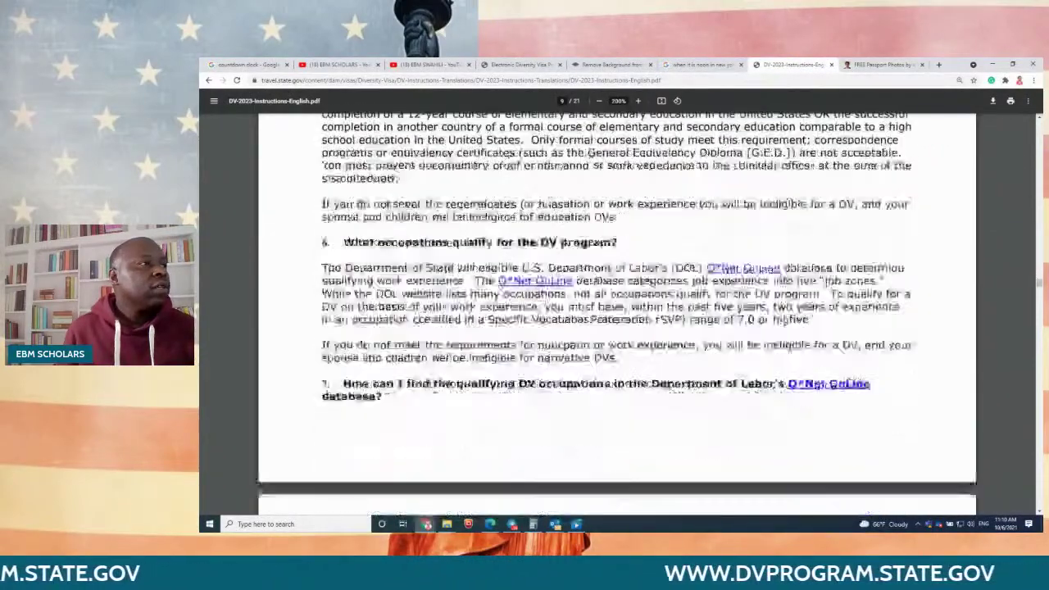
{"action": "scroll", "coordinate": [611, 273], "scroll_direction": "down", "scroll_amount": 2}
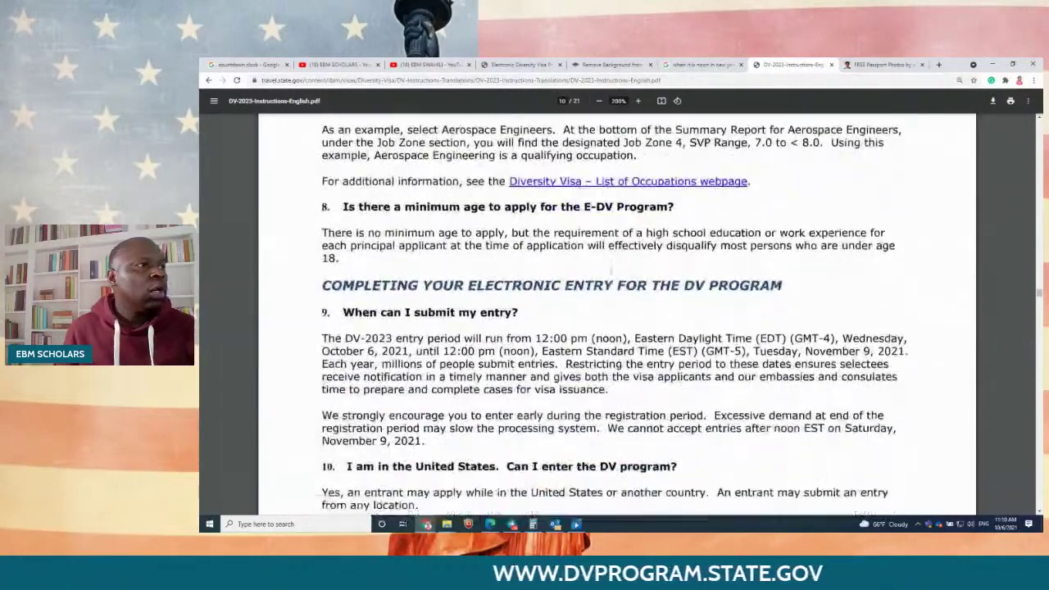
{"action": "scroll", "coordinate": [611, 273], "scroll_direction": "down", "scroll_amount": 1}
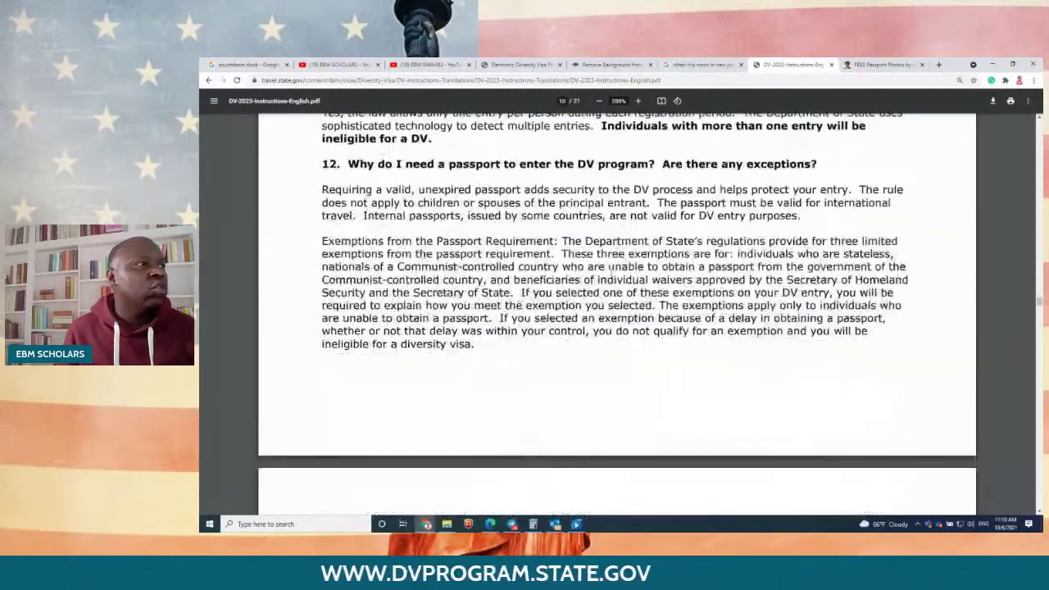
{"action": "scroll", "coordinate": [611, 273], "scroll_direction": "down", "scroll_amount": 7}
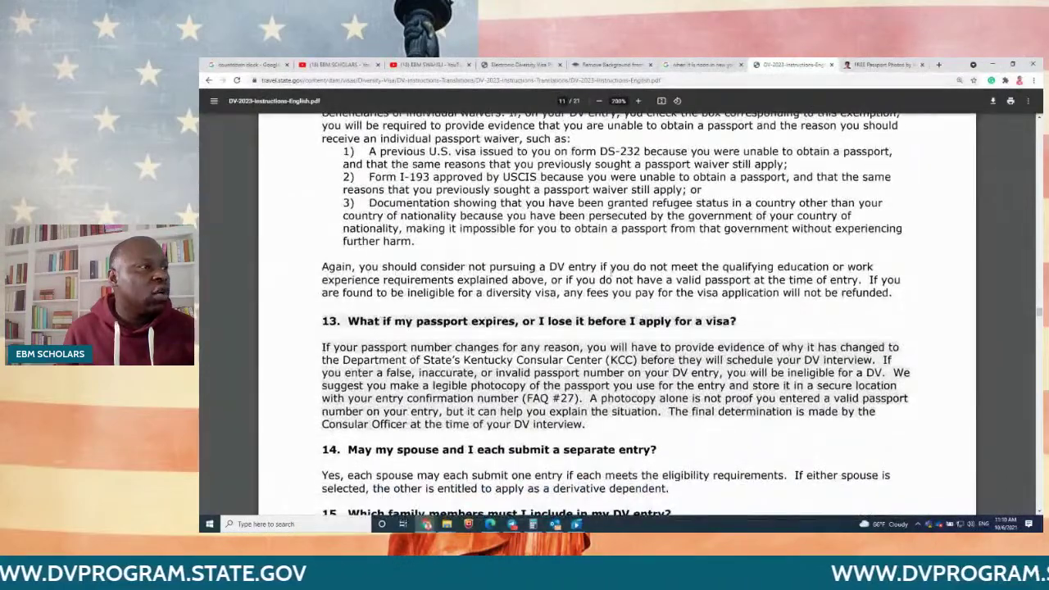
{"action": "scroll", "coordinate": [611, 273], "scroll_direction": "down", "scroll_amount": 1}
{"action": "scroll", "coordinate": [610, 273], "scroll_direction": "down", "scroll_amount": 9}
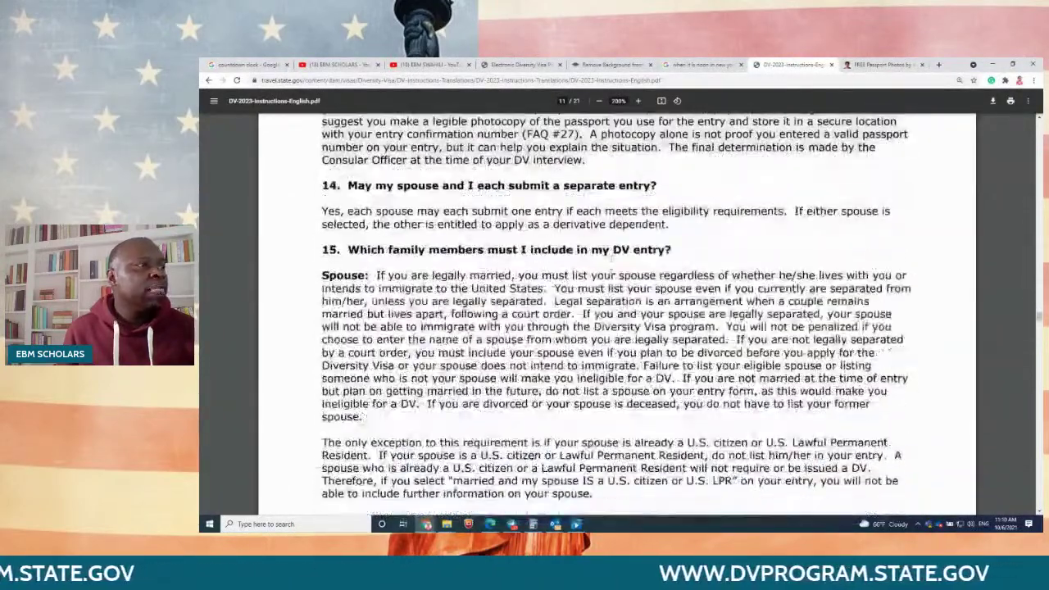
{"action": "scroll", "coordinate": [559, 239], "scroll_direction": "down", "scroll_amount": 4}
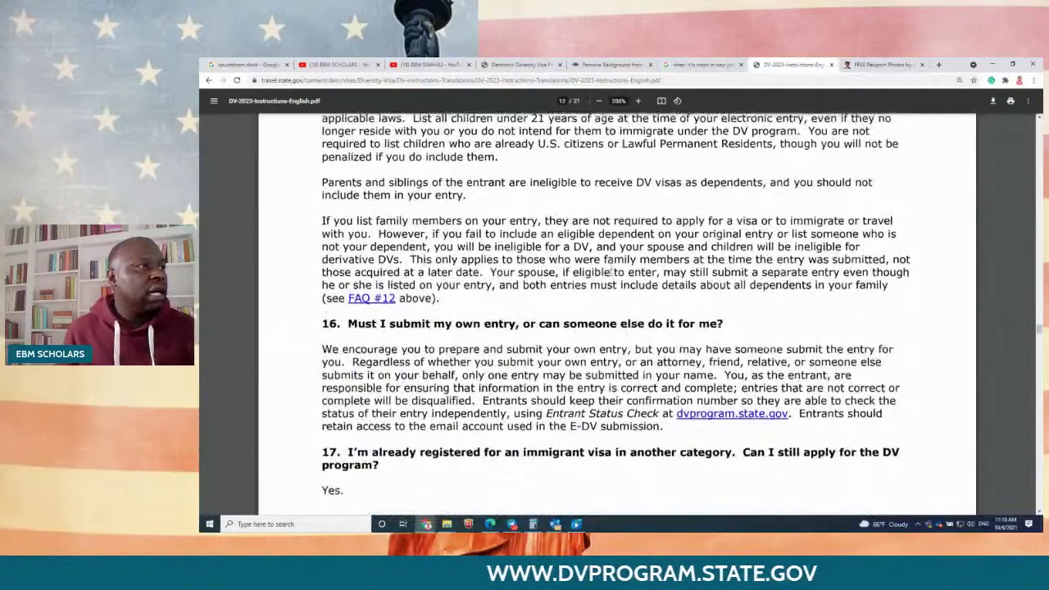
{"action": "scroll", "coordinate": [560, 239], "scroll_direction": "down", "scroll_amount": 4}
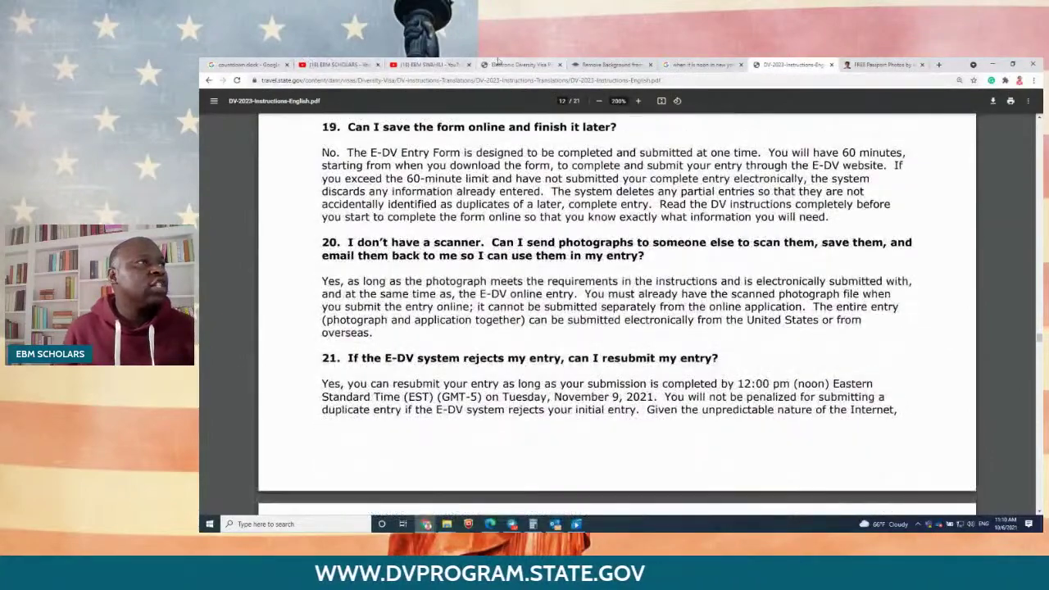
Step: Back in the eDV form, highlight the question about claiming eligibility by birth country
{"action": "left_click", "coordinate": [512, 63]}
{"action": "scroll", "coordinate": [874, 332], "scroll_direction": "down", "scroll_amount": 2}
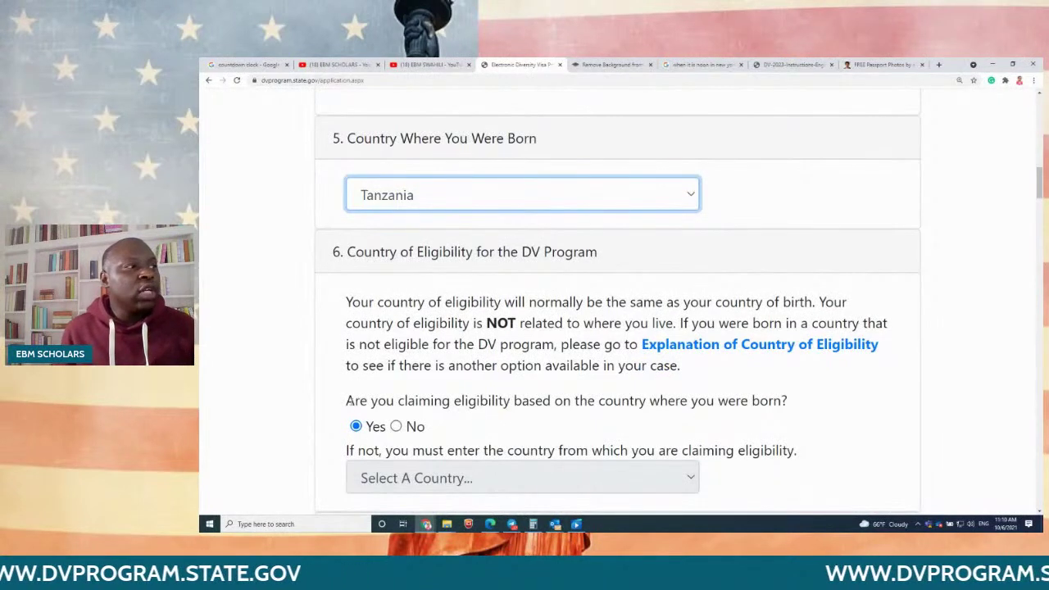
{"action": "left_click_drag", "start_coordinate": [346, 401], "coordinate": [794, 395]}
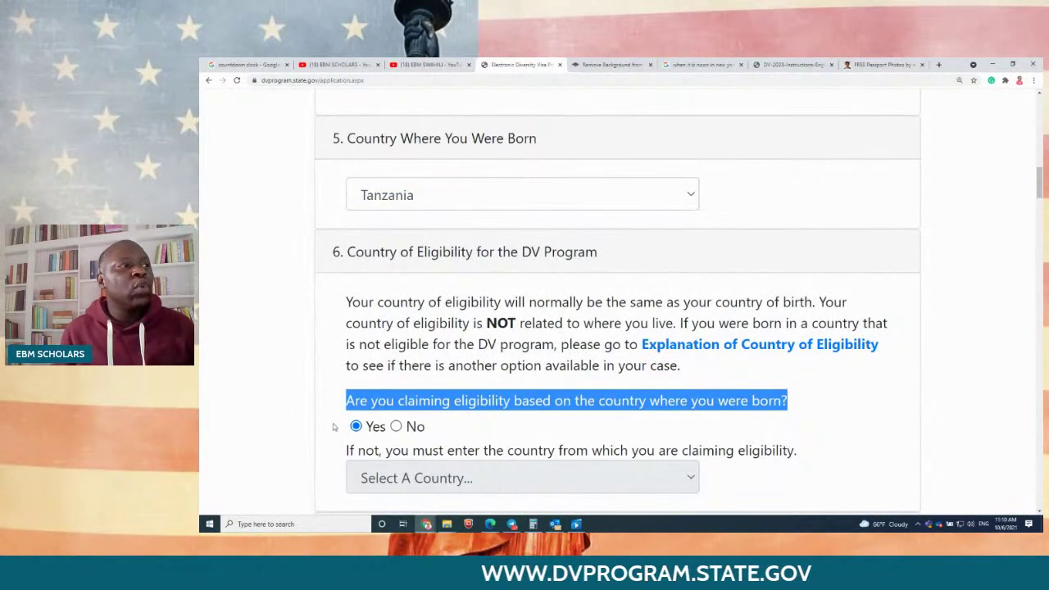
{"action": "scroll", "coordinate": [518, 427], "scroll_direction": "down", "scroll_amount": 2}
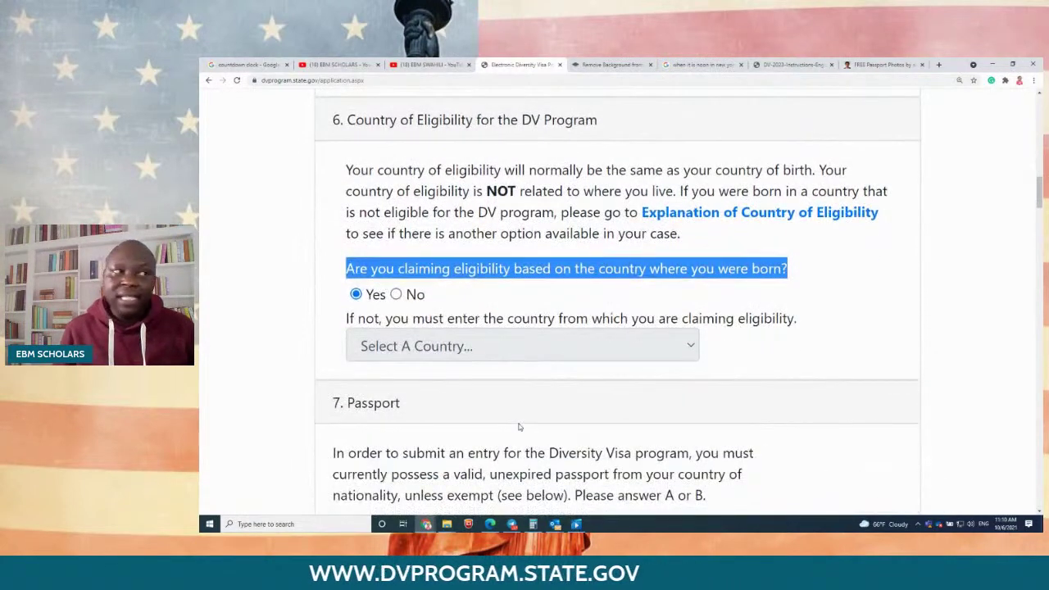
{"action": "scroll", "coordinate": [518, 426], "scroll_direction": "down", "scroll_amount": 3}
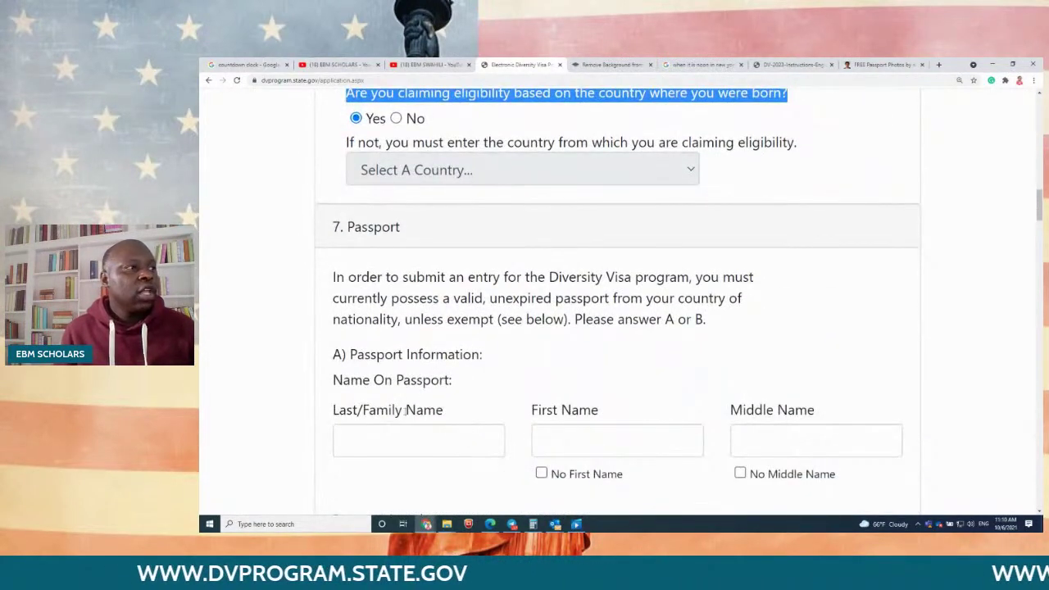
{"action": "scroll", "coordinate": [394, 353], "scroll_direction": "down", "scroll_amount": 1}
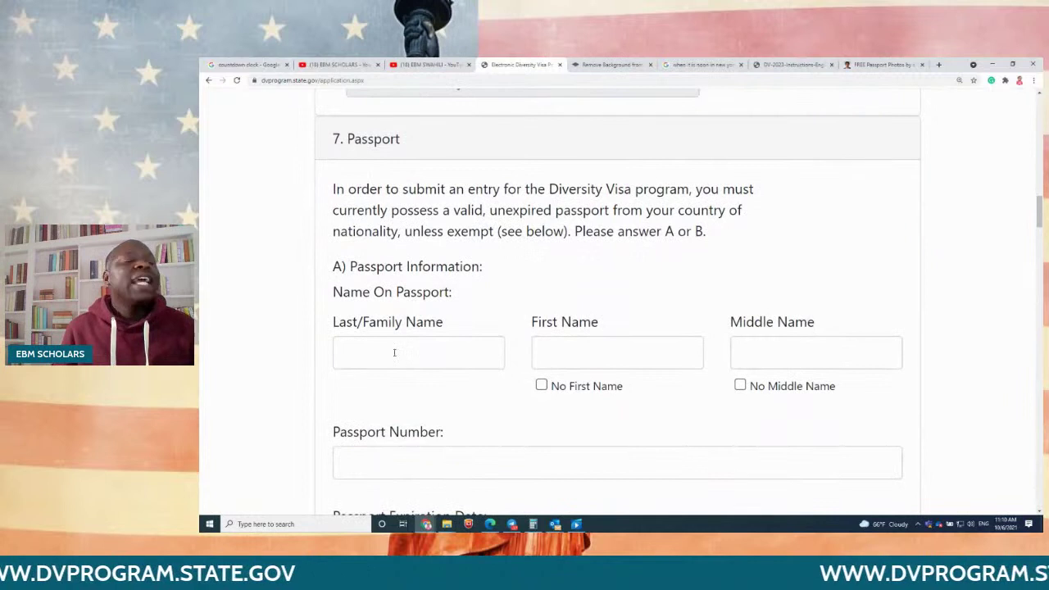
Step: Enter the applicant's last, first and middle names in the section 7 passport fields
{"action": "left_click", "coordinate": [395, 353]}
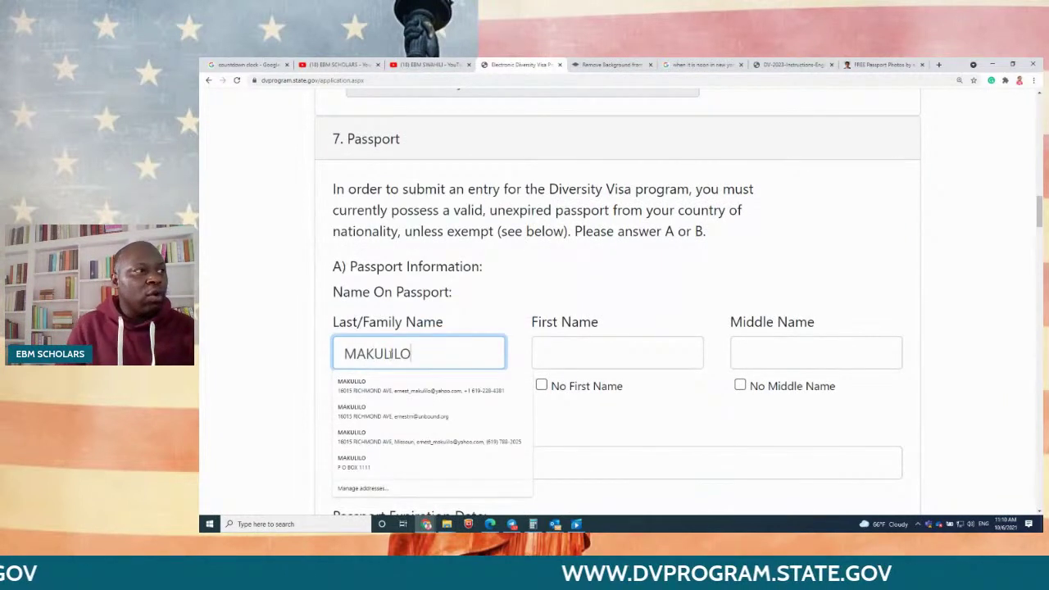
{"action": "key", "text": "Tab"}
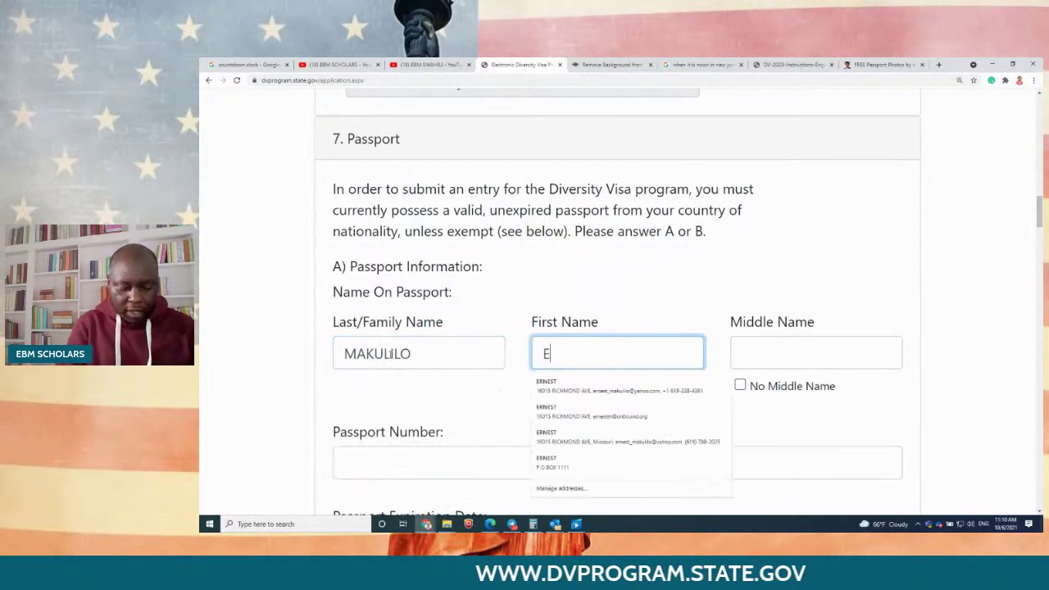
{"action": "key", "text": "Tab"}
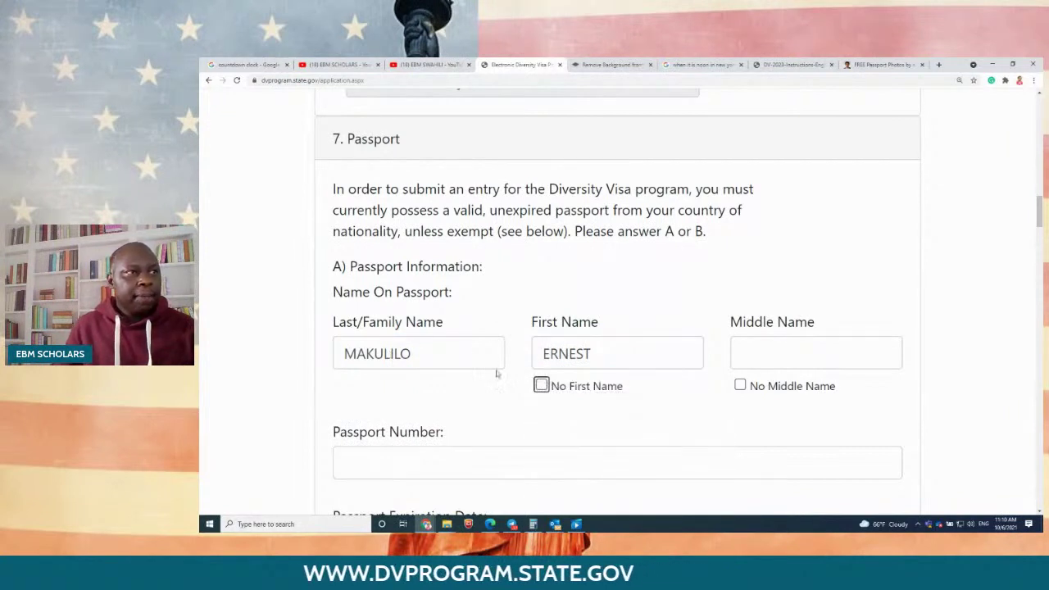
{"action": "key", "text": "Tab"}
{"action": "type", "text": "BO"}
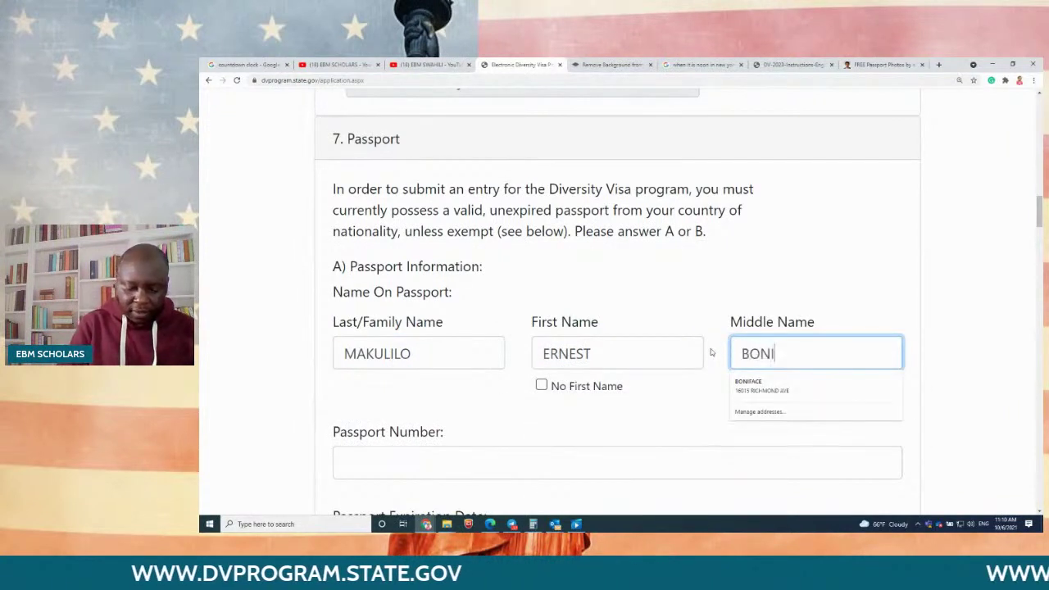
{"action": "left_click", "coordinate": [305, 369]}
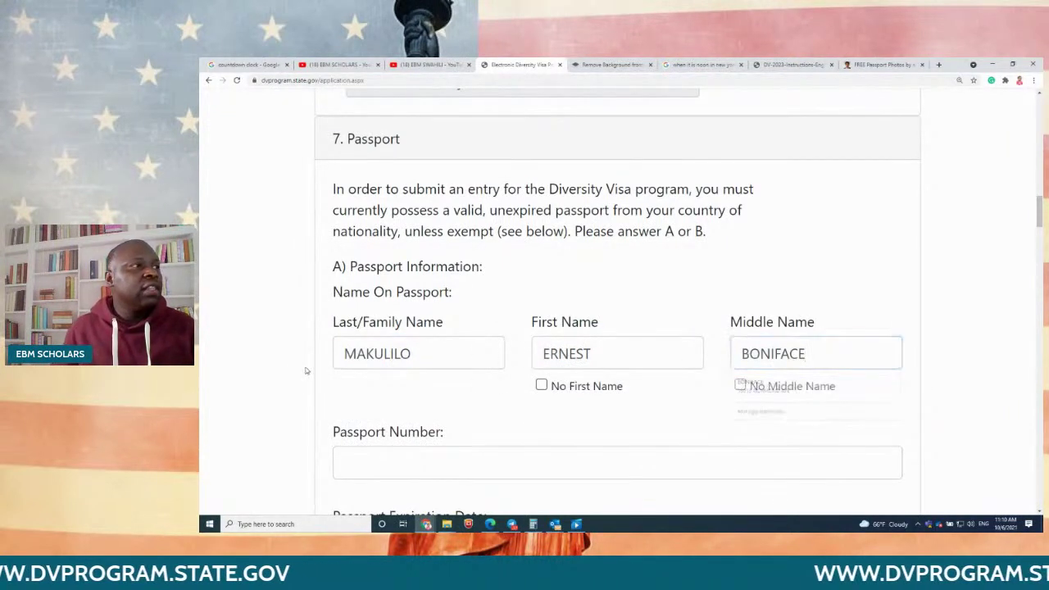
{"action": "scroll", "coordinate": [305, 369], "scroll_direction": "down", "scroll_amount": 1}
{"action": "scroll", "coordinate": [305, 370], "scroll_direction": "down", "scroll_amount": 2}
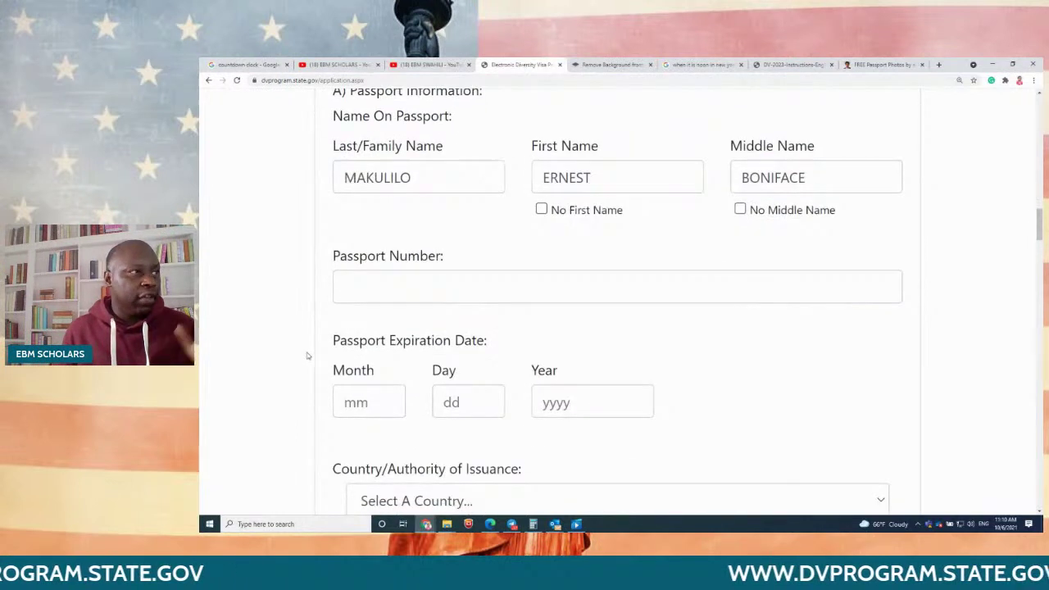
Step: Enter the passport number
{"action": "left_click", "coordinate": [350, 289]}
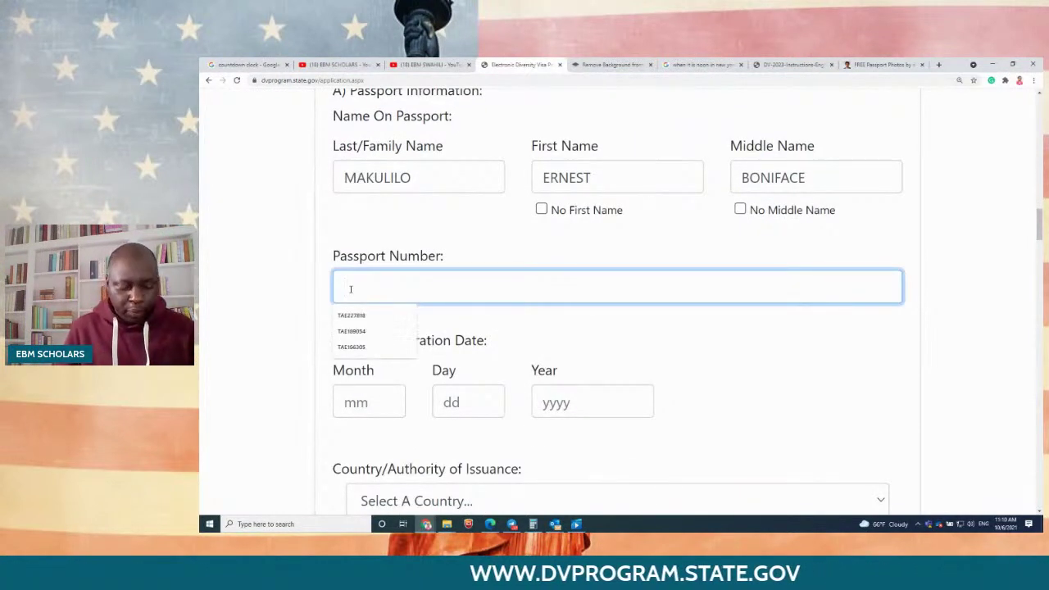
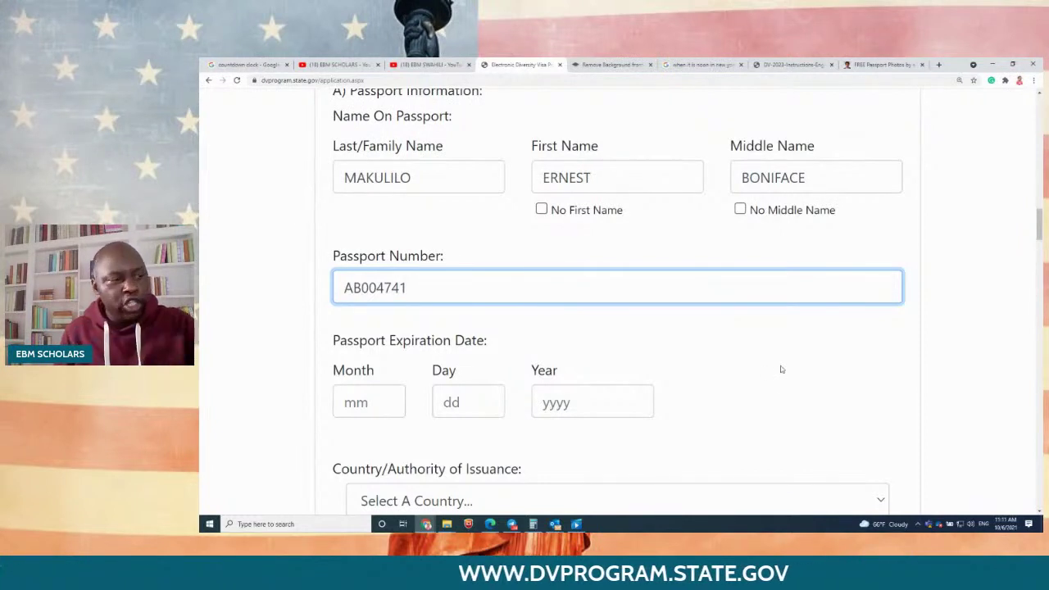
{"action": "scroll", "coordinate": [747, 365], "scroll_direction": "down", "scroll_amount": 1}
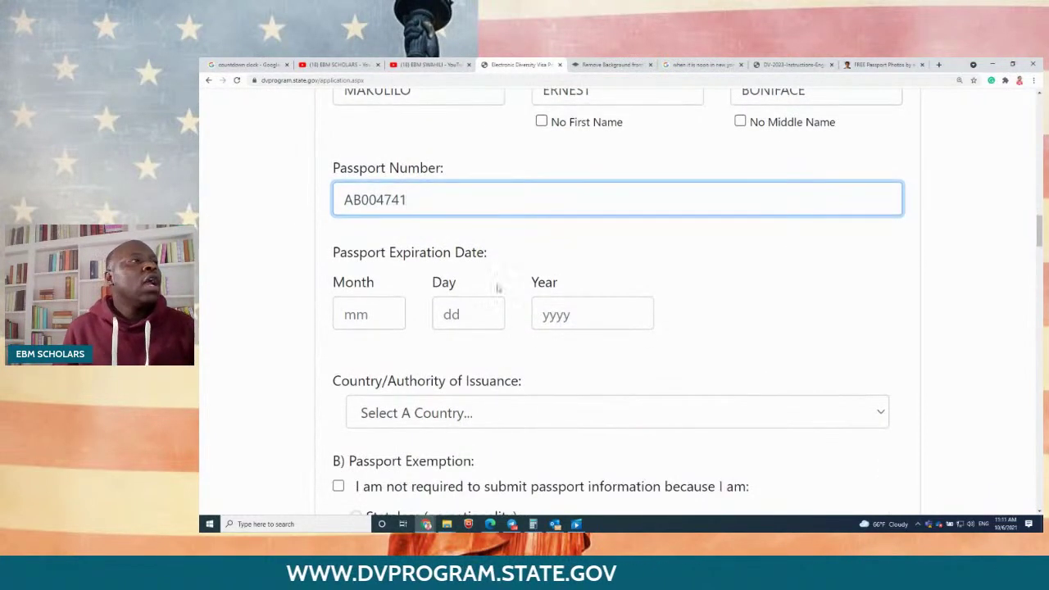
Step: Fill the passport expiration date initially with month 05 and year 2022
{"action": "left_click", "coordinate": [361, 310]}
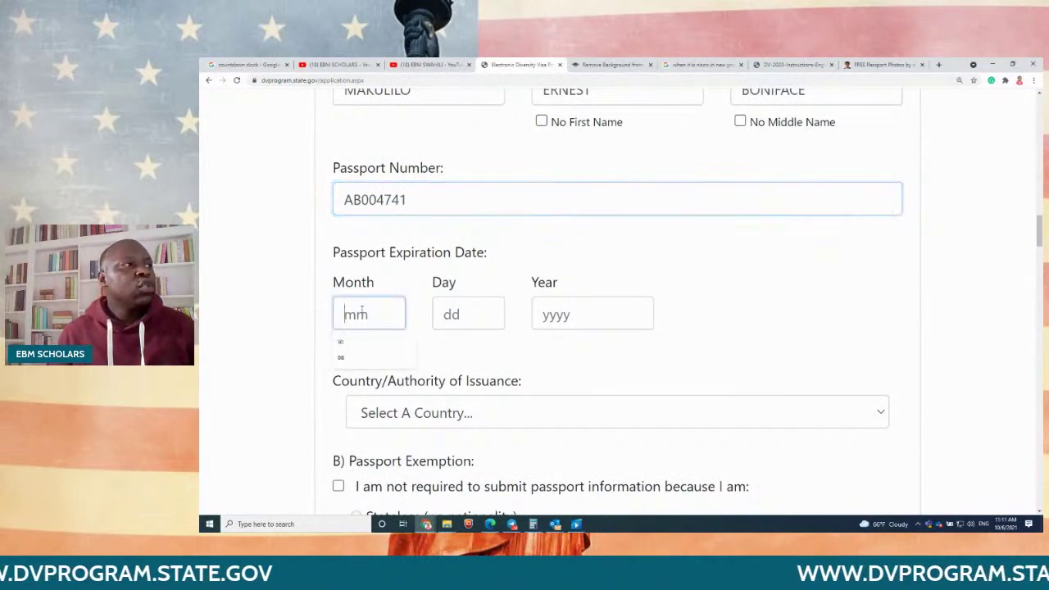
{"action": "type", "text": "05"}
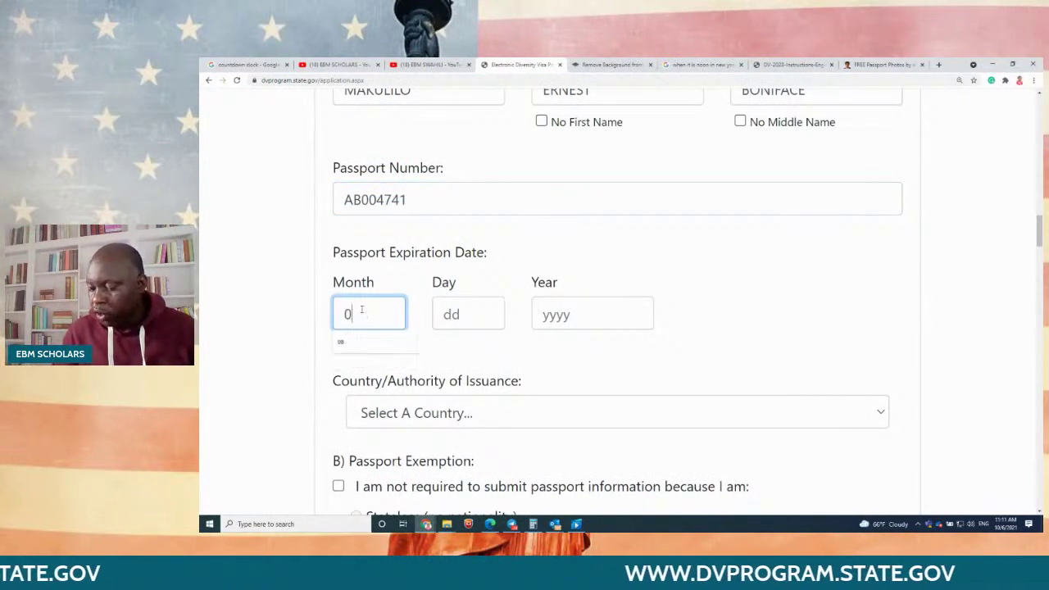
{"action": "left_click", "coordinate": [452, 310]}
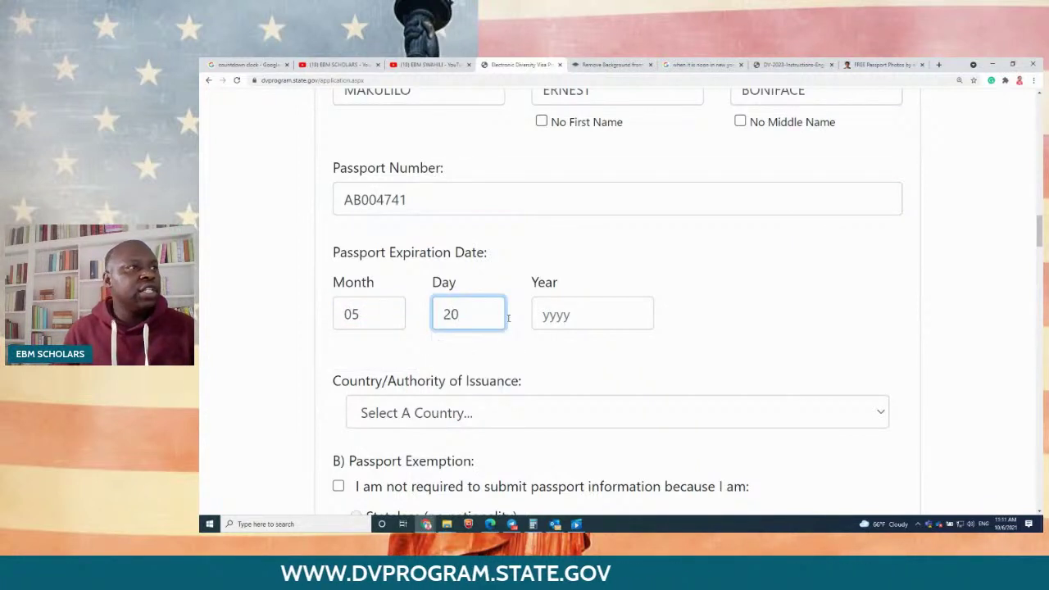
{"action": "left_click", "coordinate": [544, 318]}
{"action": "type", "text": "20"}
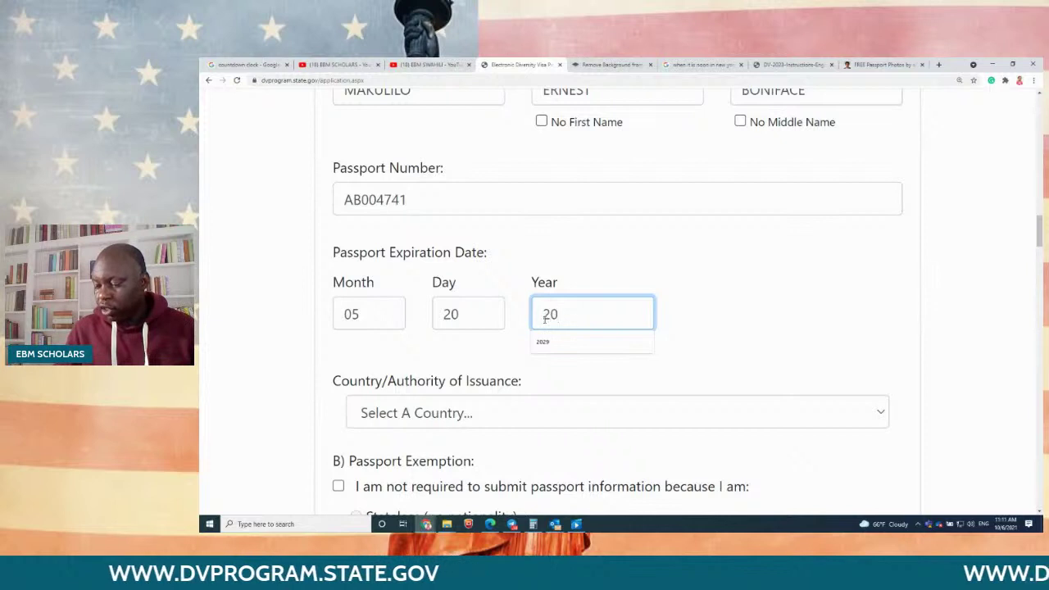
{"action": "type", "text": "22"}
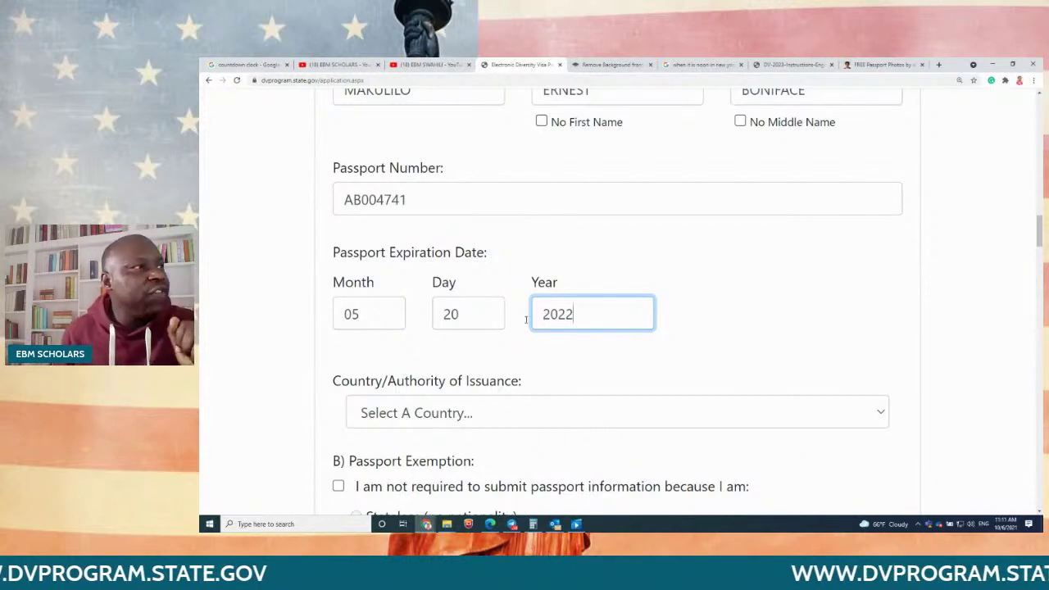
Step: Correct the passport expiration date to month 10, day 07, year 2021
{"action": "key", "text": "shift+Tab"}
{"action": "key", "text": "shift+Tab"}
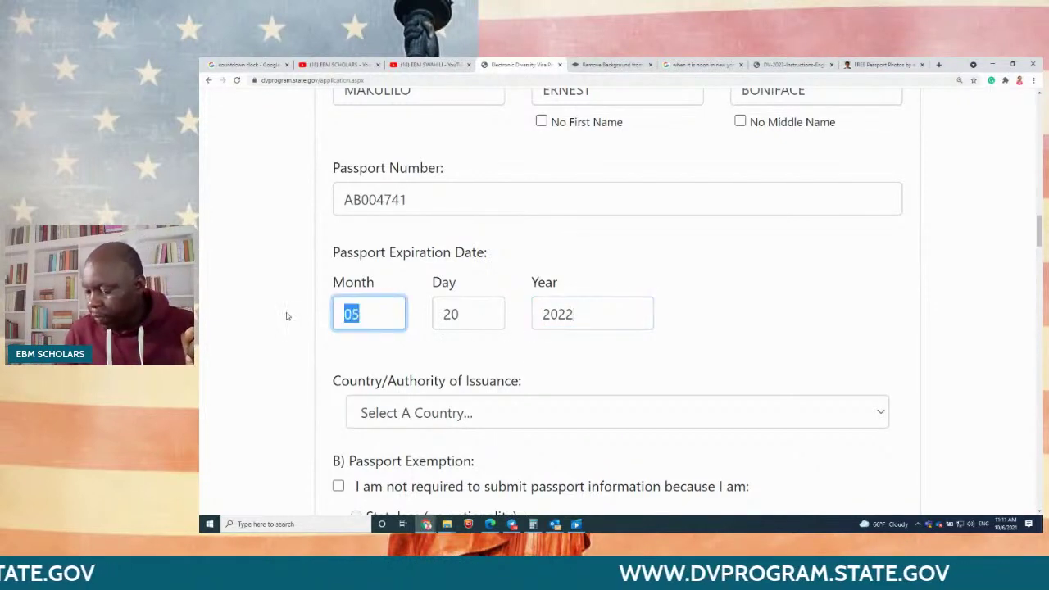
{"action": "type", "text": "10"}
{"action": "key", "text": "Tab"}
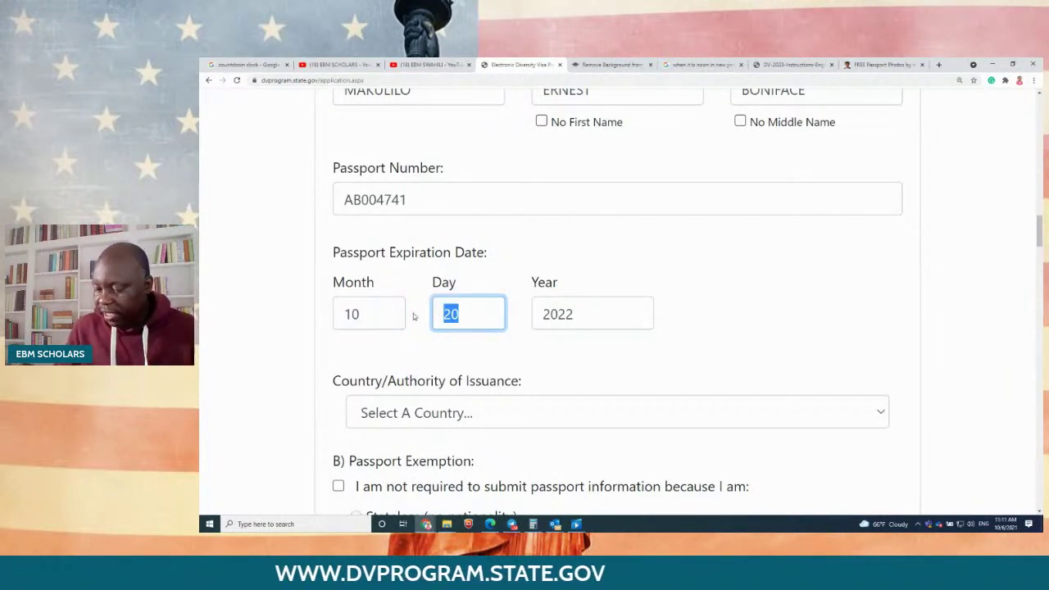
{"action": "left_click", "coordinate": [581, 308]}
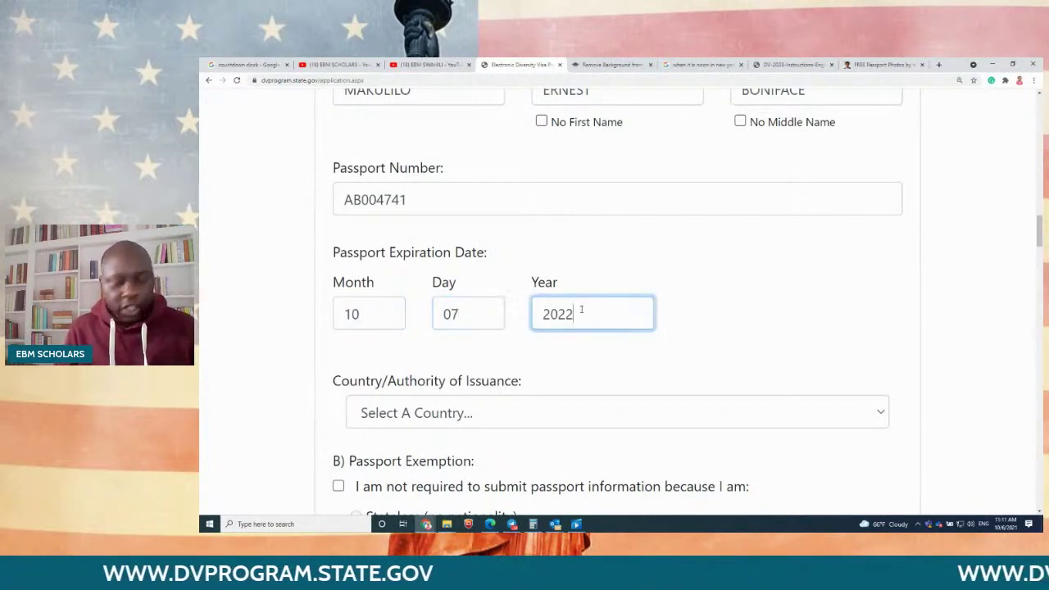
{"action": "key", "text": "BackSpace"}
{"action": "type", "text": "1"}
{"action": "left_click", "coordinate": [750, 314]}
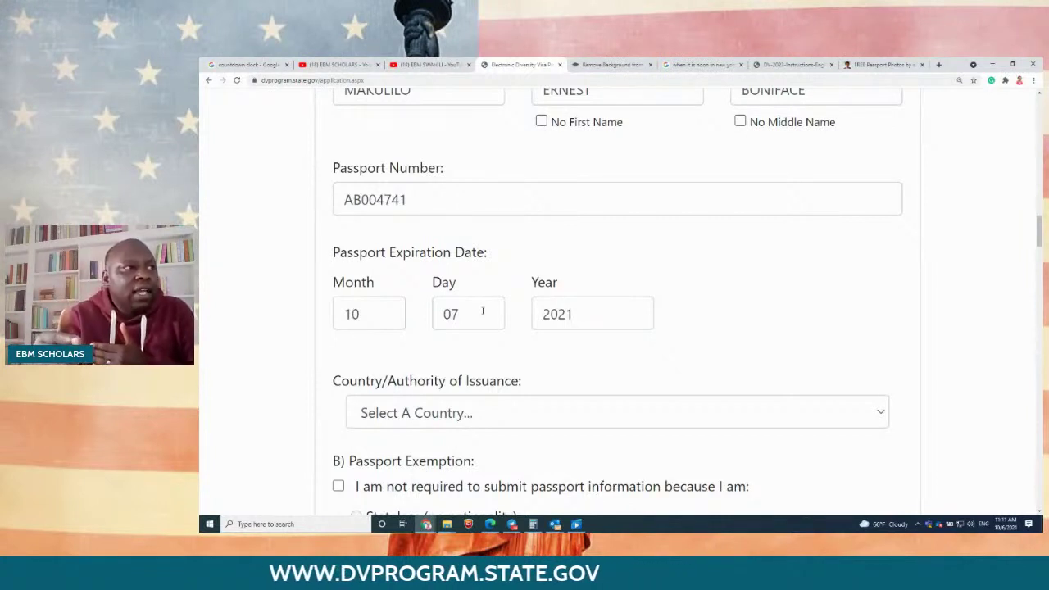
{"action": "double_click", "coordinate": [479, 310]}
{"action": "type", "text": "01"}
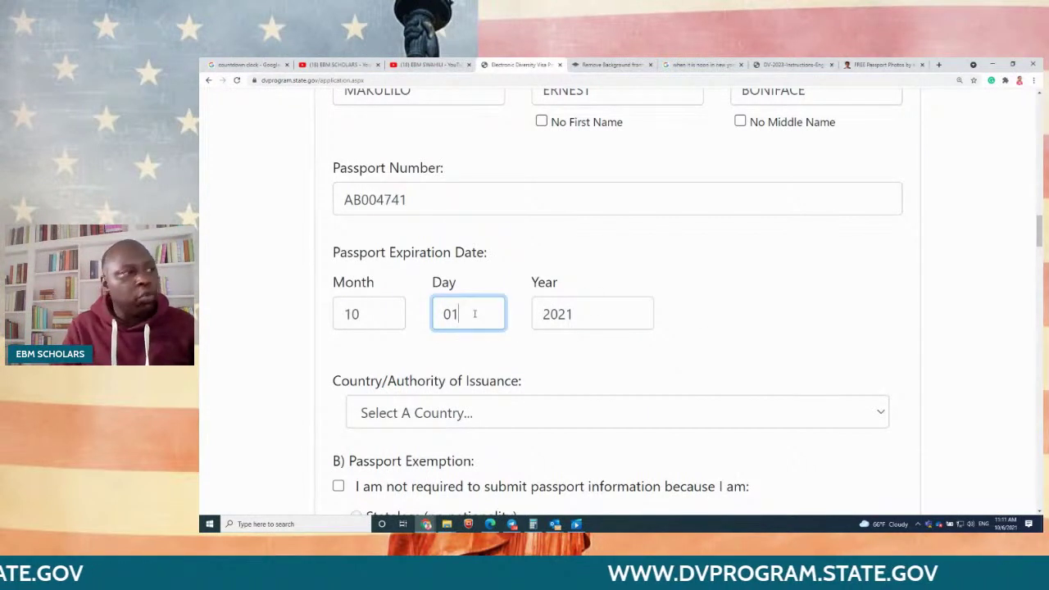
{"action": "key", "text": "BackSpace"}
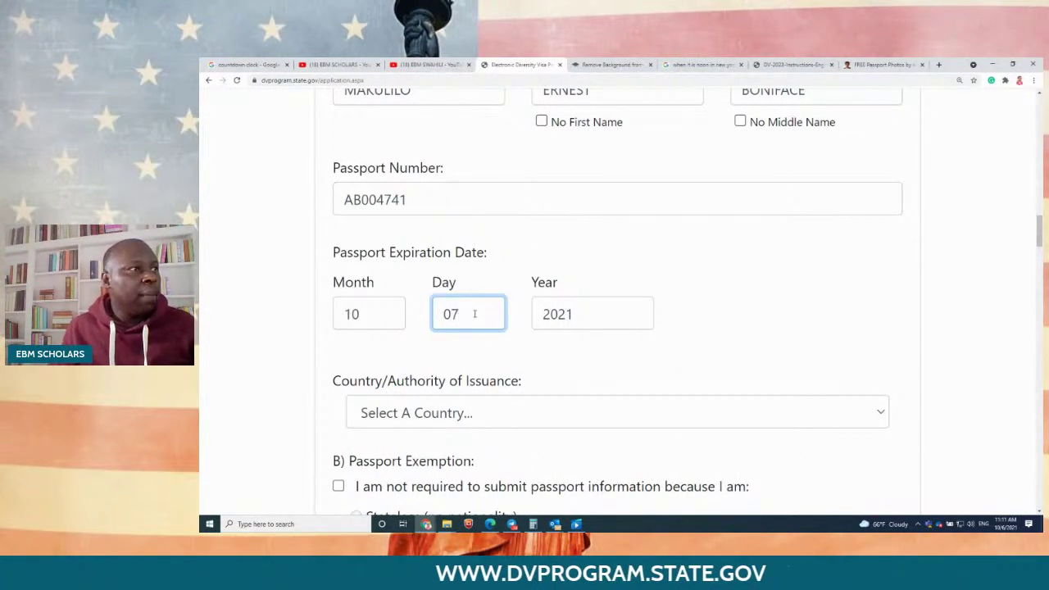
{"action": "scroll", "coordinate": [492, 310], "scroll_direction": "down", "scroll_amount": 2}
Step: Choose Tanzania as the passport's issuing country, then scroll down to Entrant Photograph
{"action": "left_click", "coordinate": [467, 287]}
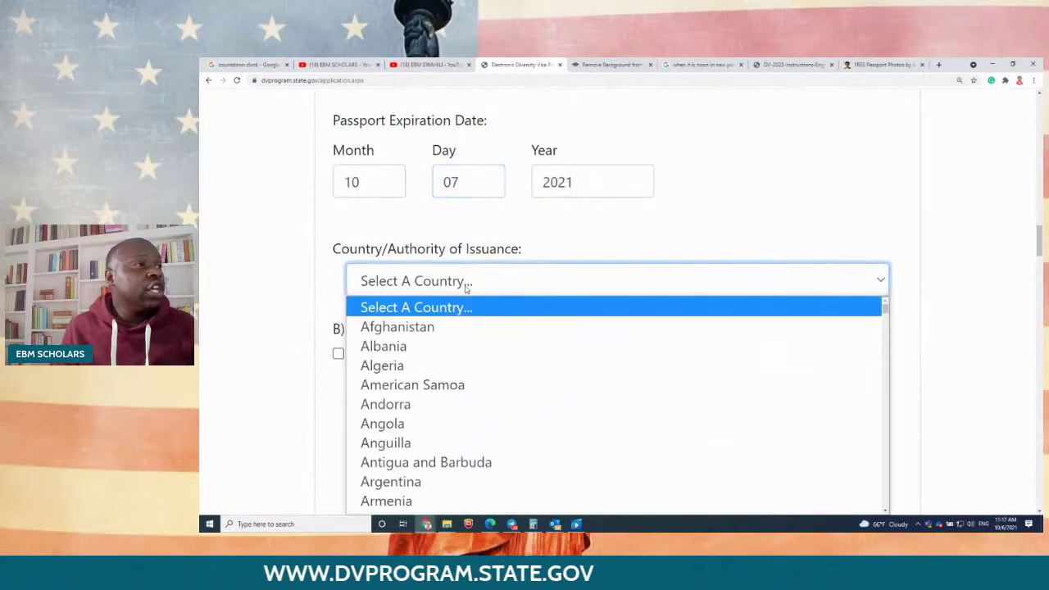
{"action": "type", "text": "tan"}
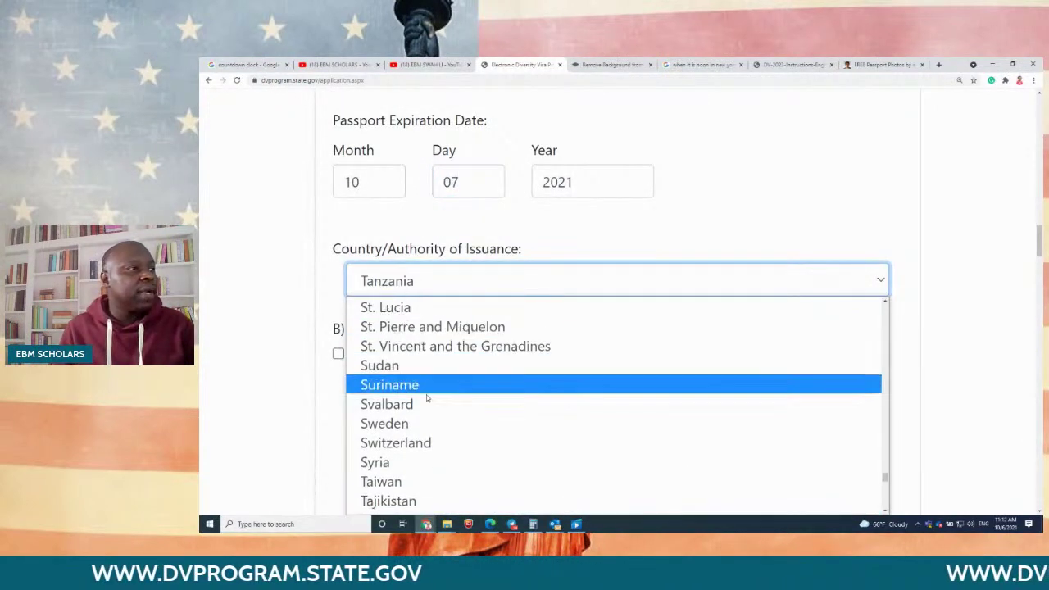
{"action": "scroll", "coordinate": [410, 484], "scroll_direction": "down", "scroll_amount": 3}
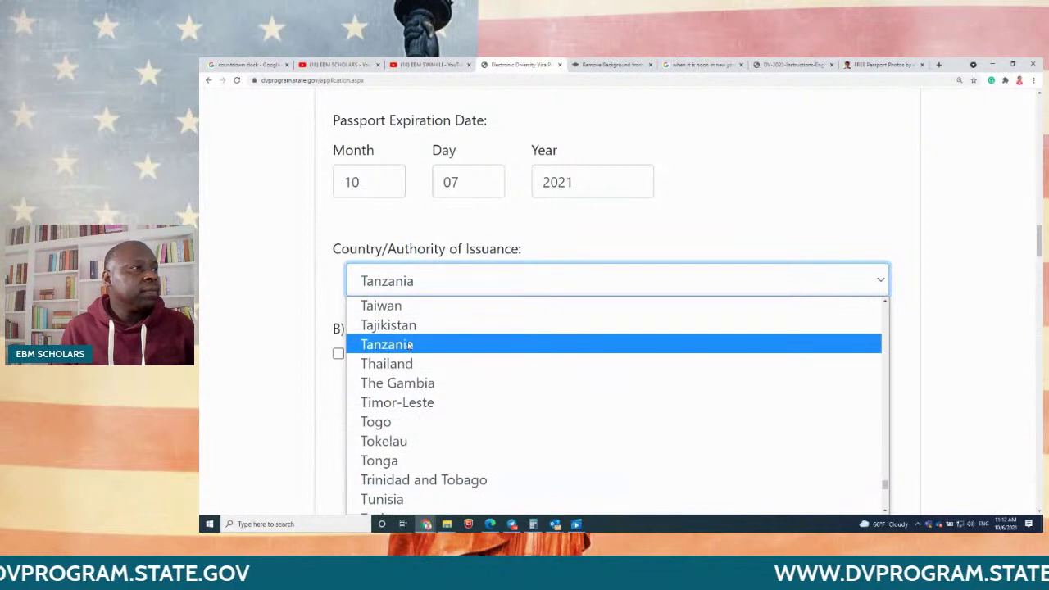
{"action": "left_click", "coordinate": [412, 345]}
{"action": "scroll", "coordinate": [443, 338], "scroll_direction": "down", "scroll_amount": 1}
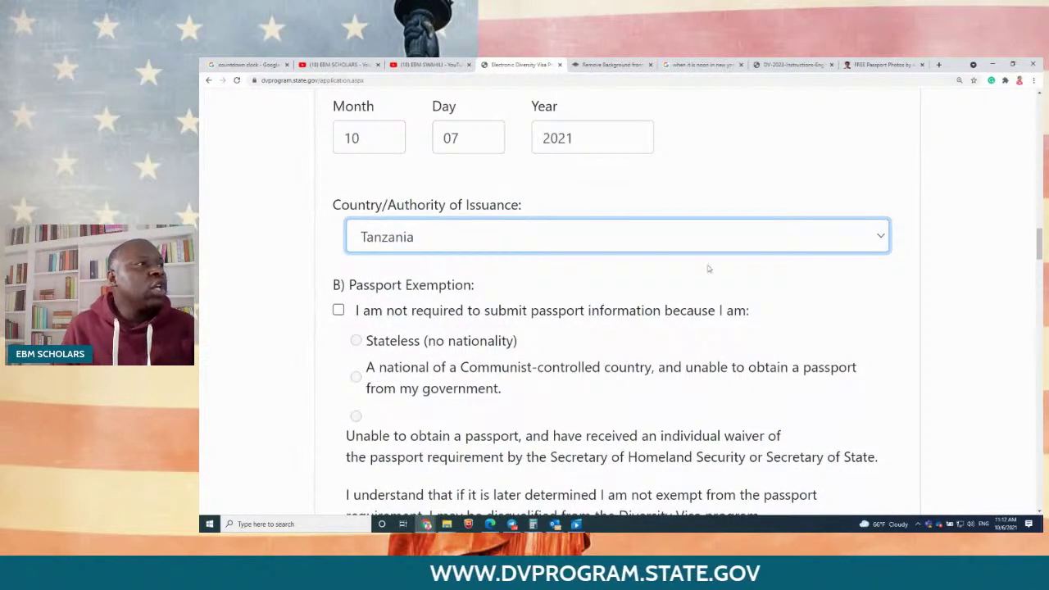
{"action": "left_click", "coordinate": [940, 255]}
{"action": "scroll", "coordinate": [262, 291], "scroll_direction": "down", "scroll_amount": 2}
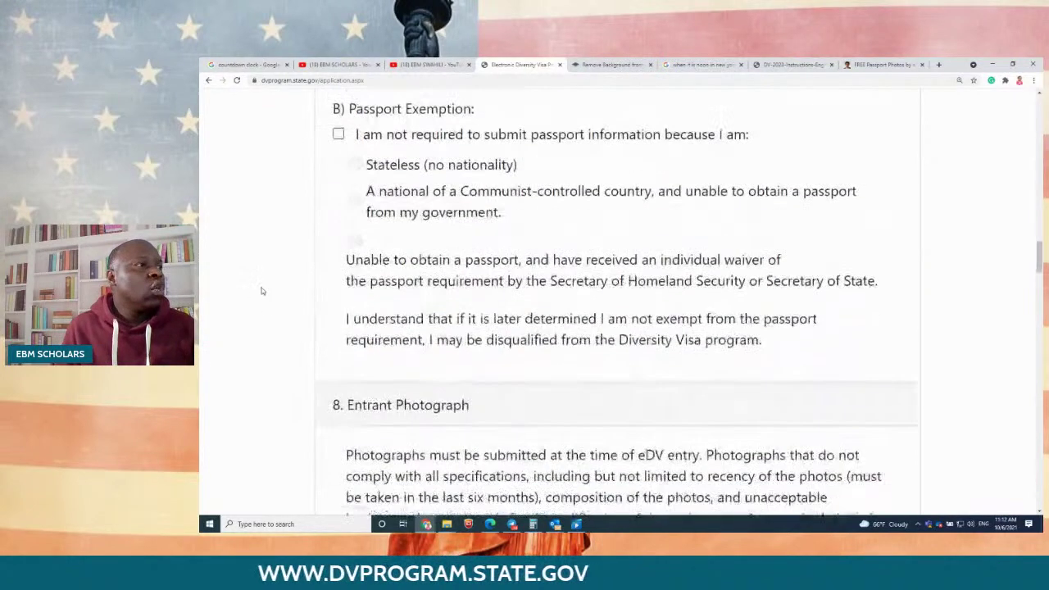
{"action": "scroll", "coordinate": [264, 287], "scroll_direction": "up", "scroll_amount": 2}
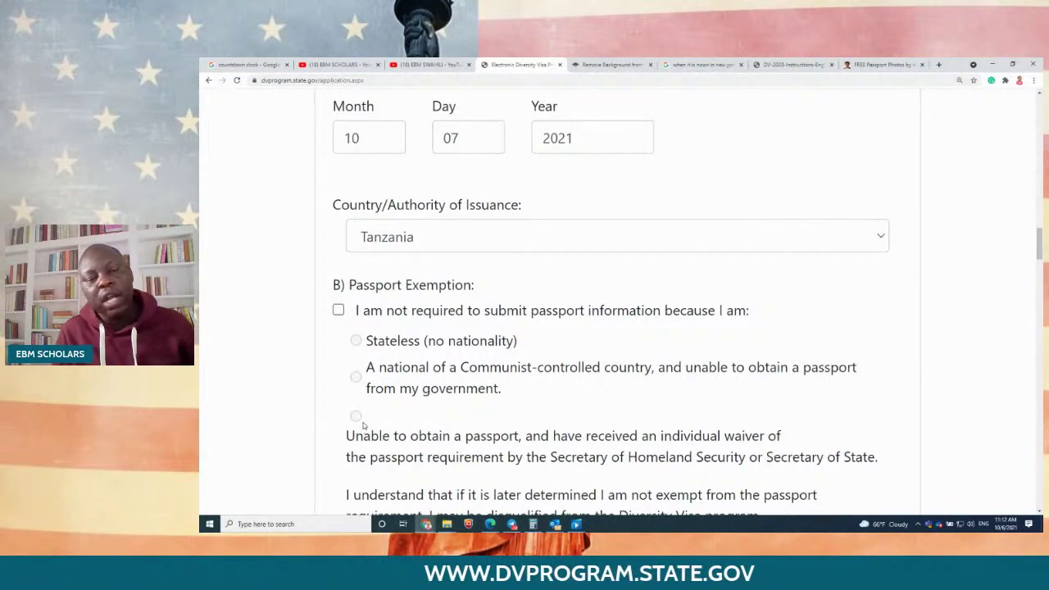
{"action": "scroll", "coordinate": [364, 422], "scroll_direction": "down", "scroll_amount": 5}
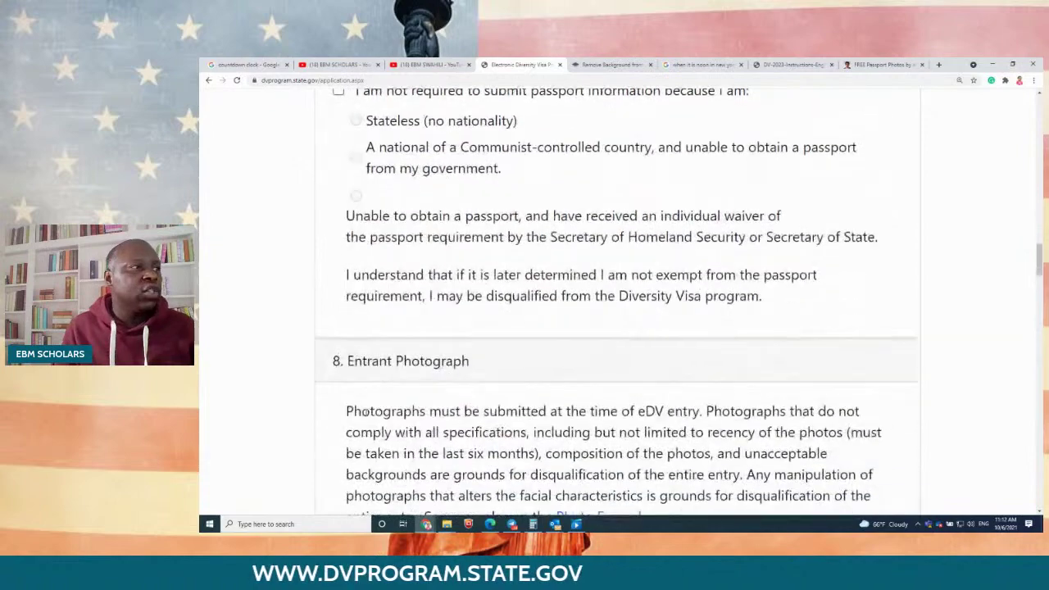
{"action": "scroll", "coordinate": [578, 393], "scroll_direction": "down", "scroll_amount": 3}
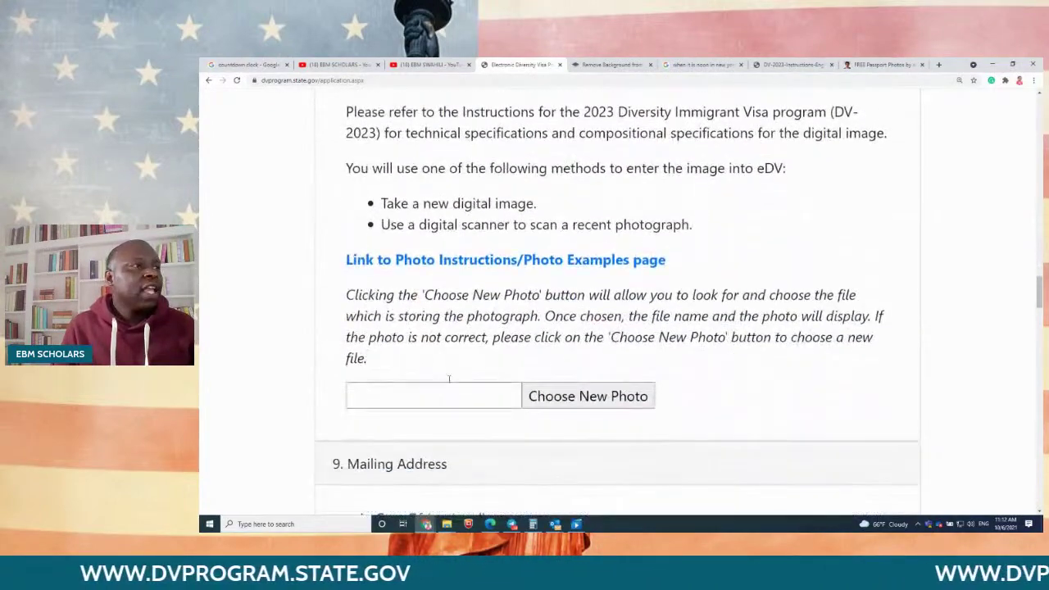
Step: Upload NfIbYOKVH2_sheet.jpeg from Downloads as the entrant photo, then scroll to Mailing Address
{"action": "left_click", "coordinate": [578, 395]}
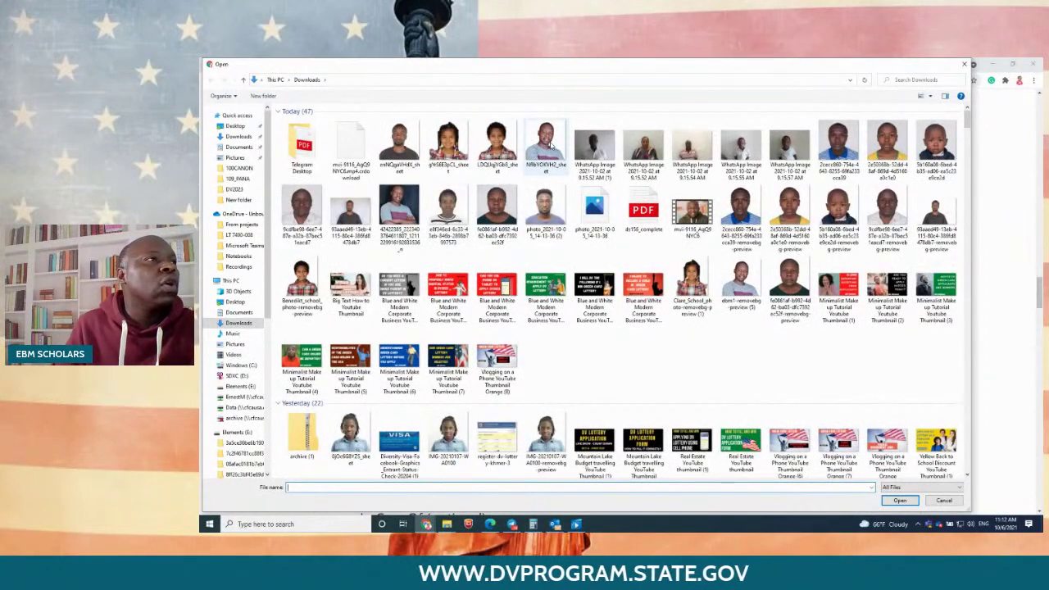
{"action": "left_click", "coordinate": [547, 146]}
{"action": "double_click", "coordinate": [549, 146]}
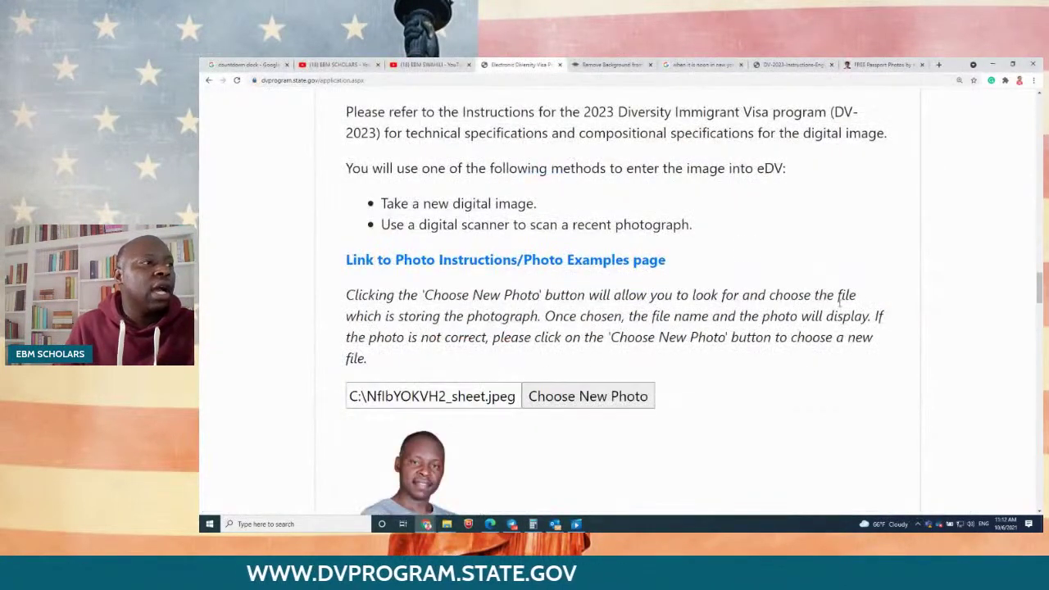
{"action": "scroll", "coordinate": [804, 372], "scroll_direction": "down", "scroll_amount": 1}
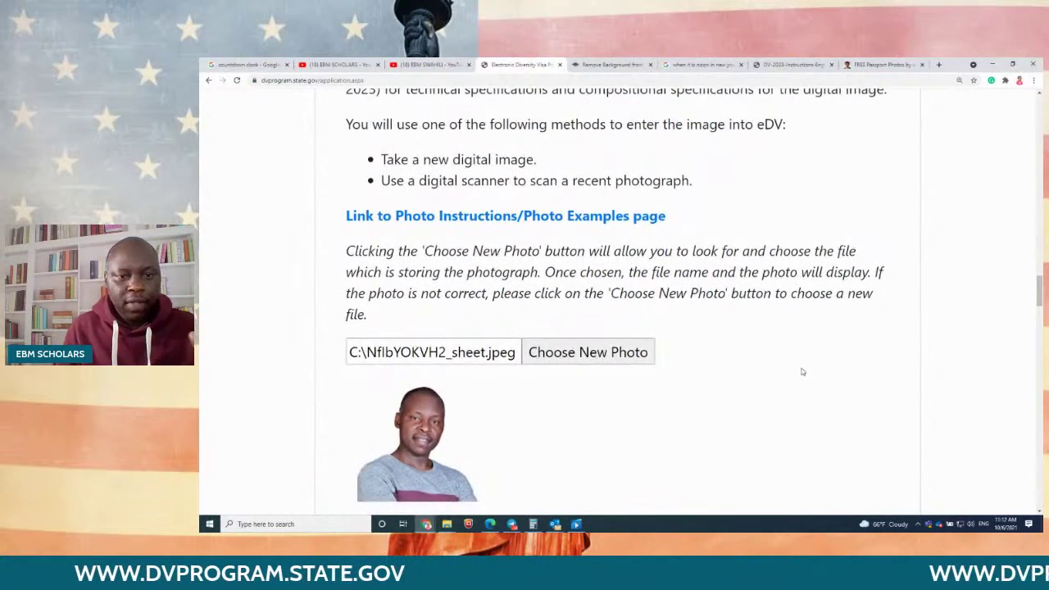
{"action": "scroll", "coordinate": [803, 372], "scroll_direction": "down", "scroll_amount": 1}
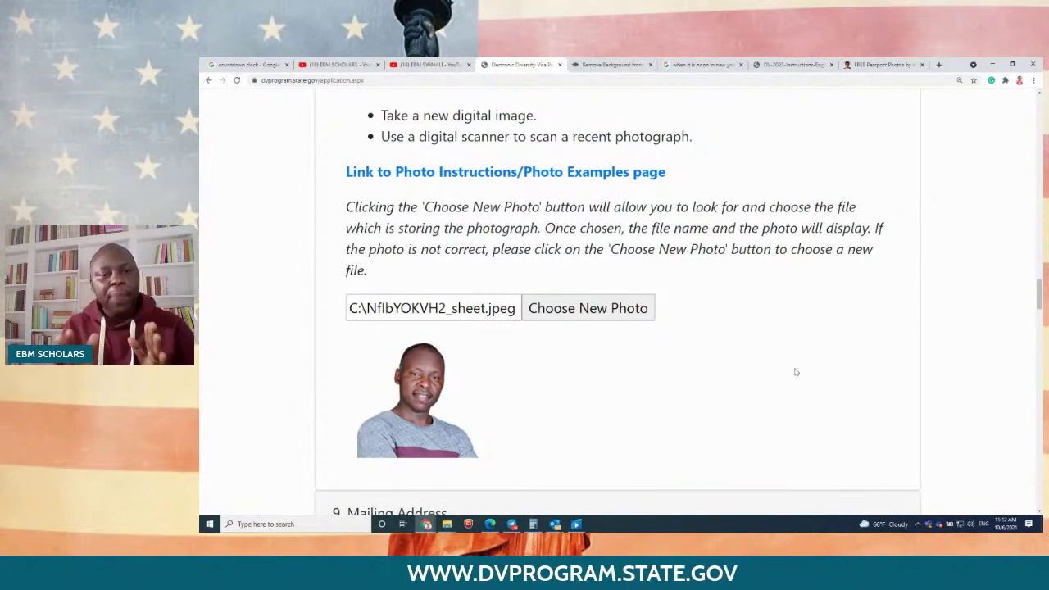
{"action": "scroll", "coordinate": [737, 377], "scroll_direction": "down", "scroll_amount": 5}
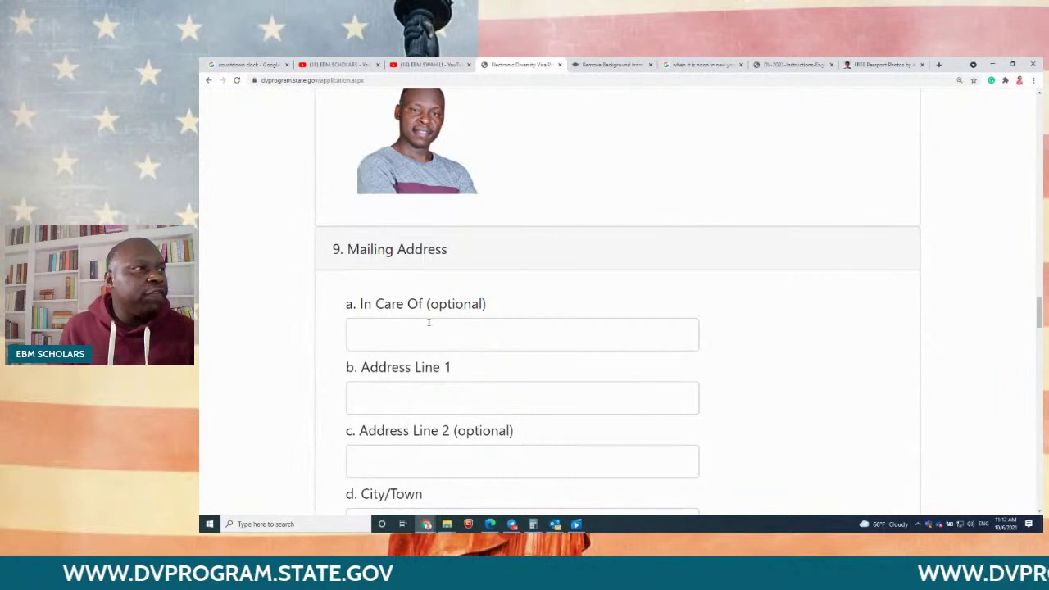
Step: Try sample text such as 'KIGOMA PRIMARY' and 'ST MARY'S CATHOLIC CHURCH' in the In Care Of field
{"action": "left_click_drag", "start_coordinate": [492, 304], "coordinate": [358, 304]}
{"action": "left_click", "coordinate": [379, 335]}
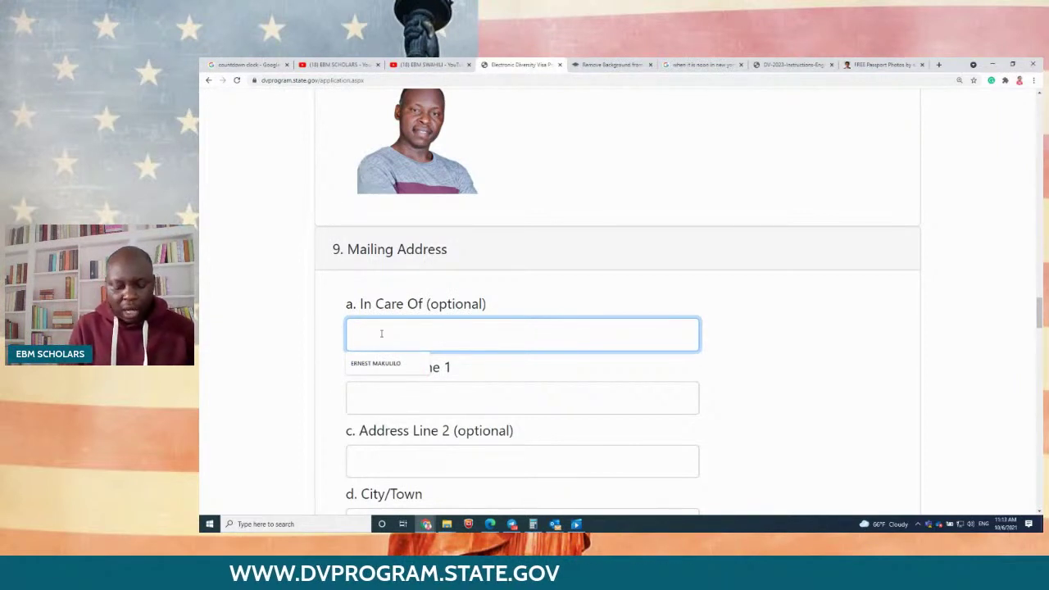
{"action": "type", "text": "KIGH"}
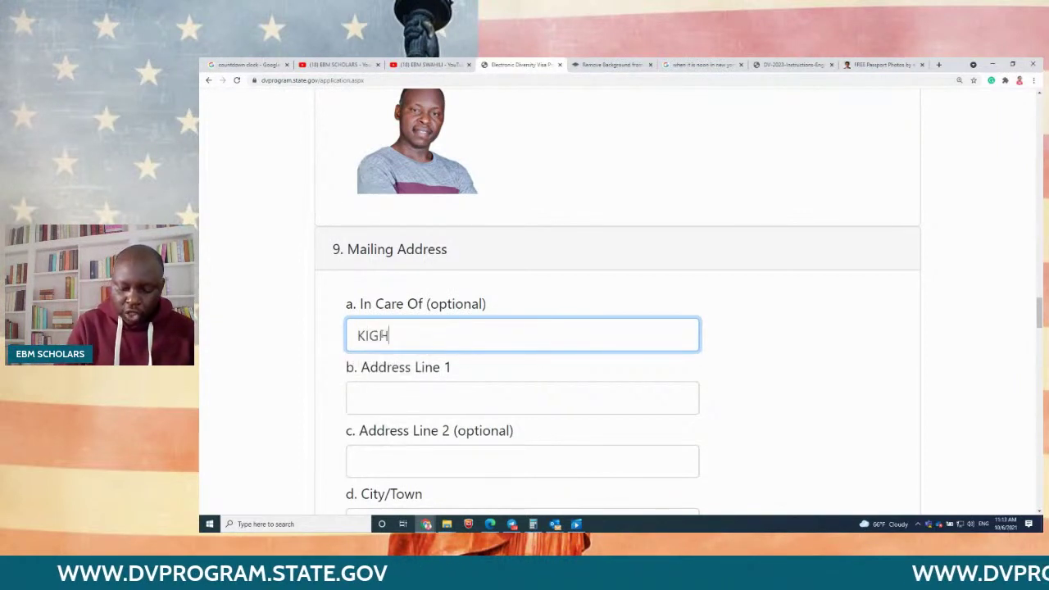
{"action": "key", "text": "BackSpace"}
{"action": "type", "text": "OMA PRIMARY"}
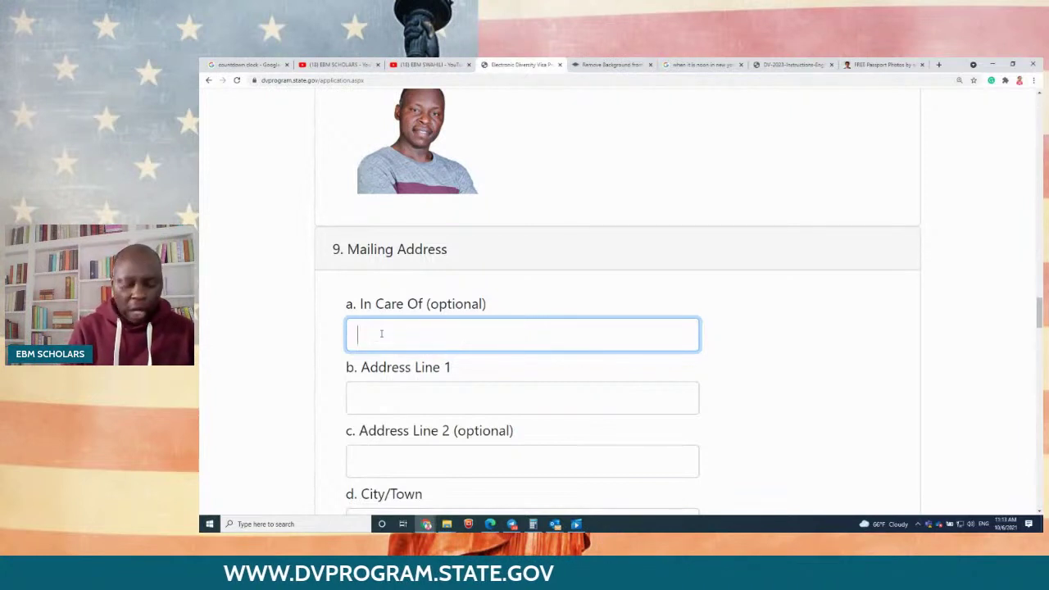
{"action": "type", "text": "ST MARY"}
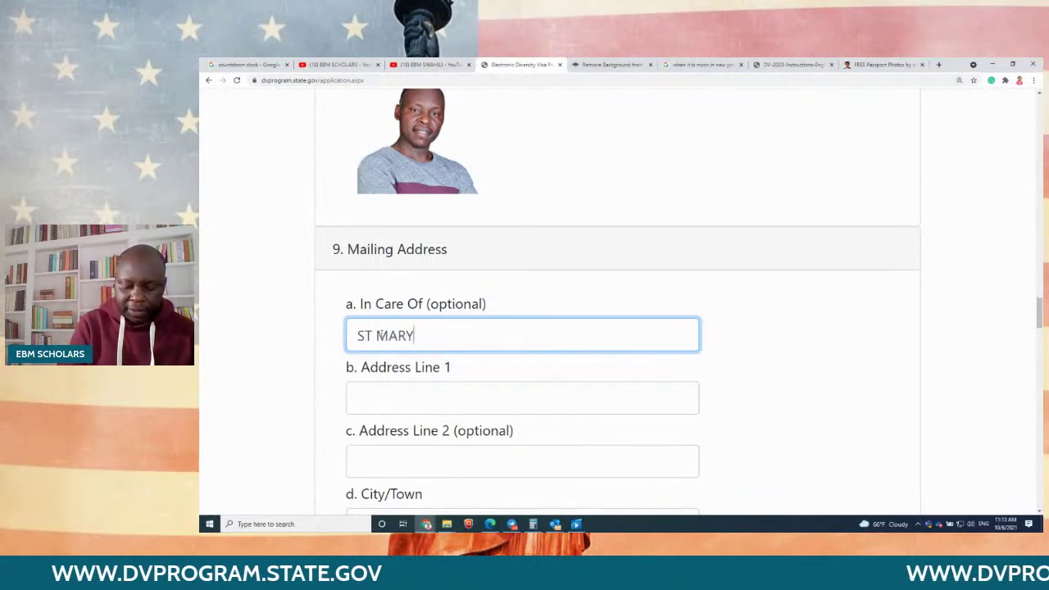
{"action": "type", "text": "'S CATHOL"}
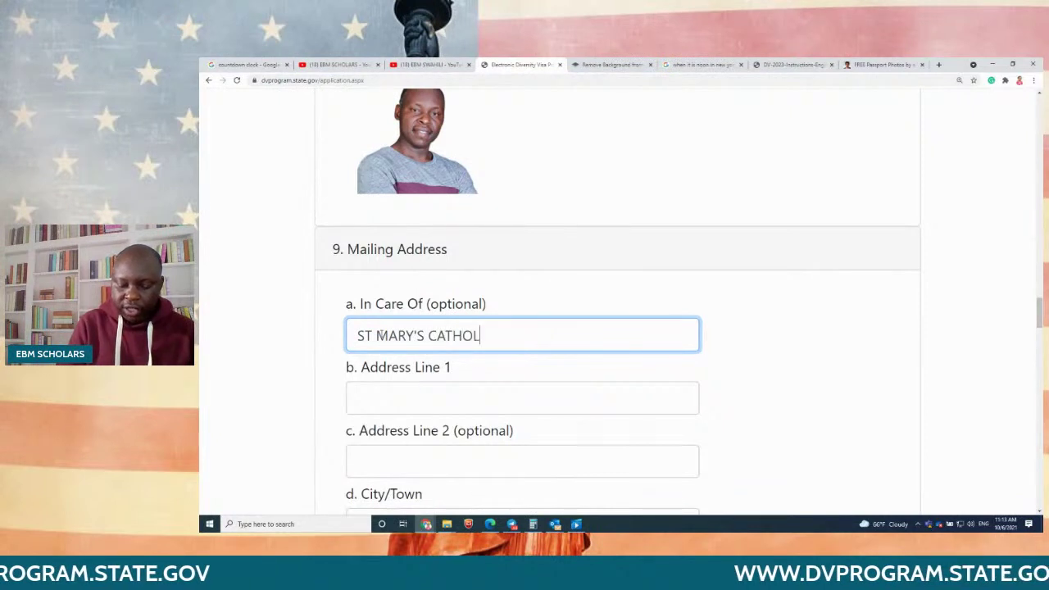
{"action": "type", "text": "IC CHURCH"}
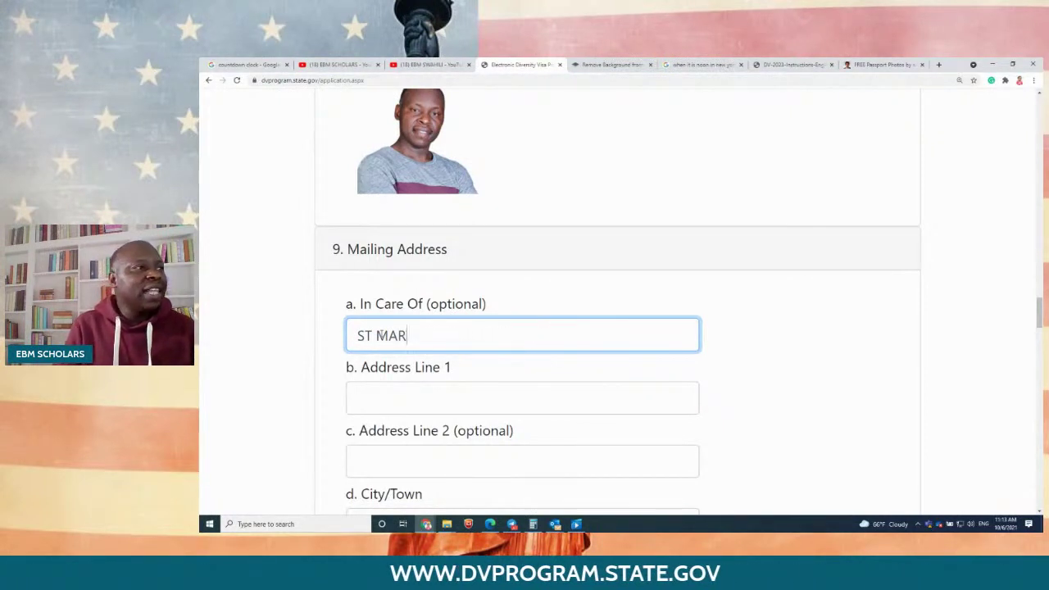
{"action": "left_click", "coordinate": [414, 399]}
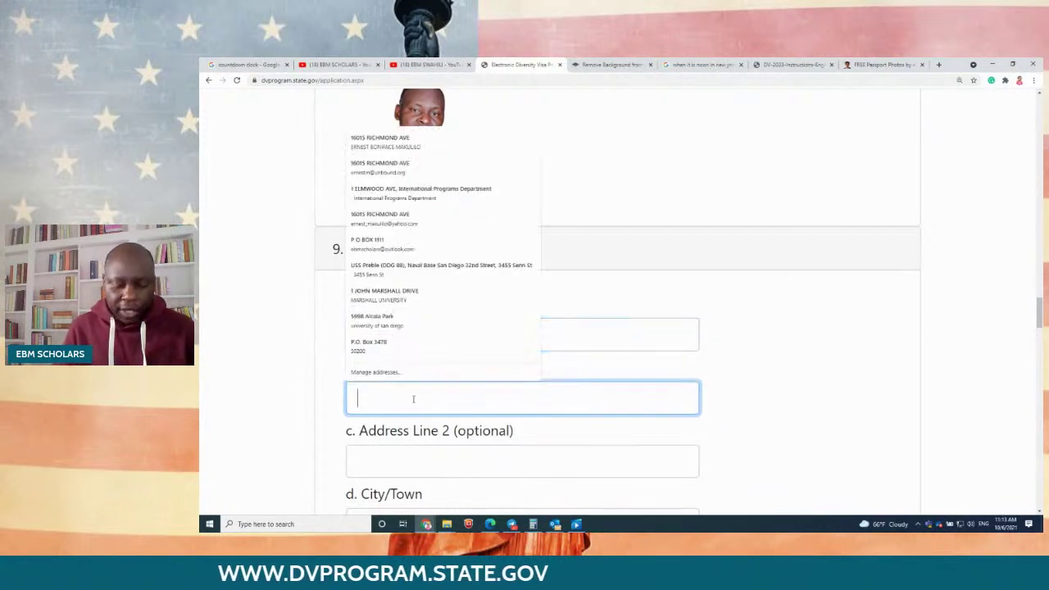
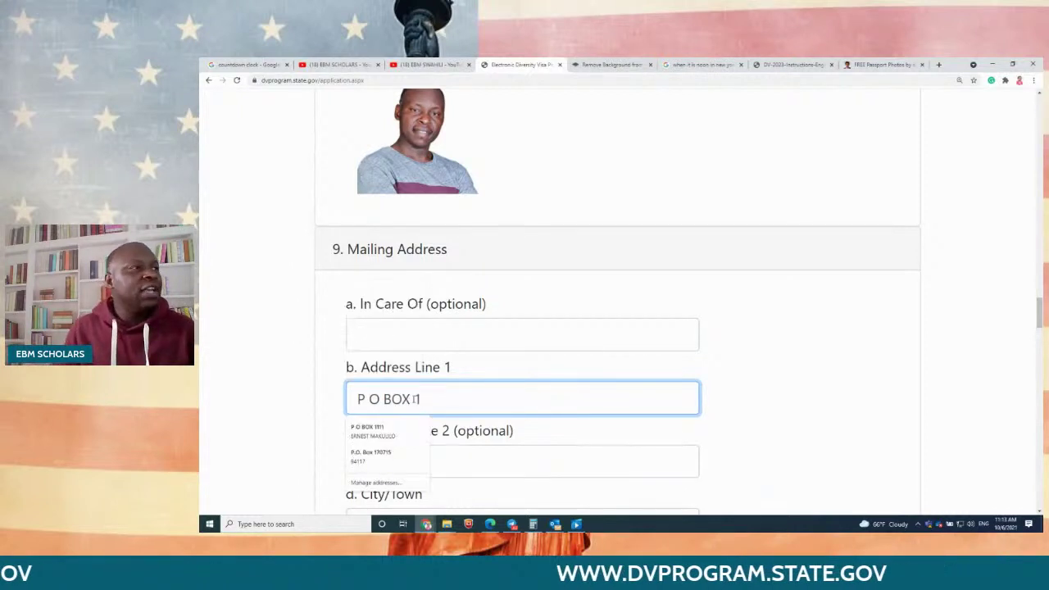
{"action": "left_click", "coordinate": [759, 438]}
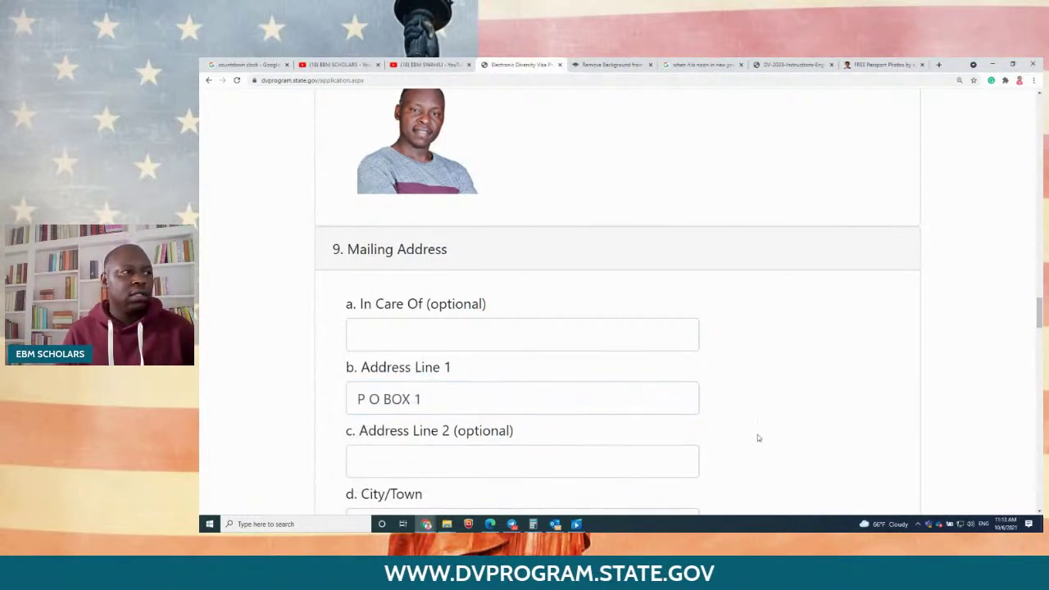
{"action": "scroll", "coordinate": [758, 437], "scroll_direction": "down", "scroll_amount": 2}
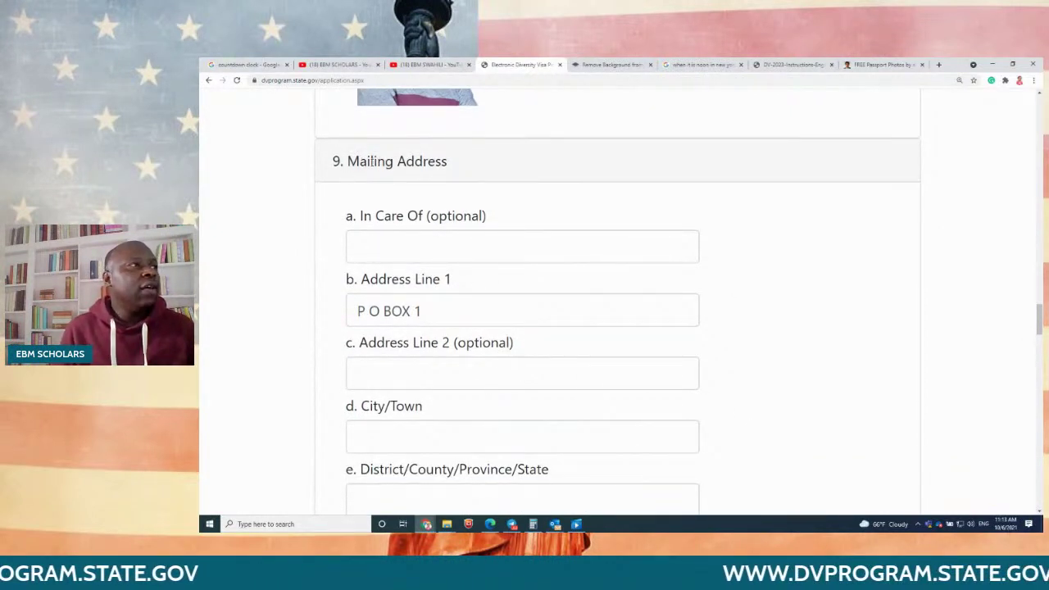
{"action": "scroll", "coordinate": [458, 234], "scroll_direction": "down", "scroll_amount": 1}
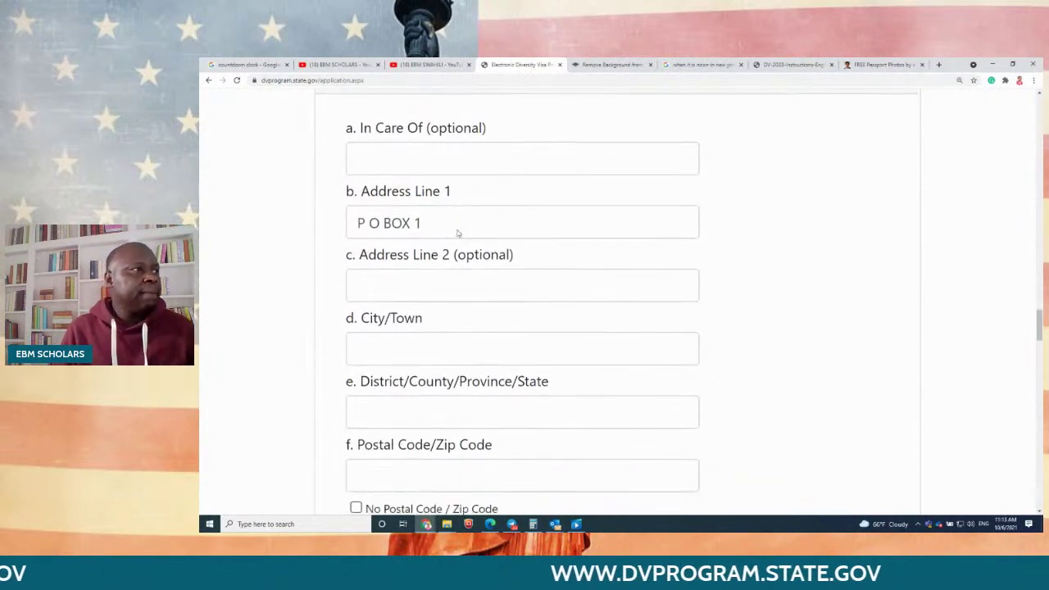
Step: Enter KIGOMA as the mailing City/Town and move to District/Province
{"action": "left_click_drag", "start_coordinate": [512, 255], "coordinate": [428, 255]}
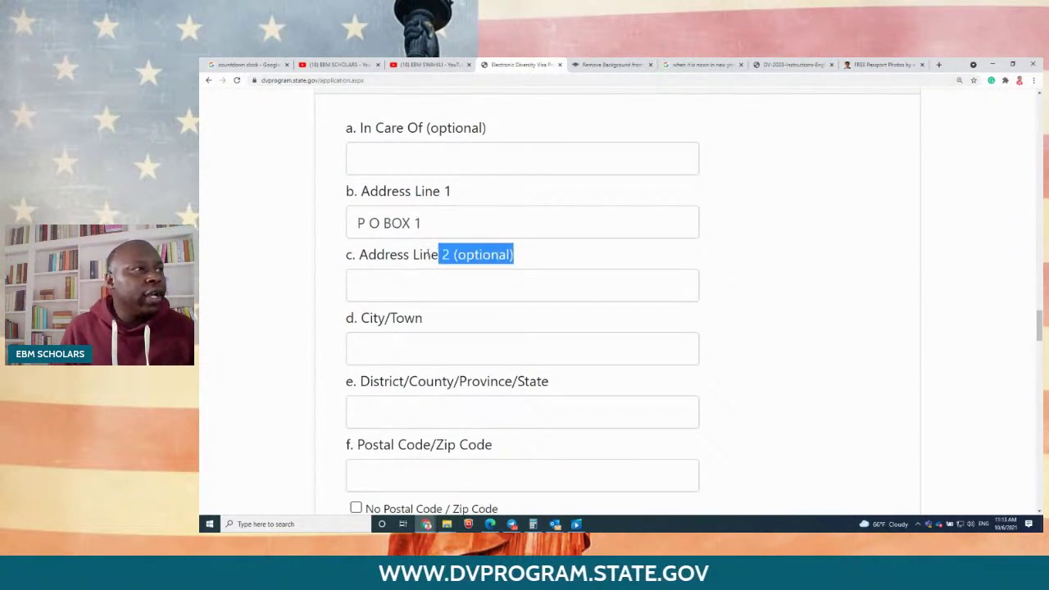
{"action": "left_click", "coordinate": [401, 344]}
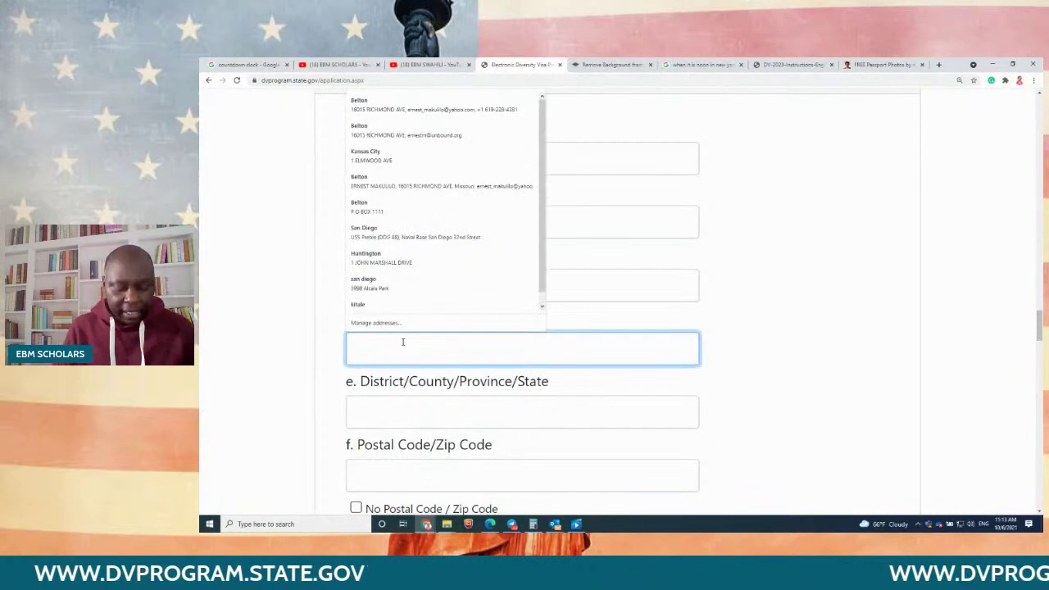
{"action": "type", "text": "KIGOMA"}
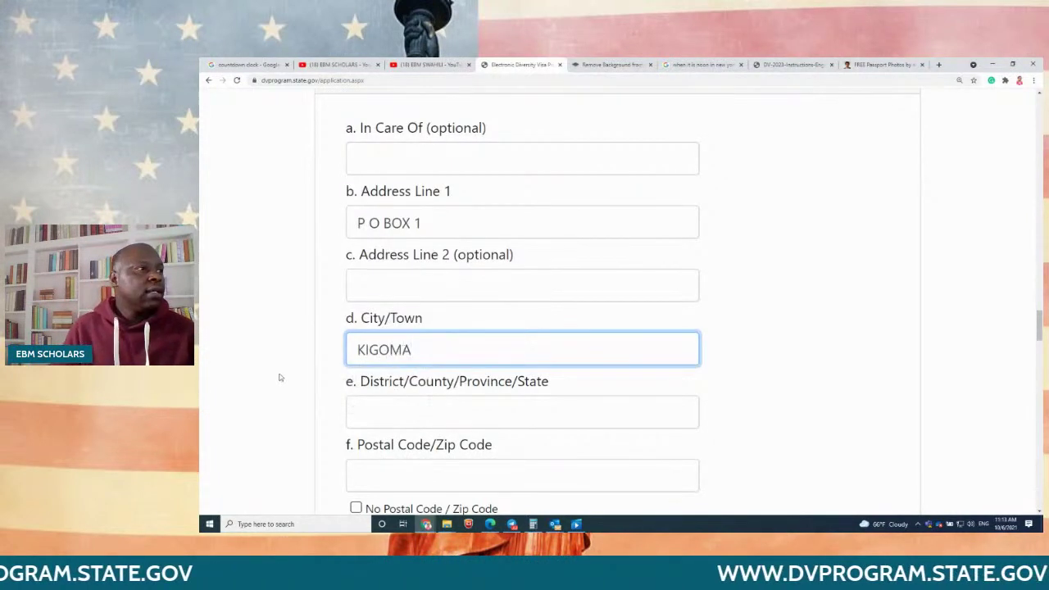
{"action": "left_click", "coordinate": [278, 376]}
{"action": "left_click", "coordinate": [398, 412]}
{"action": "type", "text": "KIGOMA"}
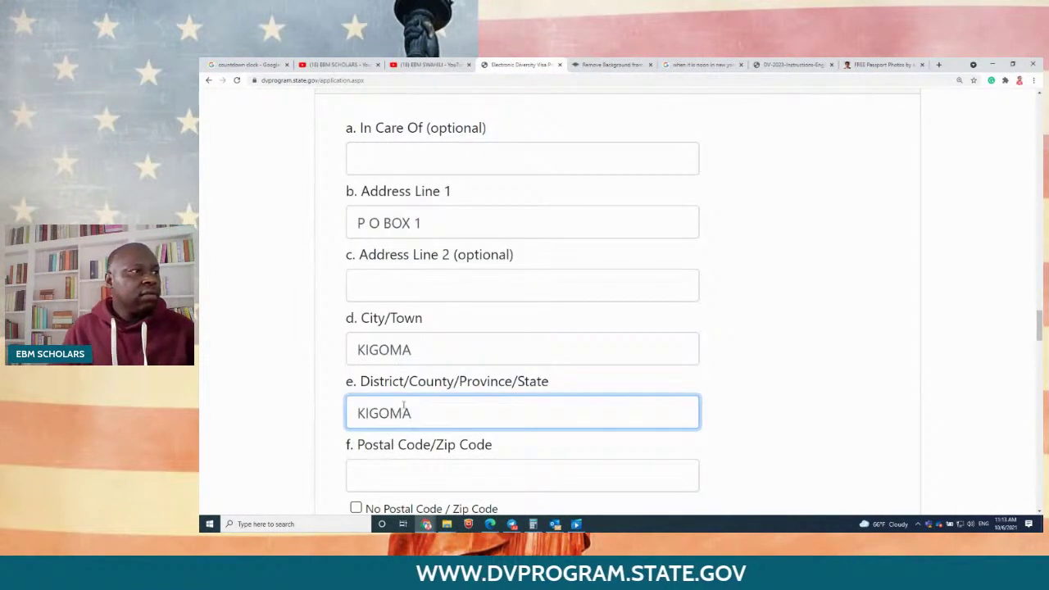
{"action": "scroll", "coordinate": [404, 407], "scroll_direction": "down", "scroll_amount": 1}
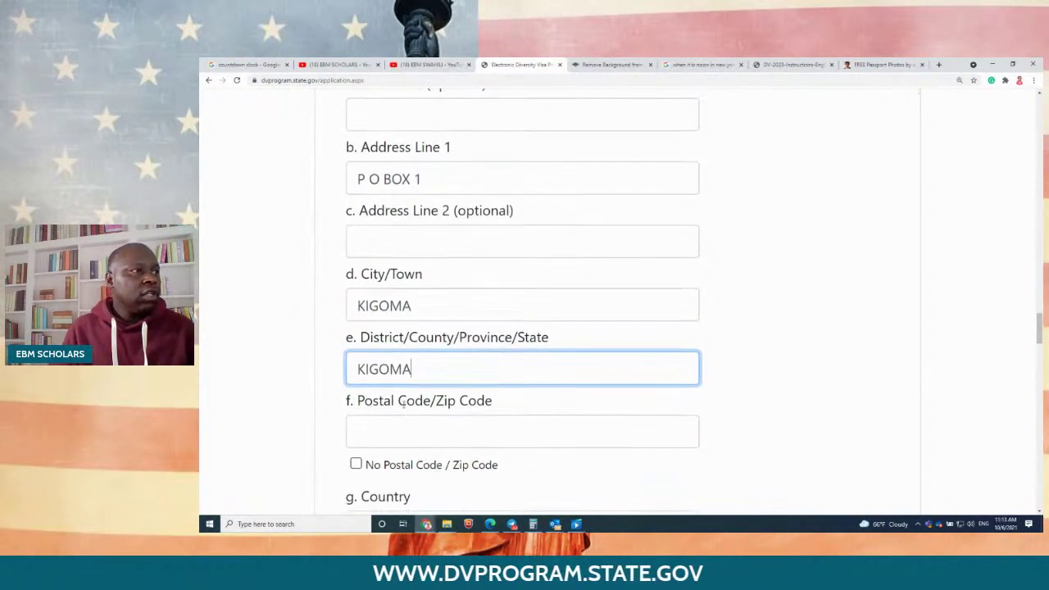
{"action": "scroll", "coordinate": [407, 403], "scroll_direction": "down", "scroll_amount": 2}
Step: Set the postal code to 255, leaving No Postal Code unchecked
{"action": "left_click", "coordinate": [402, 343]}
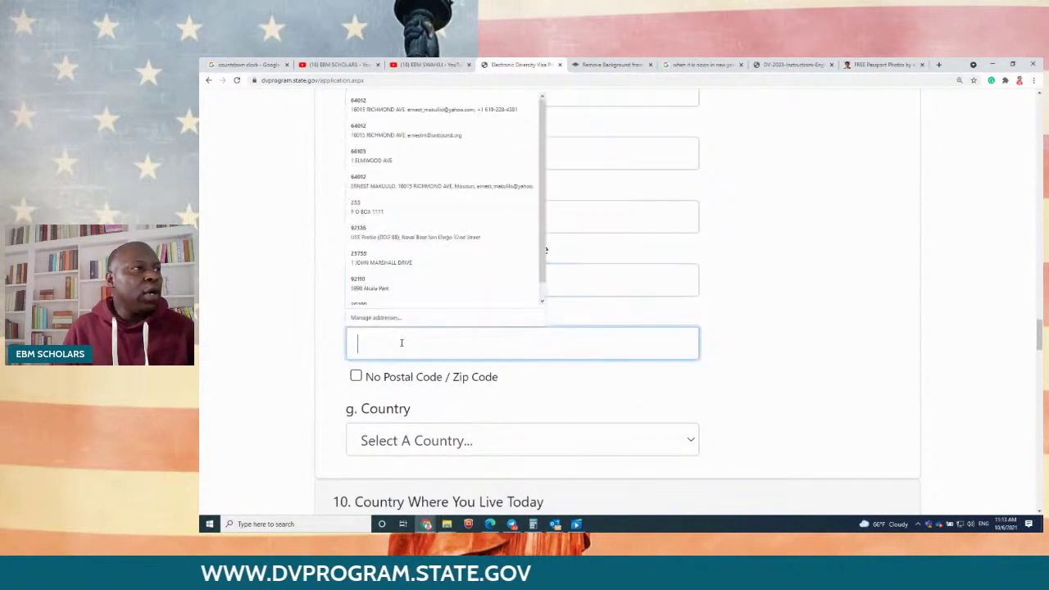
{"action": "type", "text": "255"}
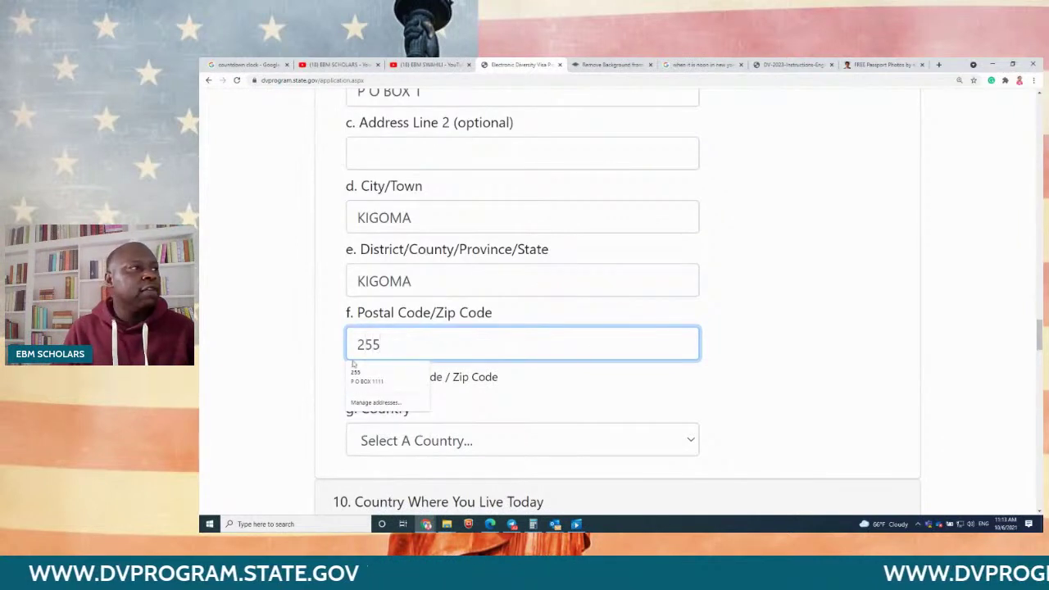
{"action": "left_click", "coordinate": [237, 353]}
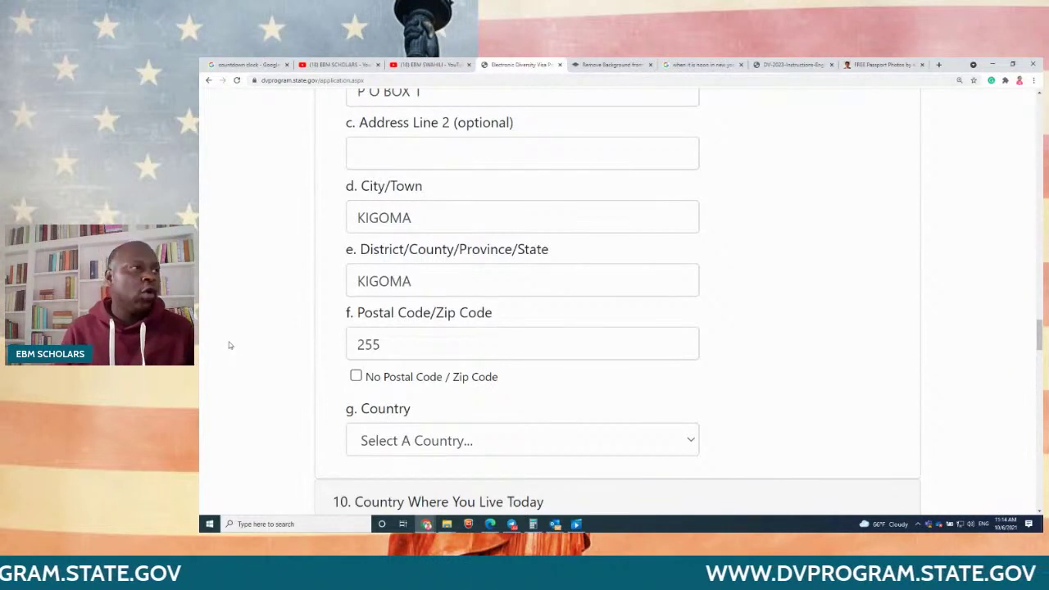
{"action": "scroll", "coordinate": [230, 345], "scroll_direction": "down", "scroll_amount": 1}
{"action": "scroll", "coordinate": [230, 345], "scroll_direction": "down", "scroll_amount": 1}
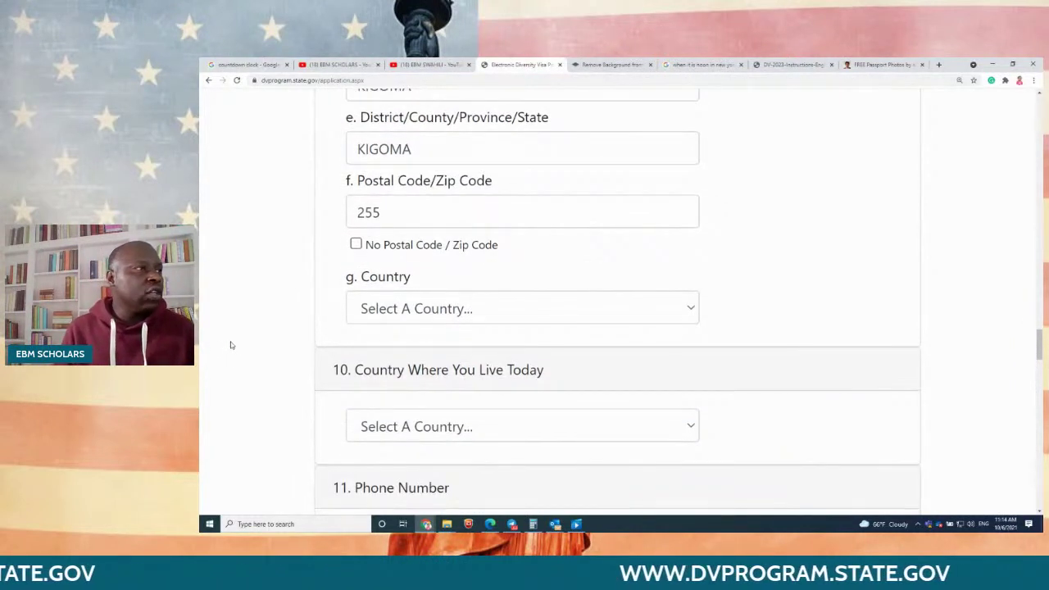
{"action": "left_click", "coordinate": [355, 245]}
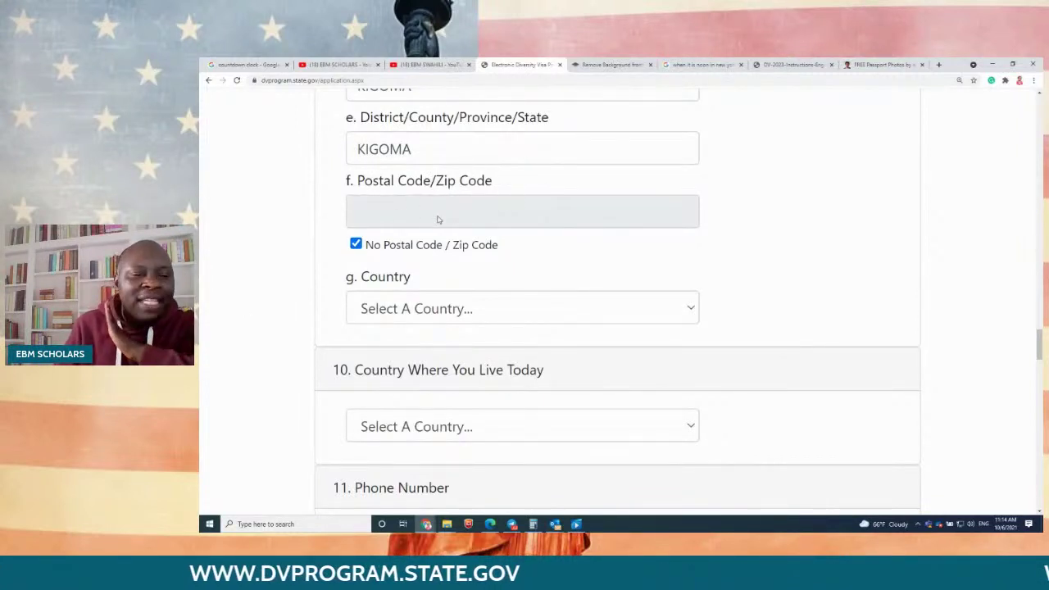
{"action": "left_click", "coordinate": [381, 243]}
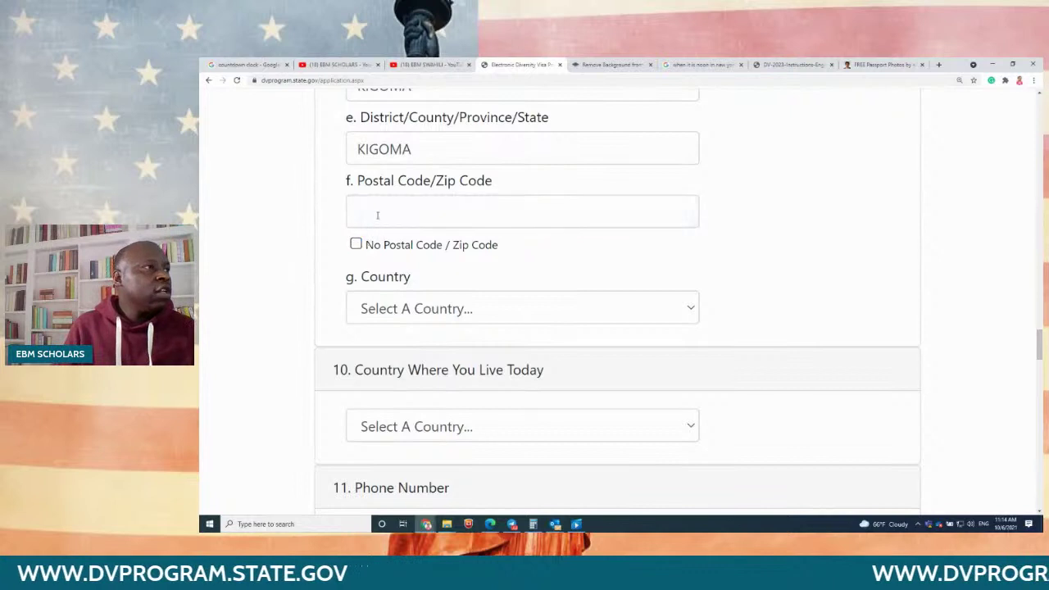
{"action": "left_click", "coordinate": [376, 211]}
{"action": "type", "text": "255"}
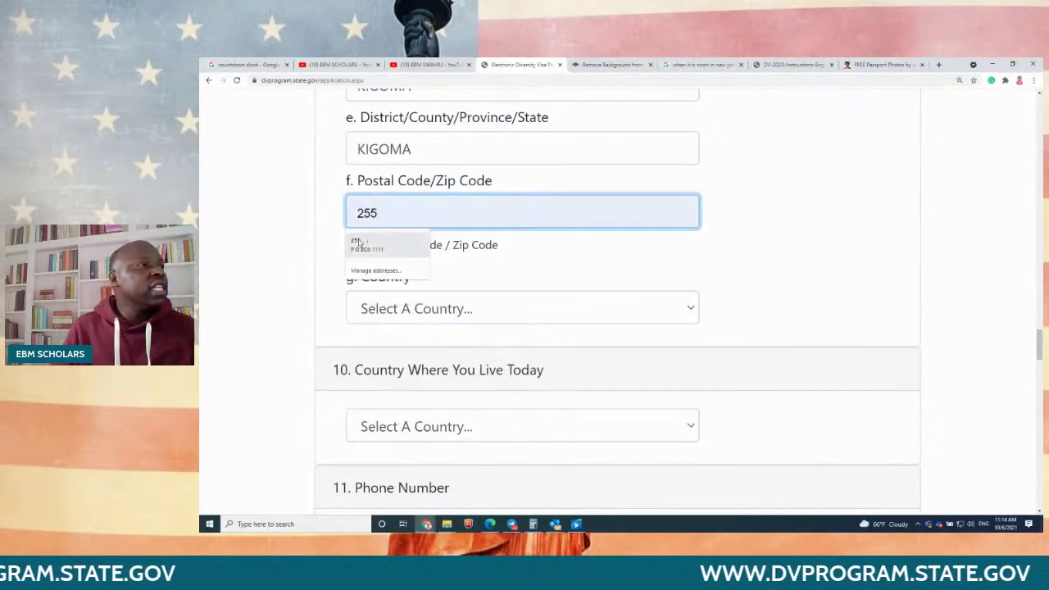
{"action": "left_click", "coordinate": [293, 239]}
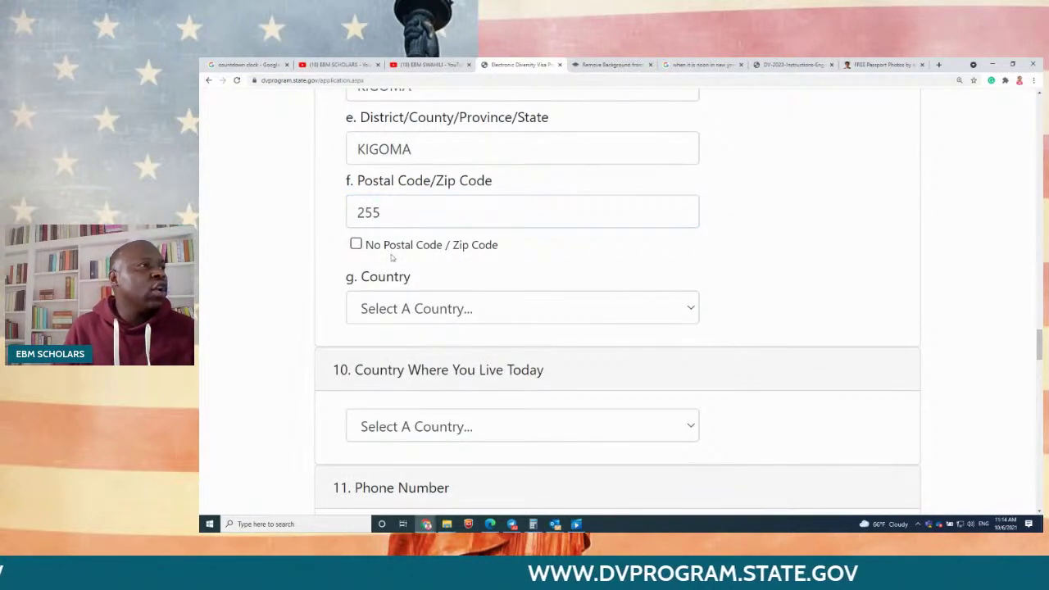
Step: Choose Tanzania as the mailing address country
{"action": "left_click", "coordinate": [405, 310]}
{"action": "key", "text": "t"}
{"action": "key", "text": "t"}
{"action": "key", "text": "t"}
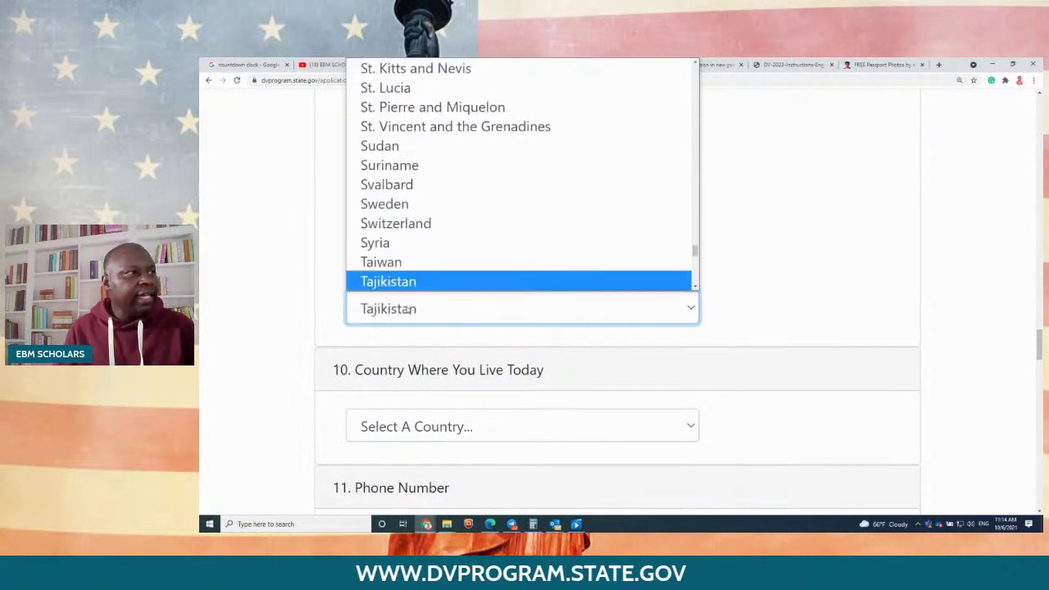
{"action": "left_click", "coordinate": [398, 283]}
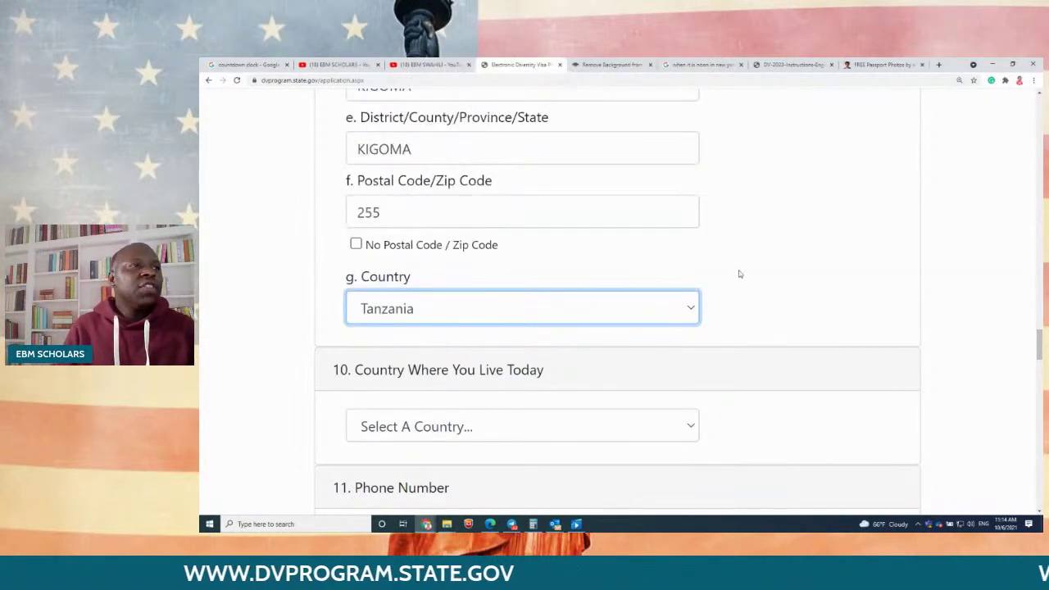
{"action": "left_click", "coordinate": [814, 269]}
{"action": "scroll", "coordinate": [780, 267], "scroll_direction": "down", "scroll_amount": 1}
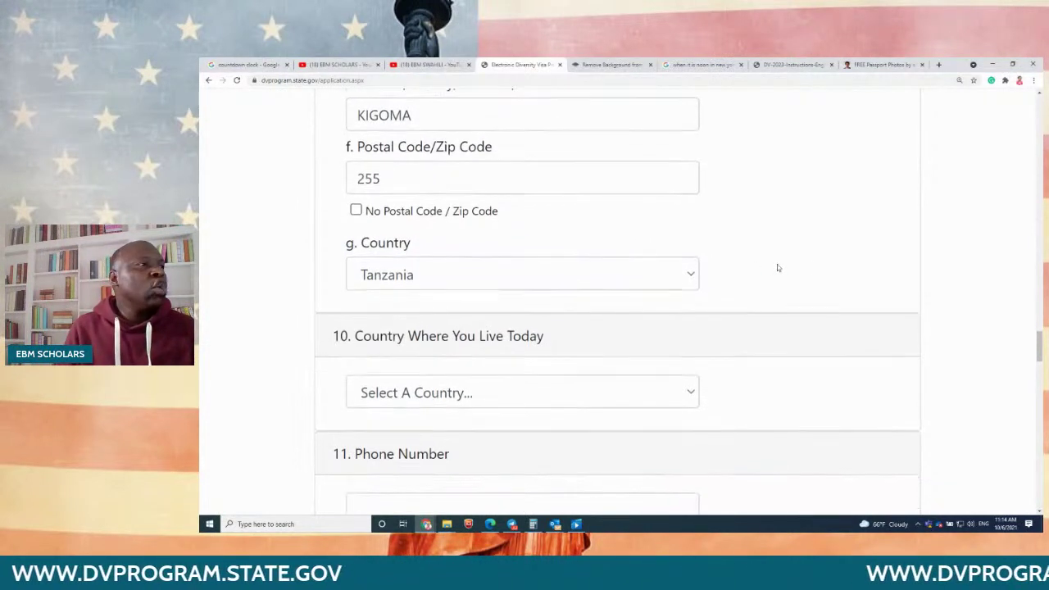
{"action": "scroll", "coordinate": [780, 267], "scroll_direction": "up", "scroll_amount": 1}
{"action": "scroll", "coordinate": [781, 267], "scroll_direction": "up", "scroll_amount": 3}
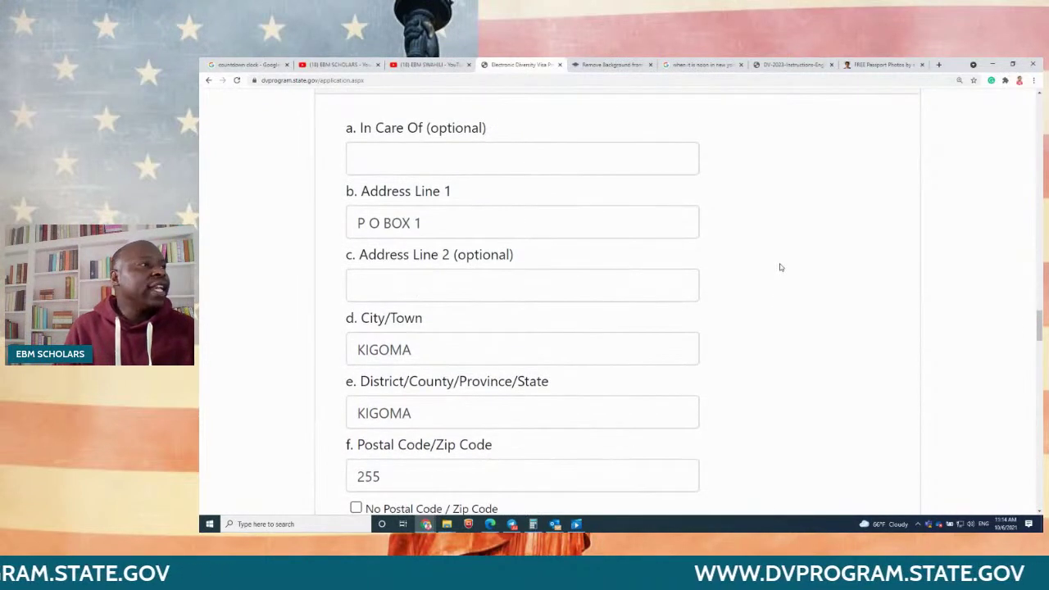
{"action": "left_click_drag", "start_coordinate": [431, 214], "coordinate": [268, 237]}
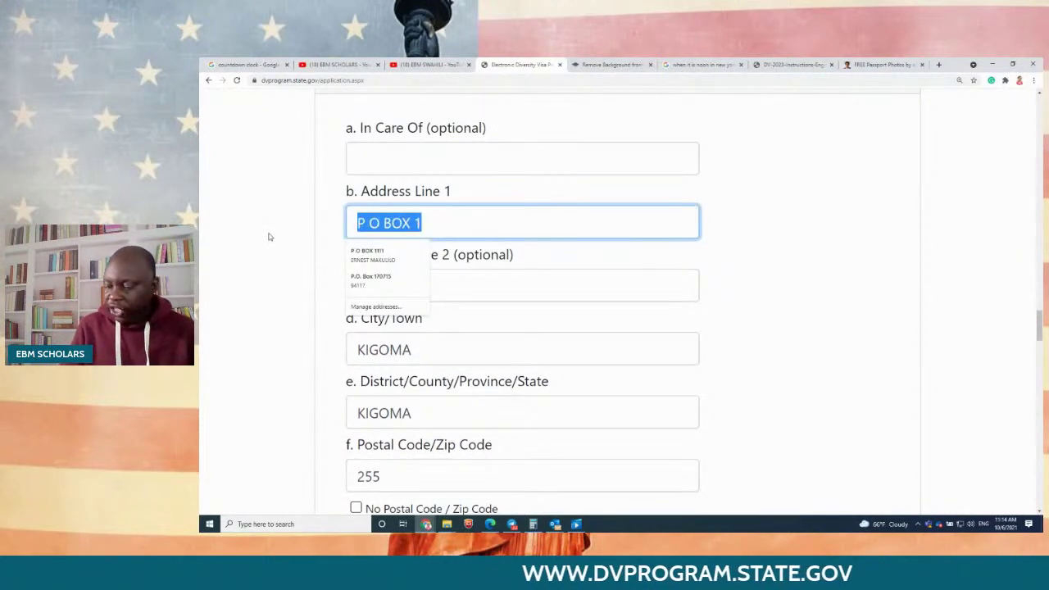
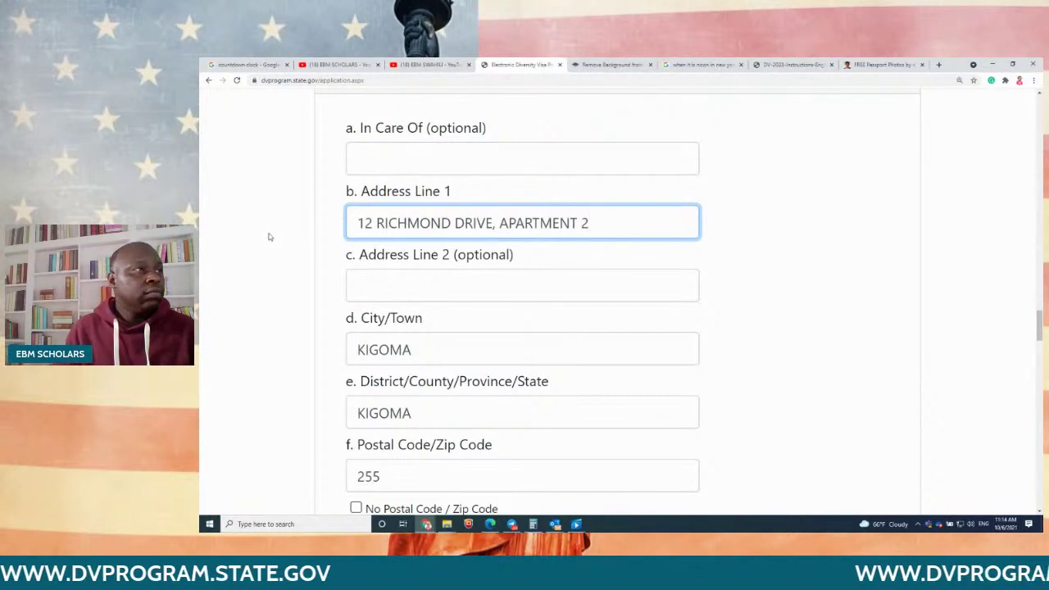
{"action": "left_click", "coordinate": [771, 299]}
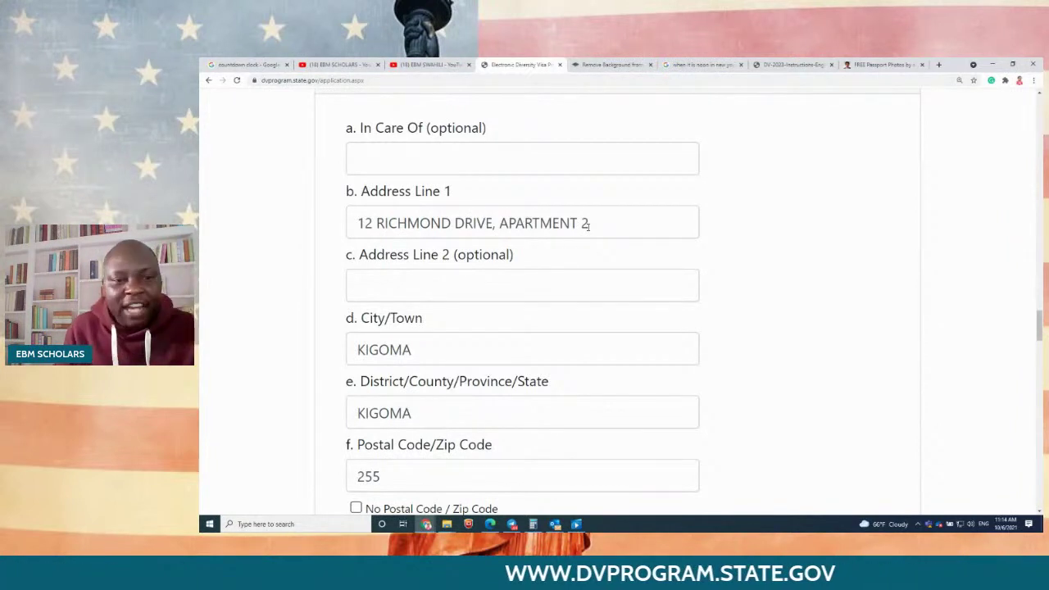
Step: Pick Tanzania for question 10, Country Where You Live Today, by typing 'tan'
{"action": "scroll", "coordinate": [625, 245], "scroll_direction": "down", "scroll_amount": 5}
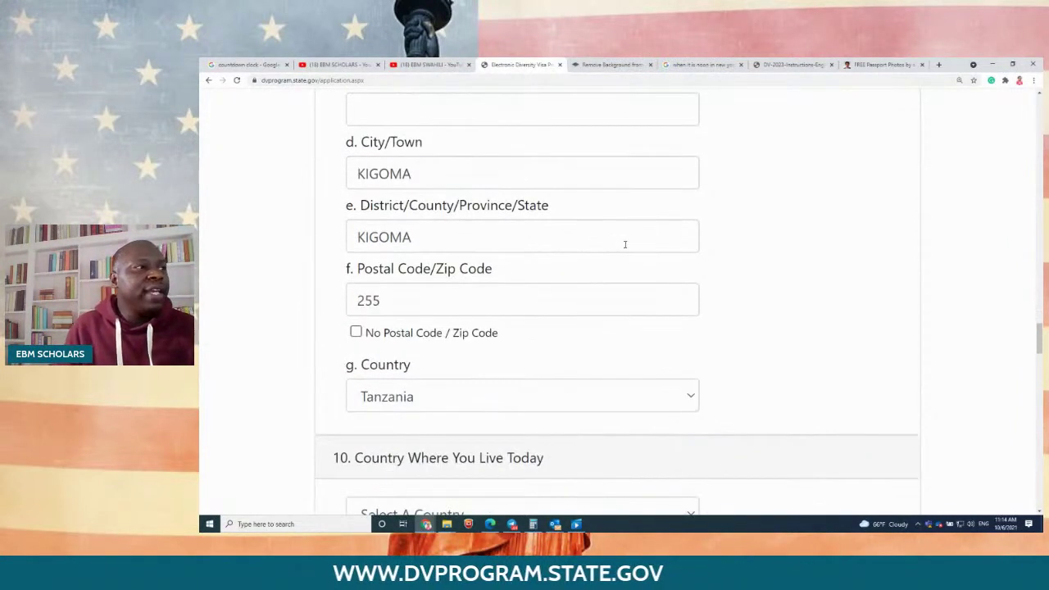
{"action": "scroll", "coordinate": [625, 245], "scroll_direction": "down", "scroll_amount": 1}
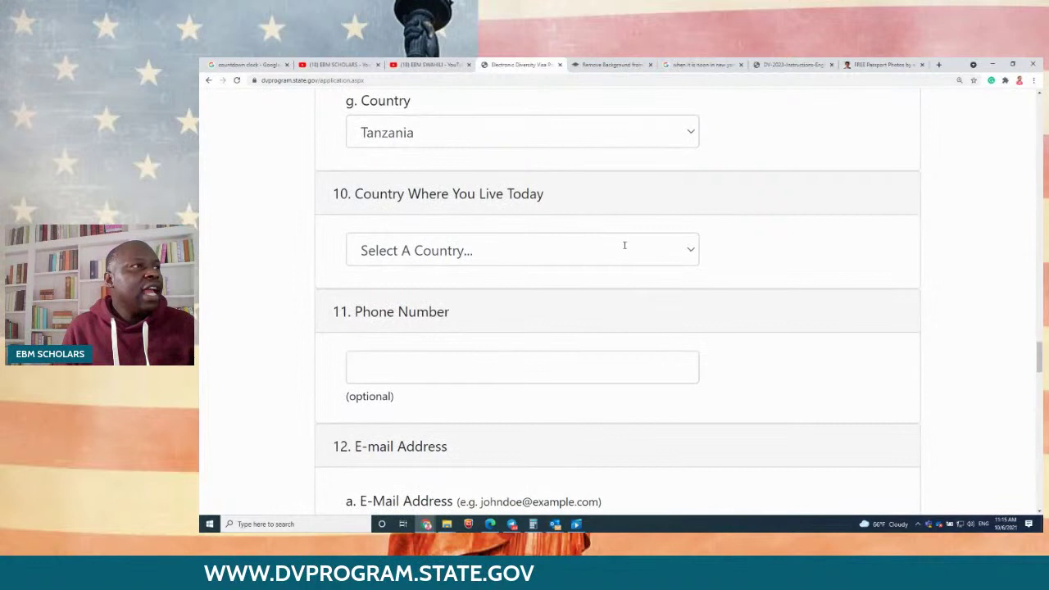
{"action": "left_click", "coordinate": [448, 254]}
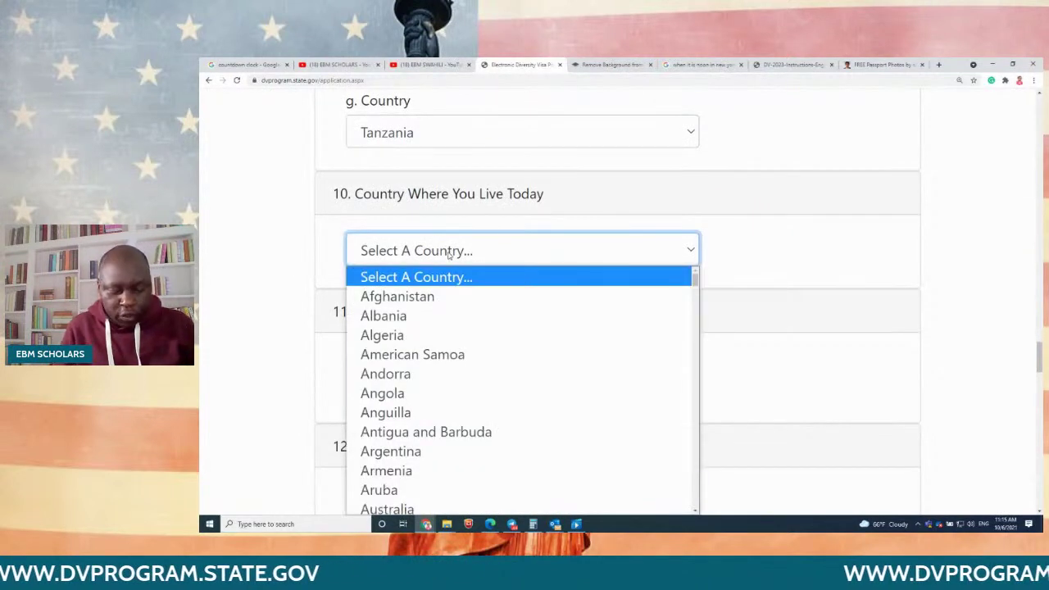
{"action": "type", "text": "tan"}
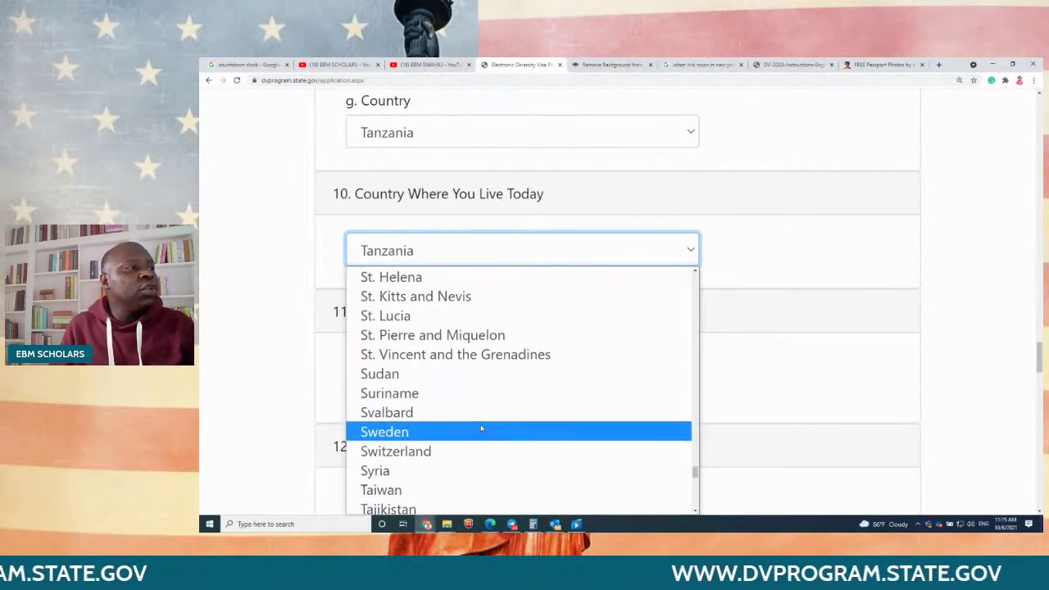
{"action": "scroll", "coordinate": [450, 489], "scroll_direction": "down", "scroll_amount": 1}
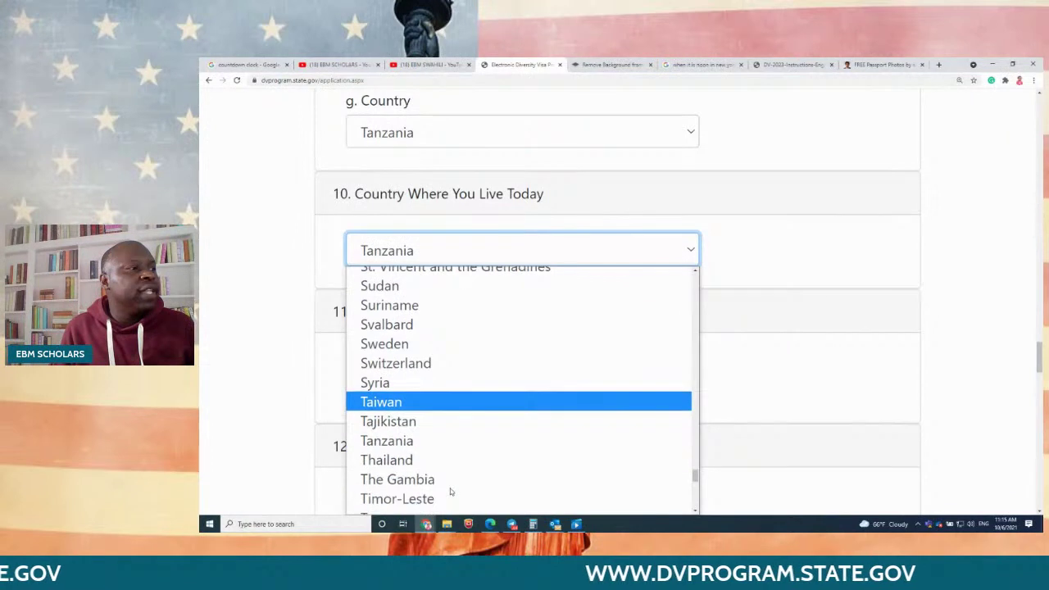
{"action": "left_click", "coordinate": [420, 443]}
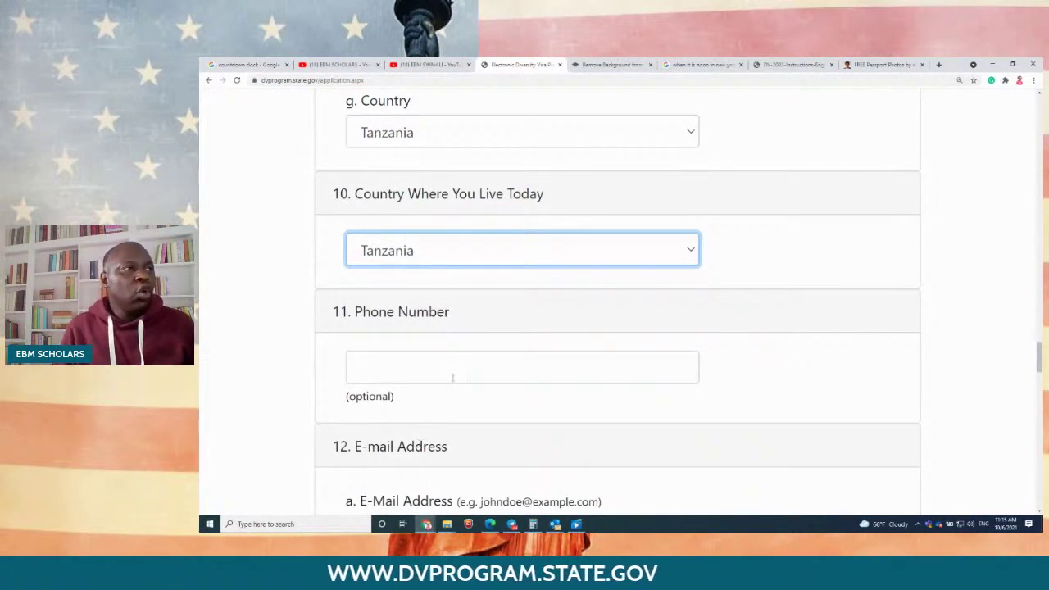
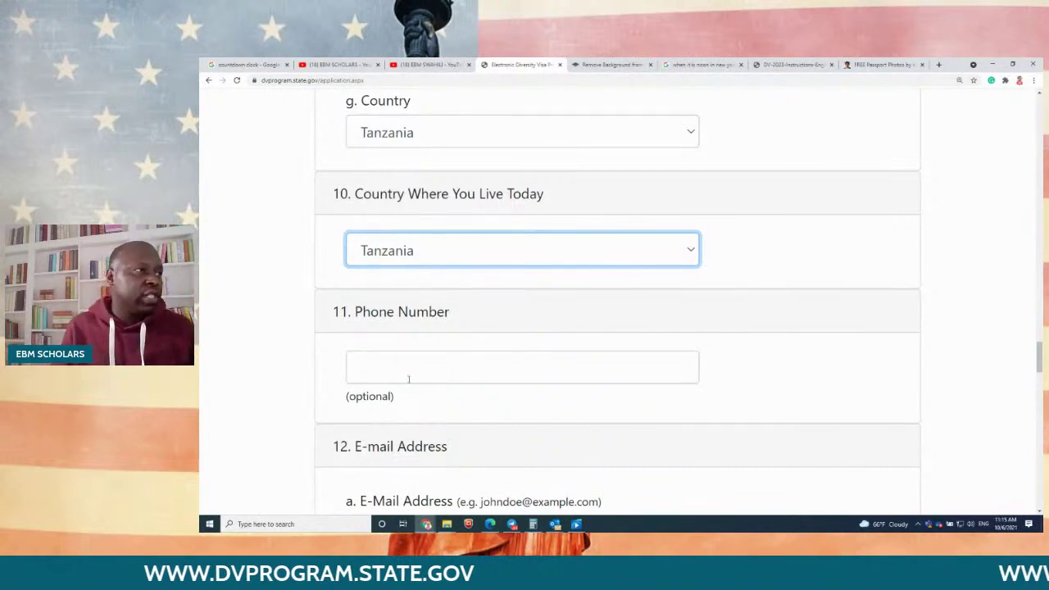
Step: Leave Phone Number blank and enter the applicant's e-mail address in the E-Mail Address field
{"action": "left_click_drag", "start_coordinate": [363, 313], "coordinate": [476, 339]}
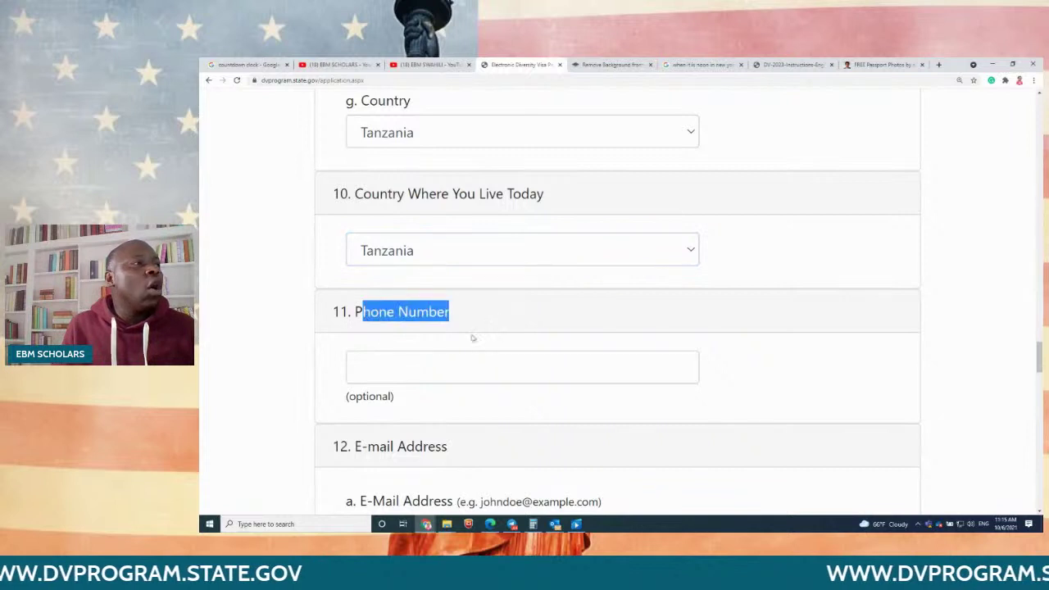
{"action": "left_click_drag", "start_coordinate": [394, 391], "coordinate": [344, 396]}
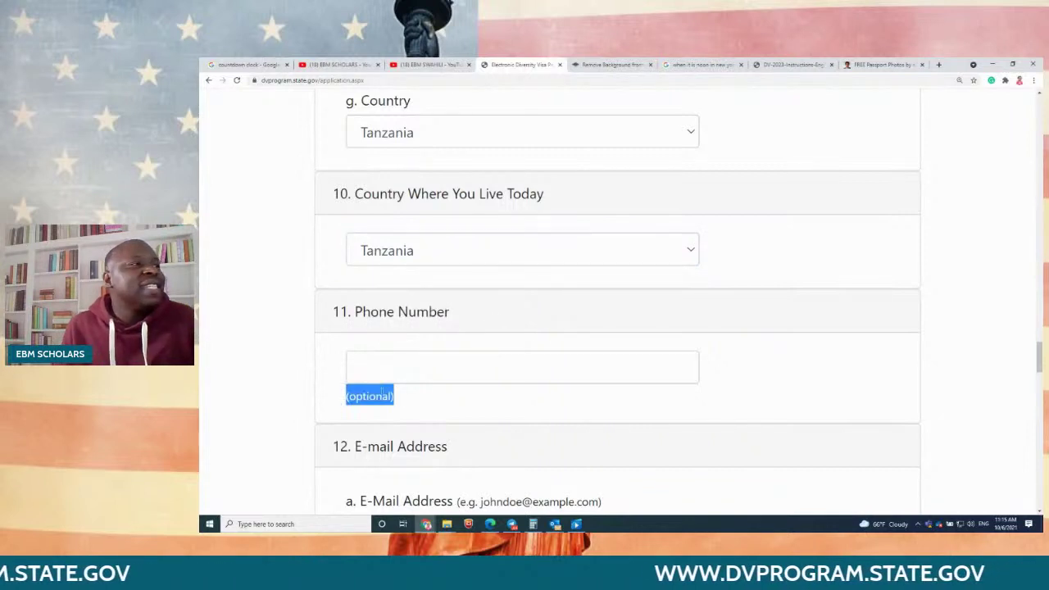
{"action": "scroll", "coordinate": [557, 360], "scroll_direction": "down", "scroll_amount": 1}
{"action": "scroll", "coordinate": [557, 360], "scroll_direction": "down", "scroll_amount": 2}
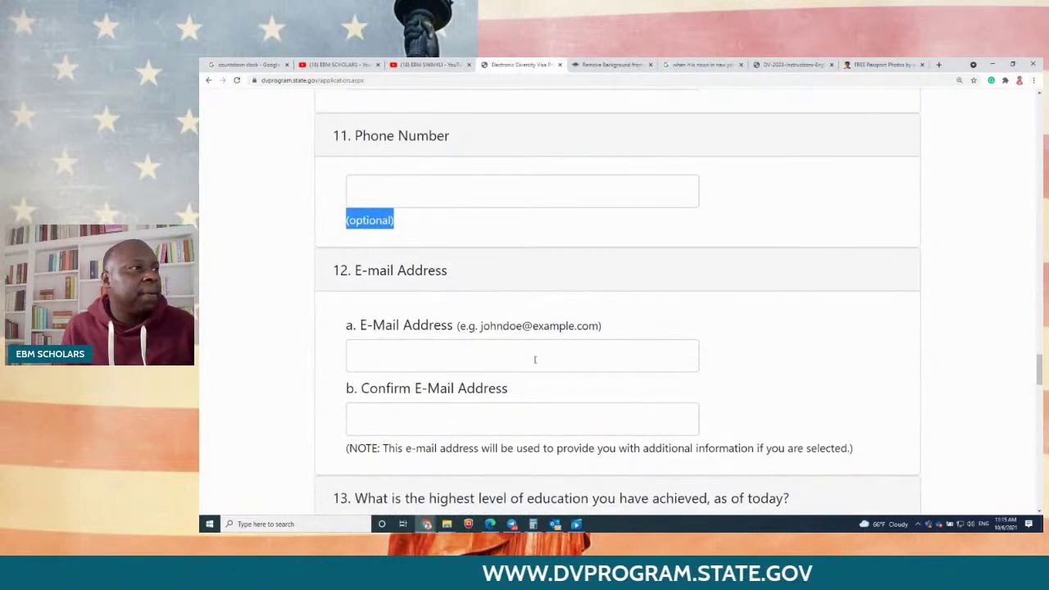
{"action": "left_click", "coordinate": [534, 359]}
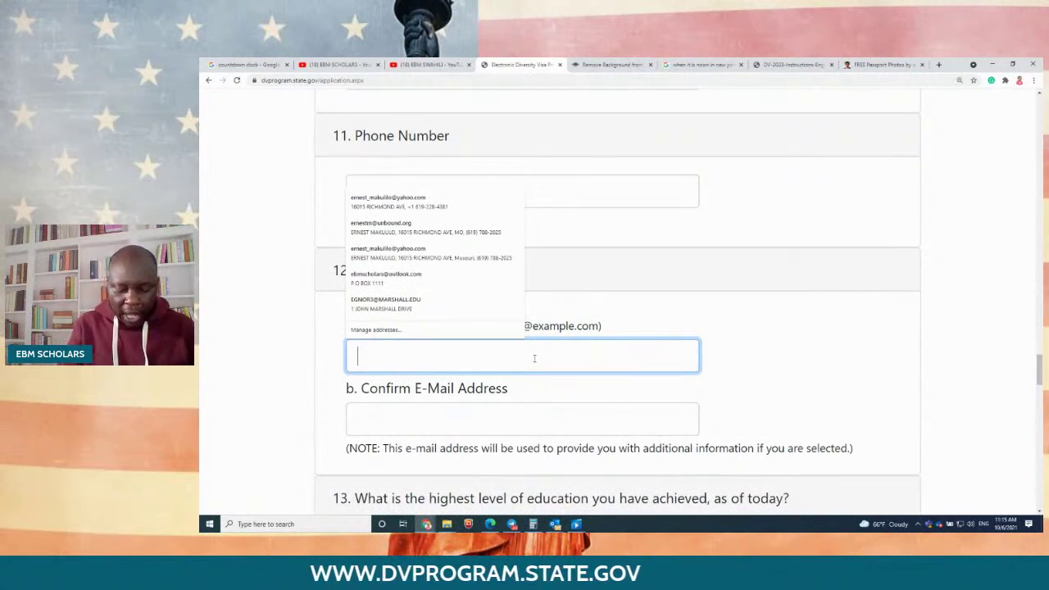
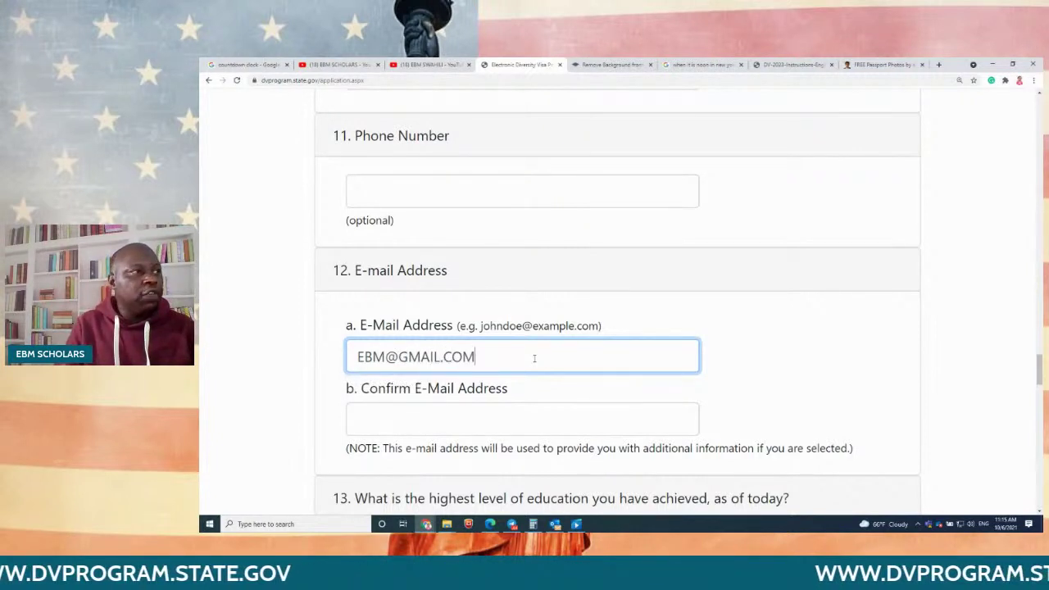
Step: Retype the applicant's e-mail address in the Confirm E-Mail Address field
{"action": "left_click", "coordinate": [458, 418]}
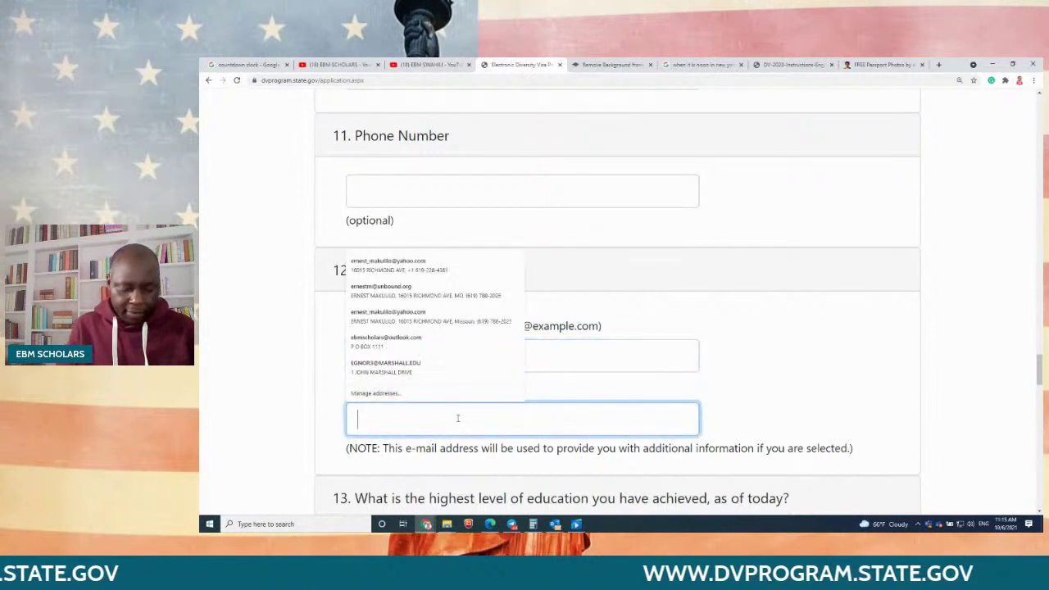
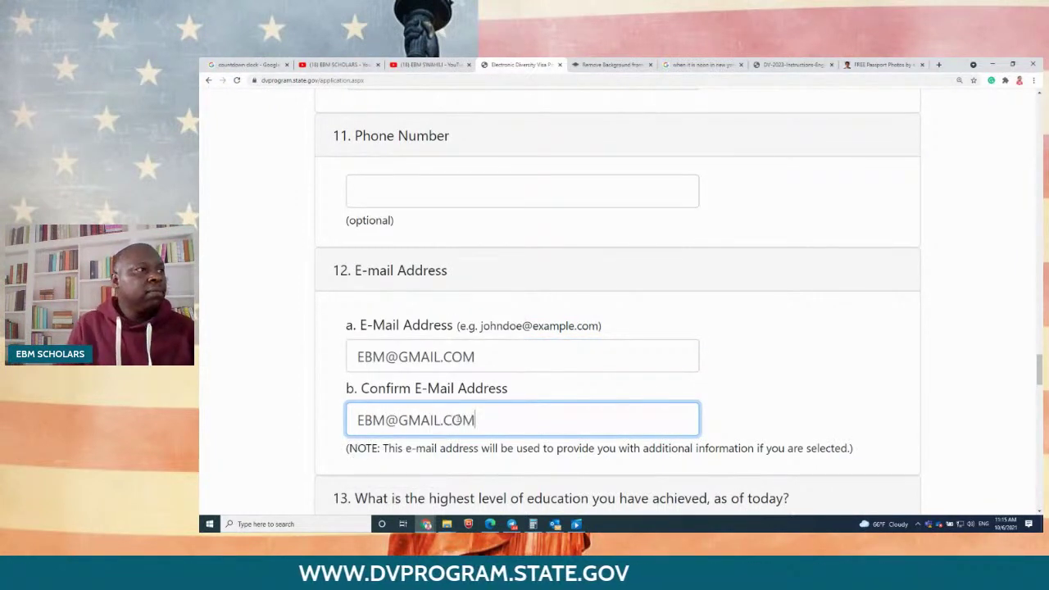
{"action": "left_click", "coordinate": [832, 380]}
{"action": "scroll", "coordinate": [833, 382], "scroll_direction": "down", "scroll_amount": 3}
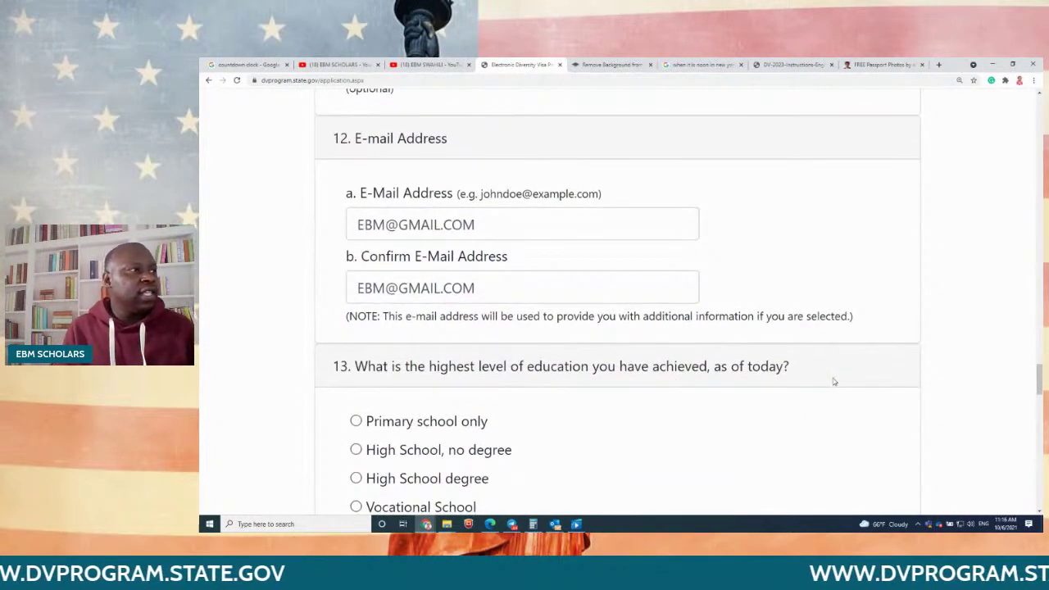
Step: Review the education options from Primary school only through University Degree
{"action": "scroll", "coordinate": [834, 381], "scroll_direction": "down", "scroll_amount": 3}
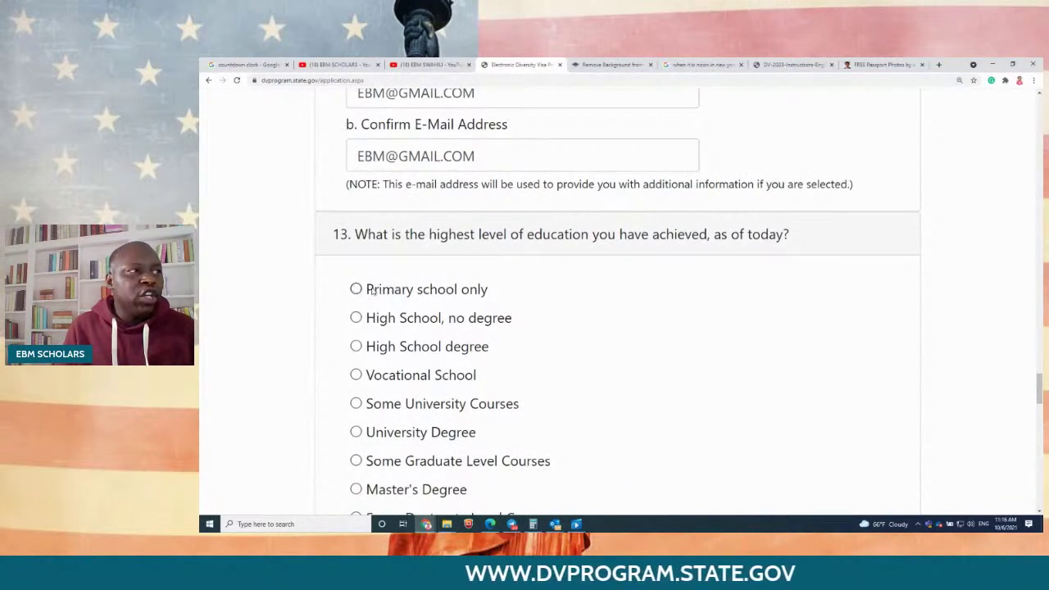
{"action": "left_click_drag", "start_coordinate": [372, 291], "coordinate": [516, 291]}
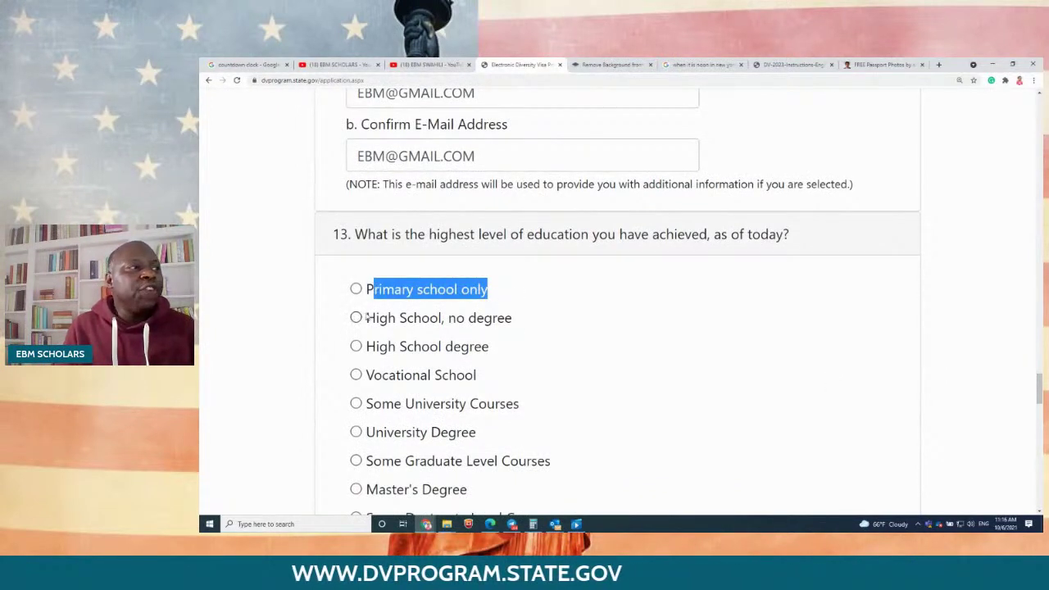
{"action": "left_click_drag", "start_coordinate": [367, 317], "coordinate": [464, 318]}
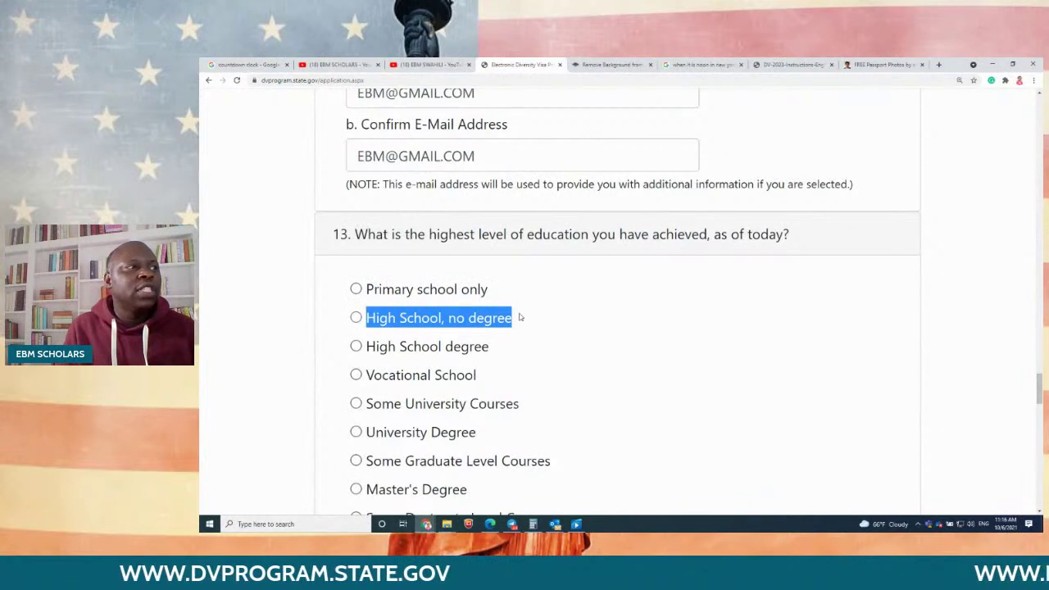
{"action": "scroll", "coordinate": [500, 312], "scroll_direction": "down", "scroll_amount": 1}
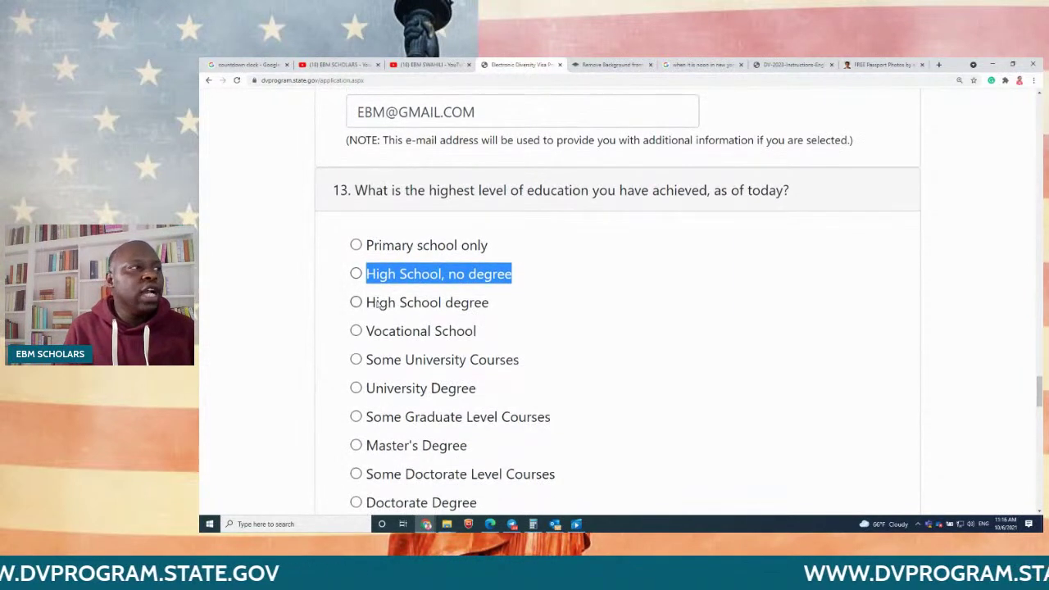
{"action": "left_click_drag", "start_coordinate": [377, 303], "coordinate": [489, 305]}
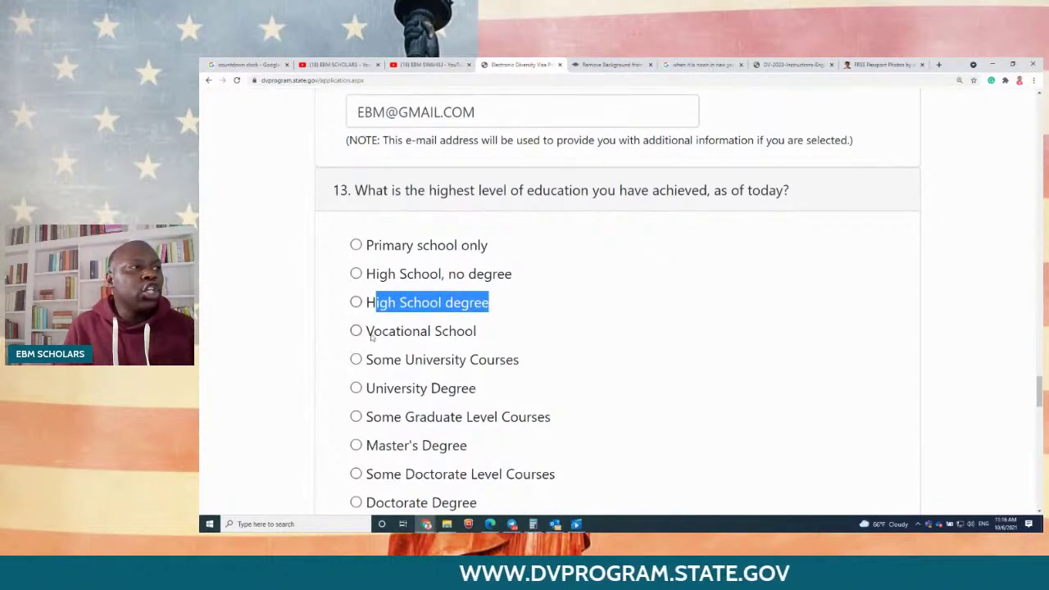
{"action": "left_click_drag", "start_coordinate": [373, 333], "coordinate": [412, 331]}
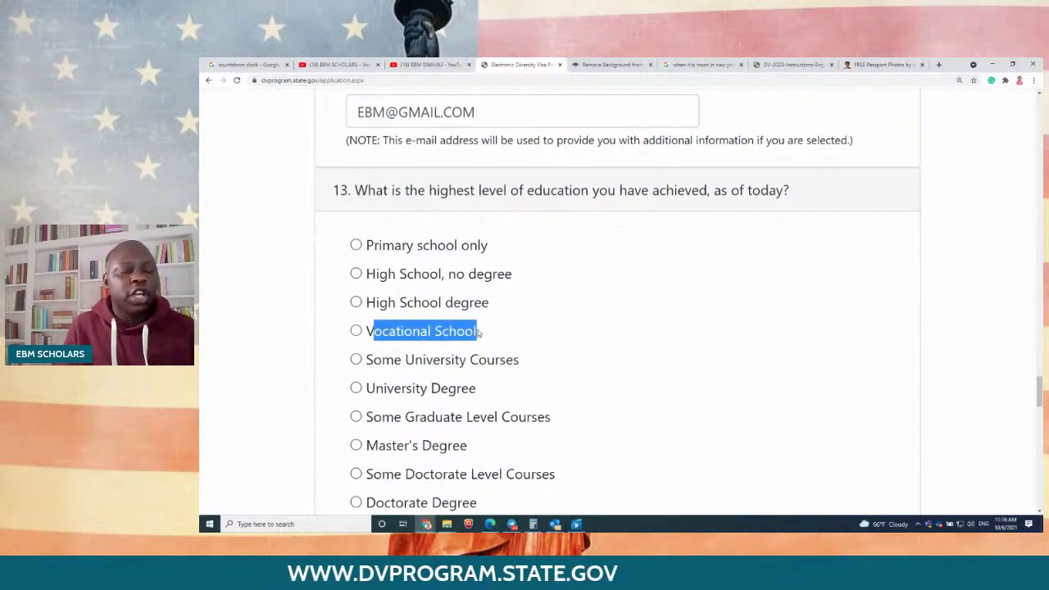
{"action": "left_click_drag", "start_coordinate": [374, 362], "coordinate": [527, 361]}
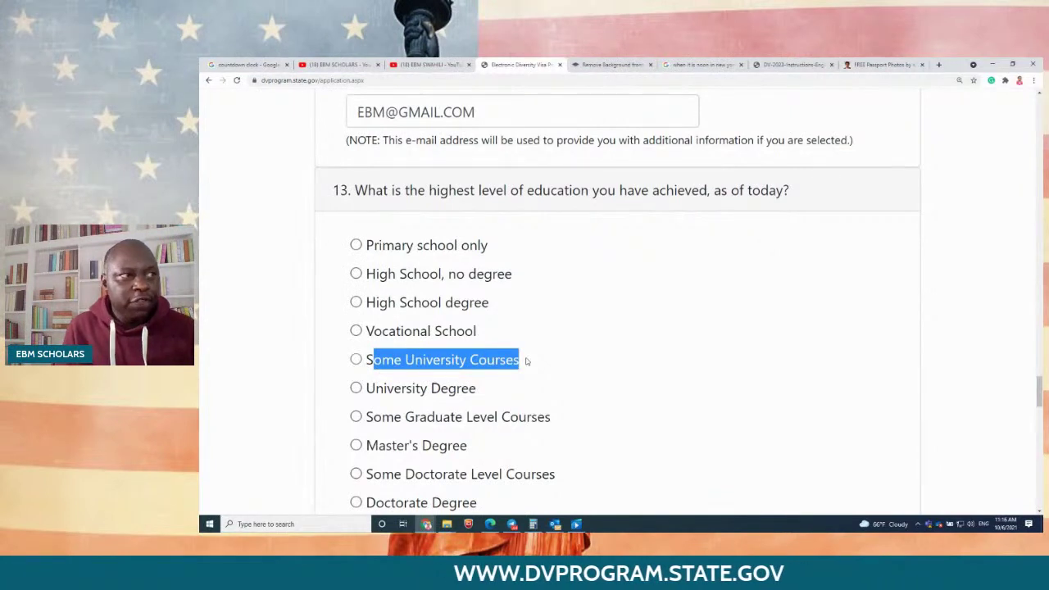
{"action": "left_click_drag", "start_coordinate": [370, 390], "coordinate": [429, 391]}
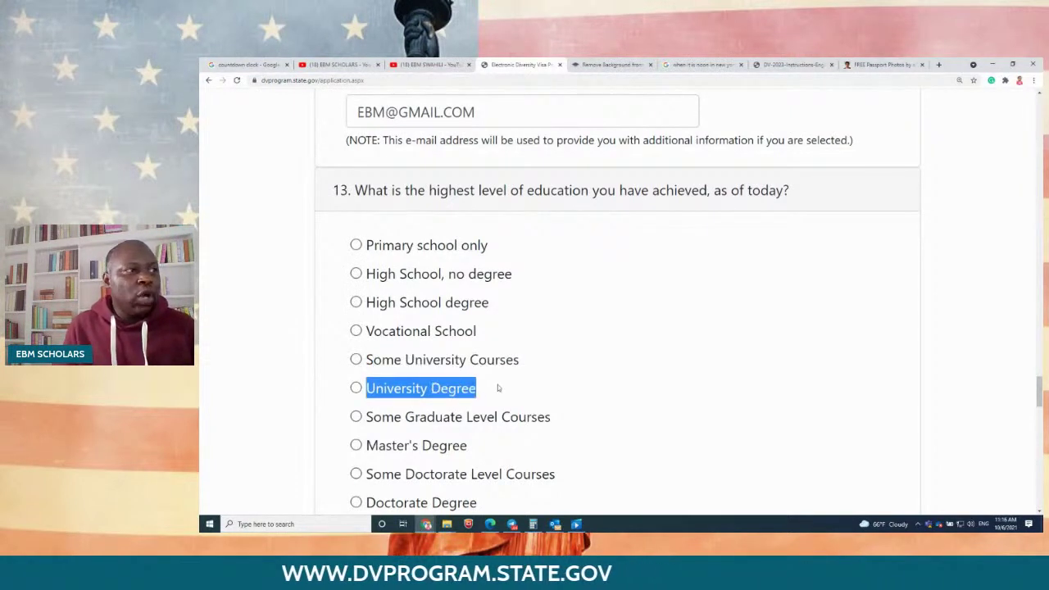
Step: Review the graduate-level options through Doctorate Degree and settle on Master's Degree
{"action": "scroll", "coordinate": [504, 390], "scroll_direction": "down", "scroll_amount": 1}
{"action": "left_click", "coordinate": [371, 332]}
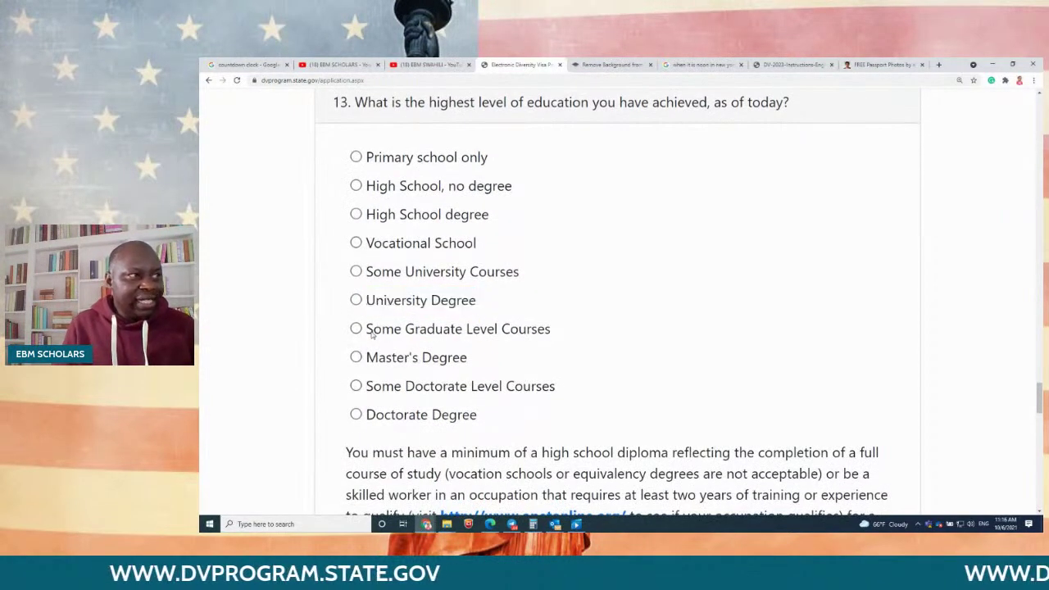
{"action": "left_click_drag", "start_coordinate": [371, 332], "coordinate": [571, 337]}
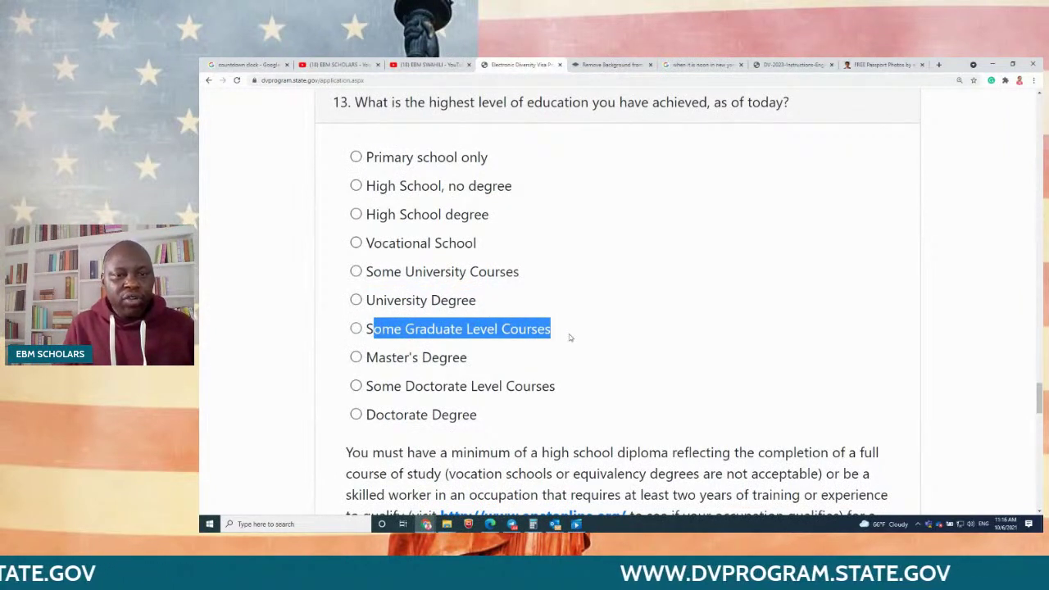
{"action": "left_click_drag", "start_coordinate": [380, 363], "coordinate": [506, 362]}
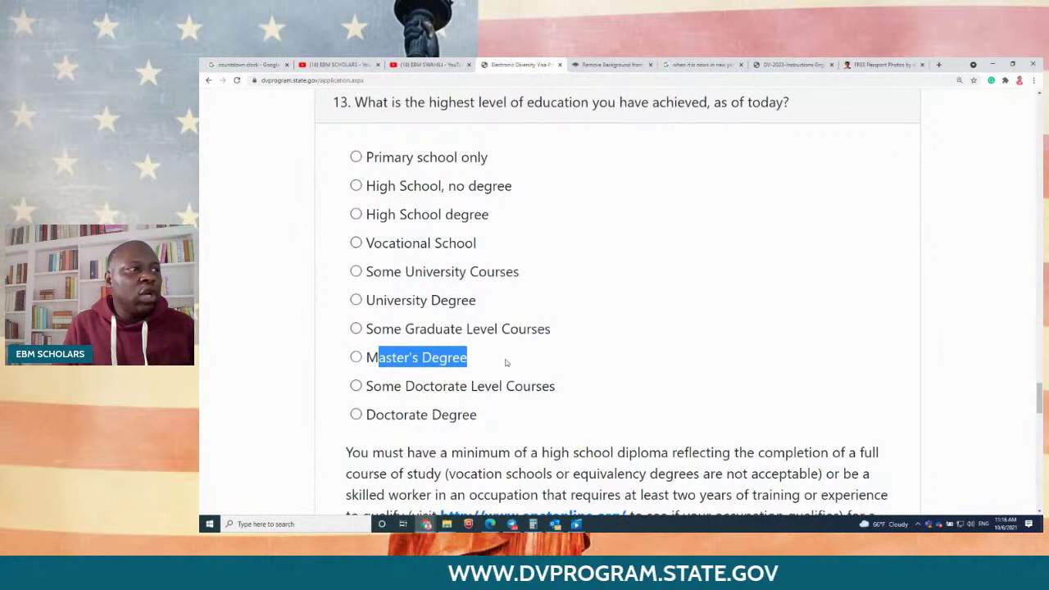
{"action": "left_click_drag", "start_coordinate": [367, 386], "coordinate": [543, 392]}
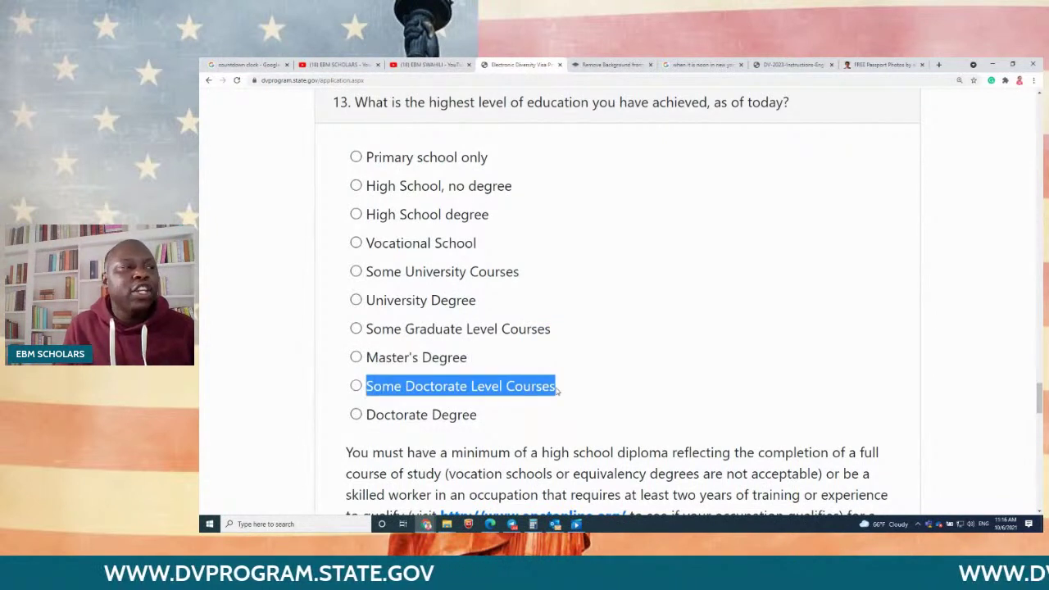
{"action": "left_click", "coordinate": [367, 420]}
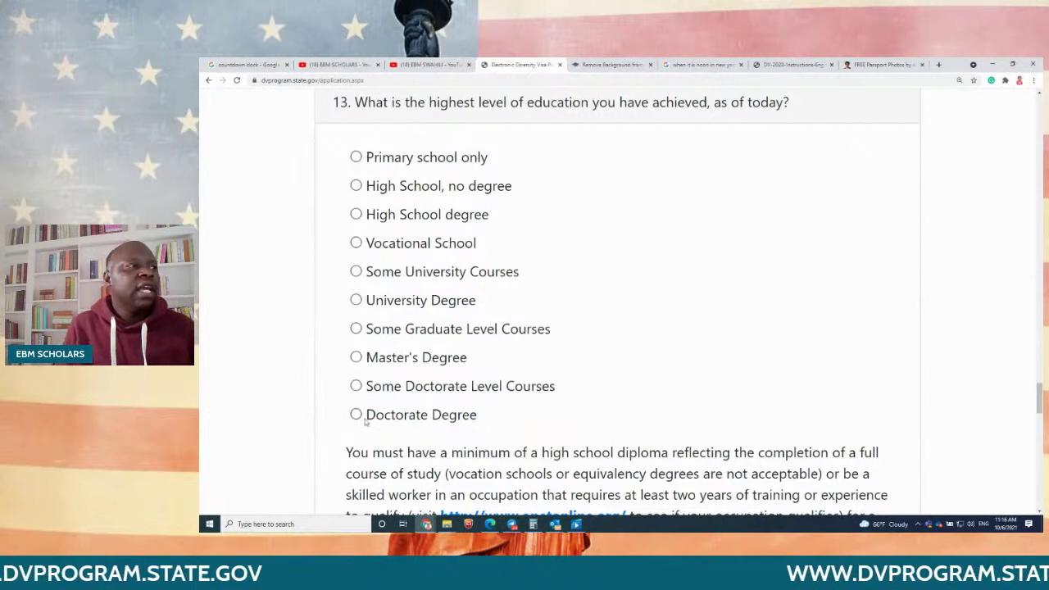
{"action": "left_click_drag", "start_coordinate": [366, 421], "coordinate": [479, 417]}
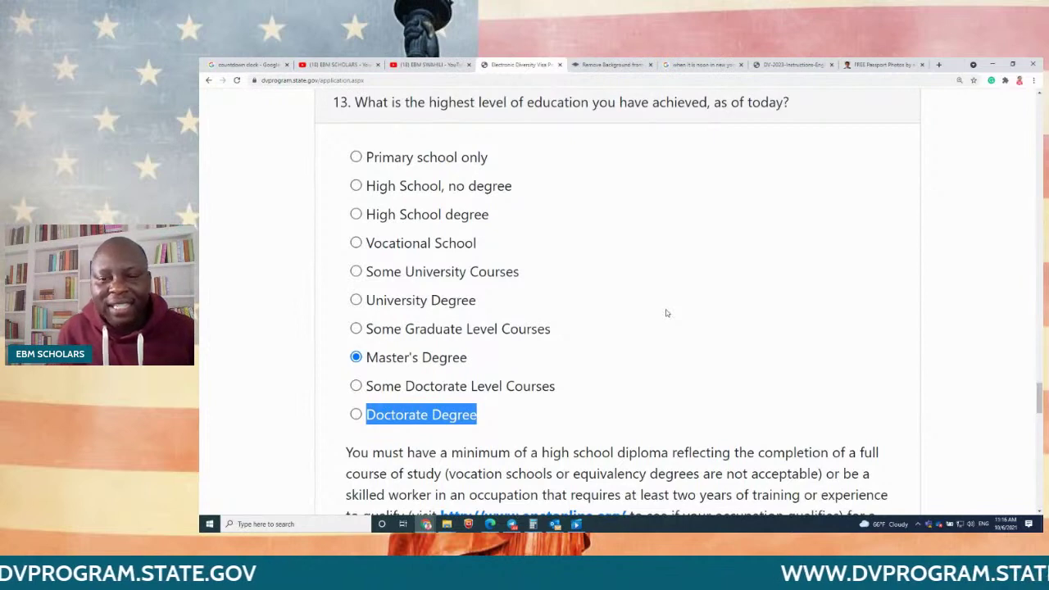
{"action": "scroll", "coordinate": [668, 312], "scroll_direction": "down", "scroll_amount": 3}
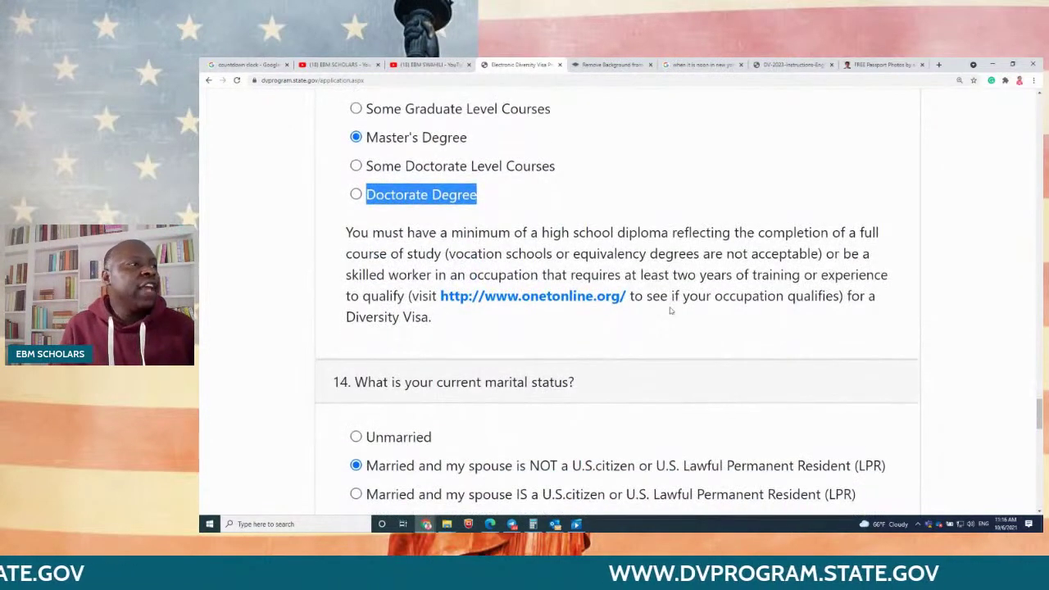
Step: Enter 0 as the Number of Children under question 15
{"action": "scroll", "coordinate": [670, 310], "scroll_direction": "down", "scroll_amount": 1}
{"action": "scroll", "coordinate": [629, 281], "scroll_direction": "up", "scroll_amount": 2}
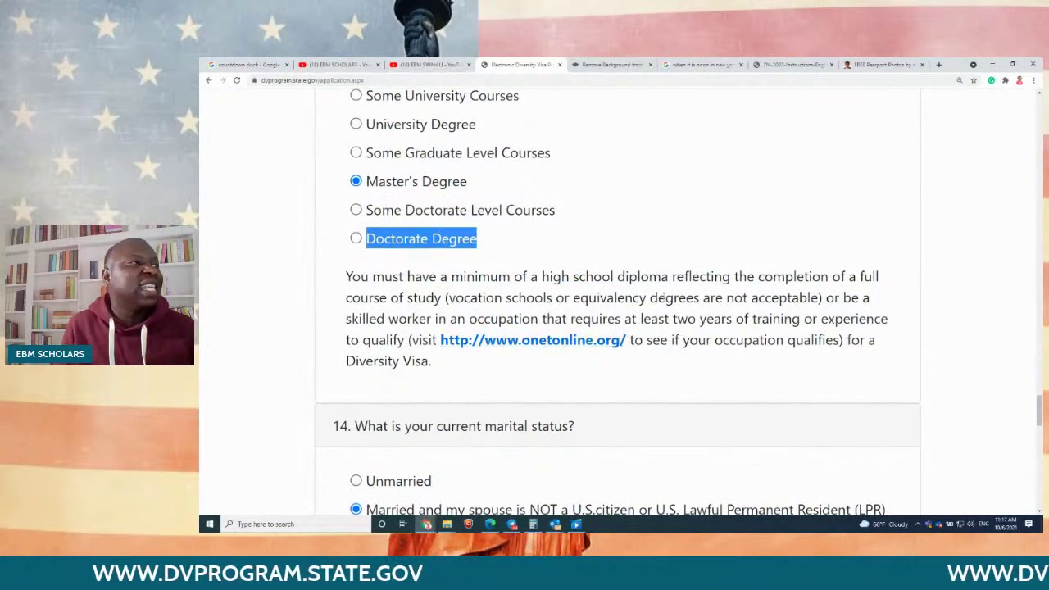
{"action": "left_click", "coordinate": [665, 263]}
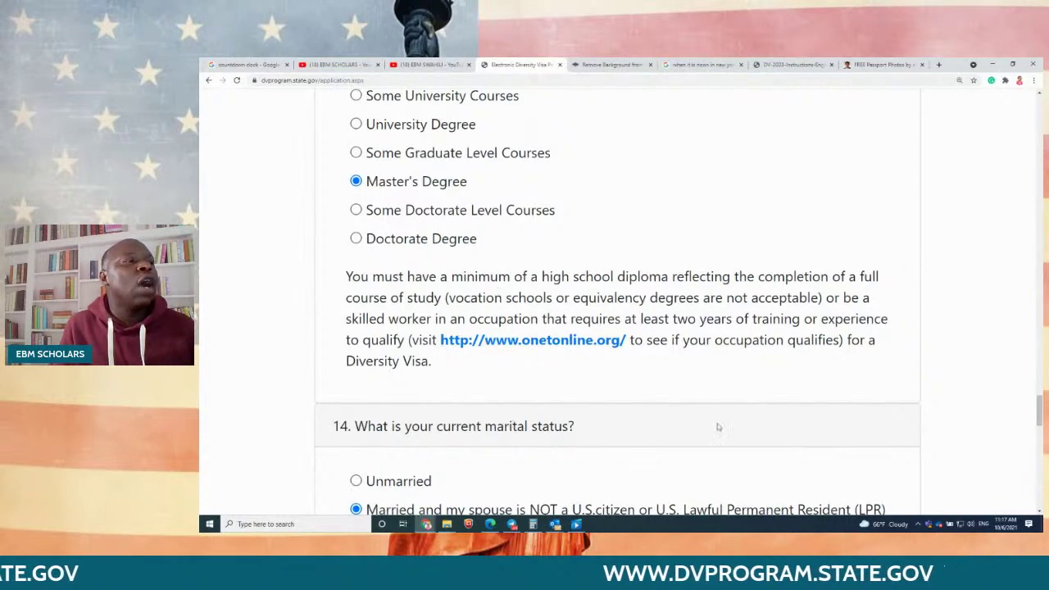
{"action": "scroll", "coordinate": [713, 421], "scroll_direction": "down", "scroll_amount": 4}
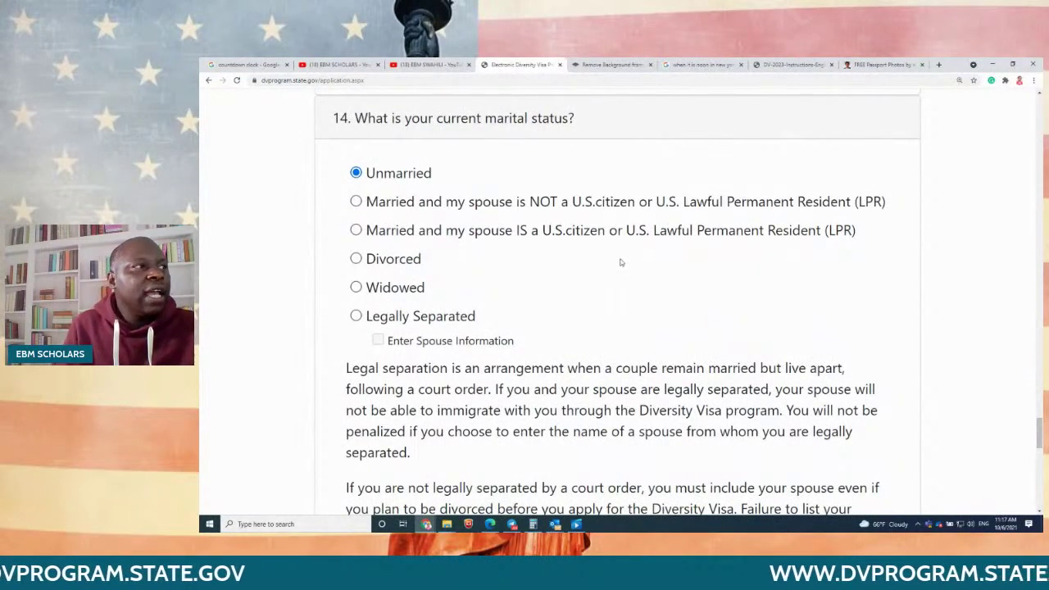
{"action": "scroll", "coordinate": [621, 262], "scroll_direction": "down", "scroll_amount": 5}
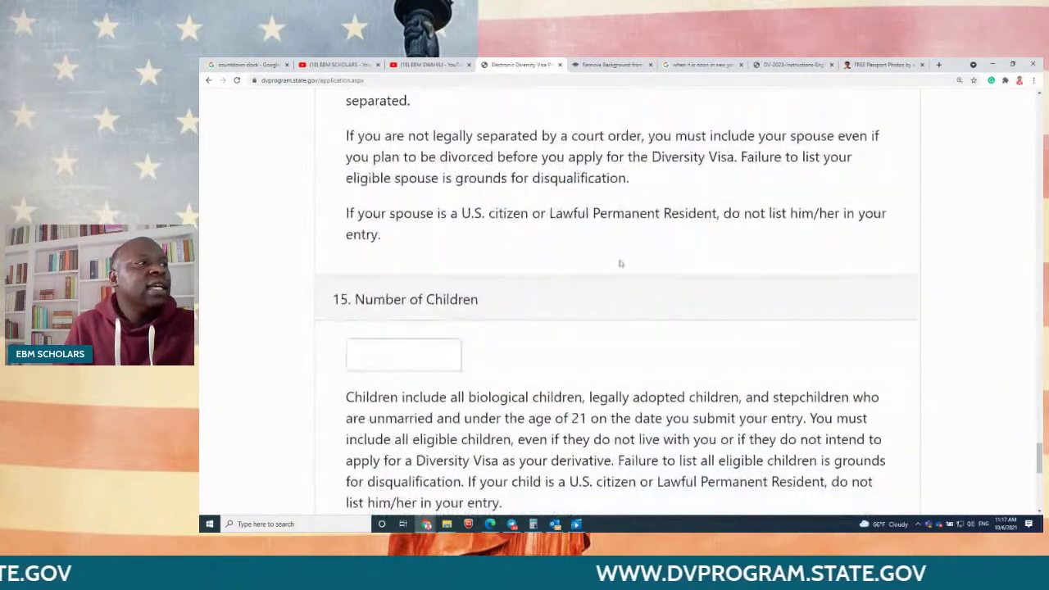
{"action": "left_click", "coordinate": [433, 351]}
{"action": "type", "text": "0"}
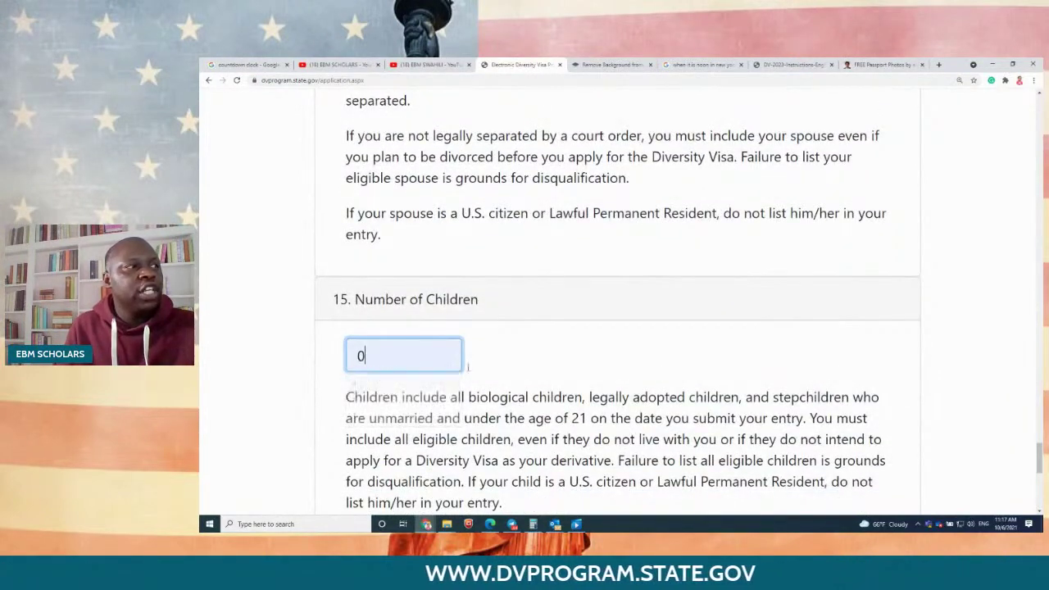
{"action": "scroll", "coordinate": [468, 366], "scroll_direction": "down", "scroll_amount": 3}
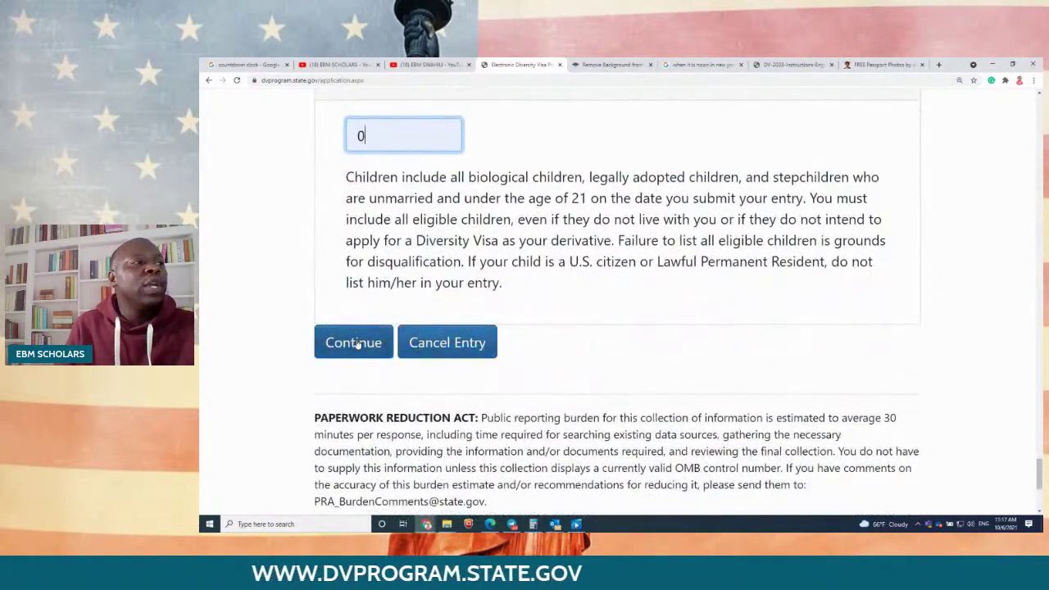
Step: Submit the form, then after the connection-reset error bring the Edge window showing the DV site into view
{"action": "left_click", "coordinate": [355, 343]}
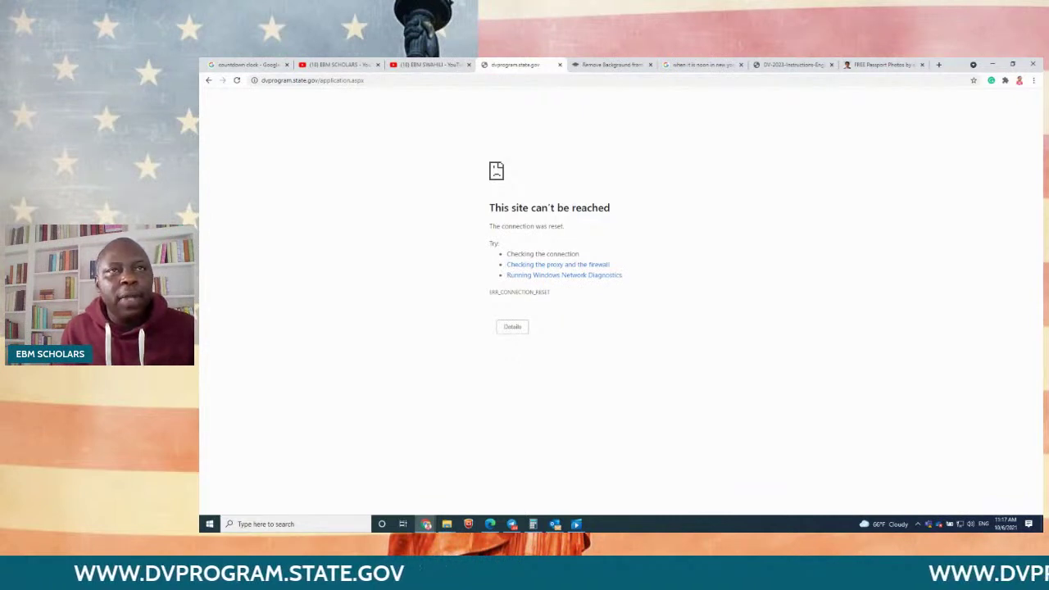
{"action": "key", "text": "alt+Tab"}
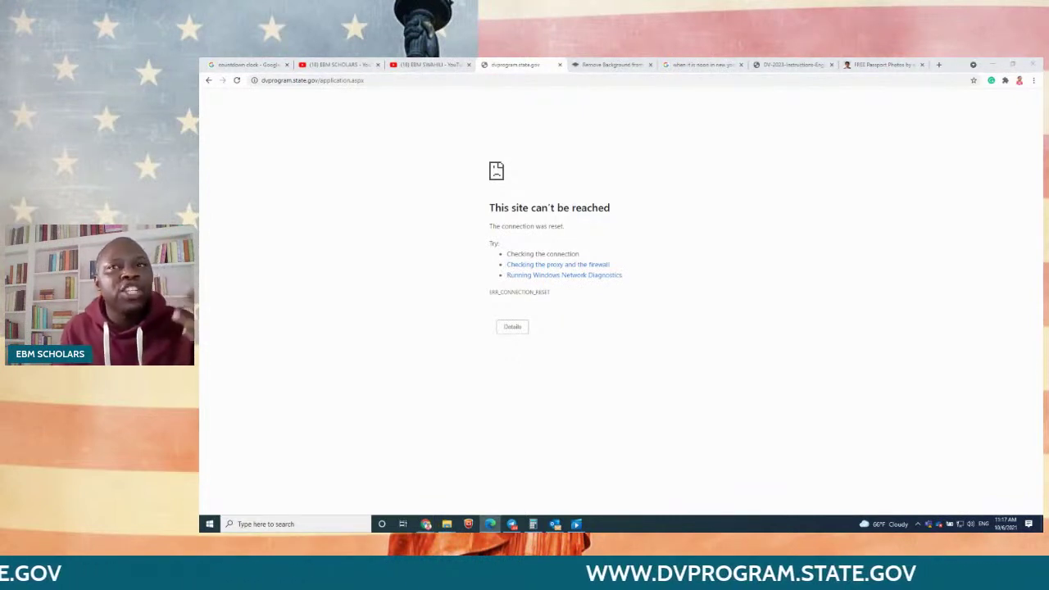
{"action": "left_click_drag", "start_coordinate": [1040, 328], "coordinate": [546, 217]}
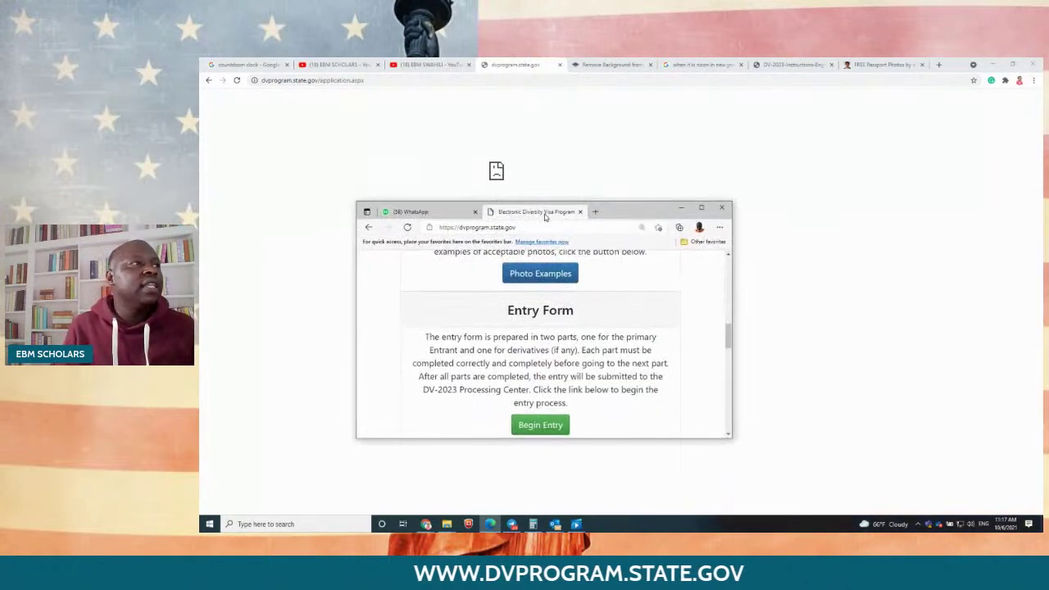
Step: Maximize Edge, reload dvprogram.state.gov and enter the picture authentication code
{"action": "left_click", "coordinate": [702, 209]}
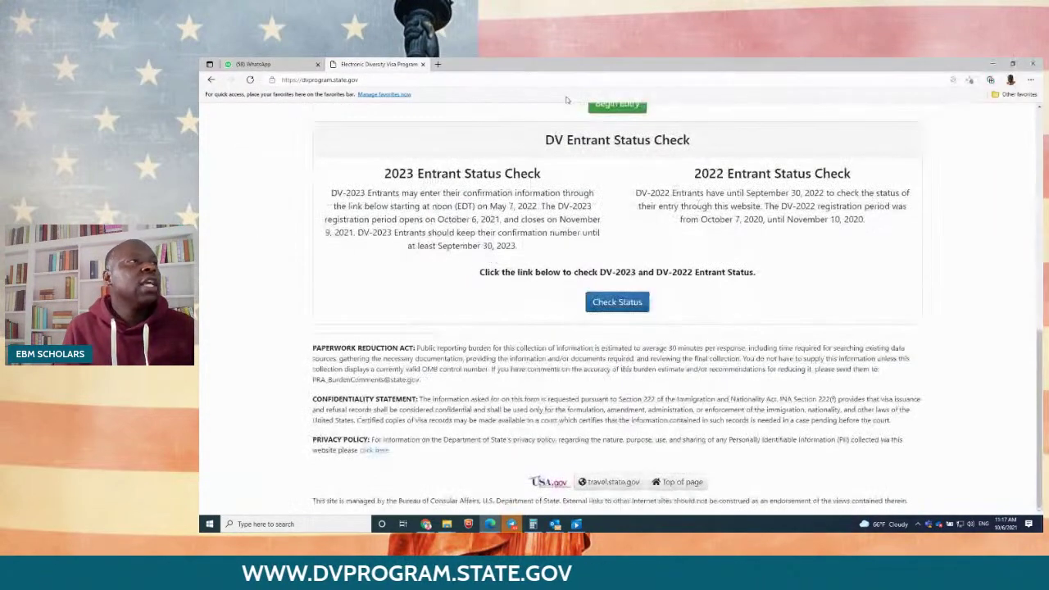
{"action": "key", "text": "Return"}
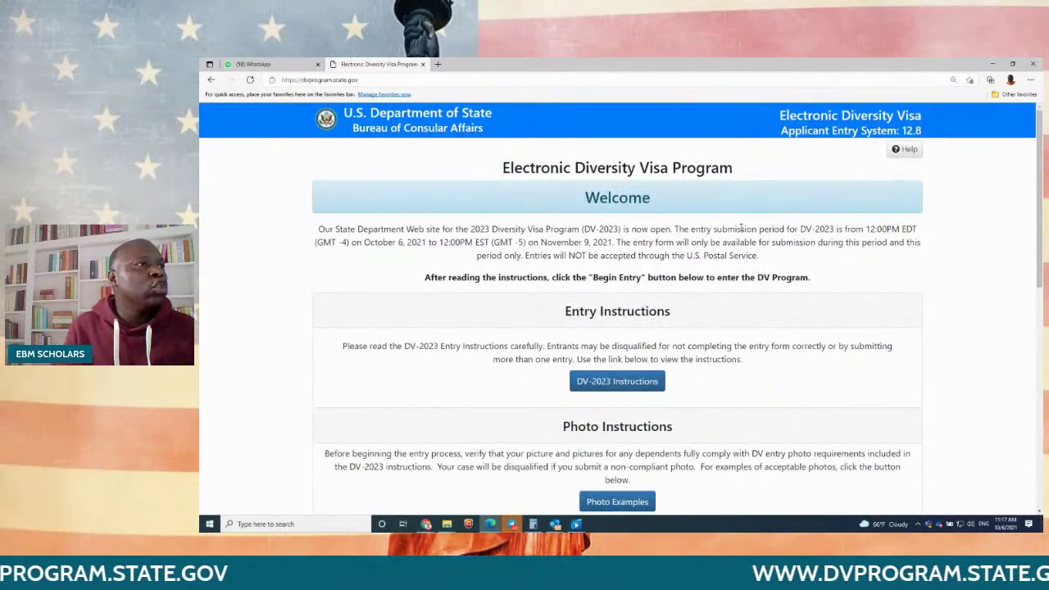
{"action": "scroll", "coordinate": [631, 302], "scroll_direction": "down", "scroll_amount": 4}
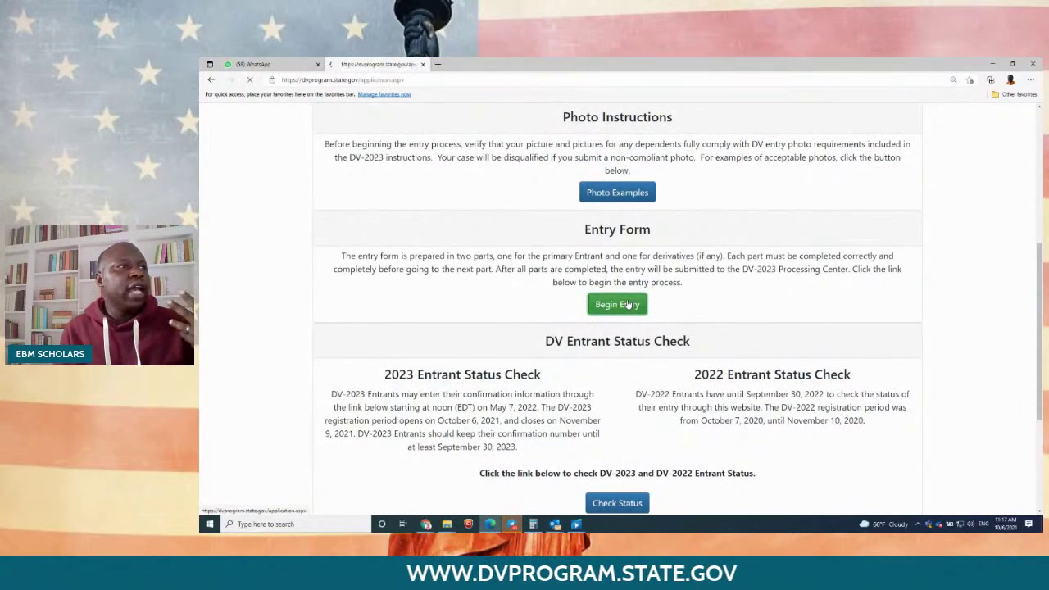
{"action": "left_click", "coordinate": [401, 322]}
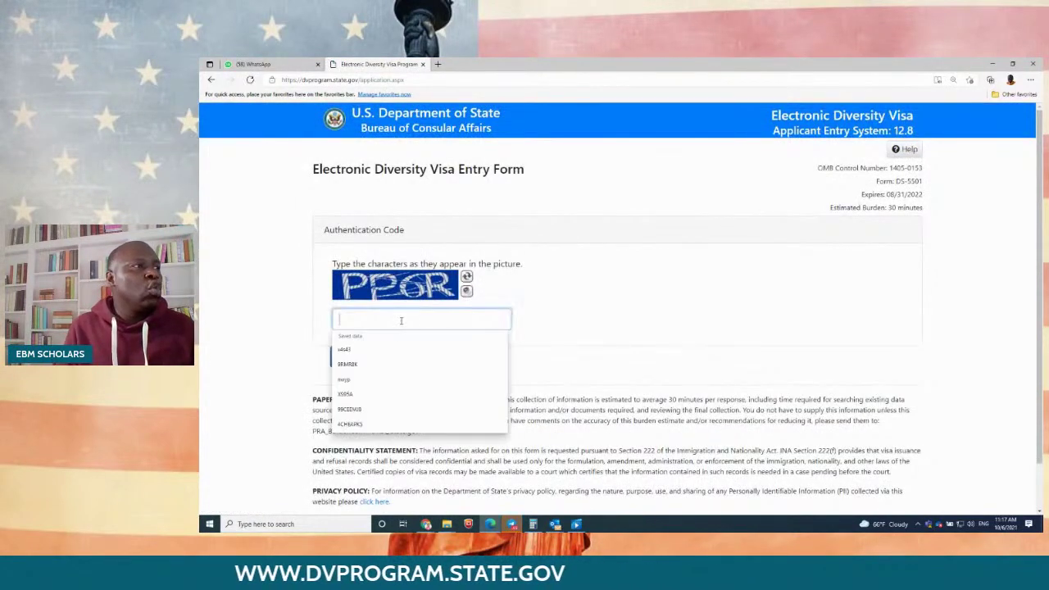
{"action": "type", "text": "PP"}
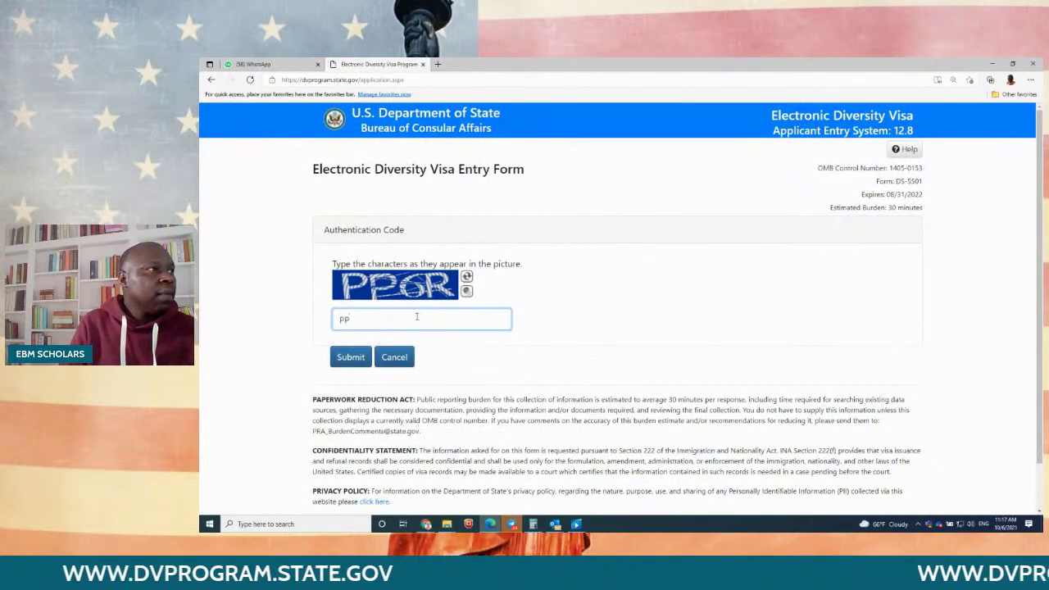
{"action": "type", "text": "6"}
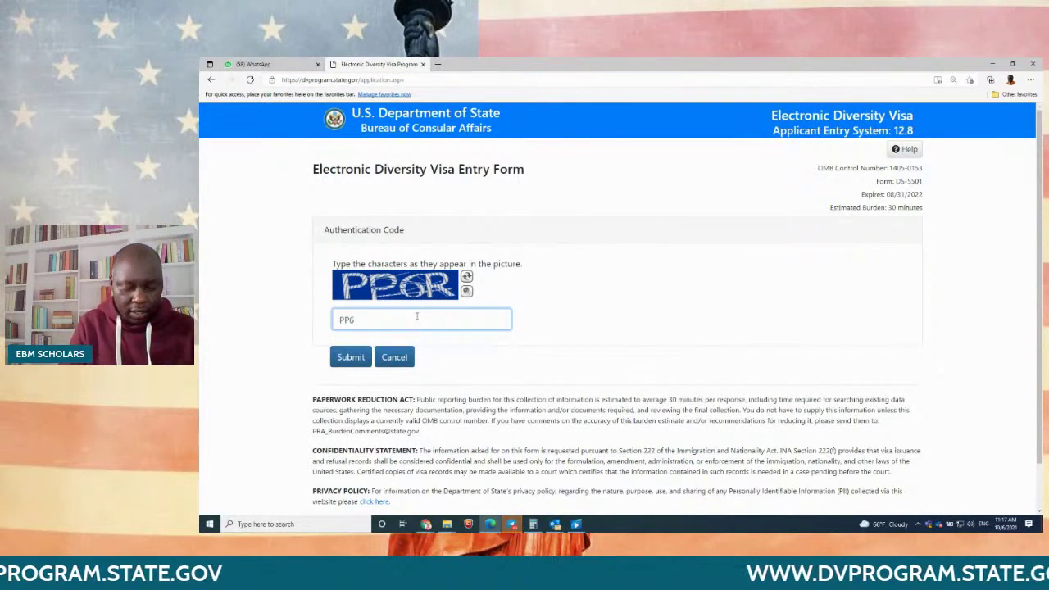
{"action": "type", "text": "R"}
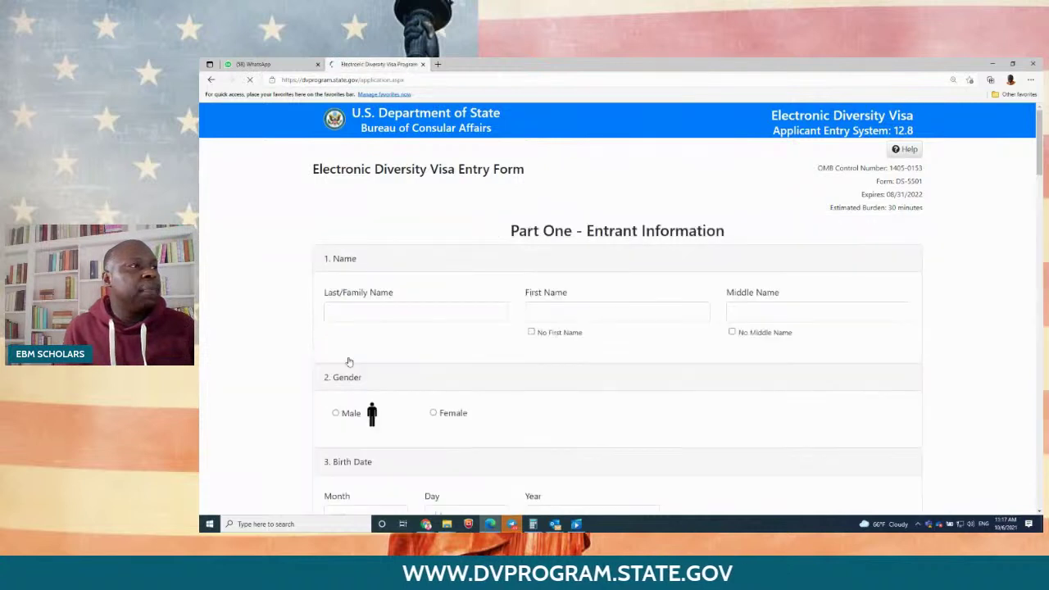
Step: Enter the entrant's last name and first name
{"action": "left_click", "coordinate": [386, 314]}
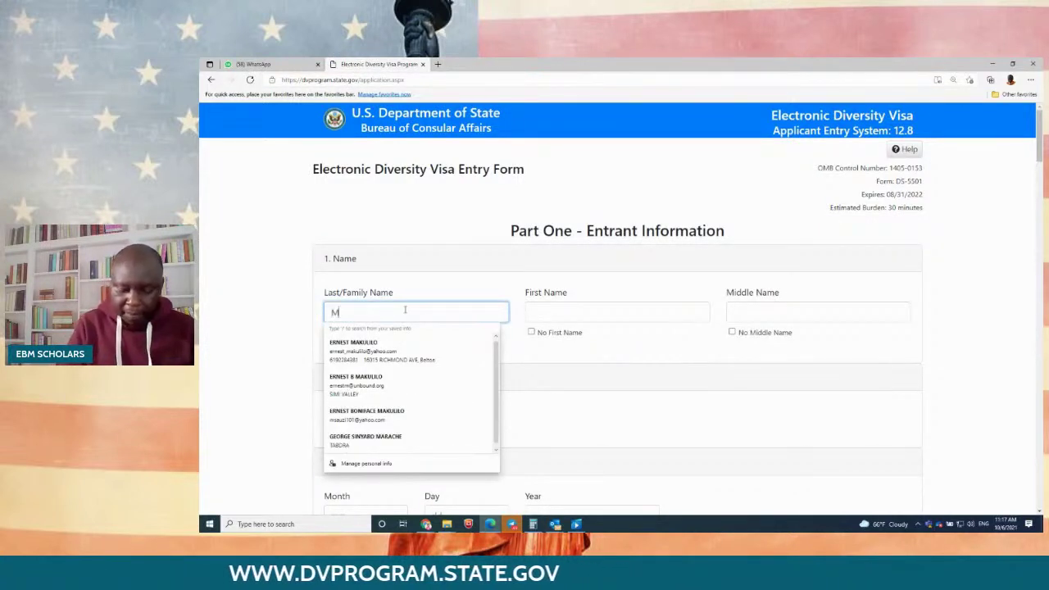
{"action": "key", "text": "Tab"}
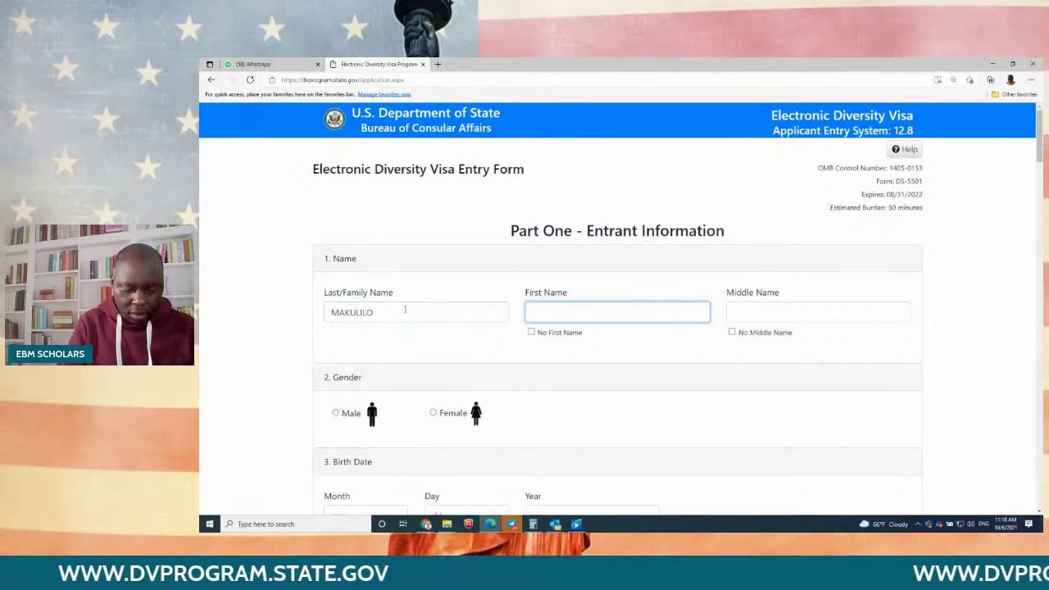
{"action": "key", "text": "Tab"}
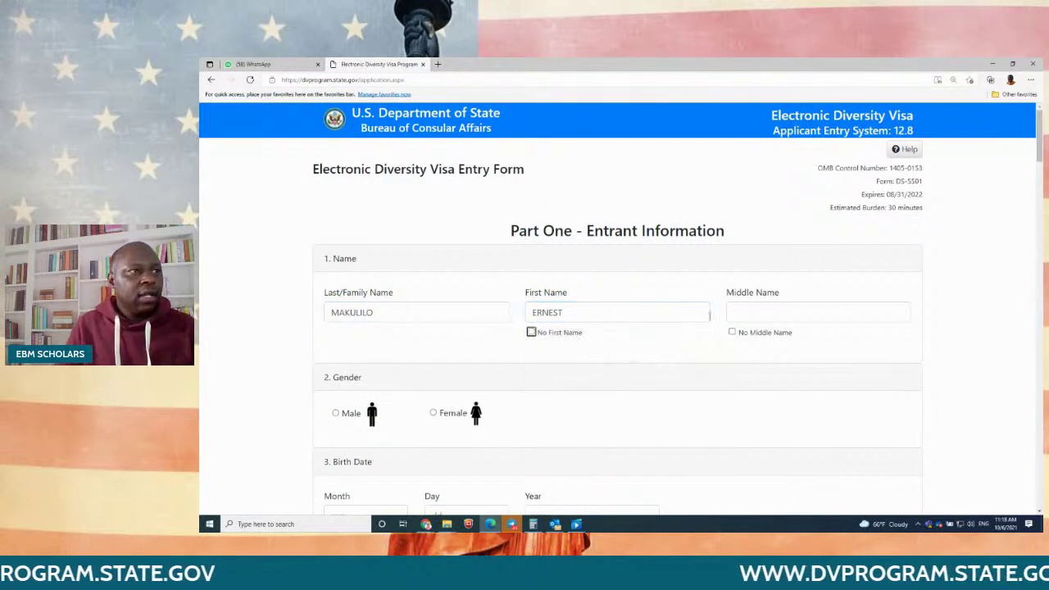
Step: Fill in the entrant's middle name and set the gender to Male
{"action": "left_click", "coordinate": [736, 331]}
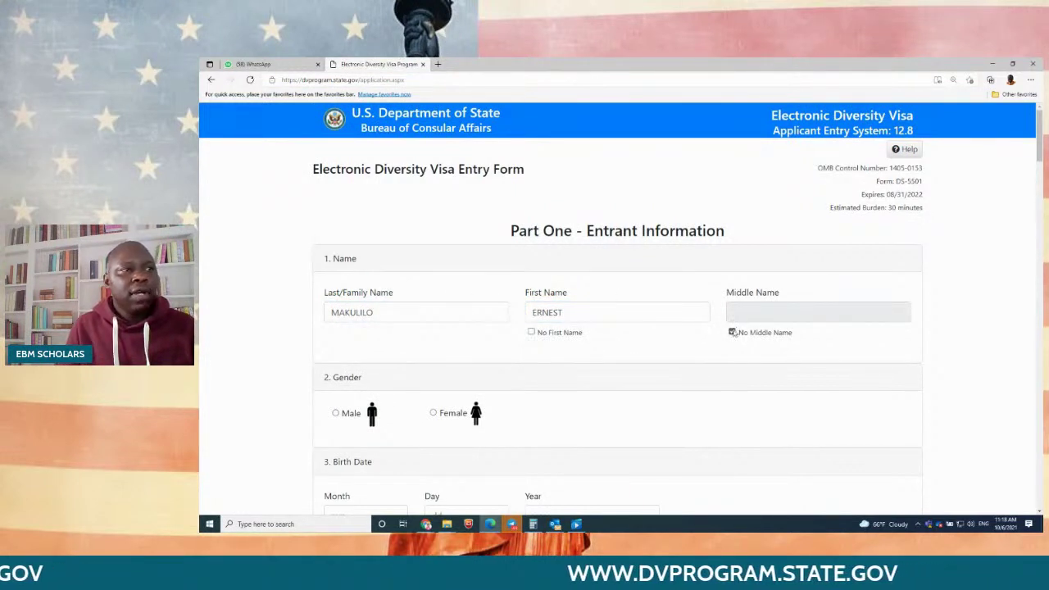
{"action": "left_click", "coordinate": [733, 332]}
{"action": "left_click", "coordinate": [742, 313]}
{"action": "type", "text": "BO"}
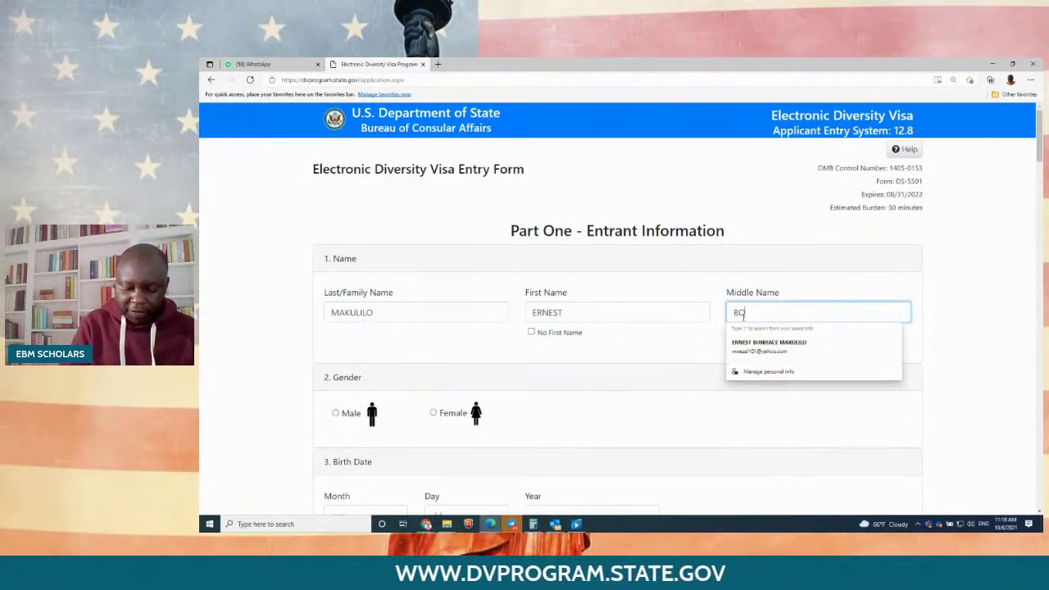
{"action": "key", "text": "BackSpace"}
{"action": "type", "text": "NI"}
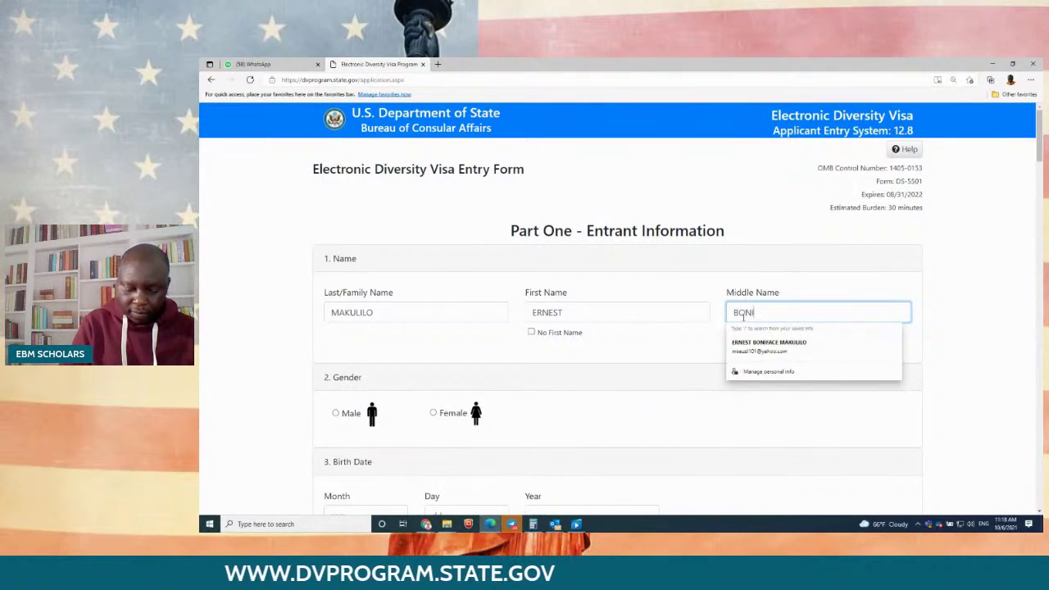
{"action": "type", "text": "FACE"}
{"action": "left_click", "coordinate": [335, 414]}
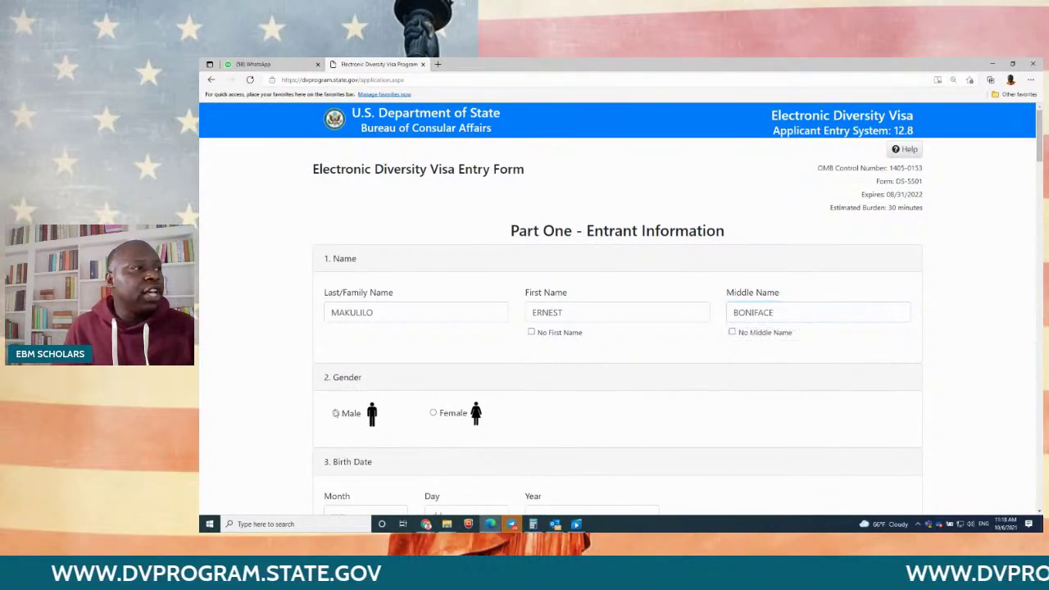
{"action": "scroll", "coordinate": [594, 372], "scroll_direction": "down", "scroll_amount": 2}
{"action": "scroll", "coordinate": [593, 372], "scroll_direction": "down", "scroll_amount": 2}
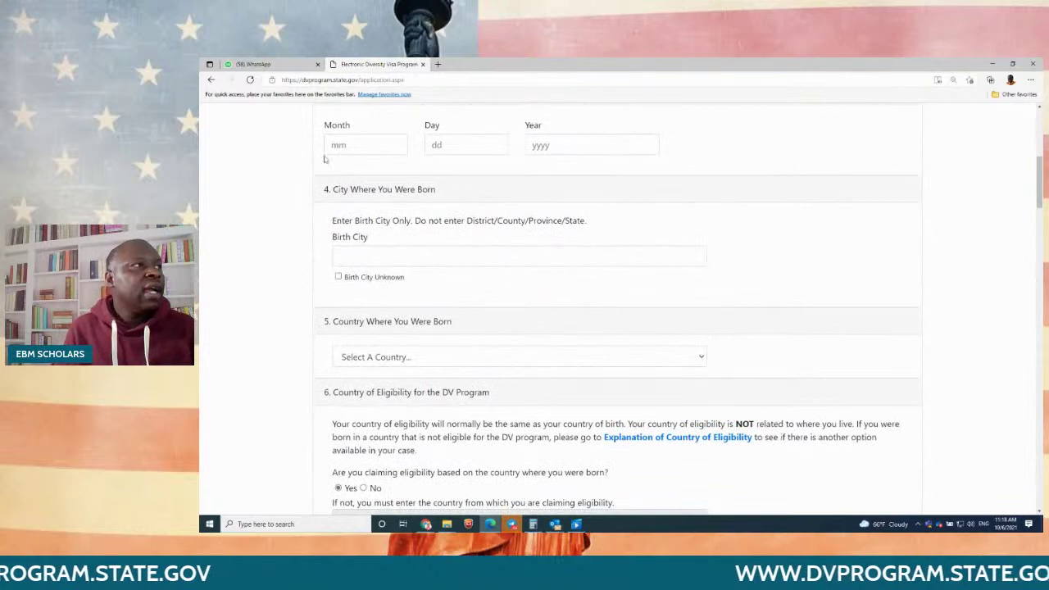
Step: Enter the entrant's birth date and birth city
{"action": "left_click", "coordinate": [364, 145]}
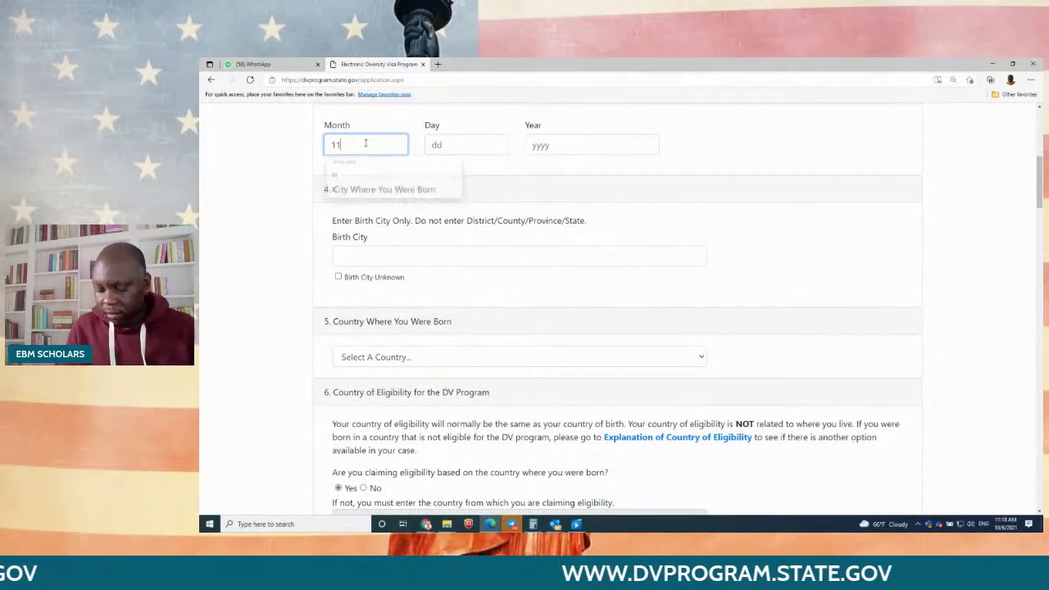
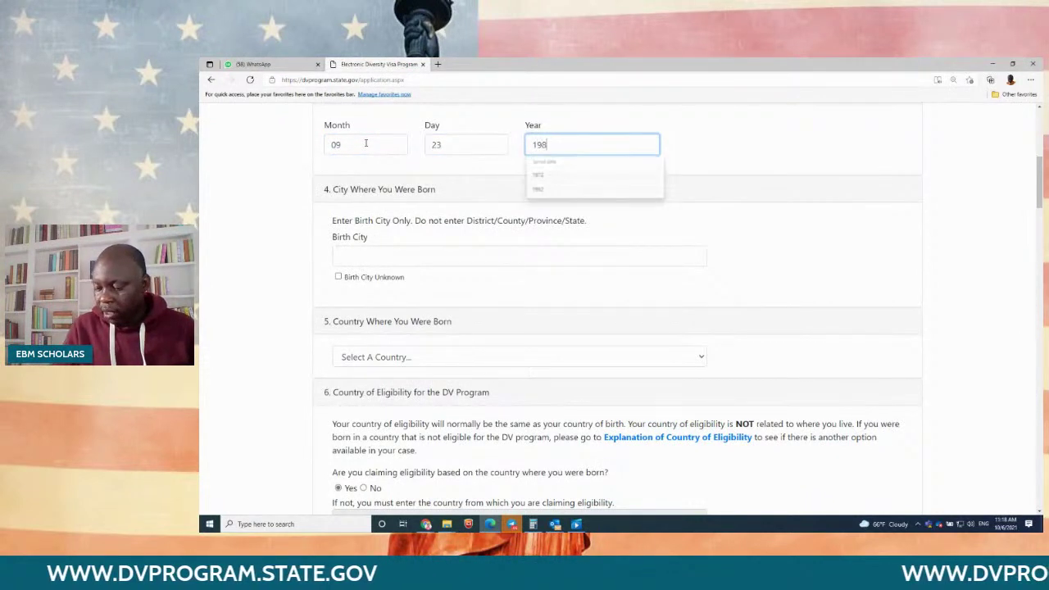
{"action": "left_click", "coordinate": [358, 253]}
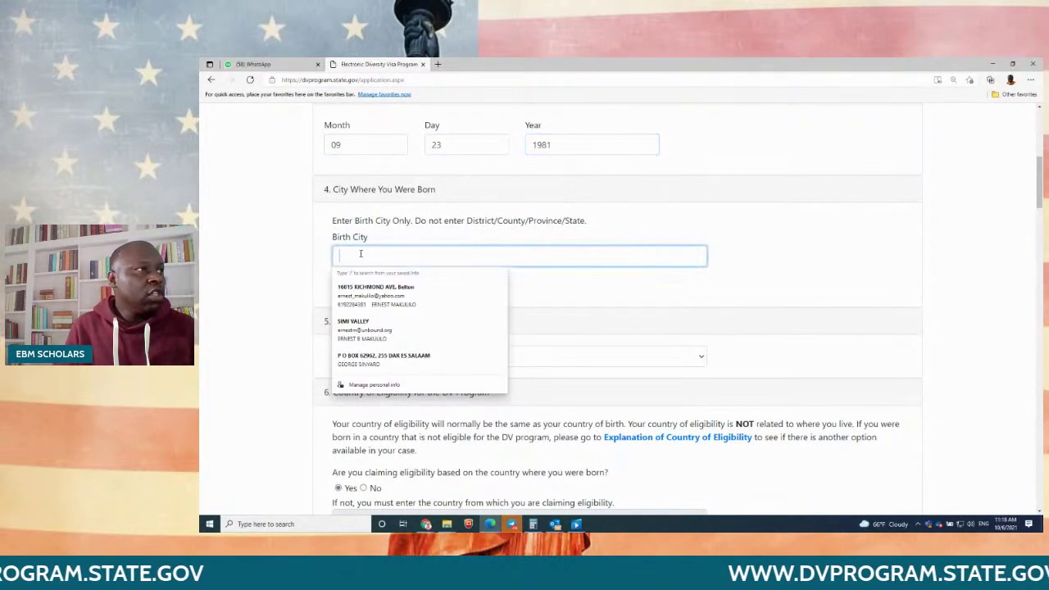
{"action": "type", "text": "KIGOMA"}
{"action": "key", "text": "Tab"}
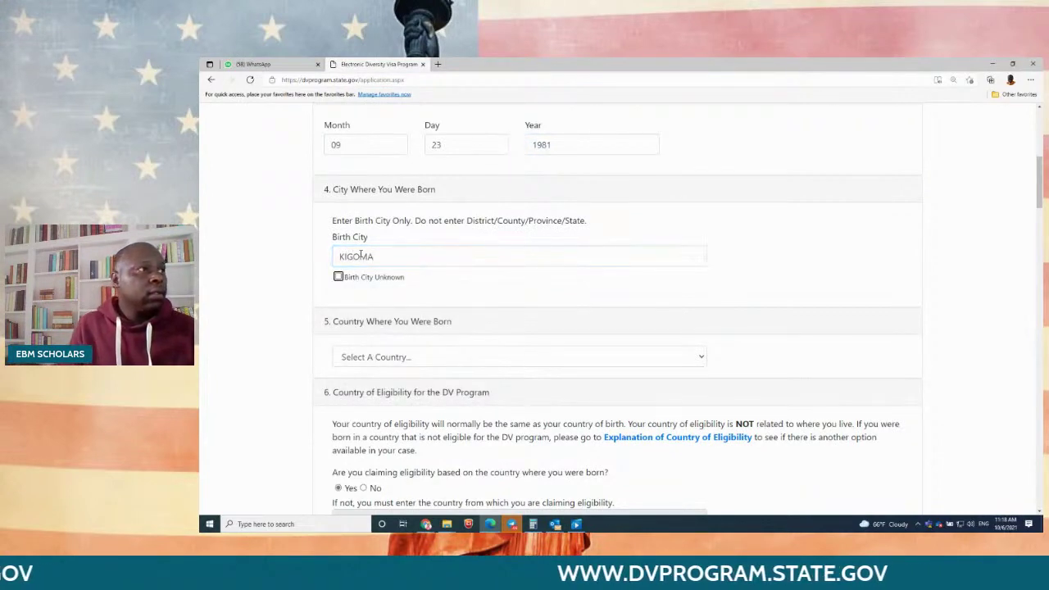
Step: Choose Tanzania as the country of birth by typing 'tan'
{"action": "scroll", "coordinate": [366, 259], "scroll_direction": "down", "scroll_amount": 3}
{"action": "left_click", "coordinate": [413, 235]}
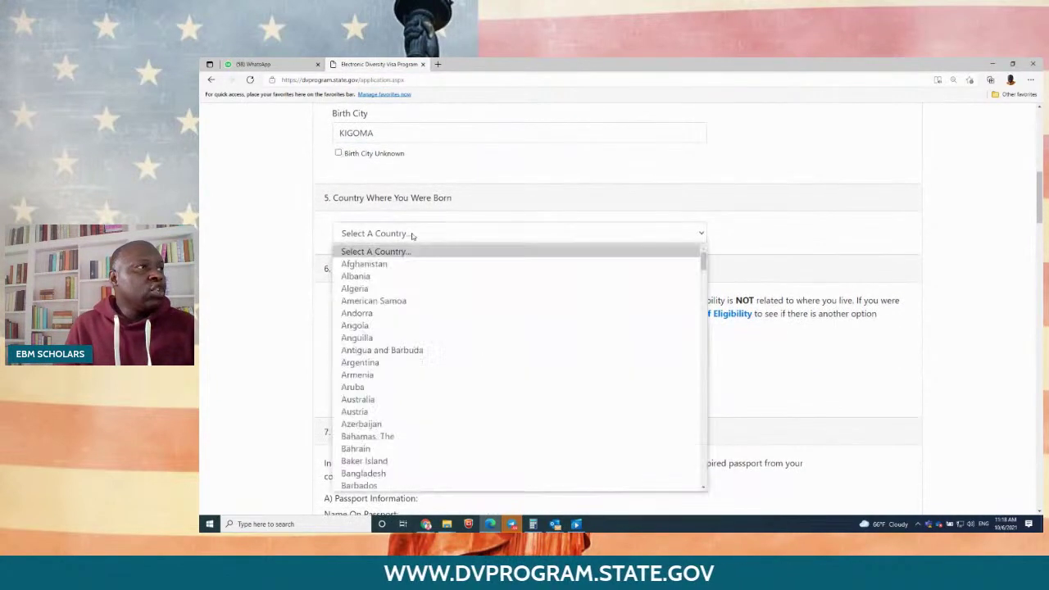
{"action": "type", "text": "tan"}
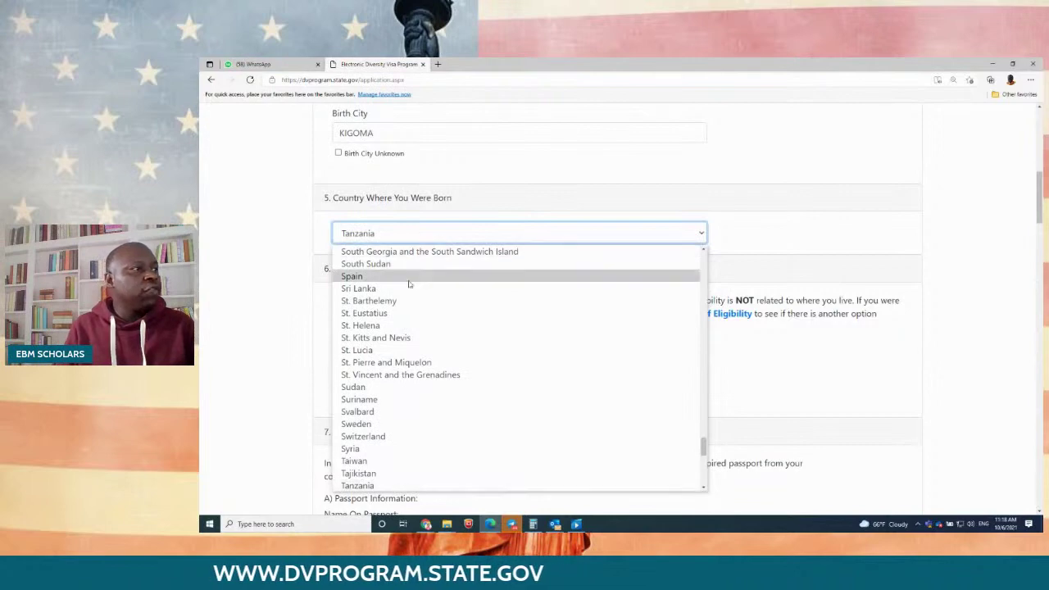
{"action": "left_click", "coordinate": [392, 485]}
{"action": "scroll", "coordinate": [404, 275], "scroll_direction": "down", "scroll_amount": 3}
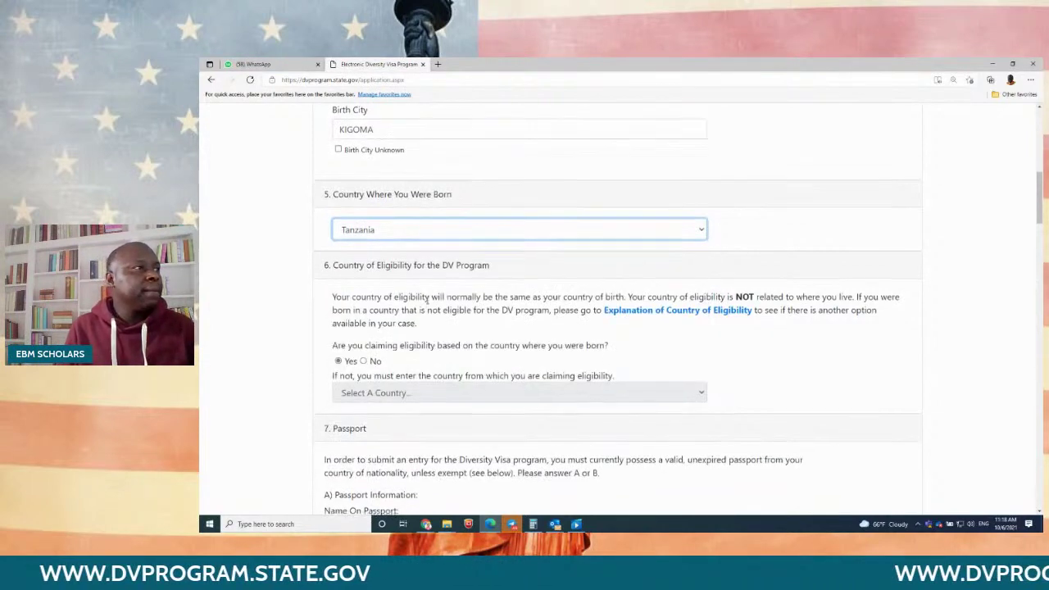
{"action": "scroll", "coordinate": [410, 279], "scroll_direction": "down", "scroll_amount": 3}
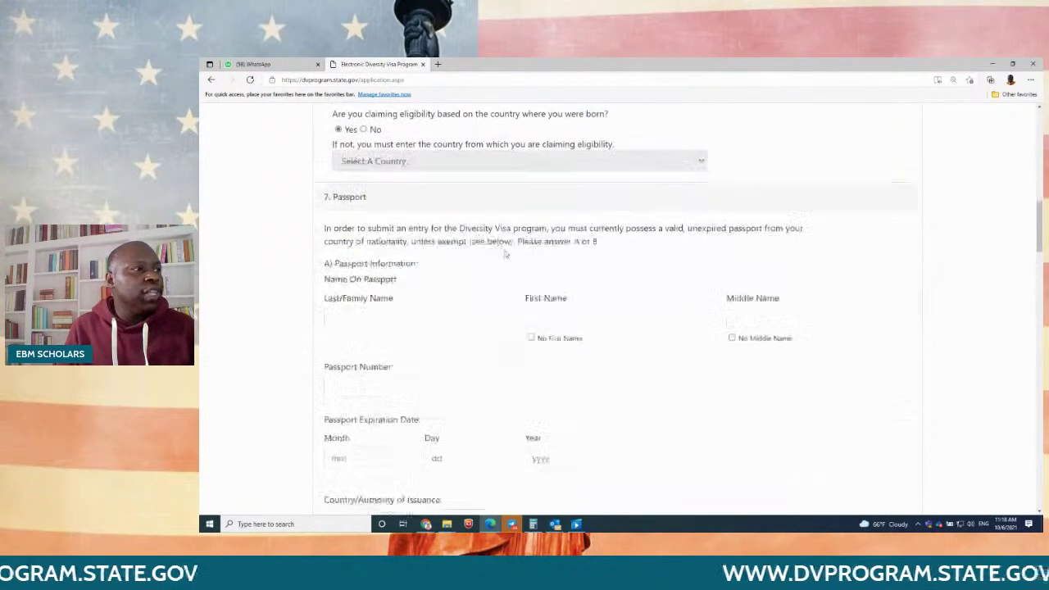
Step: Enter the passport holder's last, first and middle names and the passport number
{"action": "left_click", "coordinate": [423, 305]}
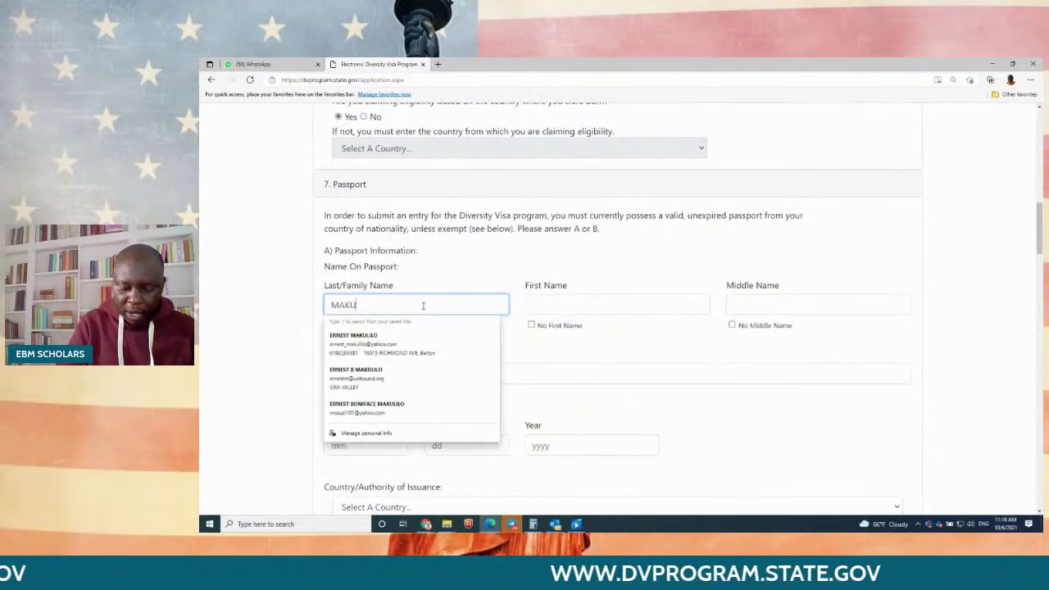
{"action": "key", "text": "Tab"}
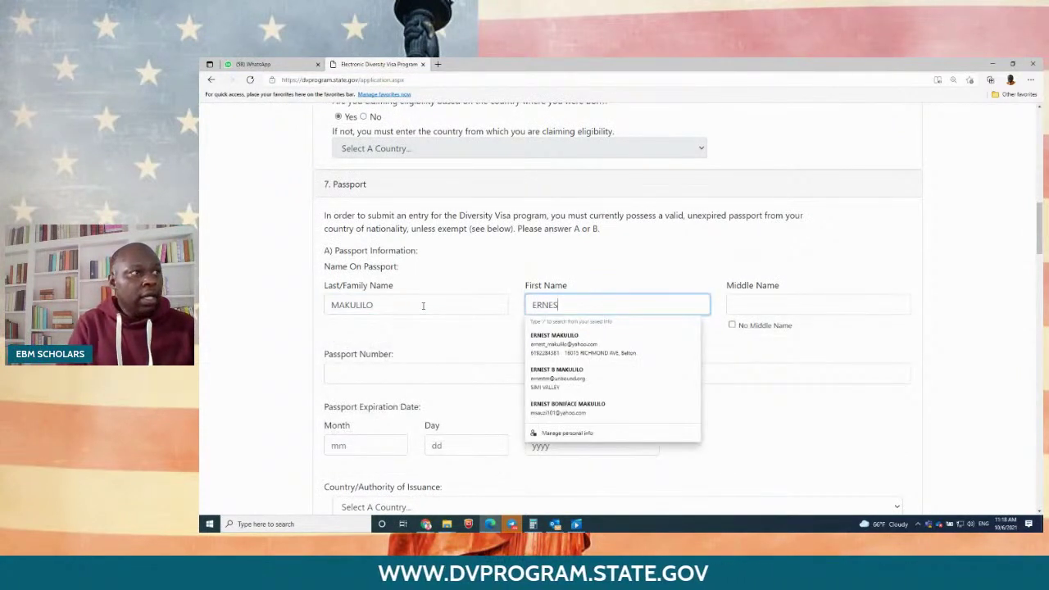
{"action": "key", "text": "Tab"}
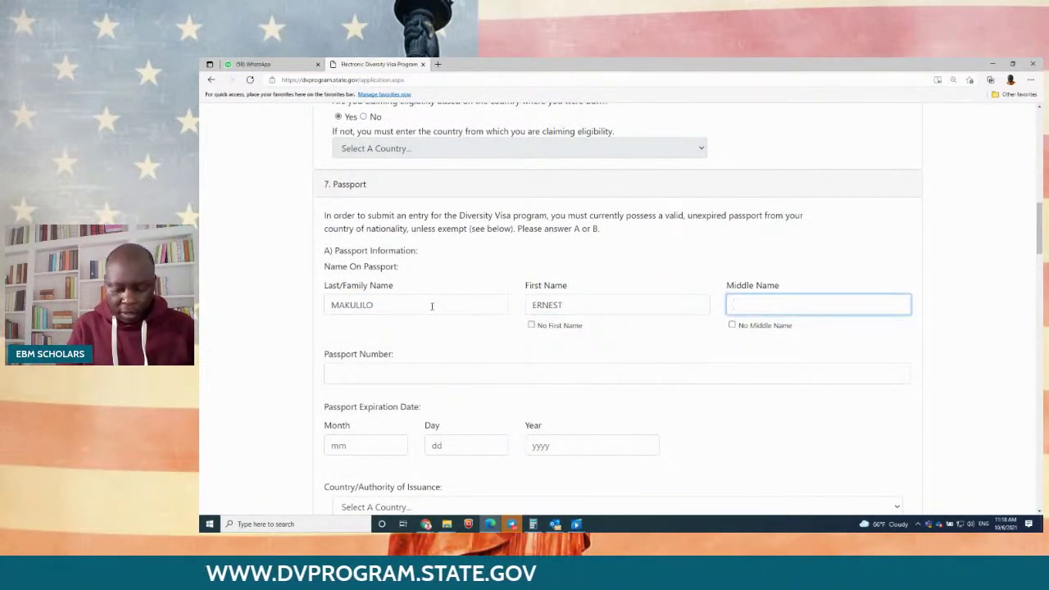
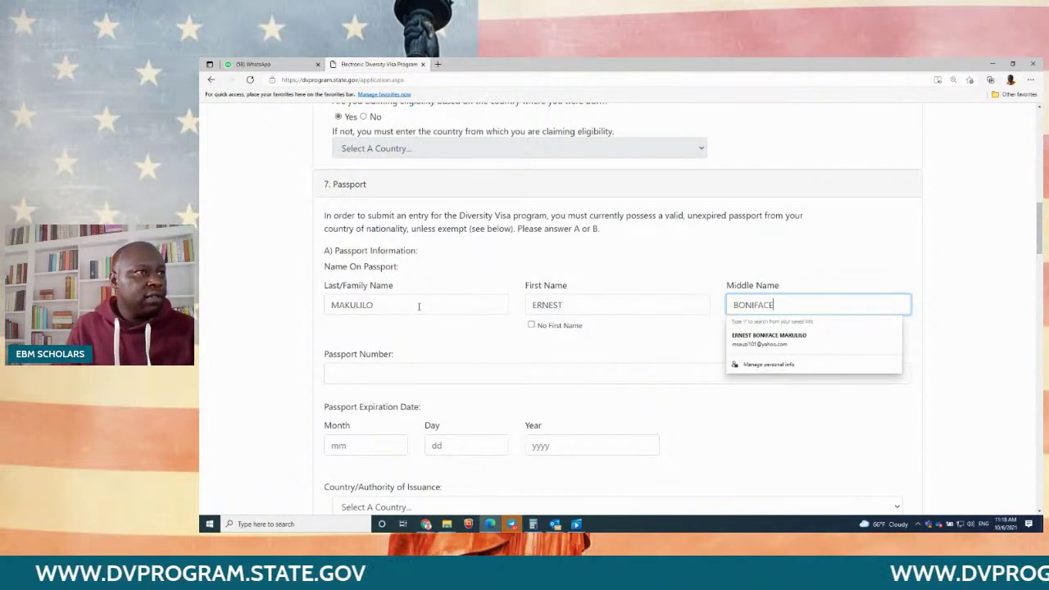
{"action": "left_click", "coordinate": [416, 373]}
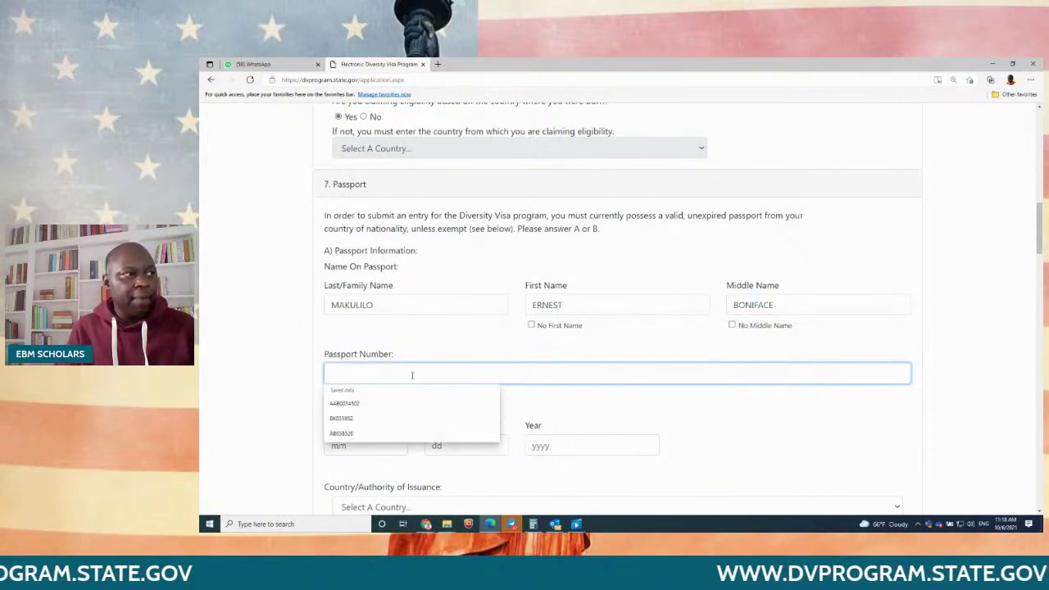
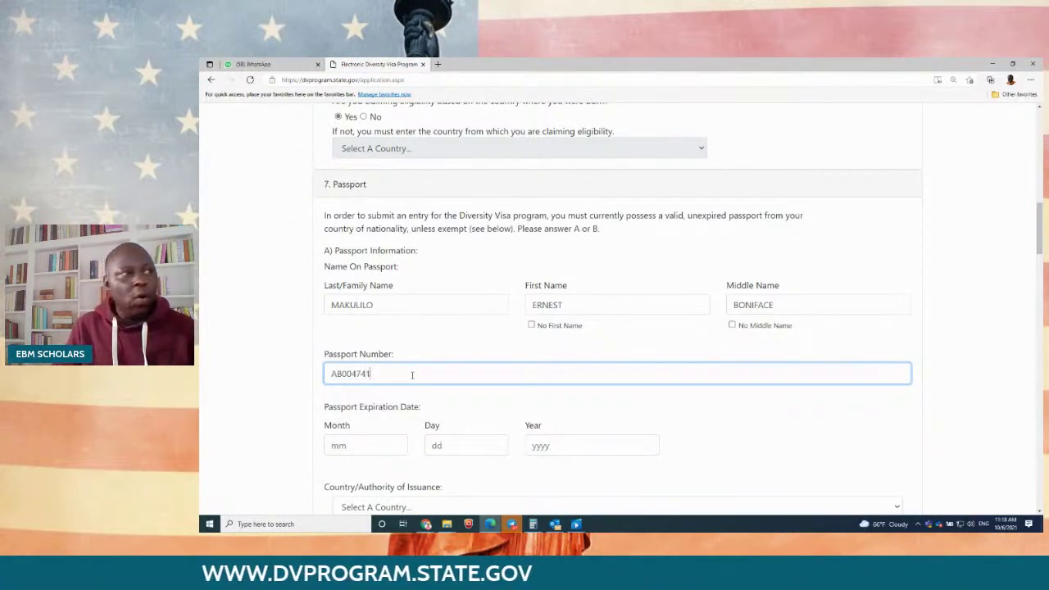
Step: Set the passport expiry date to 10/07/2021
{"action": "scroll", "coordinate": [240, 338], "scroll_direction": "down", "scroll_amount": 2}
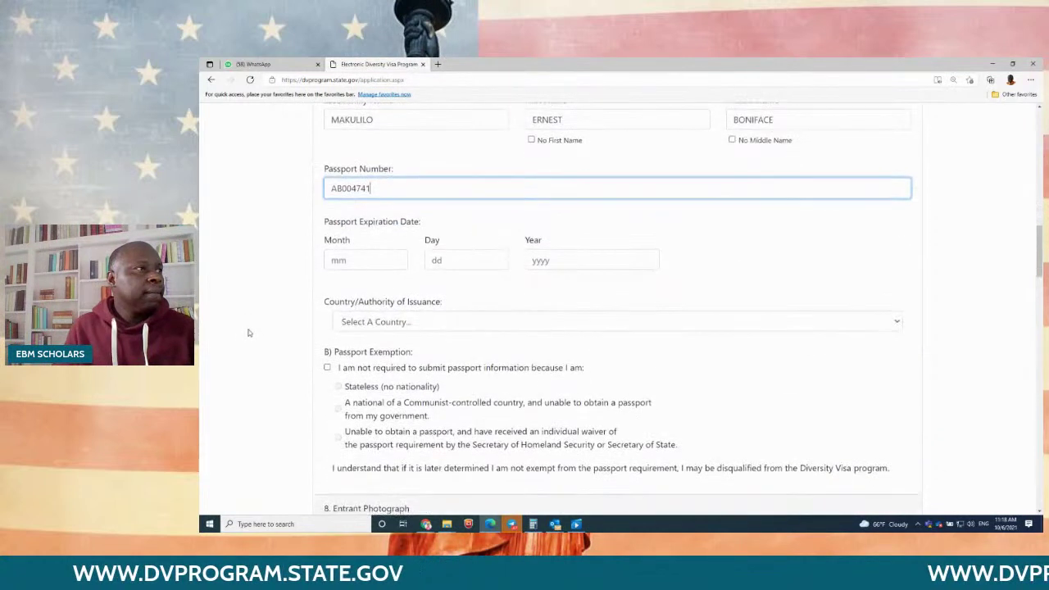
{"action": "left_click", "coordinate": [344, 261]}
{"action": "type", "text": "10"}
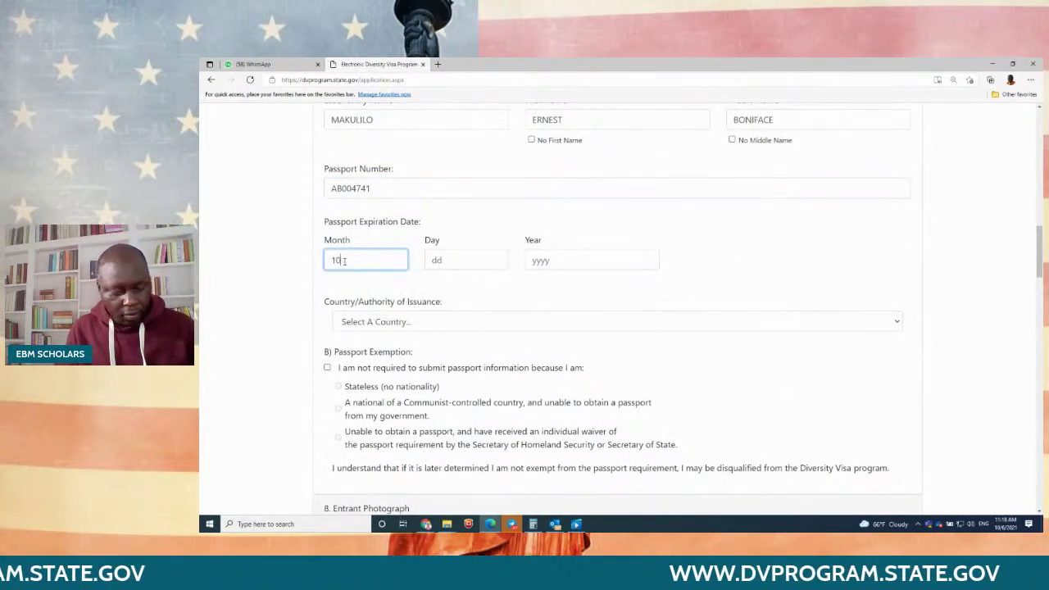
{"action": "key", "text": "Tab"}
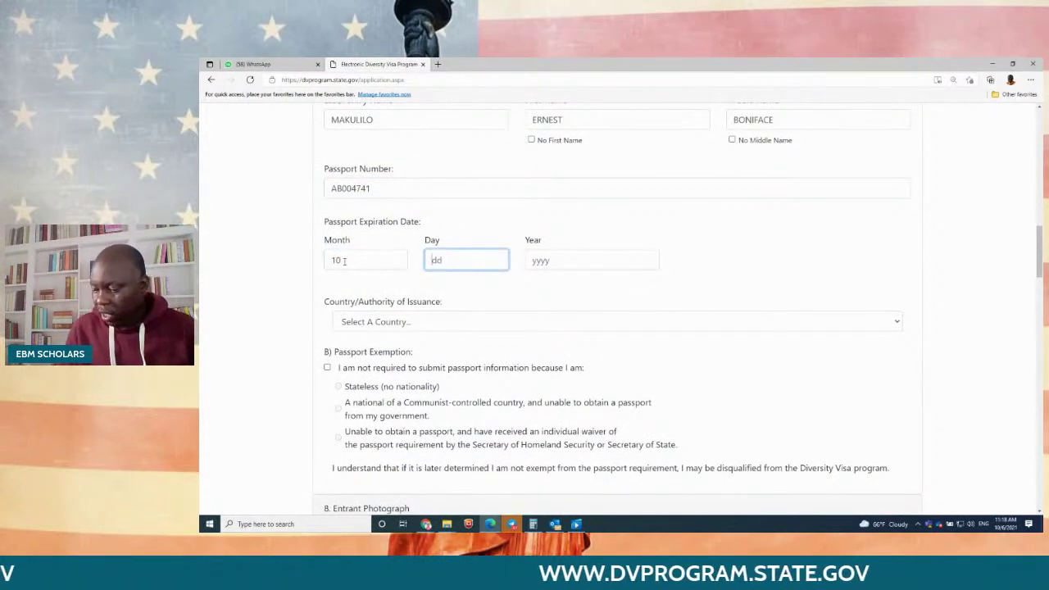
{"action": "type", "text": "07"}
{"action": "key", "text": "Tab"}
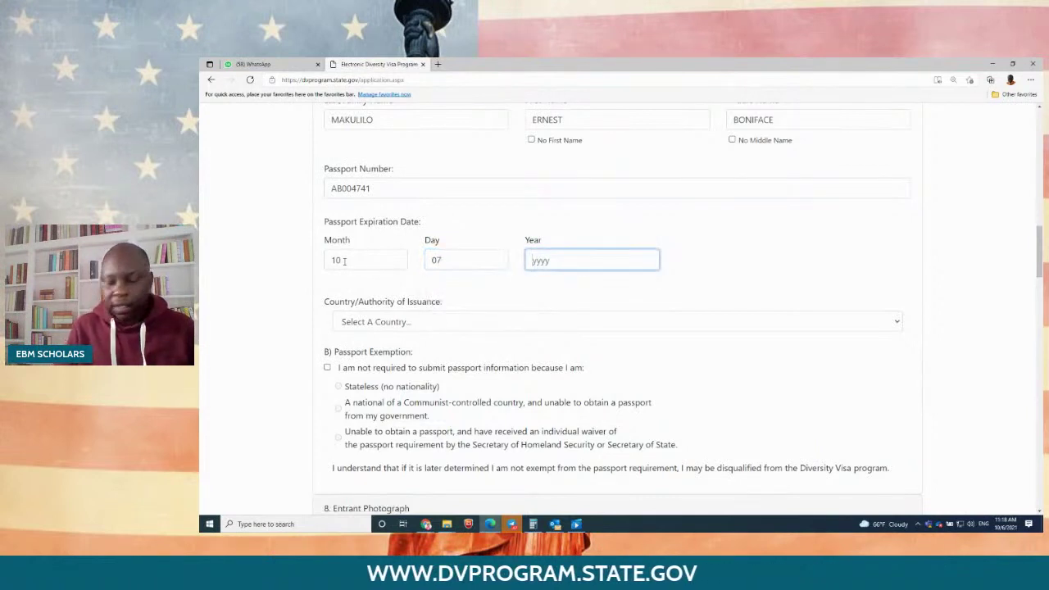
{"action": "type", "text": "2021"}
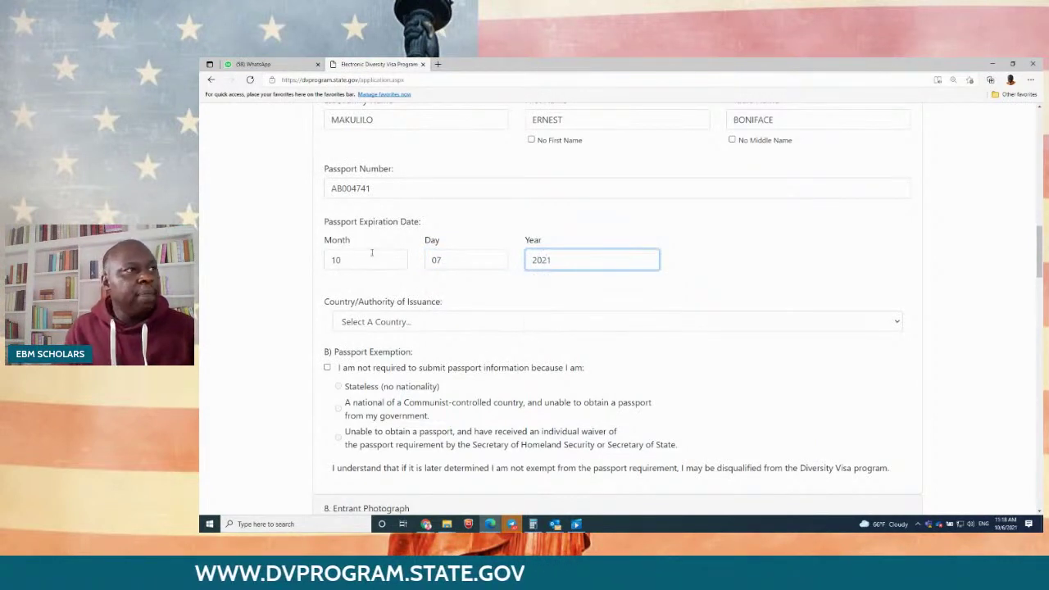
Step: Choose Tanzania as the passport's Country/Authority of Issuance
{"action": "scroll", "coordinate": [694, 257], "scroll_direction": "down", "scroll_amount": 3}
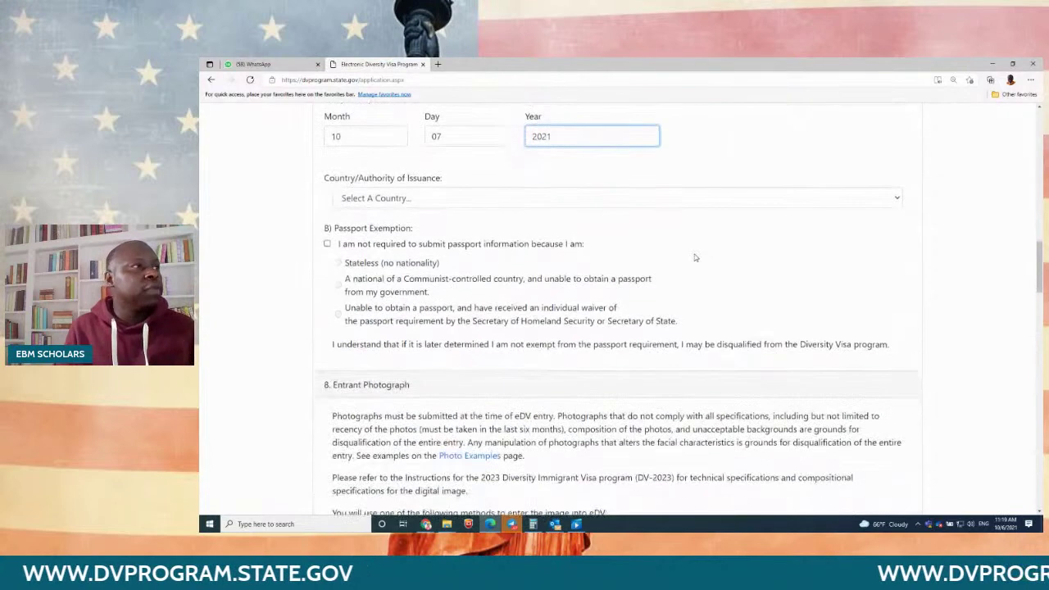
{"action": "left_click", "coordinate": [388, 197]}
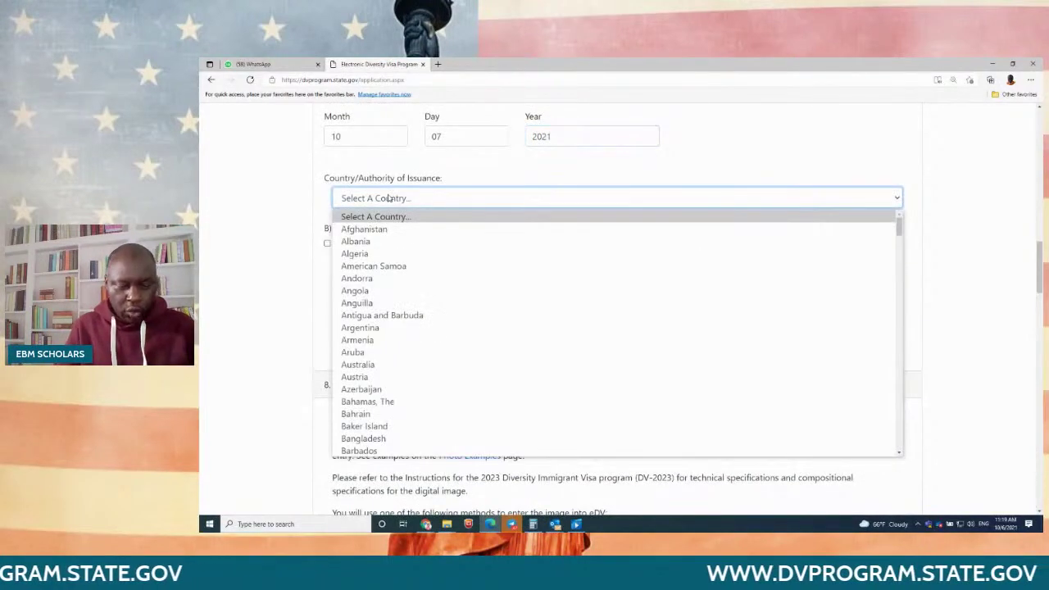
{"action": "type", "text": "tan"}
{"action": "key", "text": "Down"}
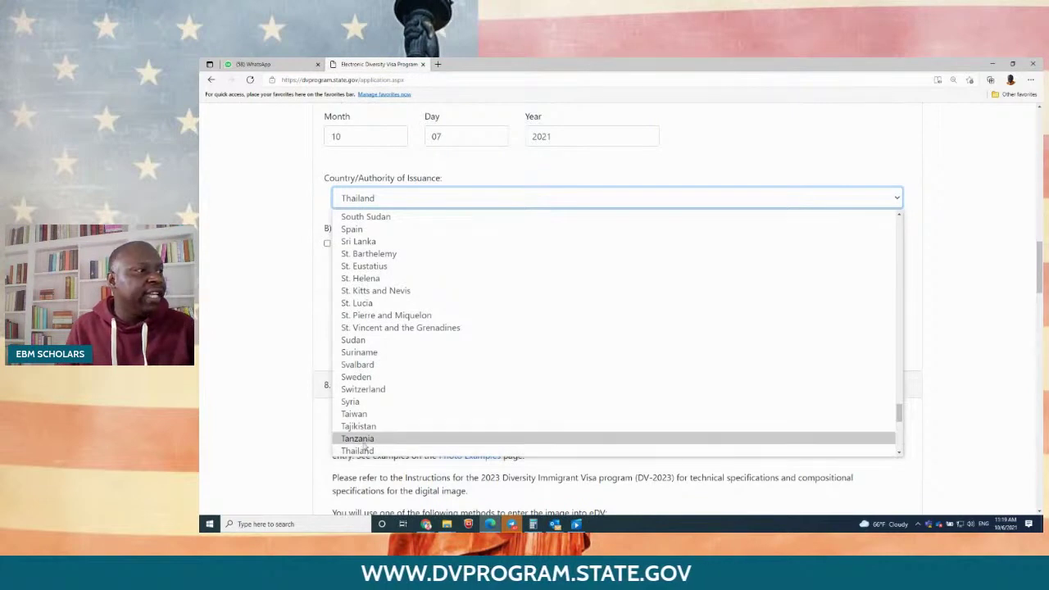
{"action": "left_click", "coordinate": [358, 438]}
{"action": "scroll", "coordinate": [365, 442], "scroll_direction": "down", "scroll_amount": 4}
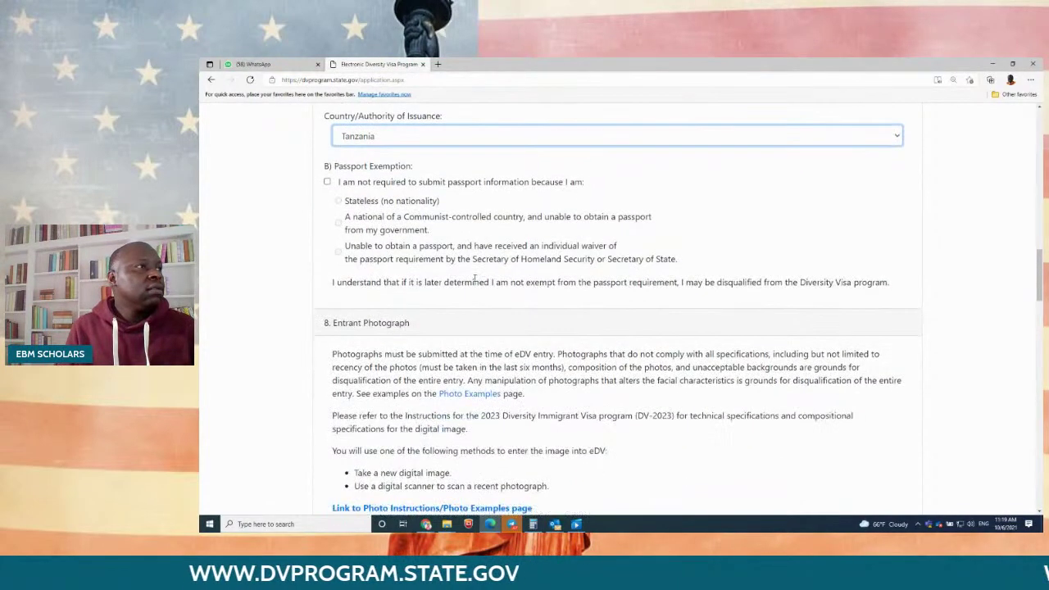
{"action": "scroll", "coordinate": [476, 276], "scroll_direction": "down", "scroll_amount": 3}
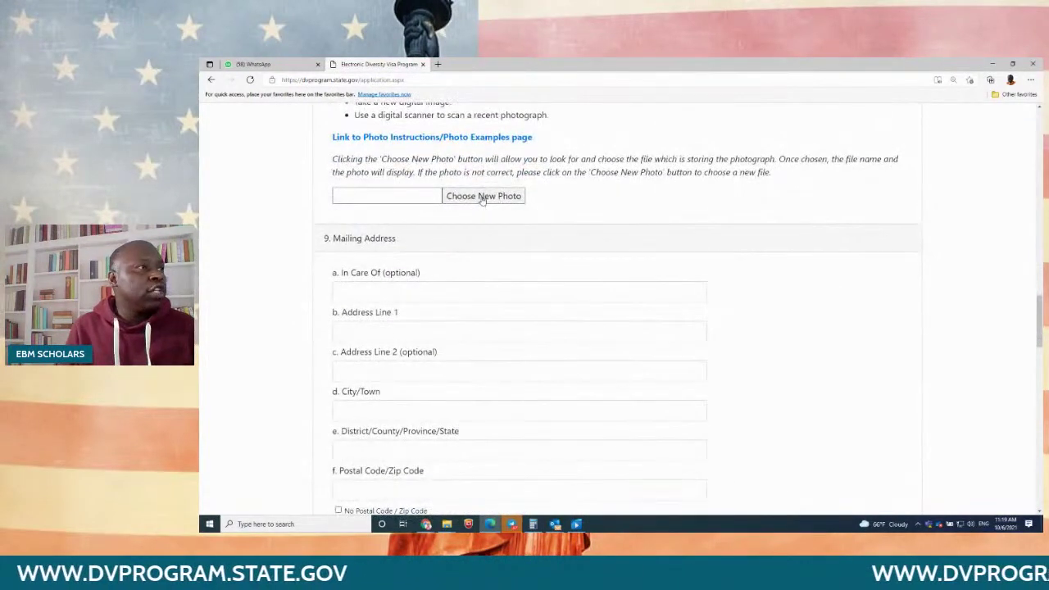
Step: Upload the entrant photo NfIbYOKVH2_sheet.jpeg from the Downloads folder
{"action": "left_click", "coordinate": [484, 196]}
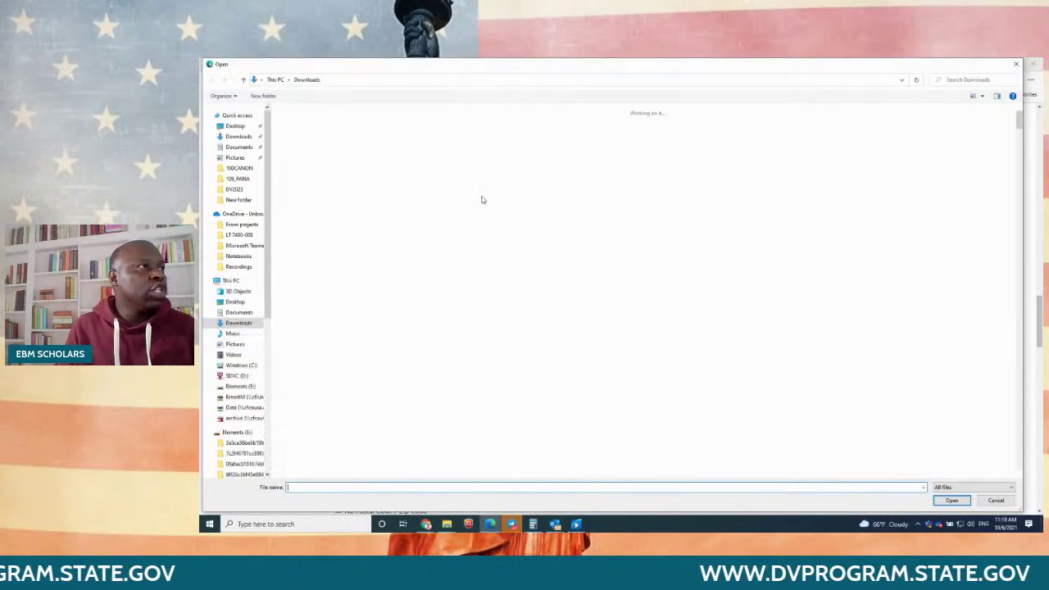
{"action": "double_click", "coordinate": [546, 141]}
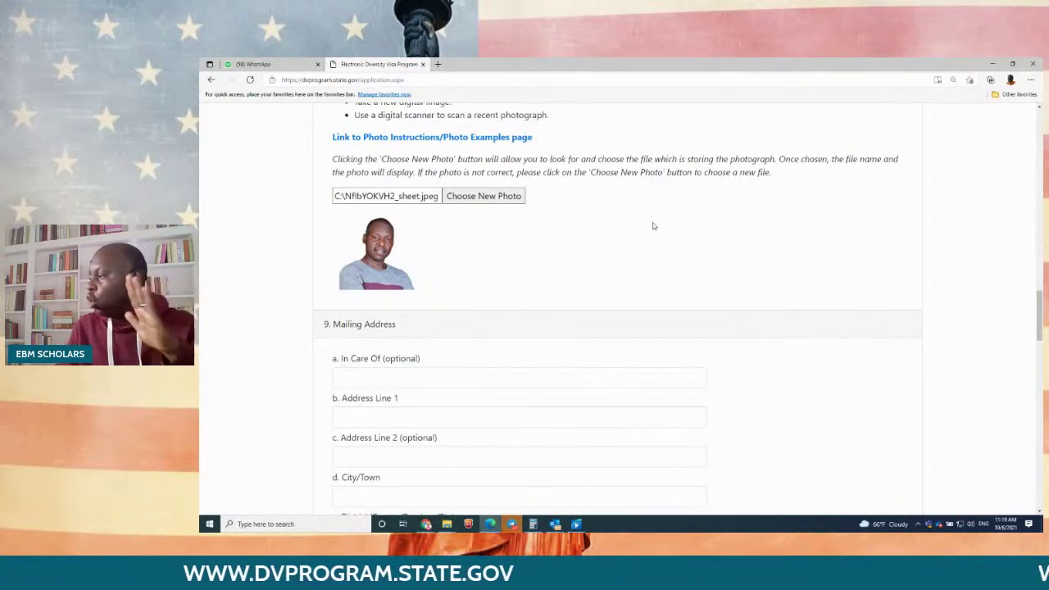
Step: Fill in mailing Address Line 1, City/Town, District/Province and postal code, skipping Address Line 2
{"action": "scroll", "coordinate": [425, 271], "scroll_direction": "down", "scroll_amount": 2}
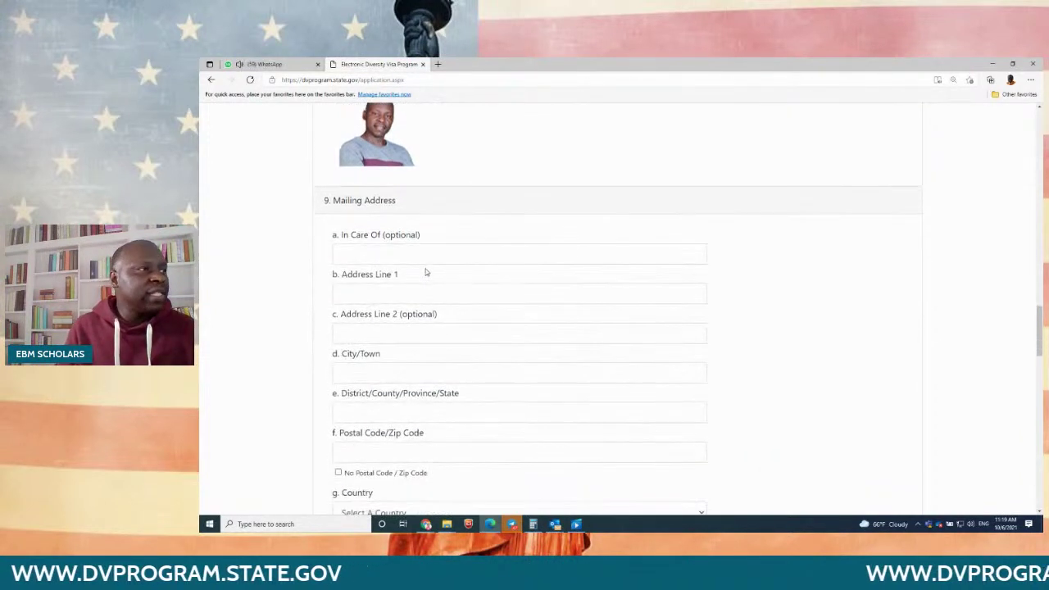
{"action": "left_click", "coordinate": [362, 293]}
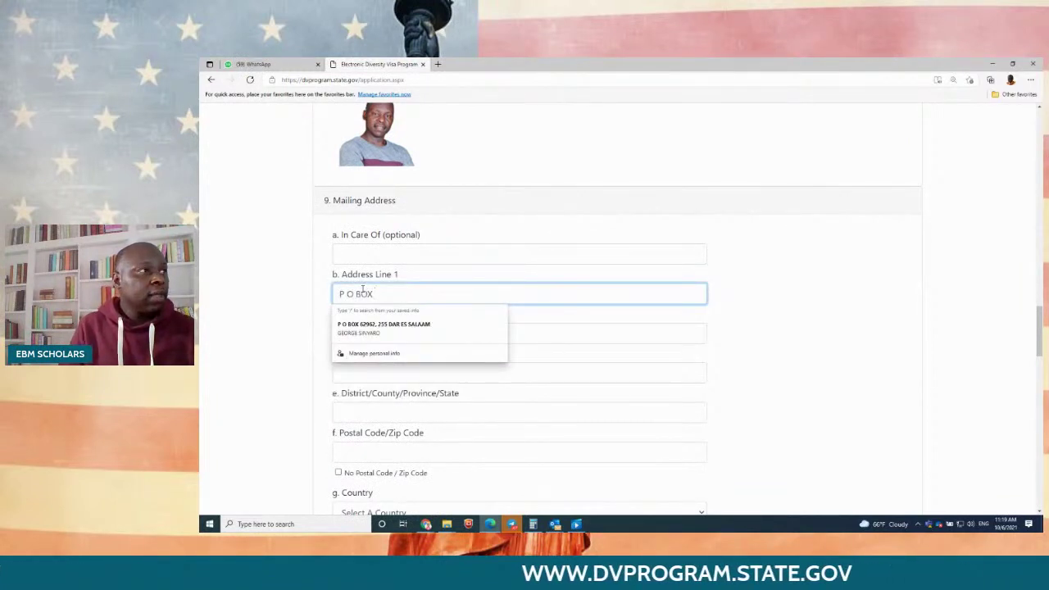
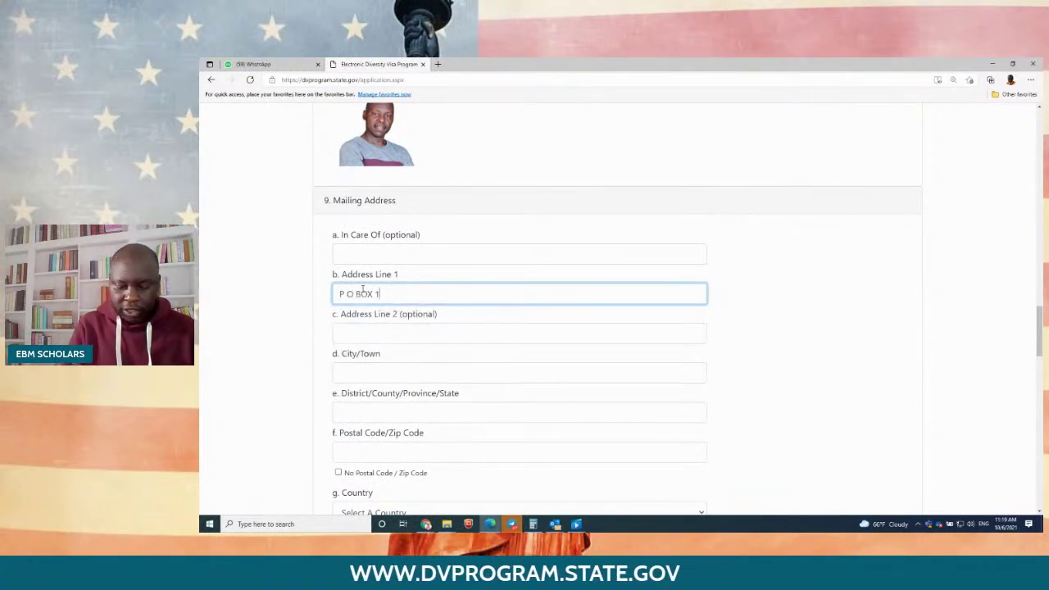
{"action": "key", "text": "Tab"}
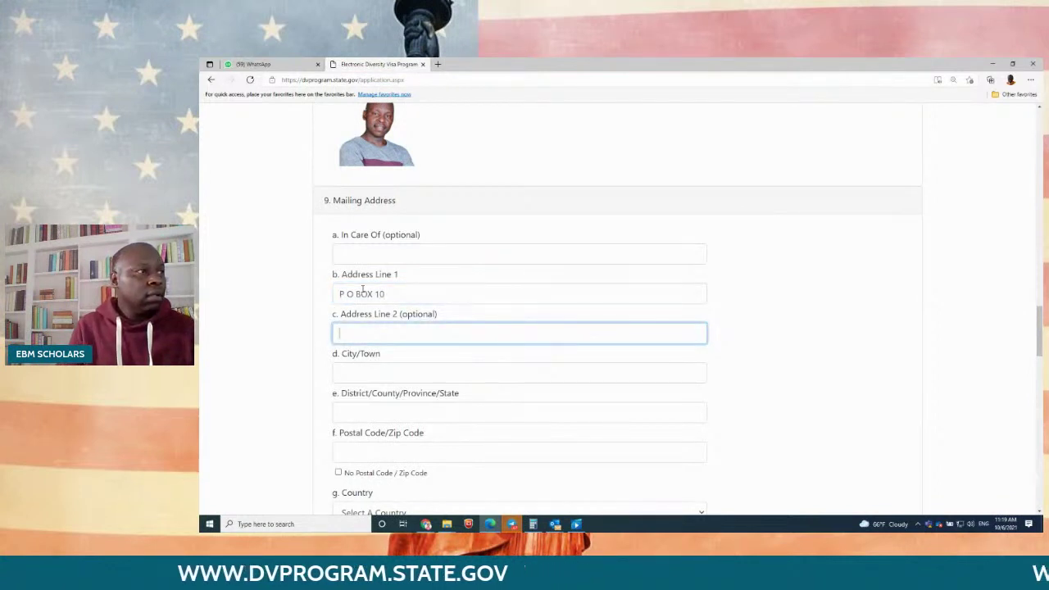
{"action": "key", "text": "Tab"}
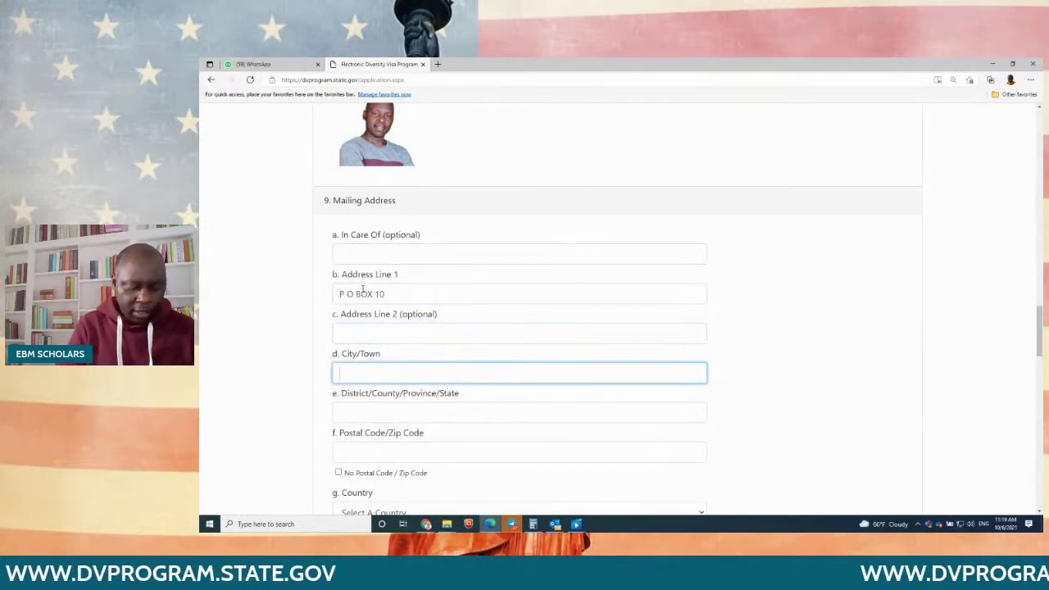
{"action": "type", "text": "DAR ES SALAAM"}
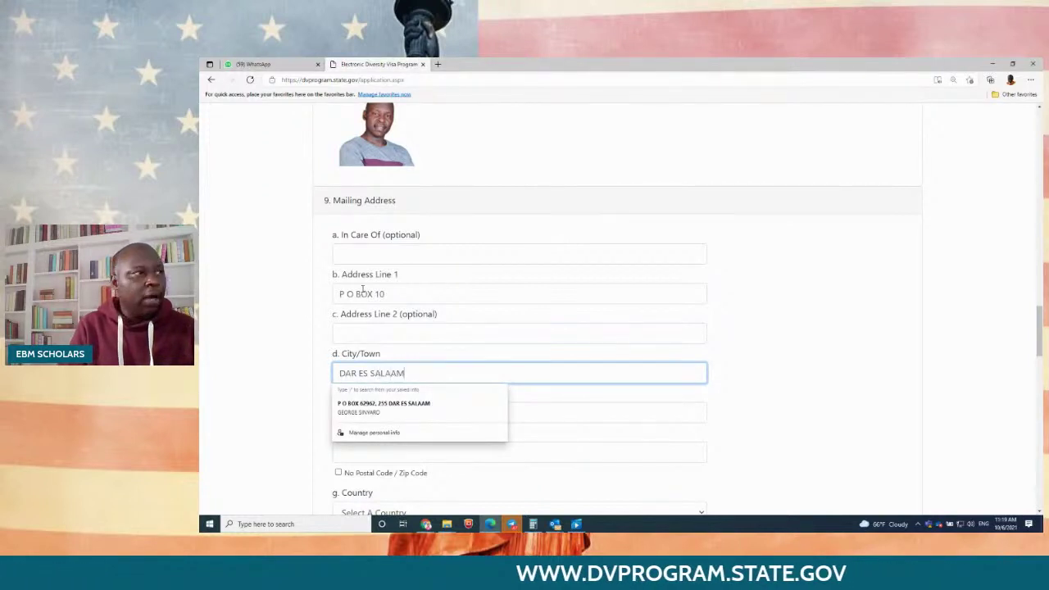
{"action": "key", "text": "Tab"}
{"action": "type", "text": "DAR "}
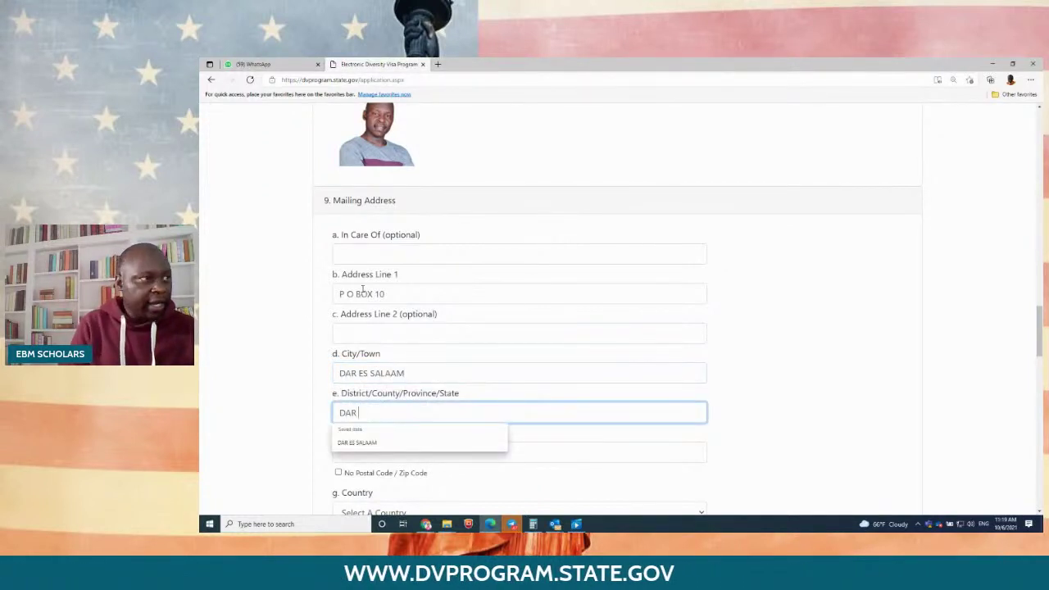
{"action": "type", "text": "ES SALAAM"}
{"action": "key", "text": "Tab"}
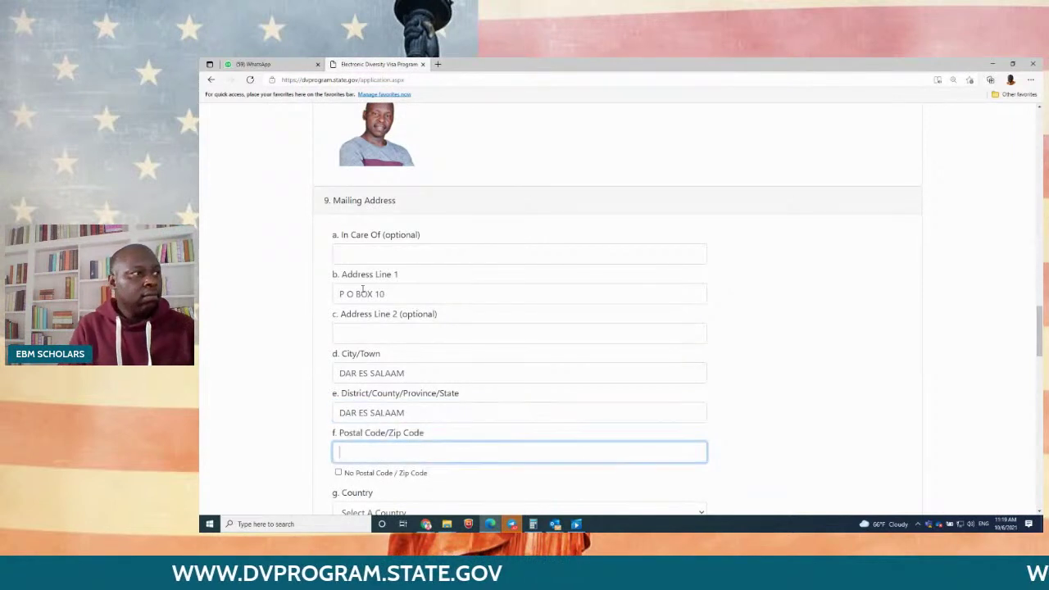
{"action": "type", "text": "255"}
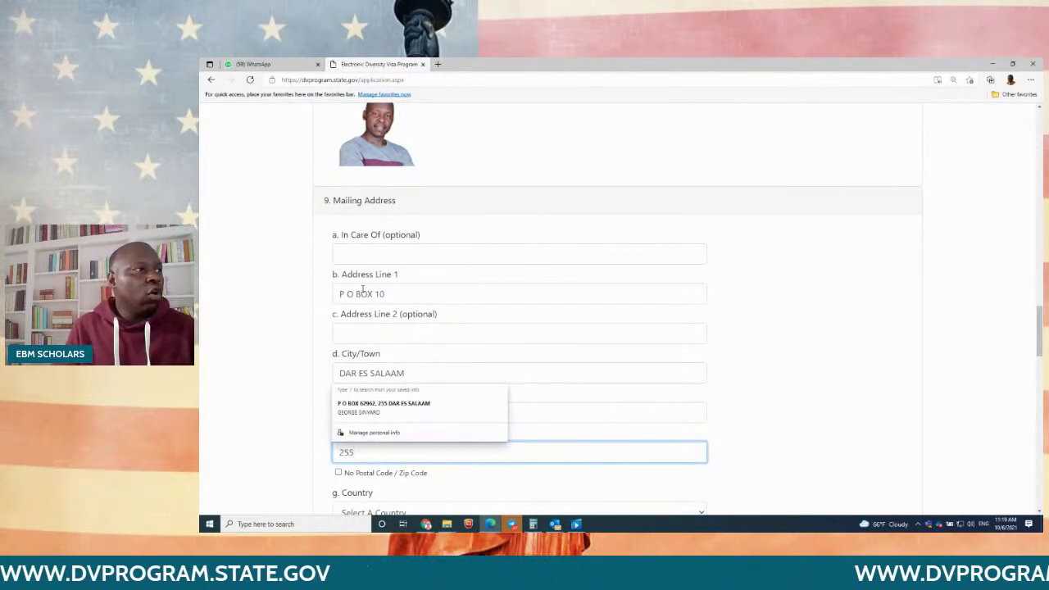
{"action": "left_click", "coordinate": [803, 293]}
Step: Tick No Postal Code and set both the mailing and current-residence countries to Tanzania
{"action": "scroll", "coordinate": [793, 296], "scroll_direction": "down", "scroll_amount": 3}
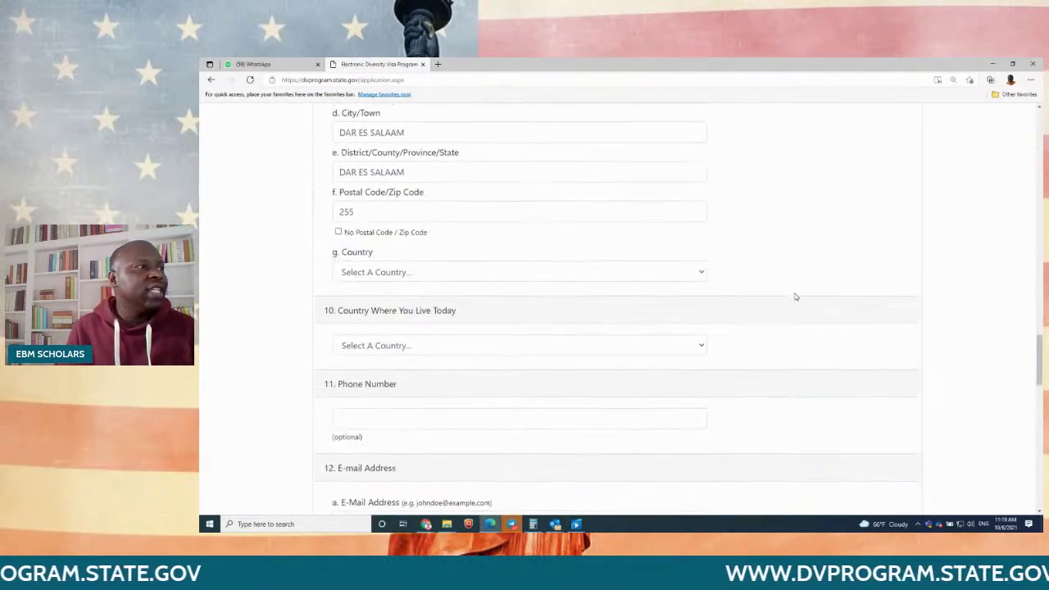
{"action": "left_click", "coordinate": [339, 225]}
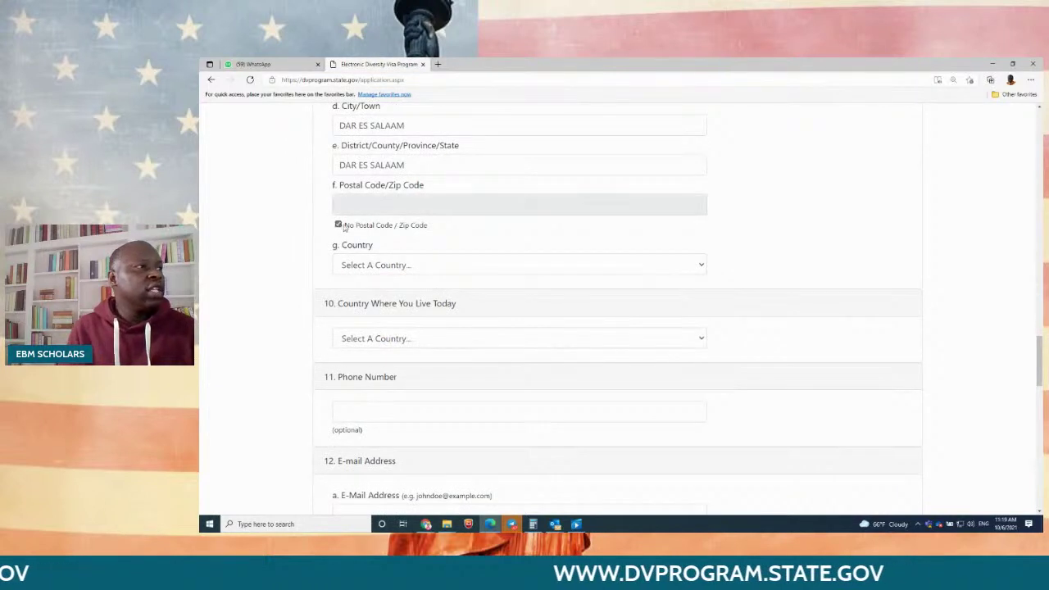
{"action": "left_click", "coordinate": [402, 263]}
{"action": "key", "text": "t"}
{"action": "key", "text": "t"}
{"action": "key", "text": "t"}
{"action": "key", "text": "t"}
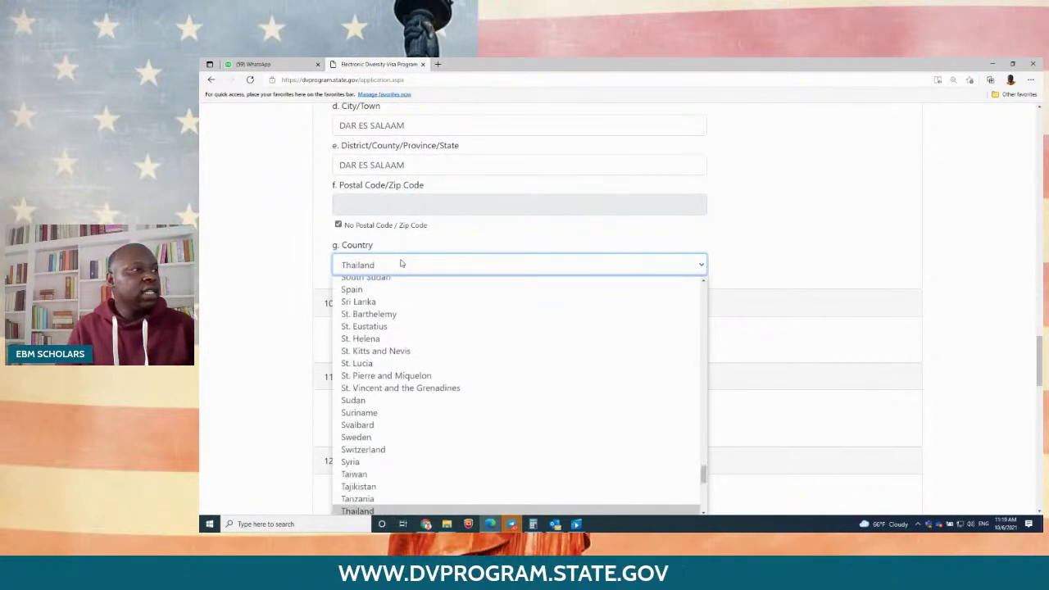
{"action": "left_click", "coordinate": [352, 505]}
{"action": "scroll", "coordinate": [432, 222], "scroll_direction": "down", "scroll_amount": 2}
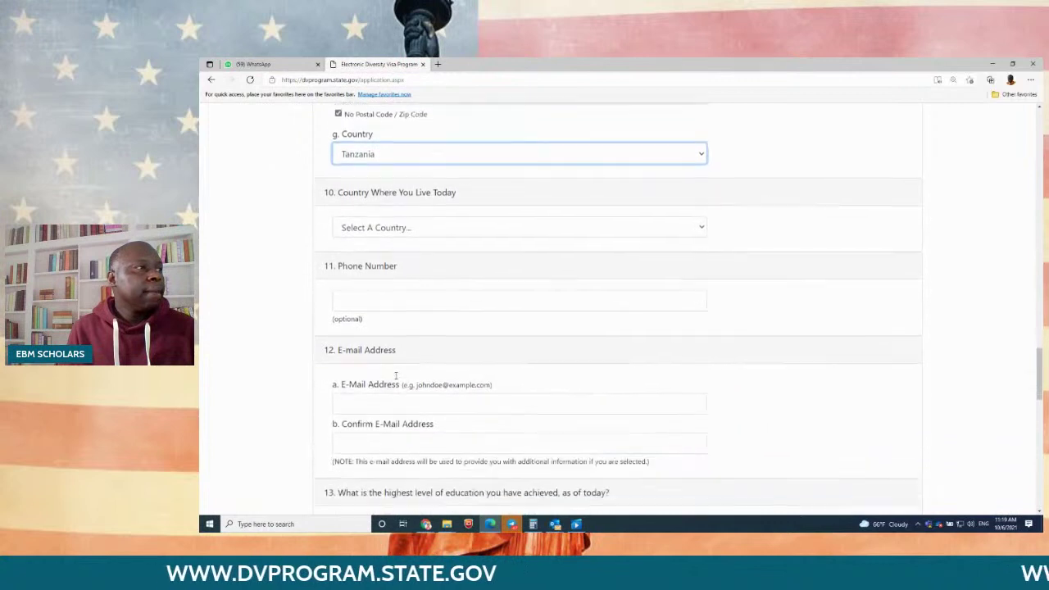
{"action": "left_click", "coordinate": [429, 215]}
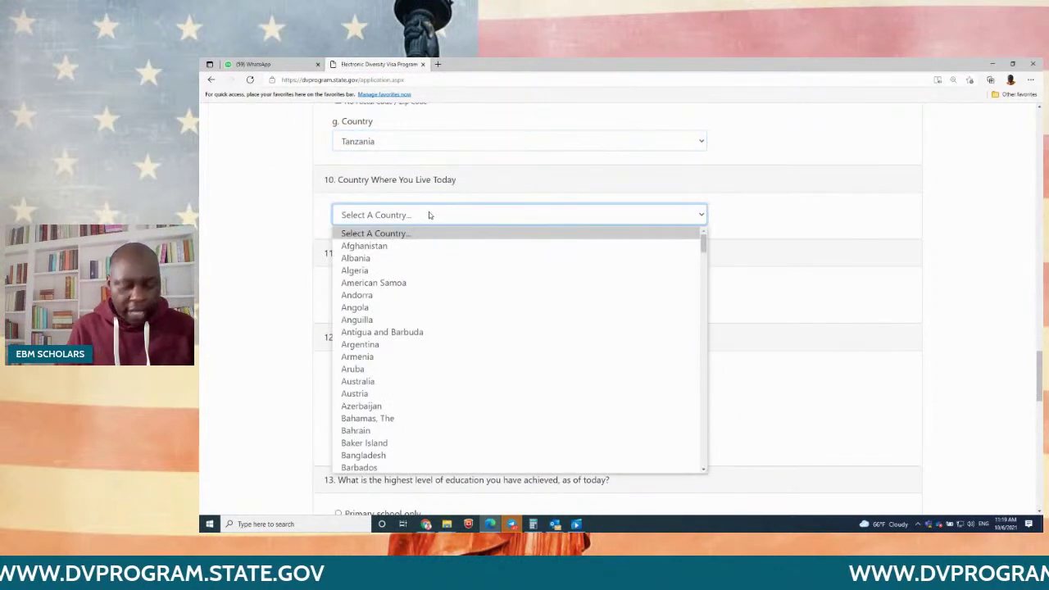
{"action": "key", "text": "t"}
{"action": "key", "text": "t"}
{"action": "key", "text": "t"}
{"action": "key", "text": "t"}
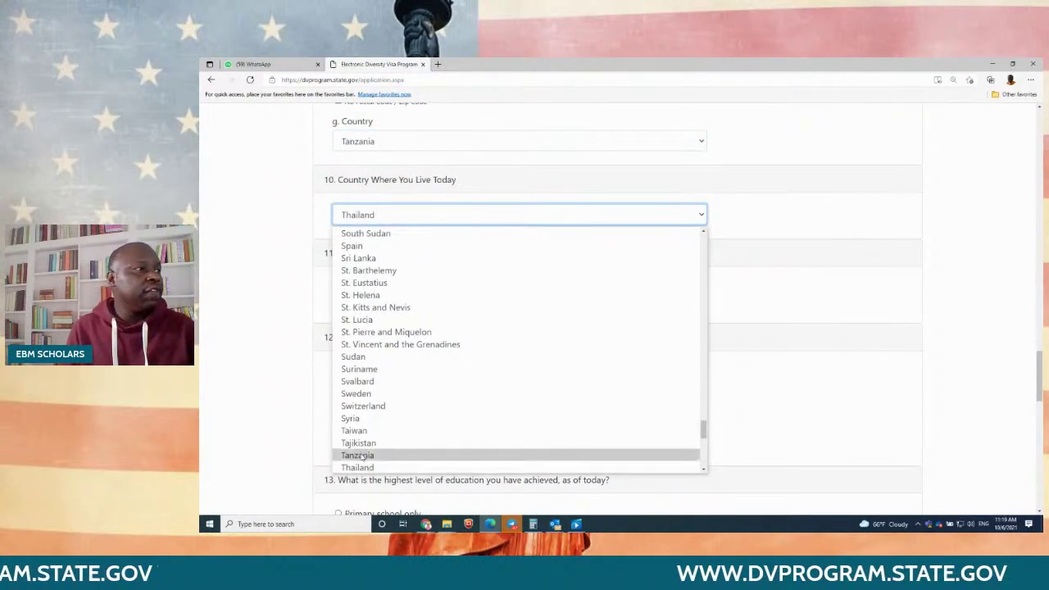
{"action": "left_click", "coordinate": [363, 455]}
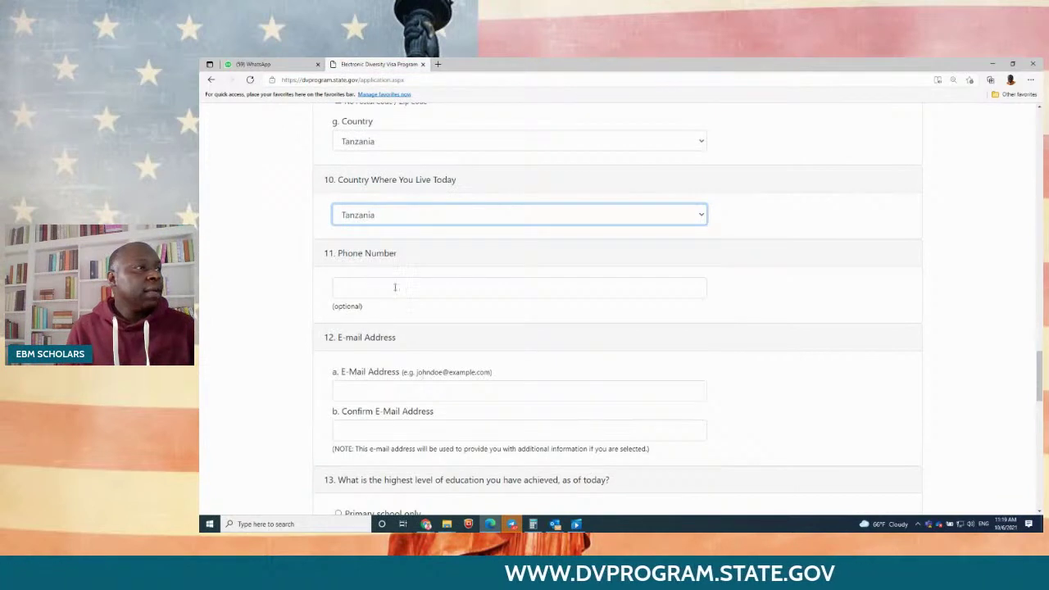
Step: Enter and confirm the e-mail address, choose Master's Degree and 0 children, then continue
{"action": "left_click", "coordinate": [358, 387]}
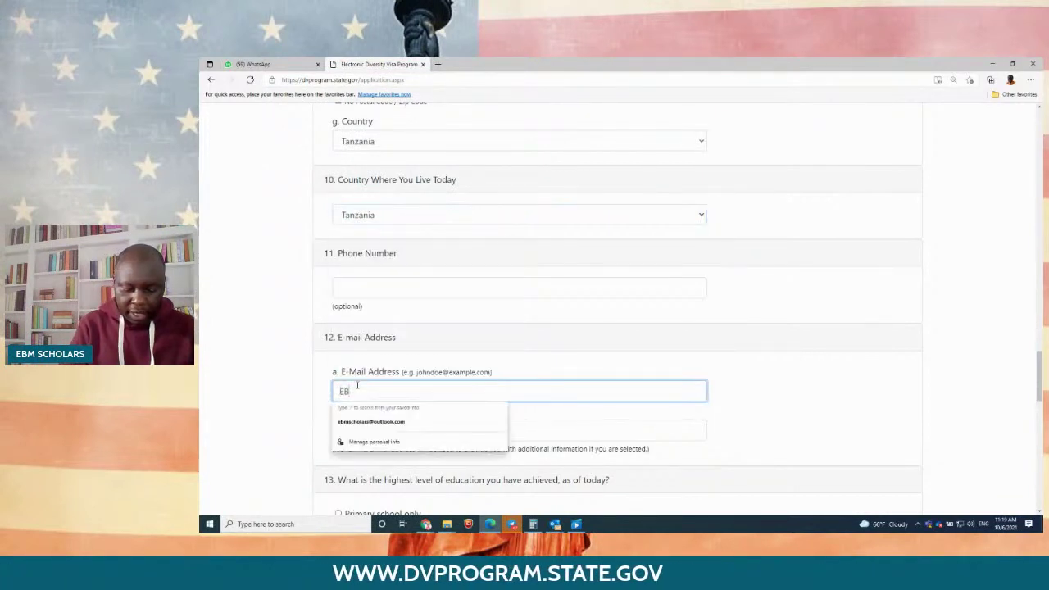
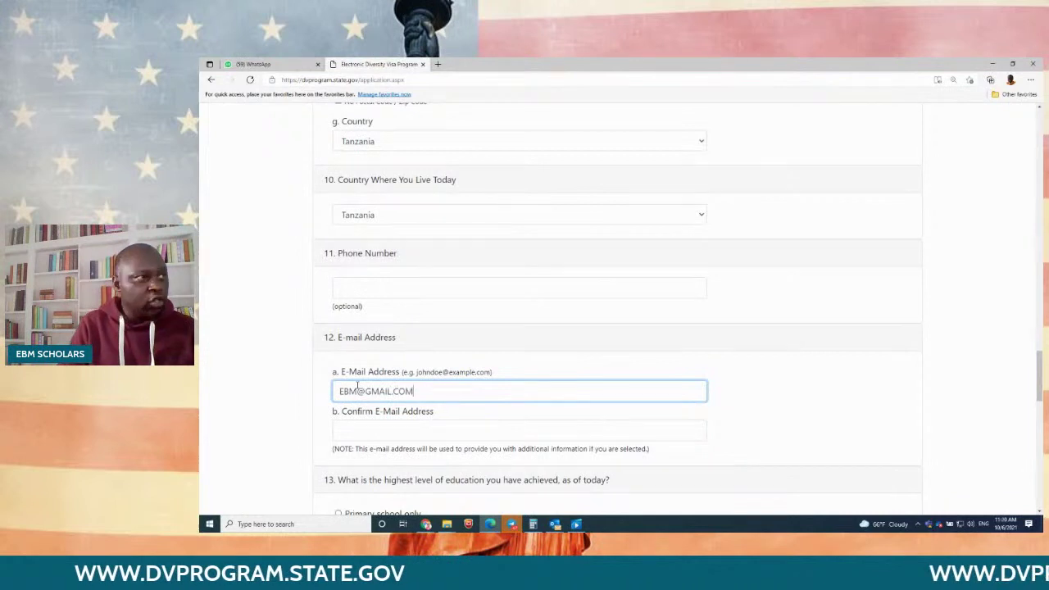
{"action": "key", "text": "Tab"}
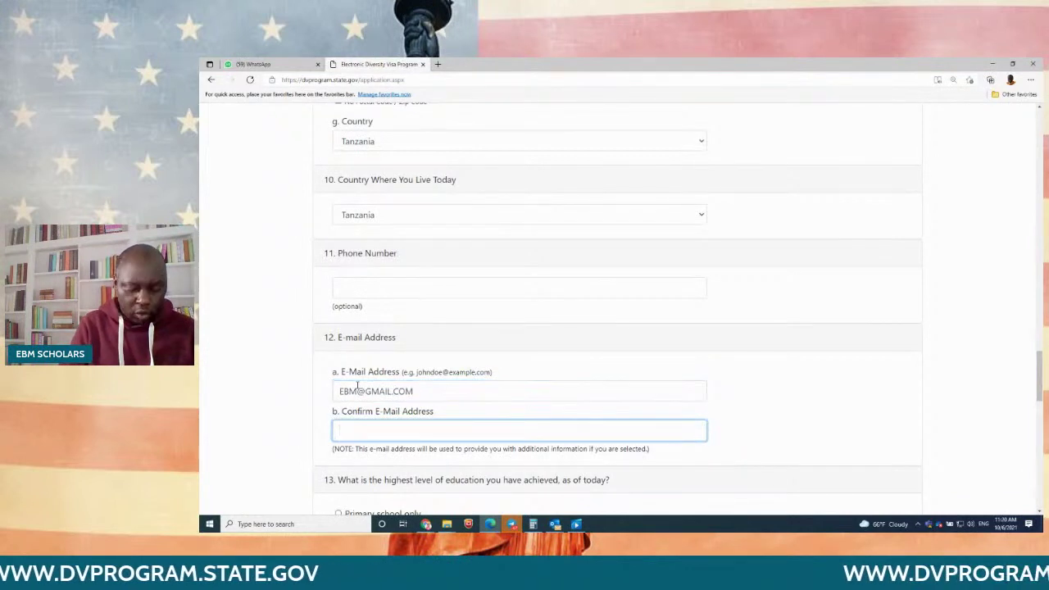
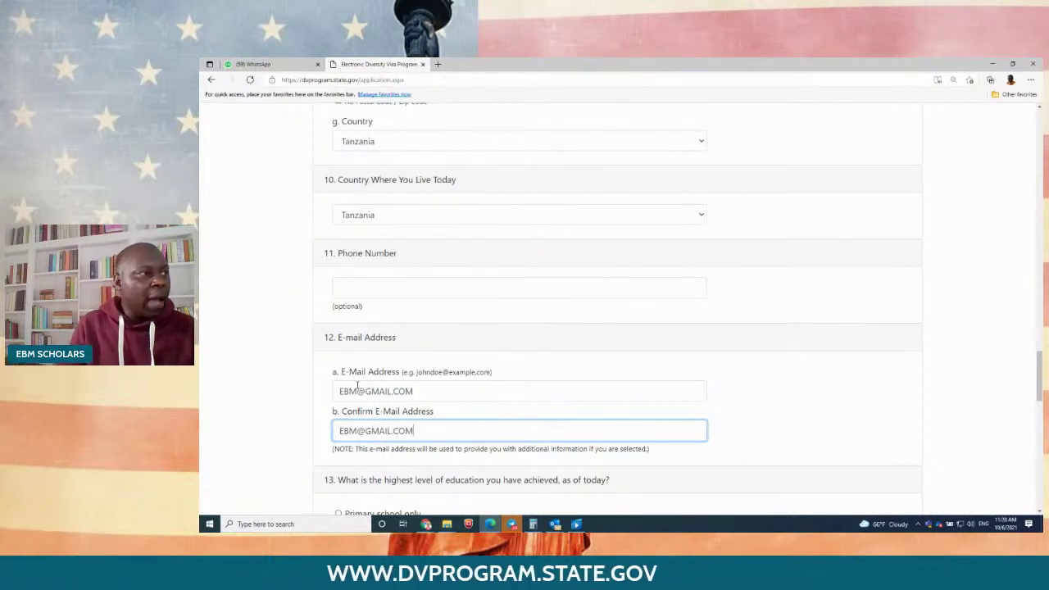
{"action": "scroll", "coordinate": [578, 364], "scroll_direction": "down", "scroll_amount": 4}
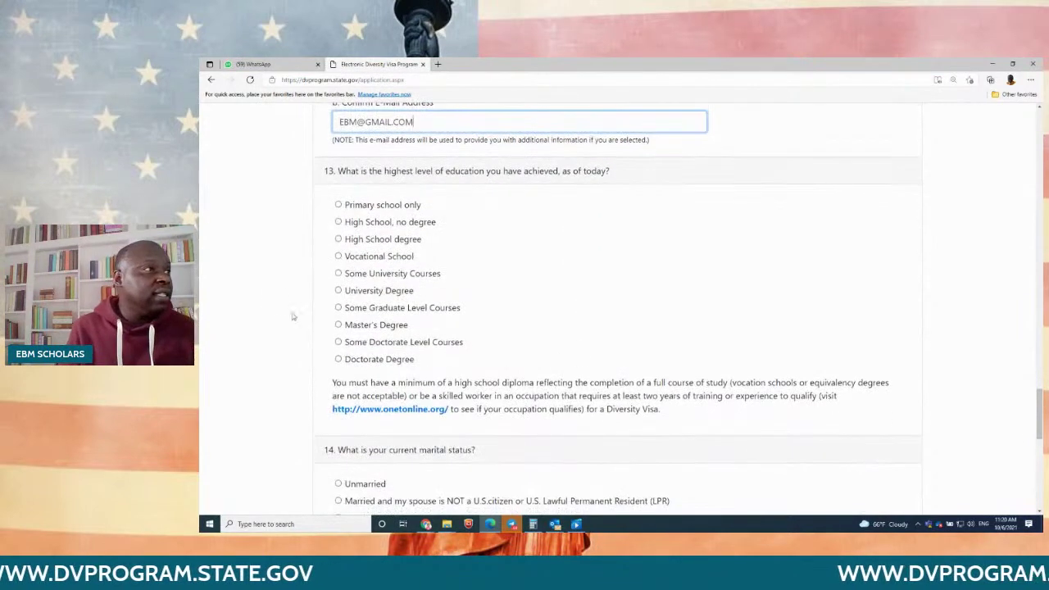
{"action": "left_click", "coordinate": [338, 325]}
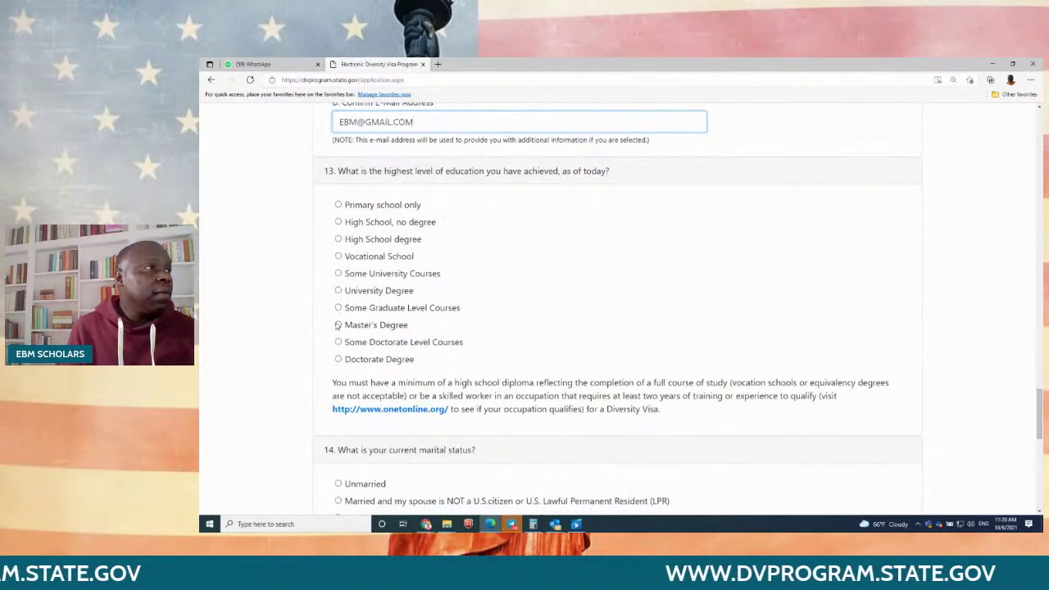
{"action": "scroll", "coordinate": [488, 329], "scroll_direction": "down", "scroll_amount": 3}
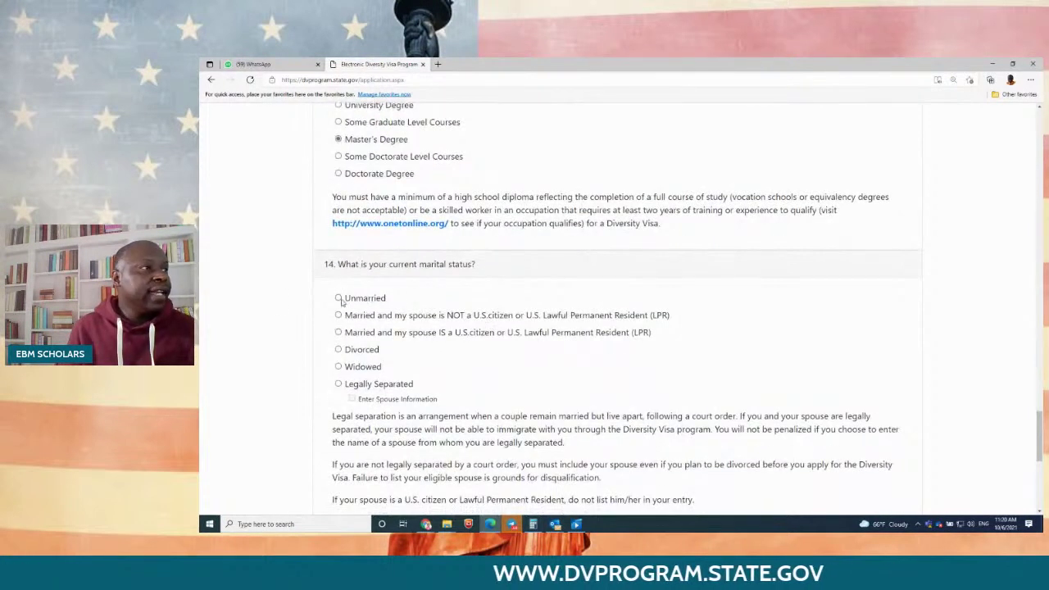
{"action": "scroll", "coordinate": [588, 303], "scroll_direction": "down", "scroll_amount": 4}
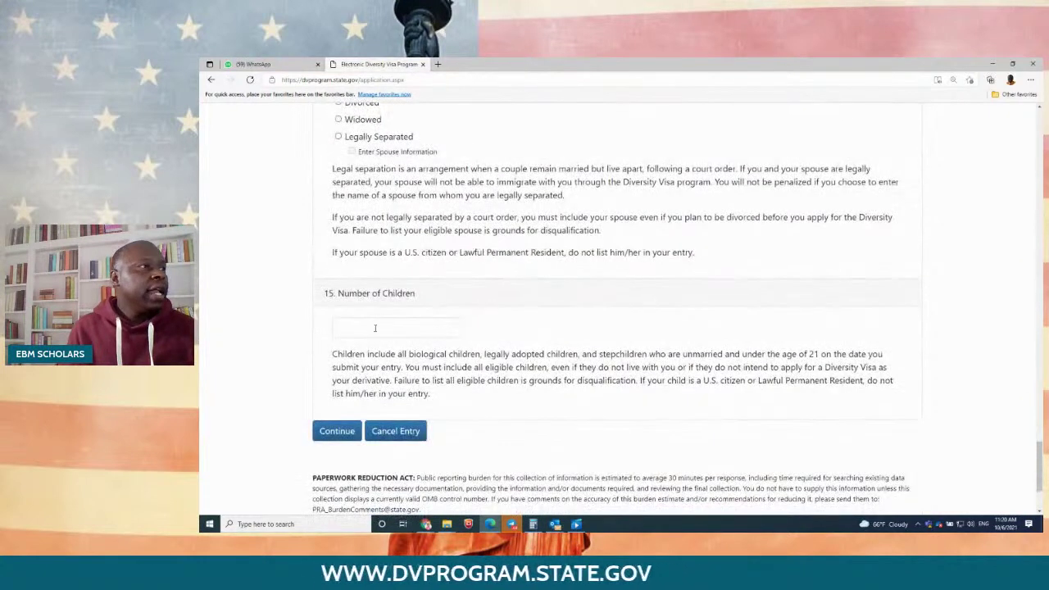
{"action": "left_click", "coordinate": [375, 327]}
{"action": "left_click", "coordinate": [348, 361]}
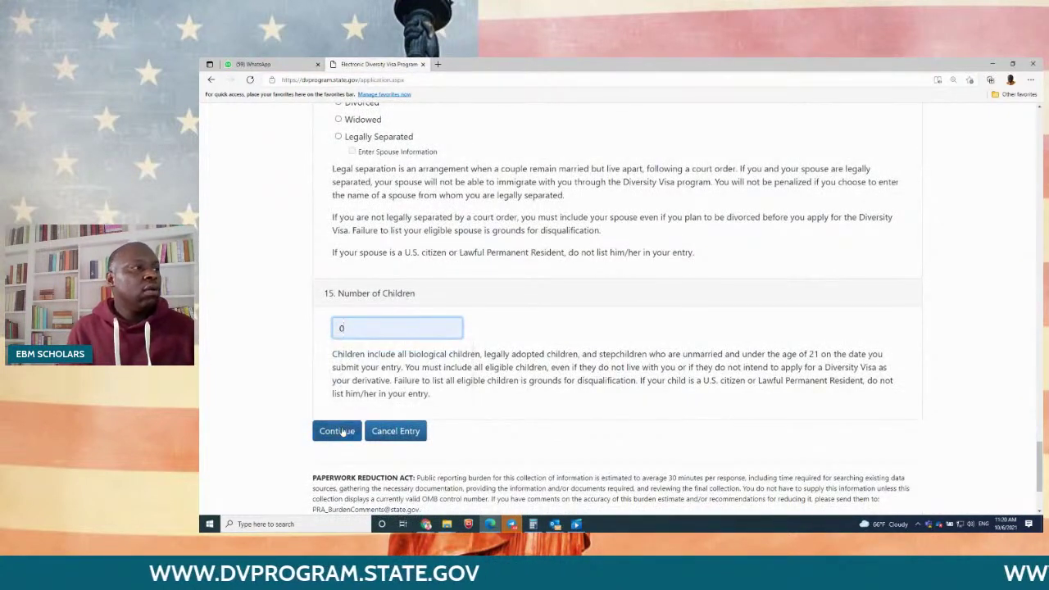
{"action": "left_click", "coordinate": [343, 431]}
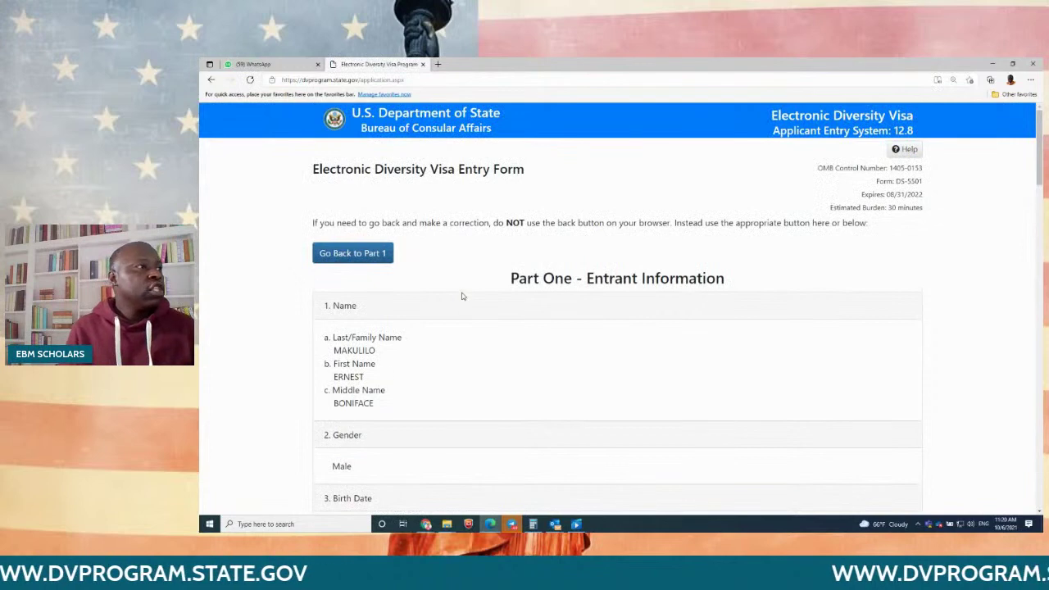
Step: Scroll up and down the Part One review page to check the entered answers
{"action": "scroll", "coordinate": [456, 295], "scroll_direction": "down", "scroll_amount": 3}
{"action": "scroll", "coordinate": [456, 295], "scroll_direction": "down", "scroll_amount": 10}
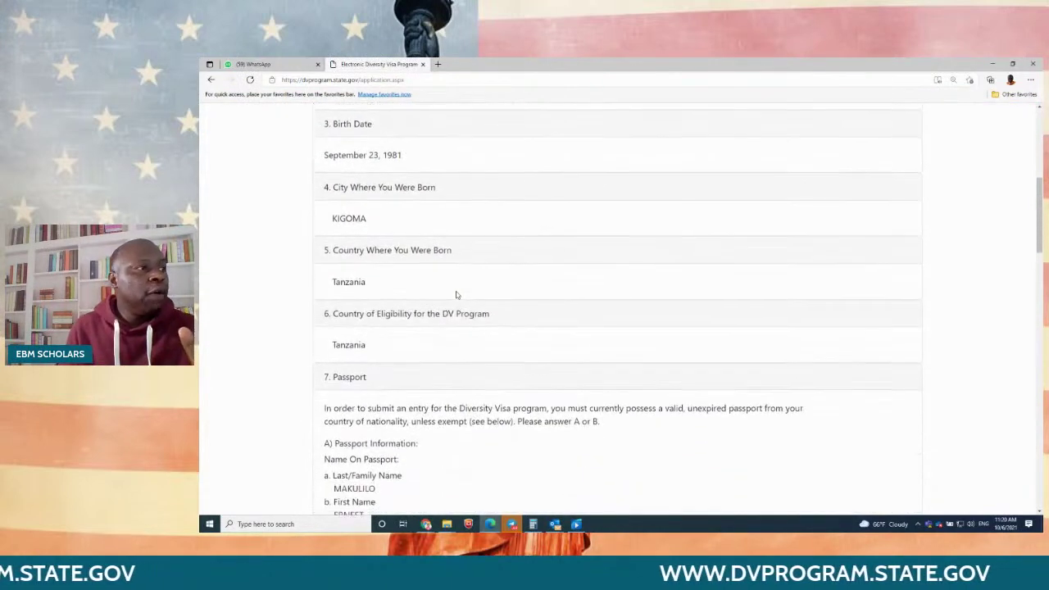
{"action": "scroll", "coordinate": [457, 295], "scroll_direction": "down", "scroll_amount": 5}
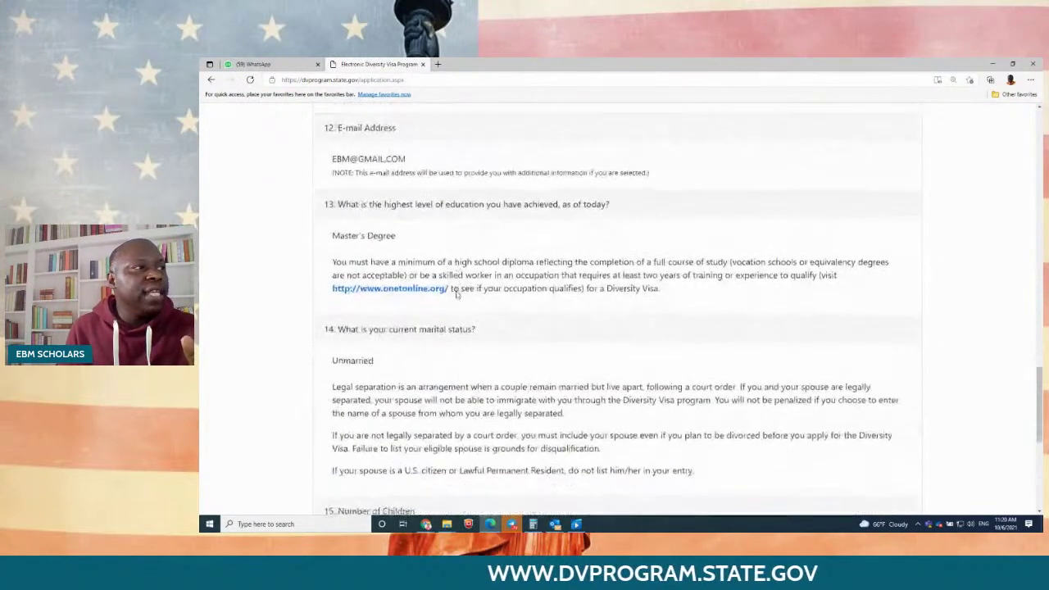
{"action": "scroll", "coordinate": [459, 288], "scroll_direction": "up", "scroll_amount": 5}
{"action": "scroll", "coordinate": [458, 289], "scroll_direction": "up", "scroll_amount": 12}
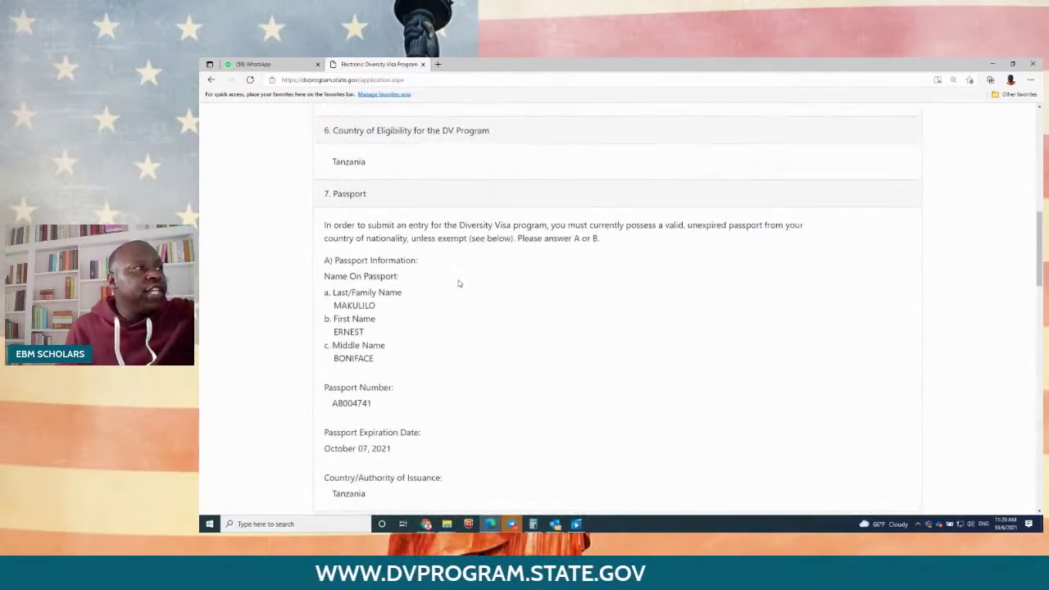
{"action": "scroll", "coordinate": [450, 308], "scroll_direction": "down", "scroll_amount": 2}
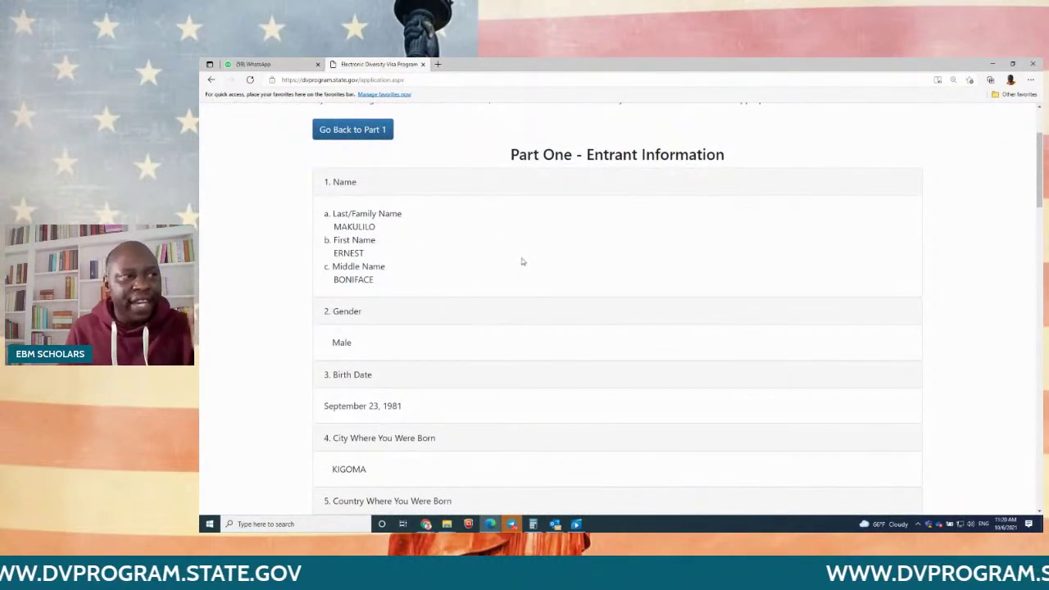
{"action": "scroll", "coordinate": [522, 260], "scroll_direction": "down", "scroll_amount": 2}
{"action": "scroll", "coordinate": [522, 263], "scroll_direction": "down", "scroll_amount": 9}
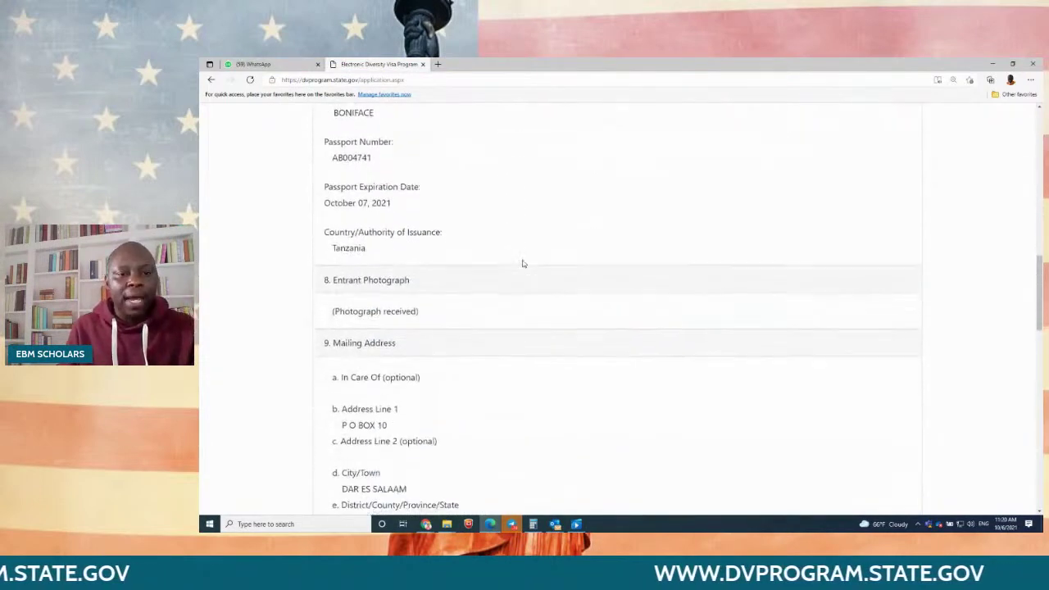
{"action": "scroll", "coordinate": [522, 264], "scroll_direction": "down", "scroll_amount": 17}
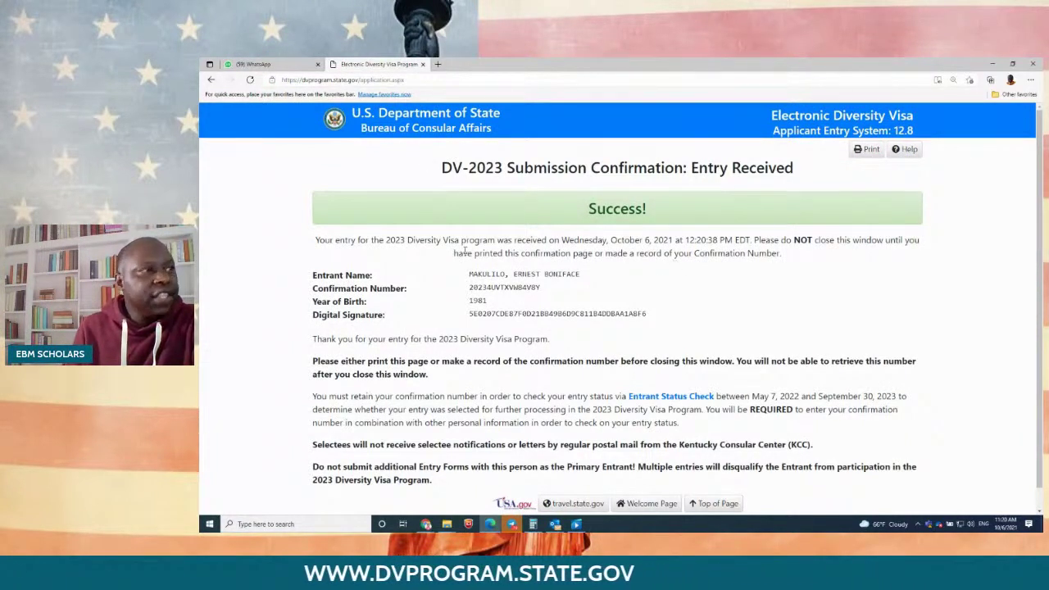
Step: Highlight 'Success!' and snip the Edge DV-2023 confirmation window to the clipboard
{"action": "left_click_drag", "start_coordinate": [590, 207], "coordinate": [676, 210]}
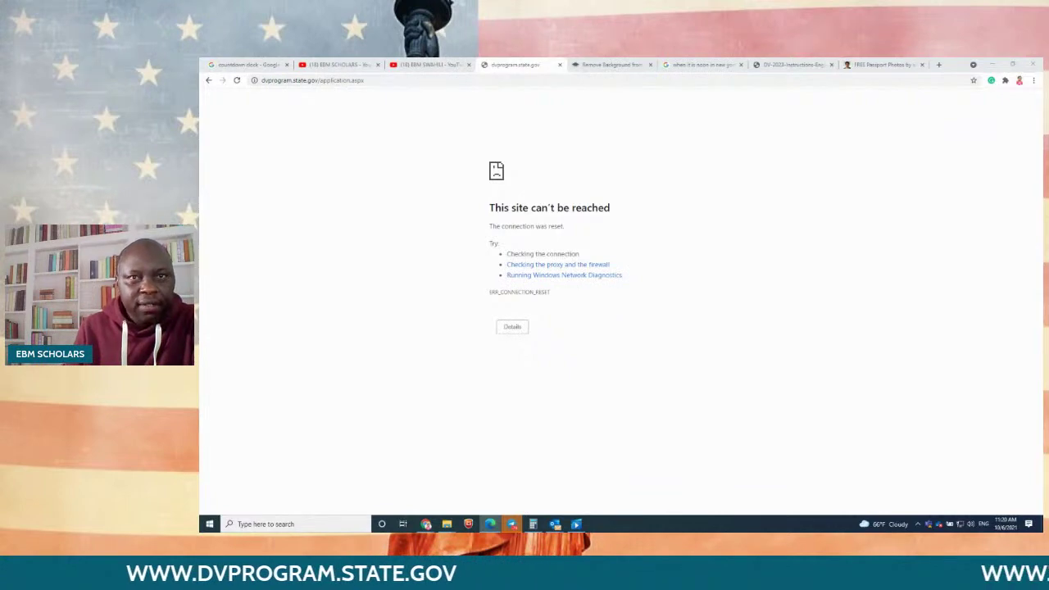
{"action": "left_click_drag", "start_coordinate": [1045, 202], "coordinate": [1045, 313]}
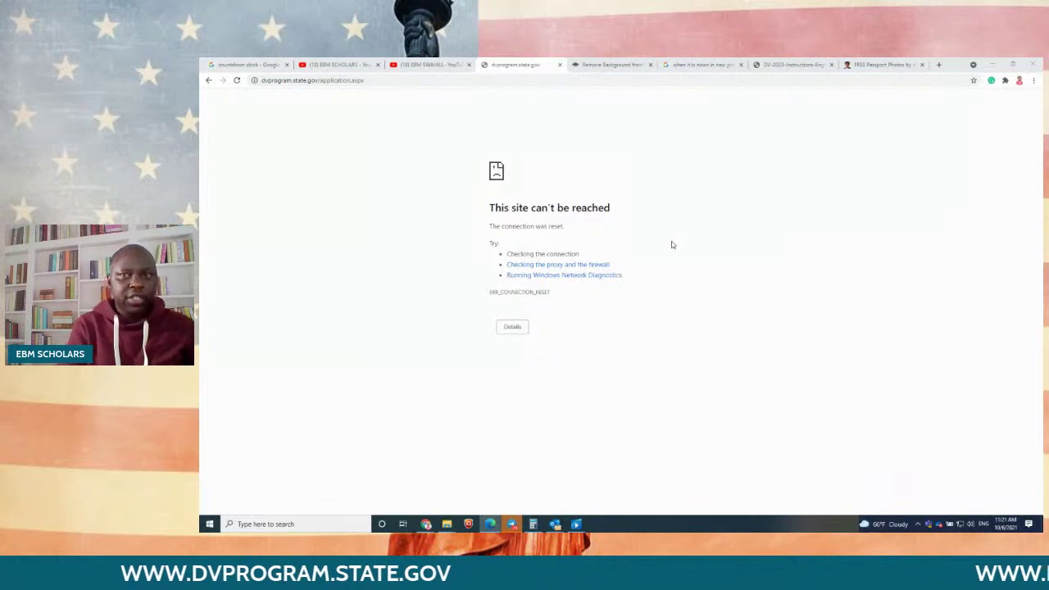
{"action": "key", "text": "super+shift+s"}
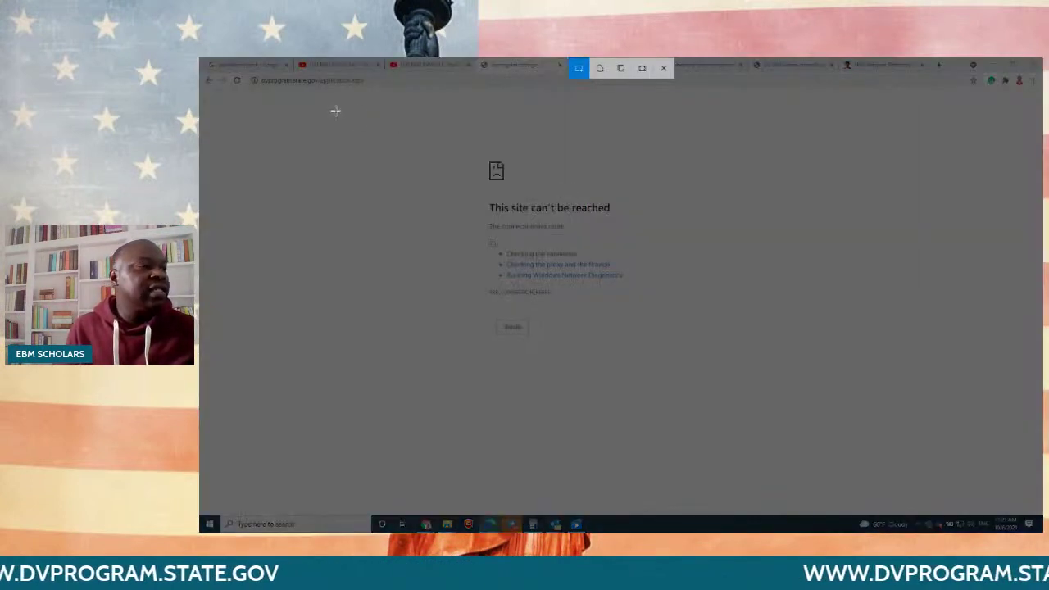
{"action": "left_click_drag", "start_coordinate": [336, 111], "coordinate": [899, 457]}
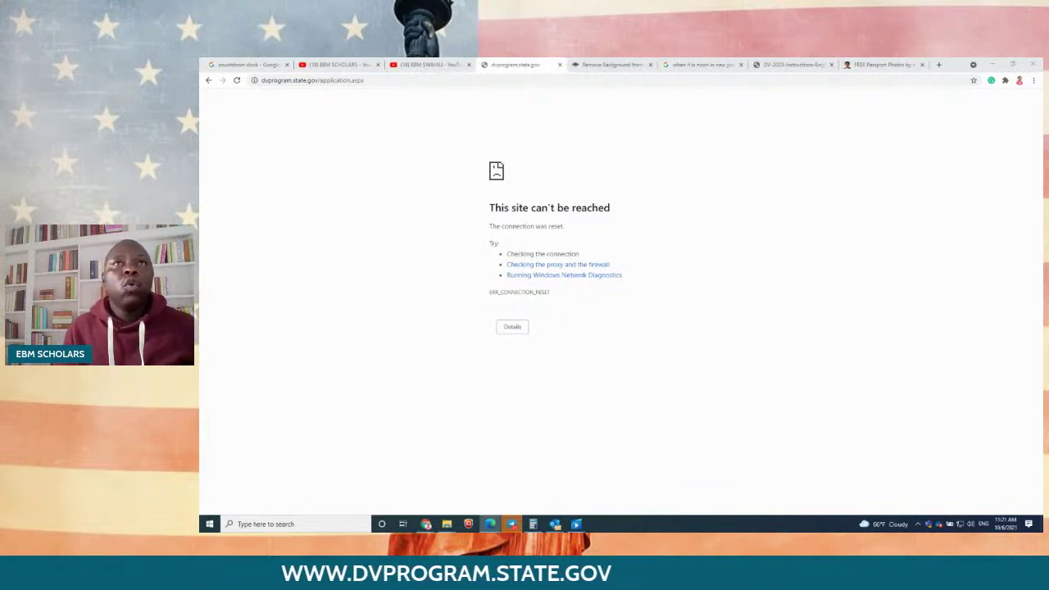
{"action": "left_click_drag", "start_coordinate": [201, 248], "coordinate": [554, 214]}
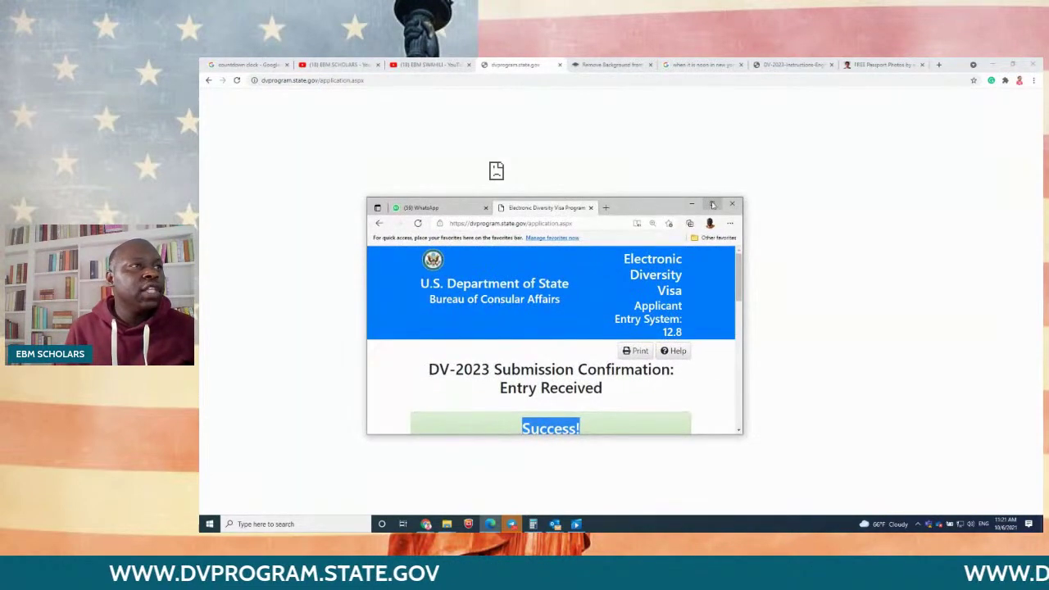
Step: Maximize the confirmation window, clear the 'Success!' highlight and print the confirmation page
{"action": "left_click", "coordinate": [712, 204]}
{"action": "left_click", "coordinate": [757, 271]}
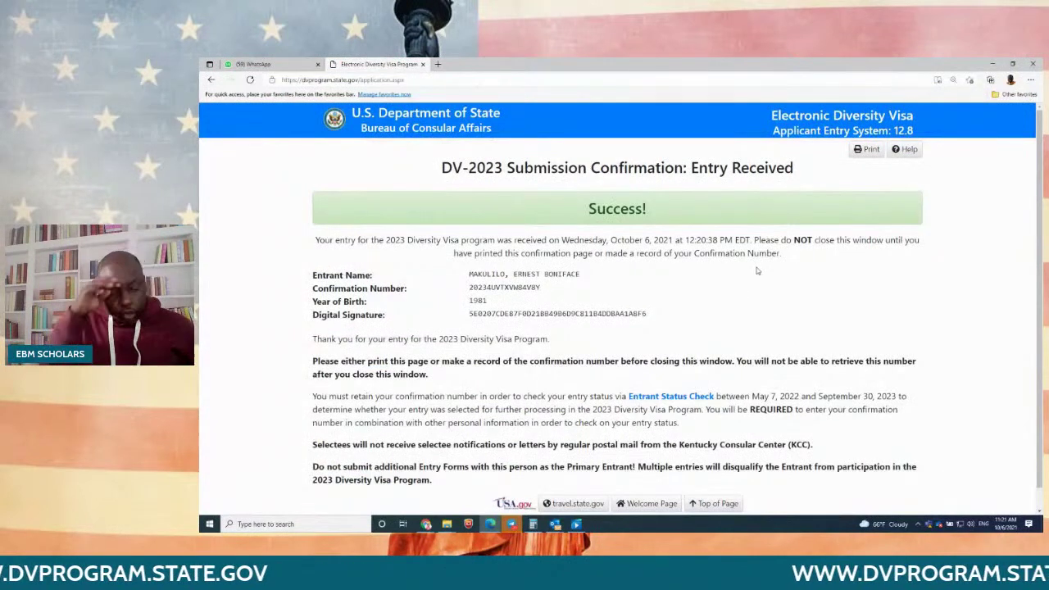
{"action": "left_click", "coordinate": [869, 152]}
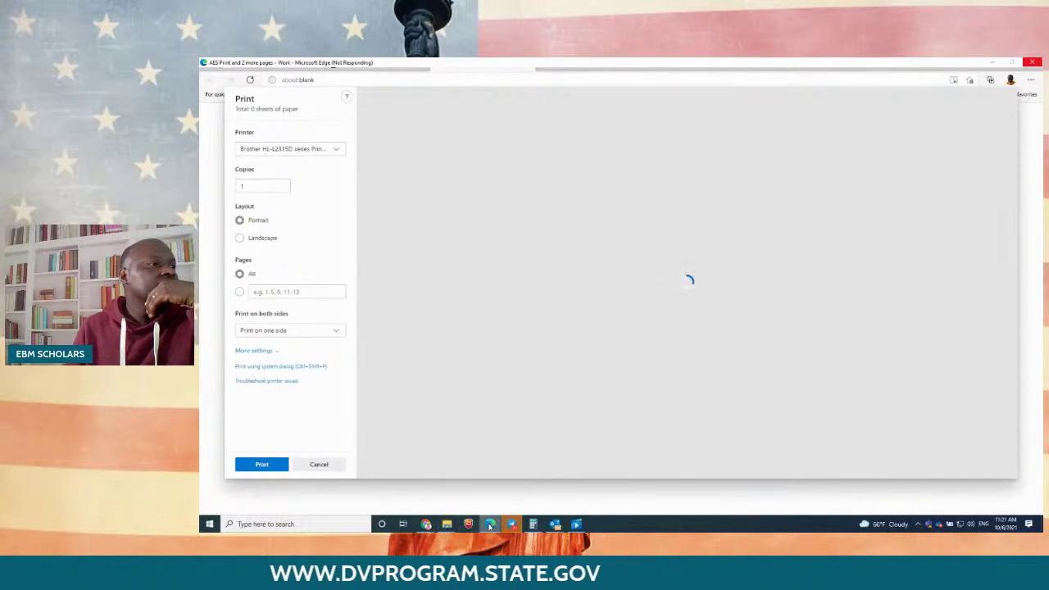
Step: Save the DV-2023 confirmation as a PDF in Downloads, then snip the page to the clipboard
{"action": "mouse_move", "coordinate": [426, 526]}
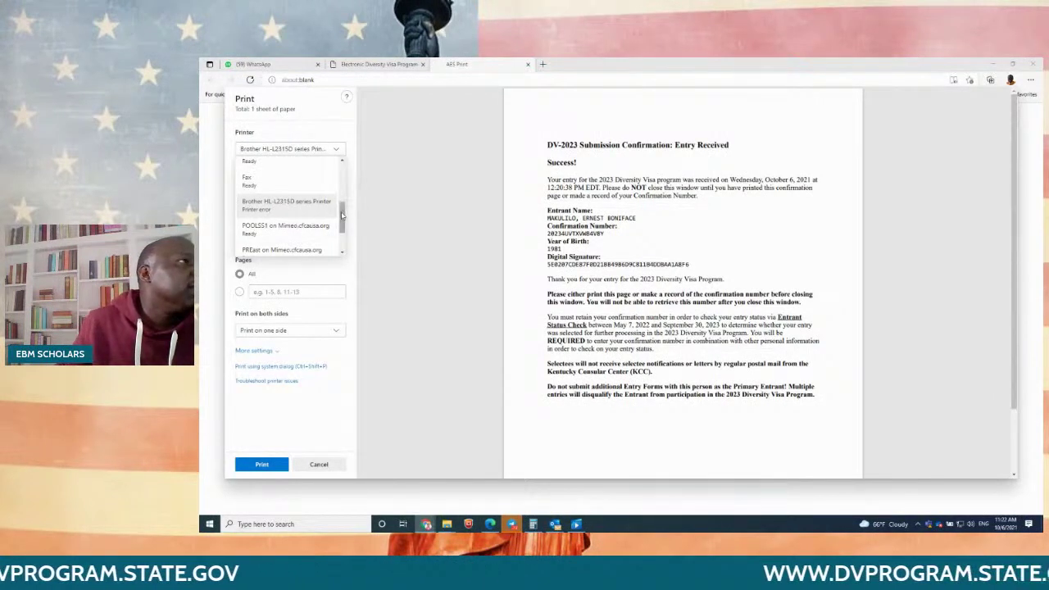
{"action": "left_click_drag", "start_coordinate": [342, 215], "coordinate": [345, 156]}
{"action": "left_click", "coordinate": [261, 165]}
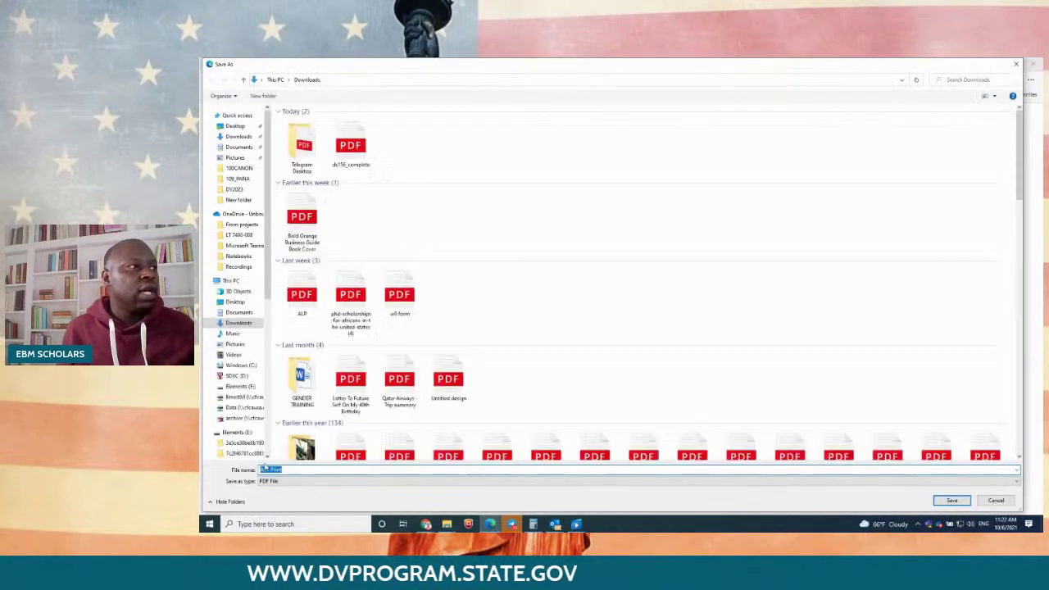
{"action": "left_click", "coordinate": [952, 500]}
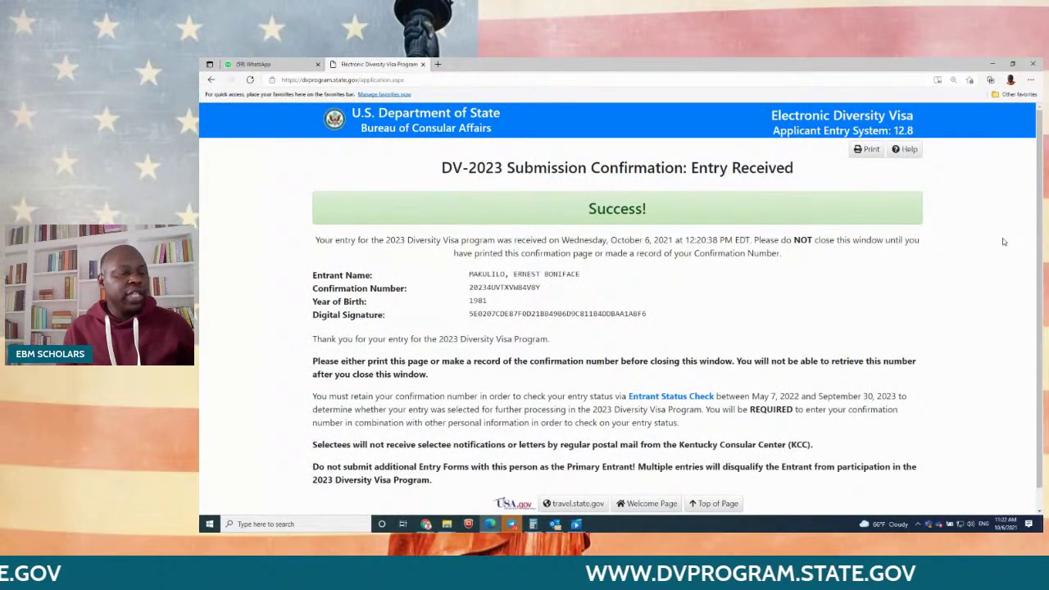
{"action": "key", "text": "super+shift+s"}
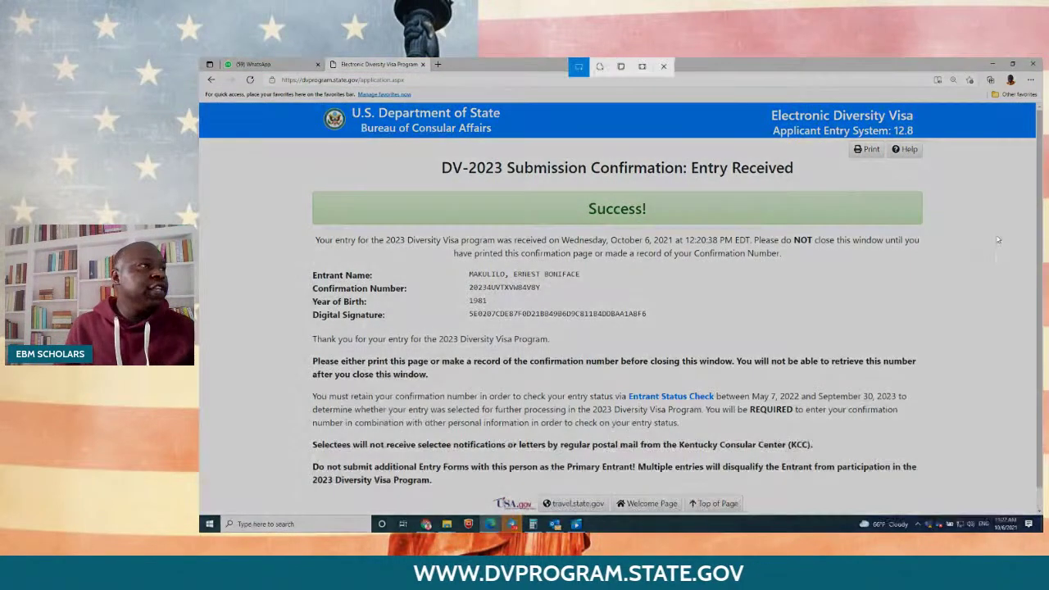
{"action": "left_click_drag", "start_coordinate": [297, 103], "coordinate": [949, 515]}
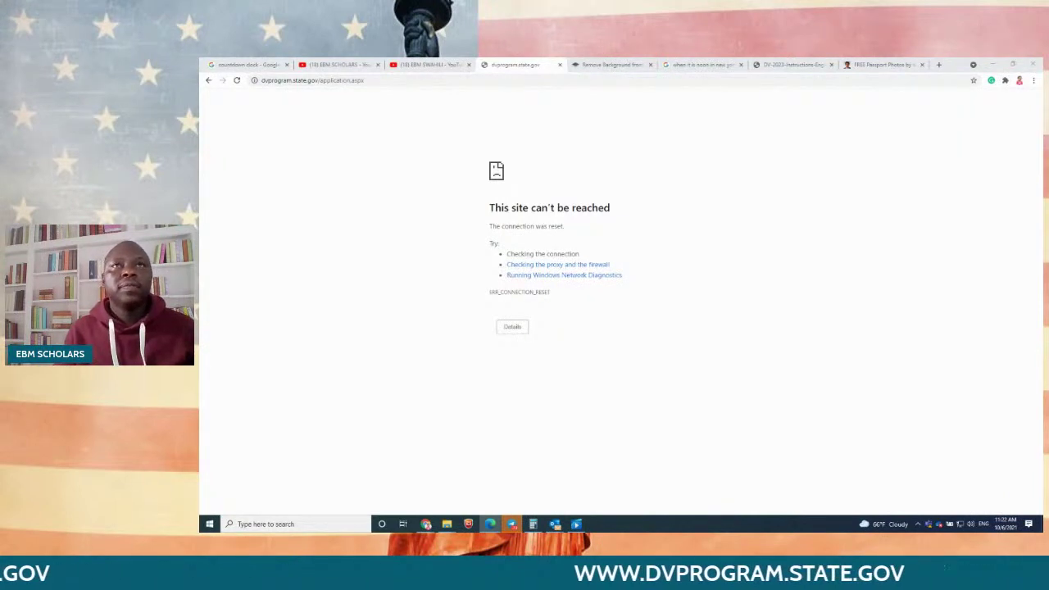
Step: Maximize the confirmation window and highlight the entrant's surname and the May 7, 2022 date
{"action": "left_click_drag", "start_coordinate": [690, 529], "coordinate": [591, 174]}
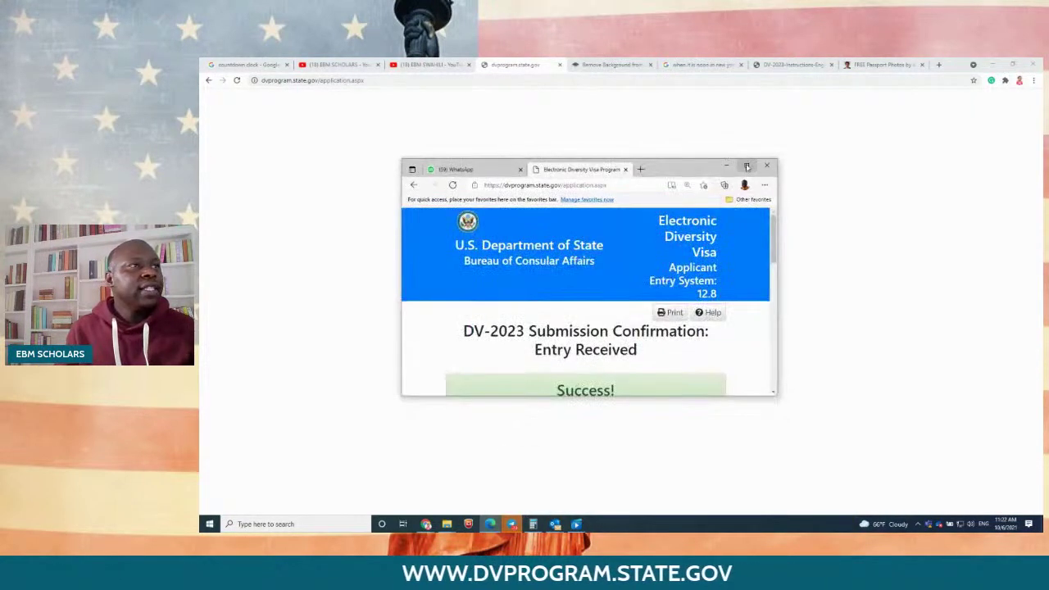
{"action": "left_click", "coordinate": [747, 167]}
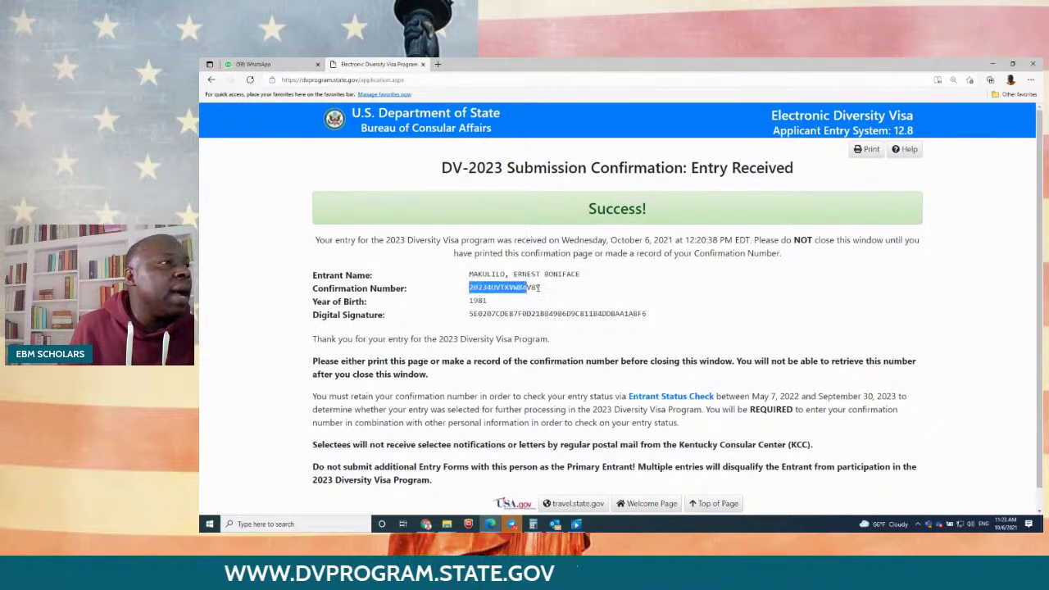
{"action": "left_click_drag", "start_coordinate": [505, 274], "coordinate": [582, 275]}
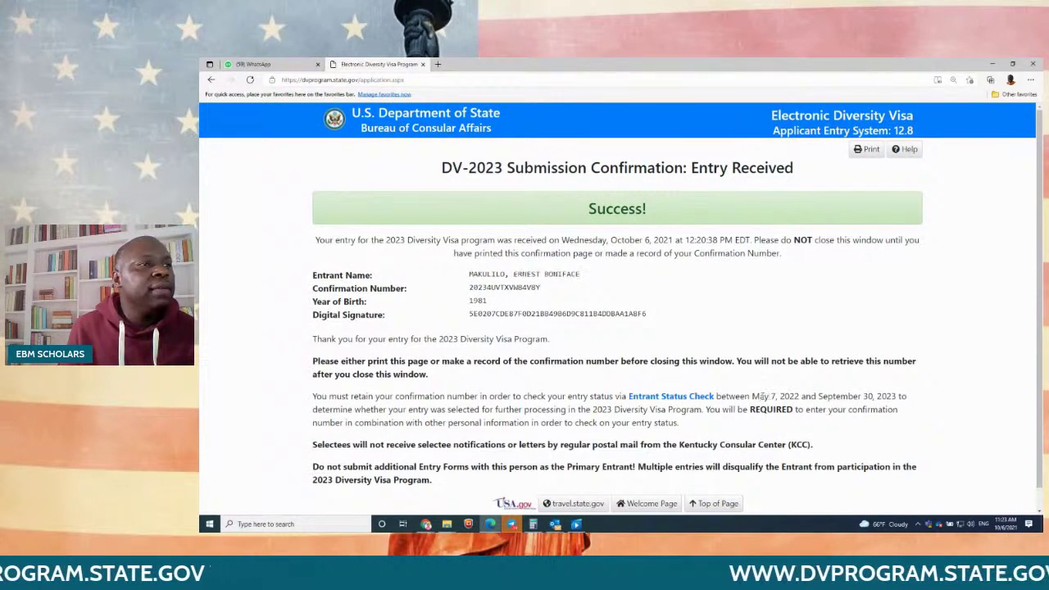
{"action": "left_click_drag", "start_coordinate": [752, 396], "coordinate": [798, 396]}
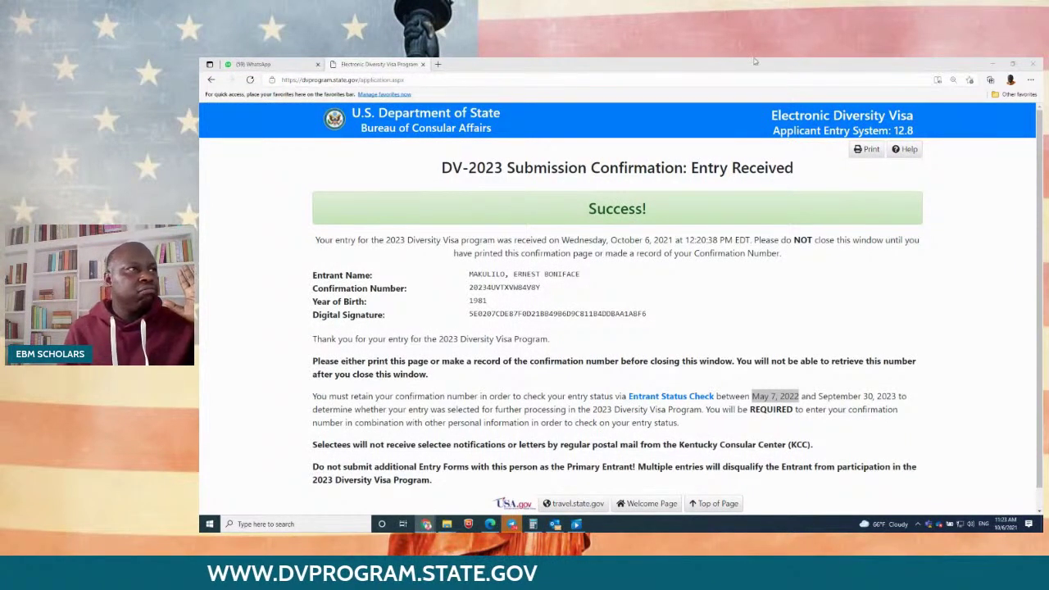
{"action": "left_click", "coordinate": [438, 64]}
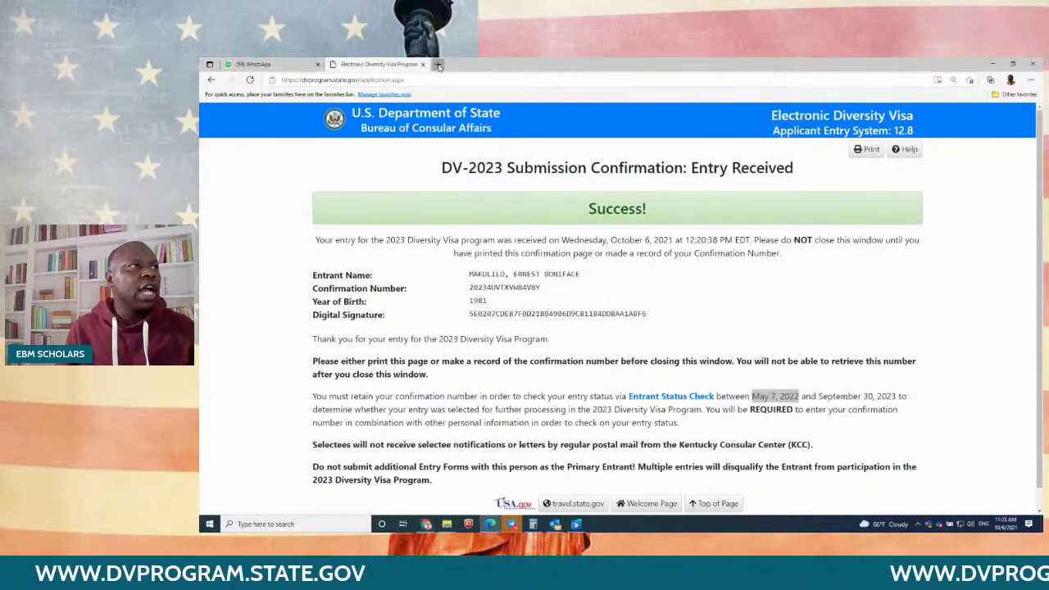
Step: Go to the DV site via 'dv', begin a new entry and start typing the captcha code
{"action": "type", "text": "dv"}
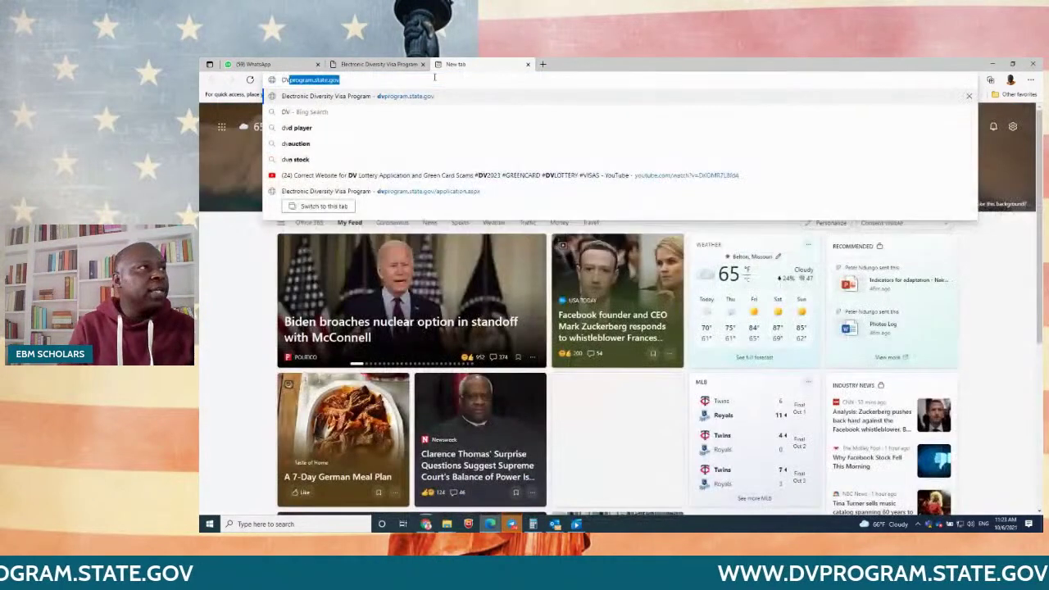
{"action": "key", "text": "Return"}
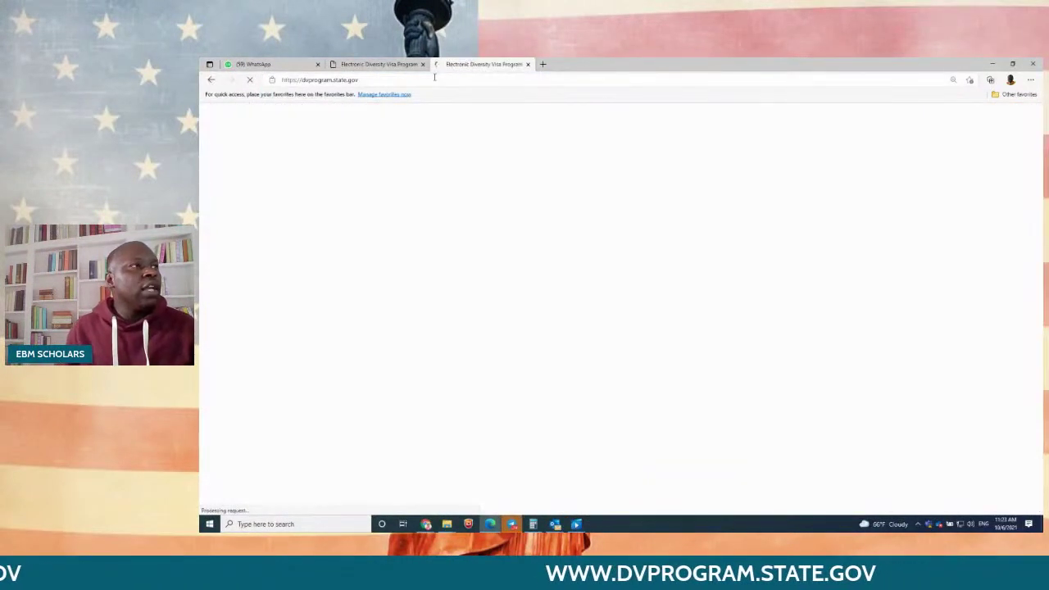
{"action": "scroll", "coordinate": [703, 335], "scroll_direction": "down", "scroll_amount": 5}
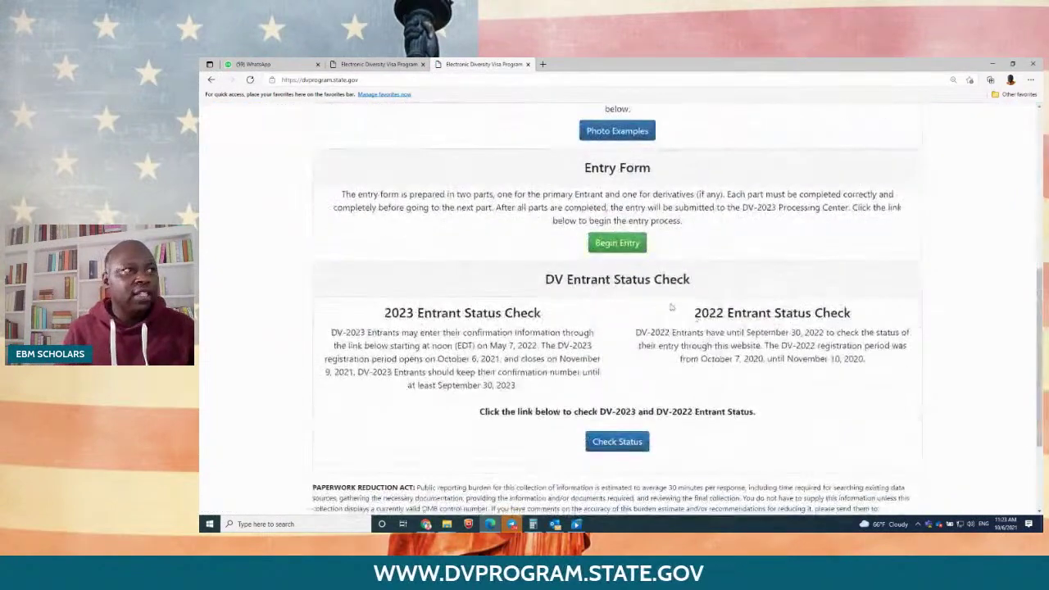
{"action": "left_click", "coordinate": [618, 243]}
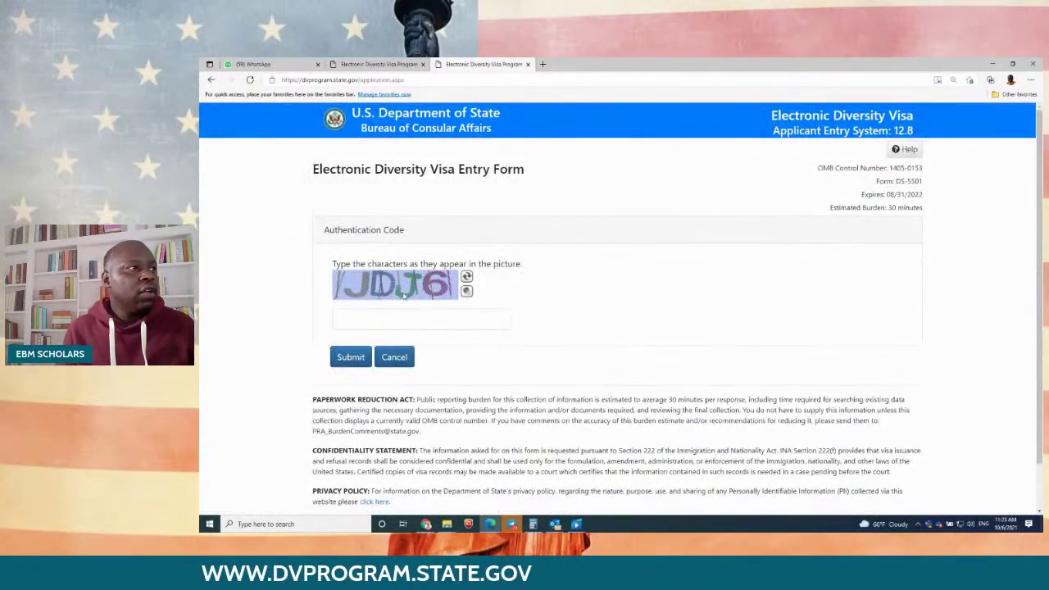
{"action": "left_click", "coordinate": [387, 315]}
{"action": "type", "text": "JDJ"}
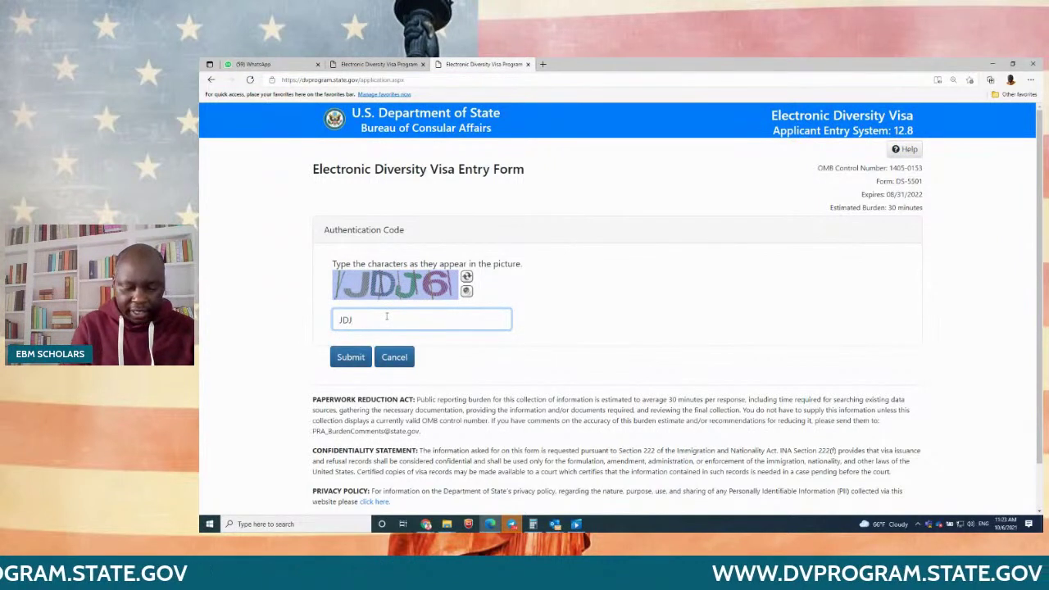
{"action": "type", "text": "6"}
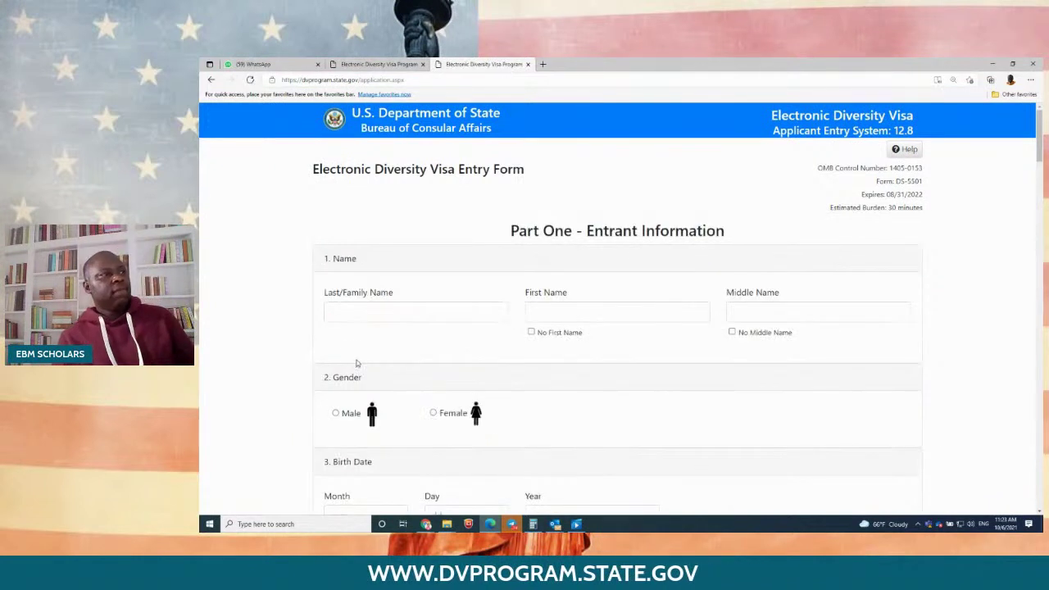
Step: Enter the entrant's last, first and middle names and set gender to Male
{"action": "left_click", "coordinate": [356, 315]}
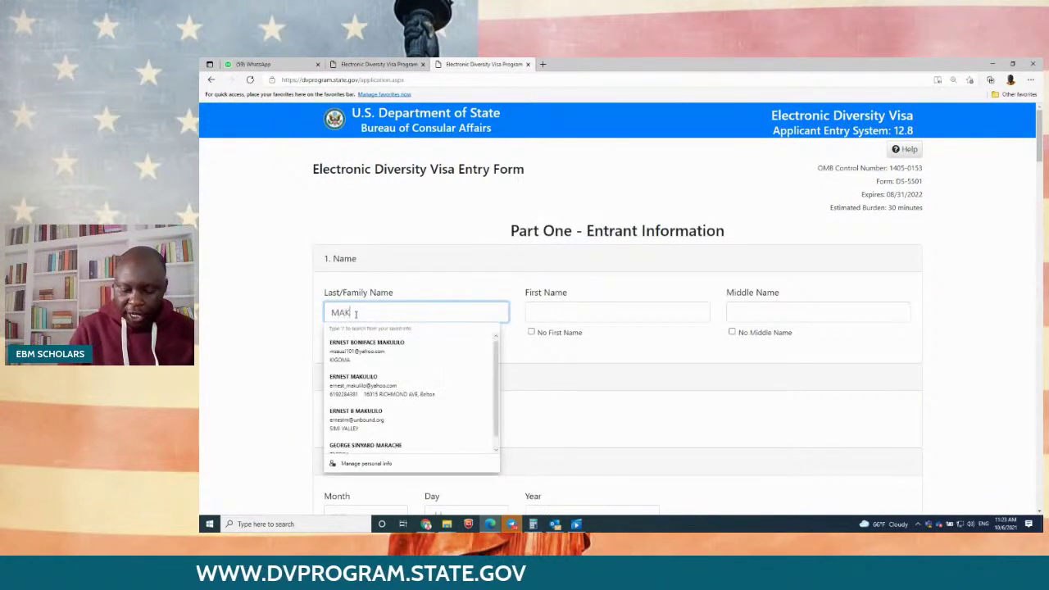
{"action": "key", "text": "Tab"}
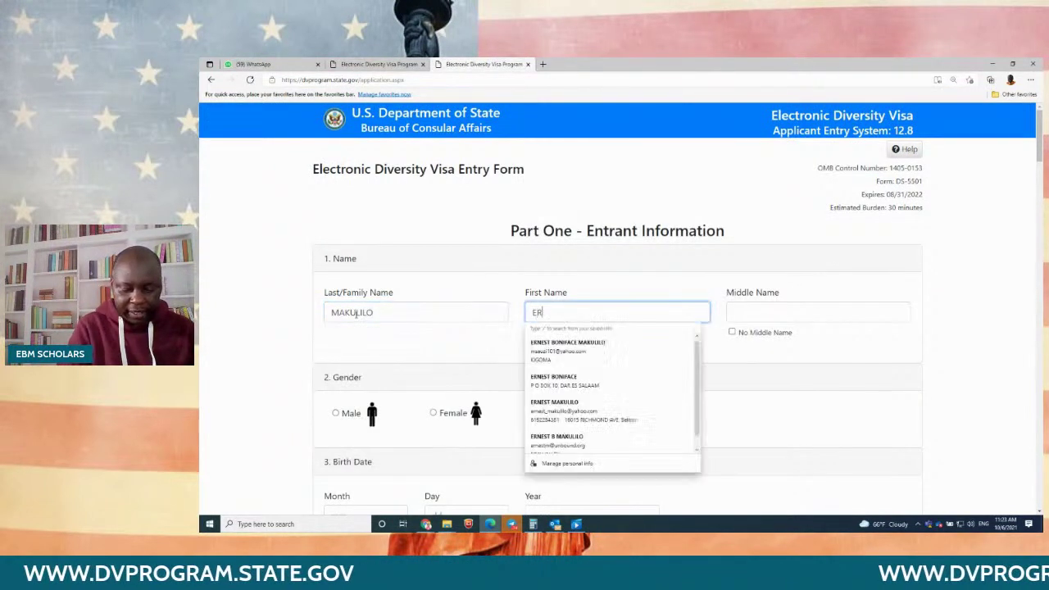
{"action": "key", "text": "Tab"}
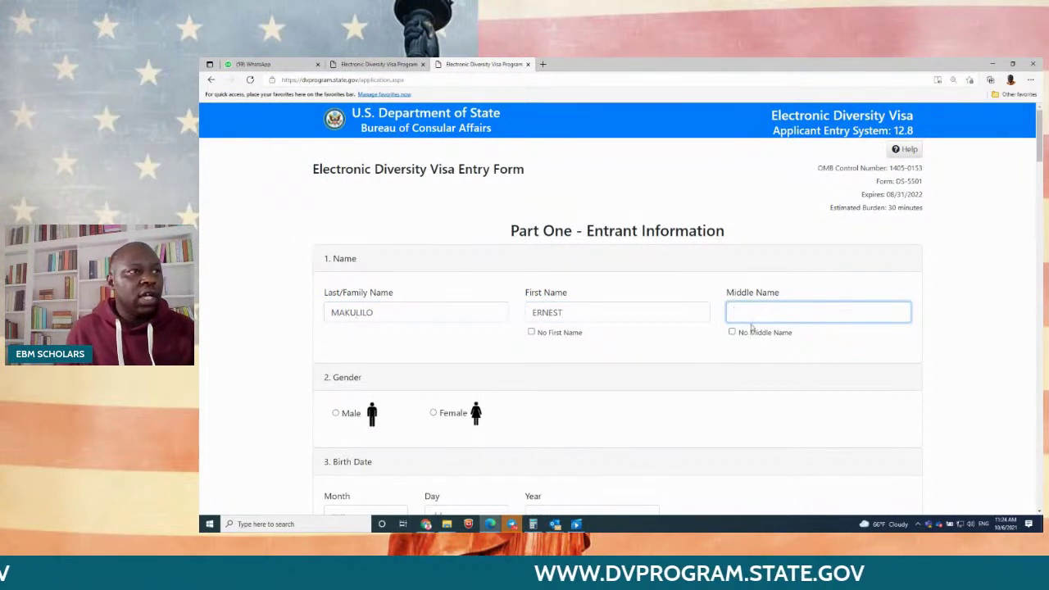
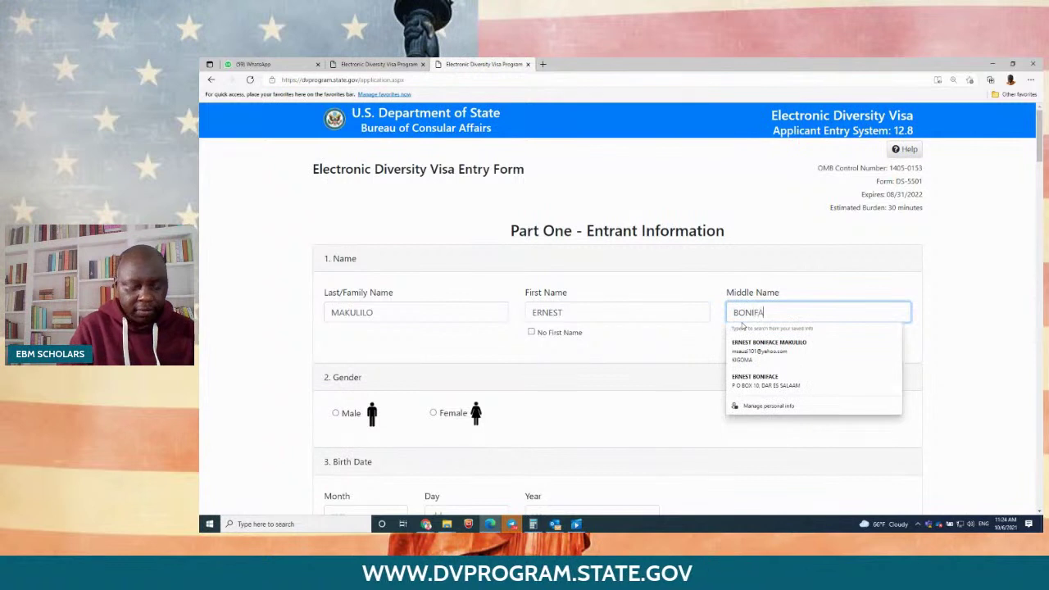
{"action": "key", "text": "Tab"}
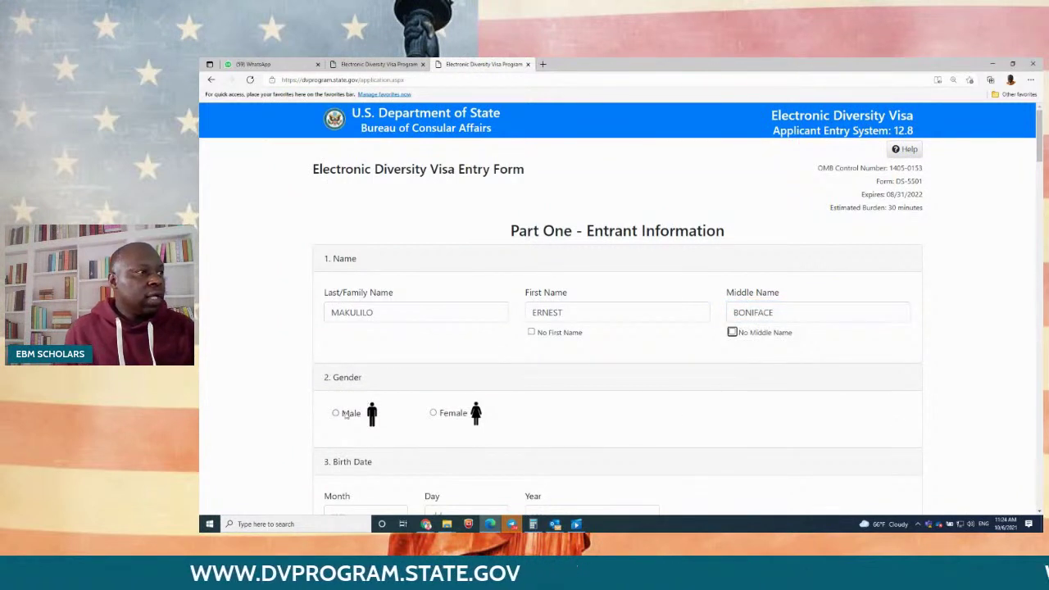
{"action": "left_click", "coordinate": [335, 414]}
{"action": "scroll", "coordinate": [345, 402], "scroll_direction": "down", "scroll_amount": 3}
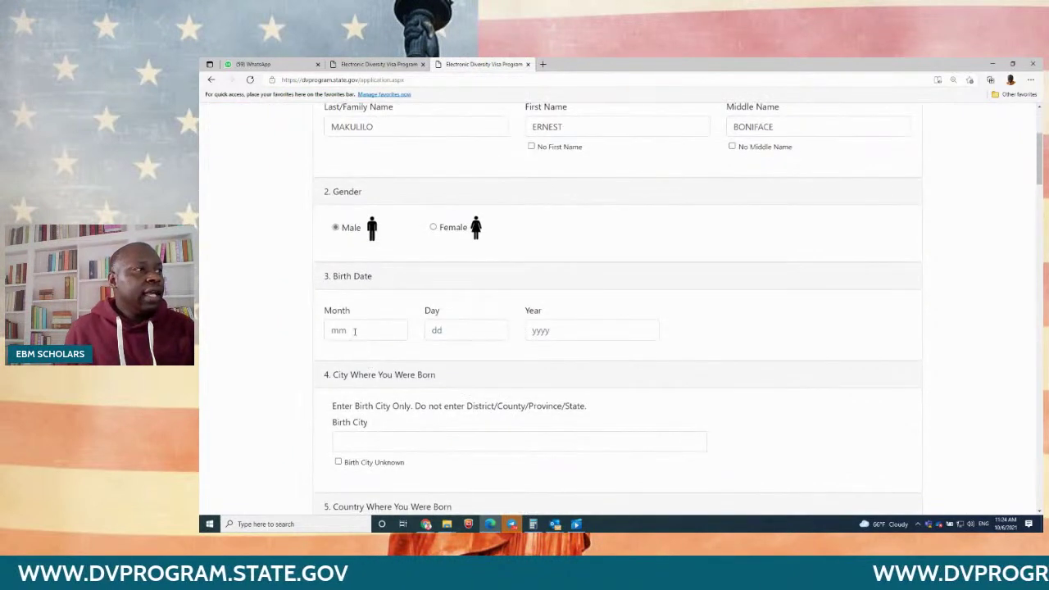
{"action": "left_click", "coordinate": [354, 330]}
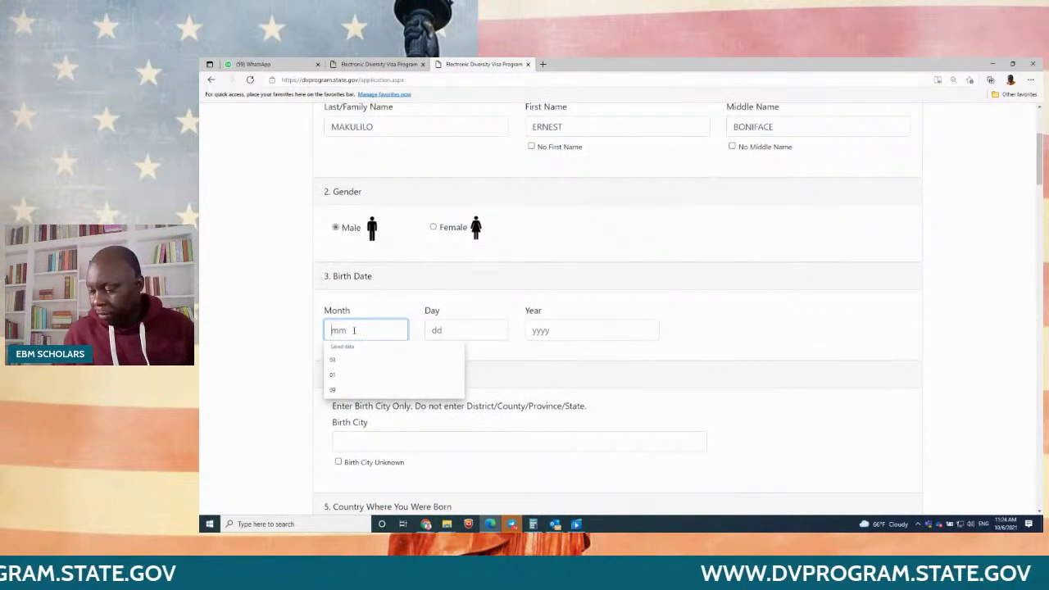
{"action": "key", "text": "Tab"}
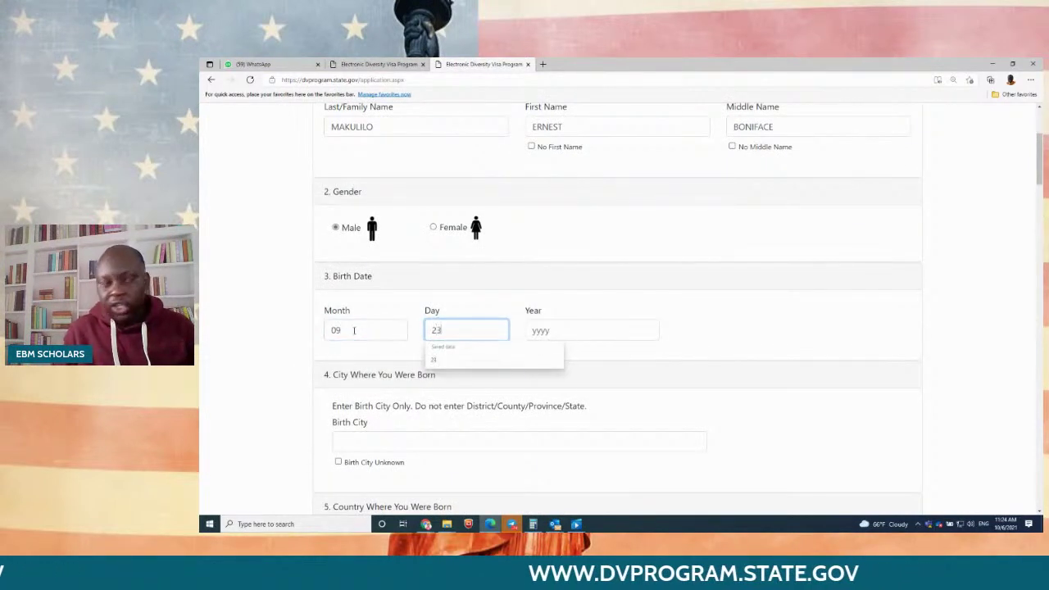
{"action": "key", "text": "Tab"}
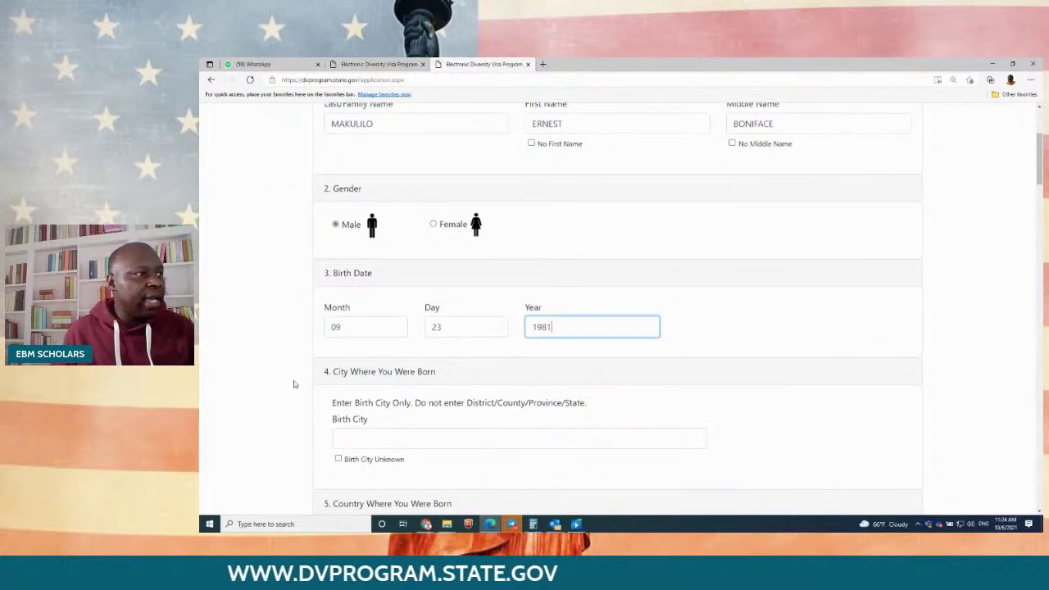
Step: Set the birth city to KIGOMA and the birth country to Tanzania
{"action": "scroll", "coordinate": [382, 292], "scroll_direction": "down", "scroll_amount": 2}
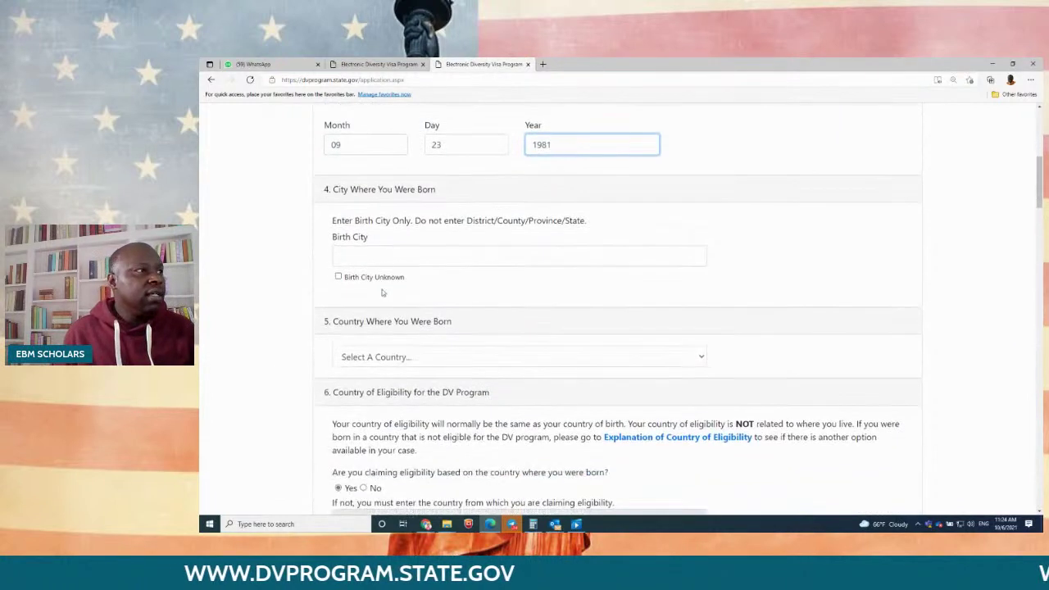
{"action": "left_click", "coordinate": [374, 258]}
{"action": "type", "text": "KIGOMA"}
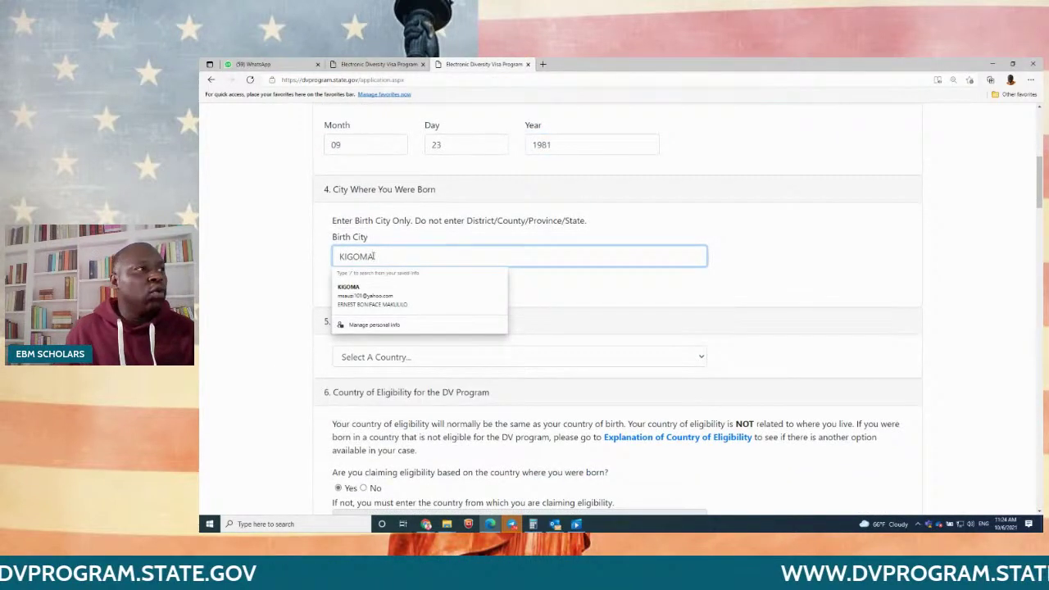
{"action": "left_click", "coordinate": [259, 248]}
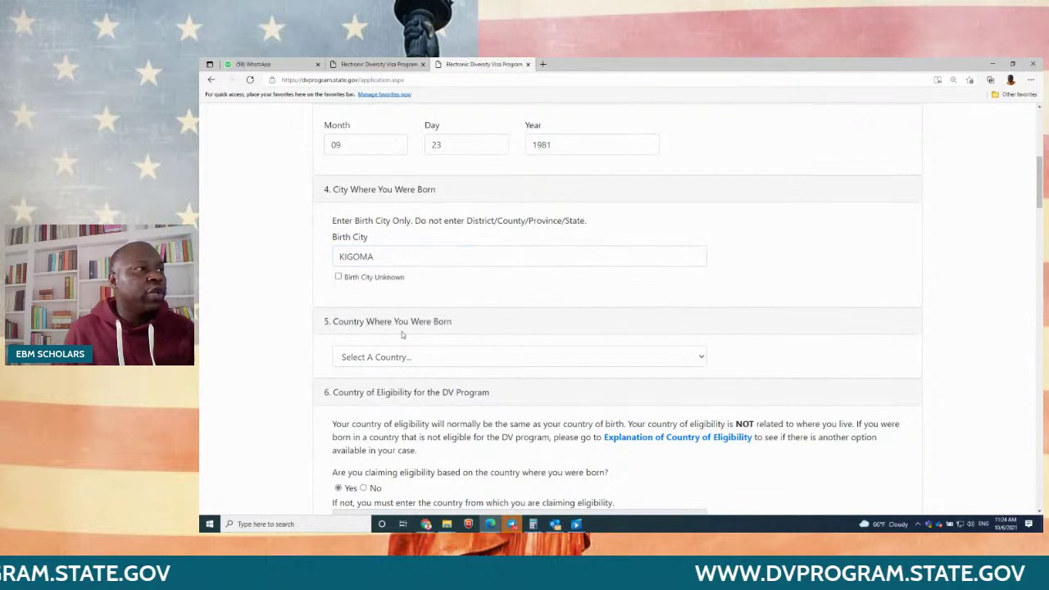
{"action": "scroll", "coordinate": [414, 328], "scroll_direction": "down", "scroll_amount": 1}
{"action": "scroll", "coordinate": [414, 328], "scroll_direction": "down", "scroll_amount": 1}
{"action": "left_click", "coordinate": [401, 234]}
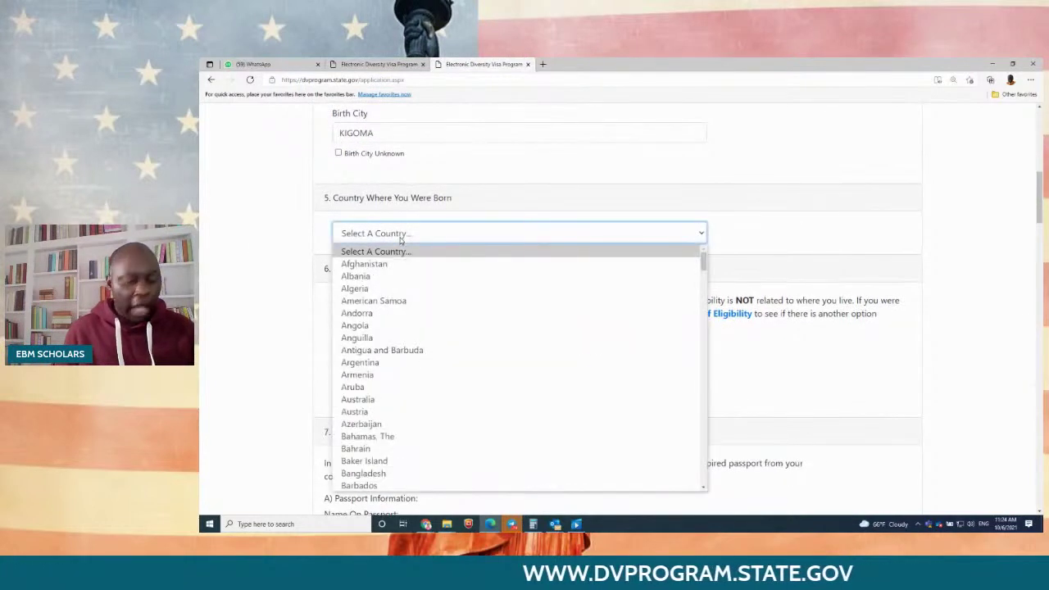
{"action": "key", "text": "t"}
{"action": "key", "text": "t"}
{"action": "key", "text": "t"}
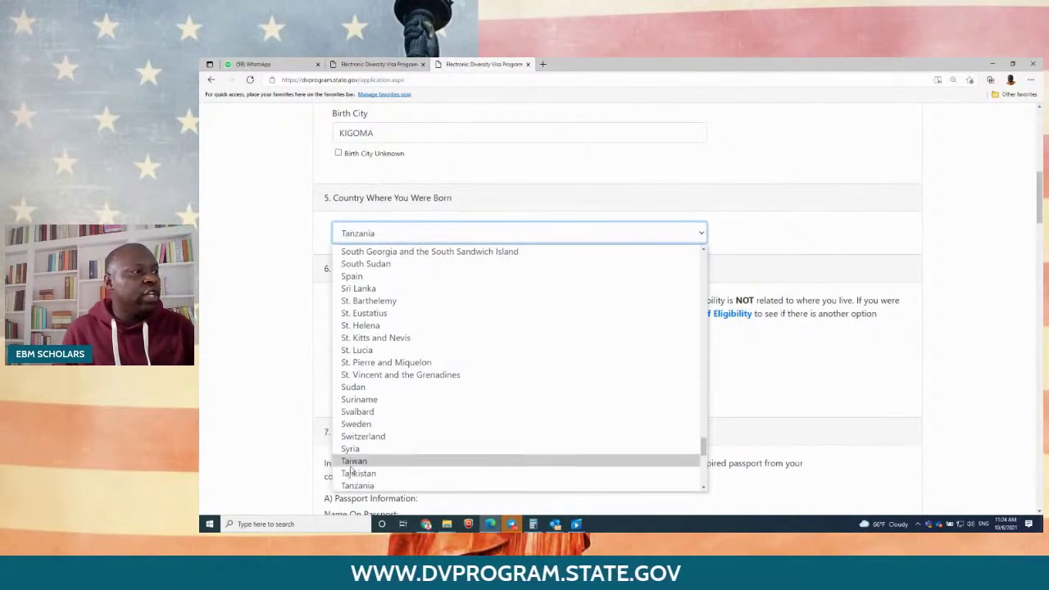
{"action": "left_click", "coordinate": [369, 486]}
{"action": "scroll", "coordinate": [418, 342], "scroll_direction": "down", "scroll_amount": 1}
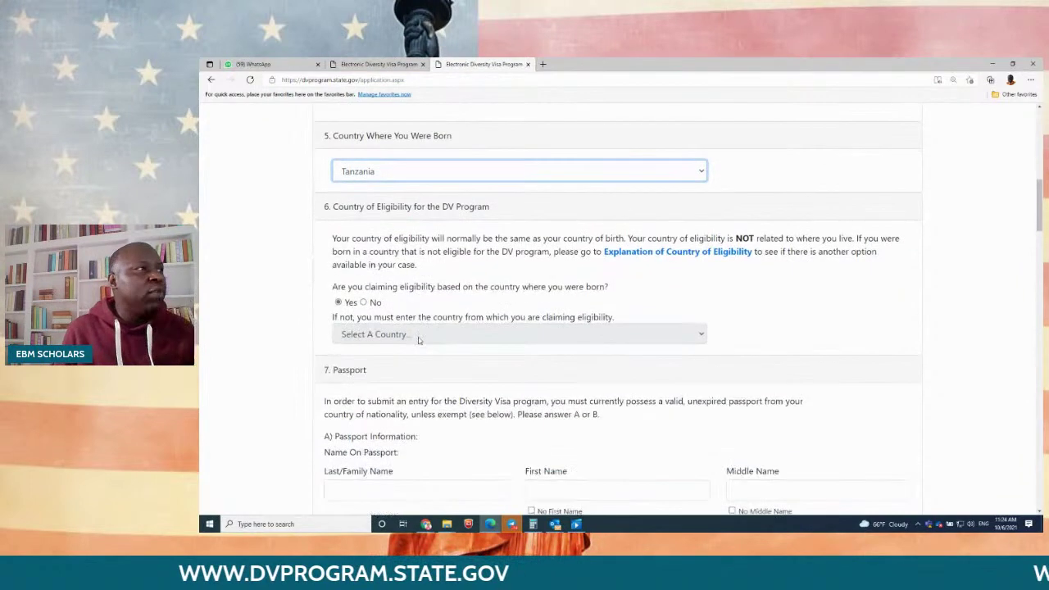
{"action": "scroll", "coordinate": [418, 340], "scroll_direction": "down", "scroll_amount": 1}
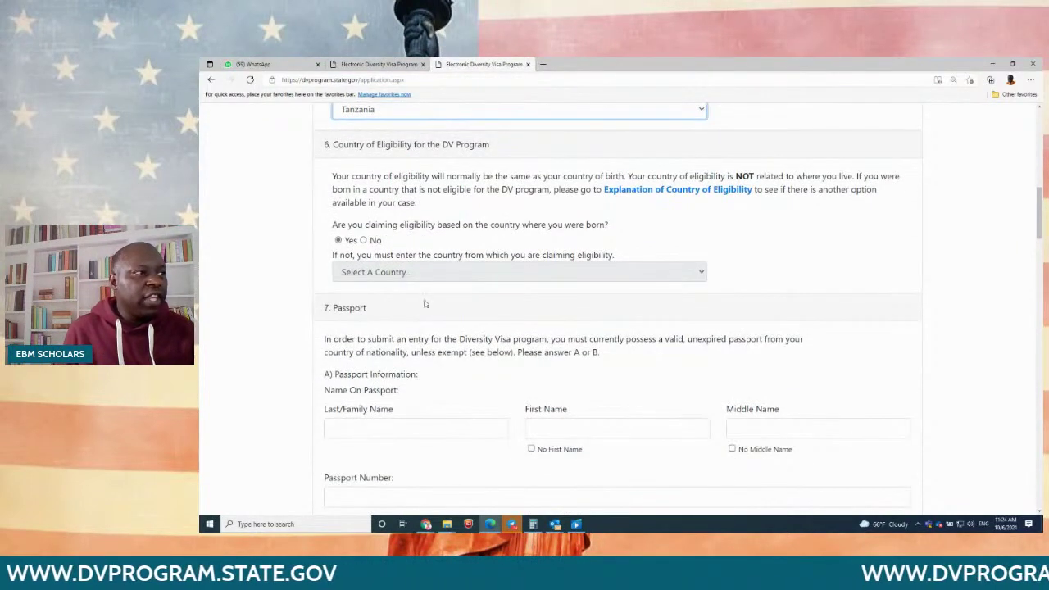
{"action": "scroll", "coordinate": [424, 304], "scroll_direction": "down", "scroll_amount": 2}
Step: Fill in the passport surname, first and middle names, and the passport number
{"action": "left_click", "coordinate": [420, 302]}
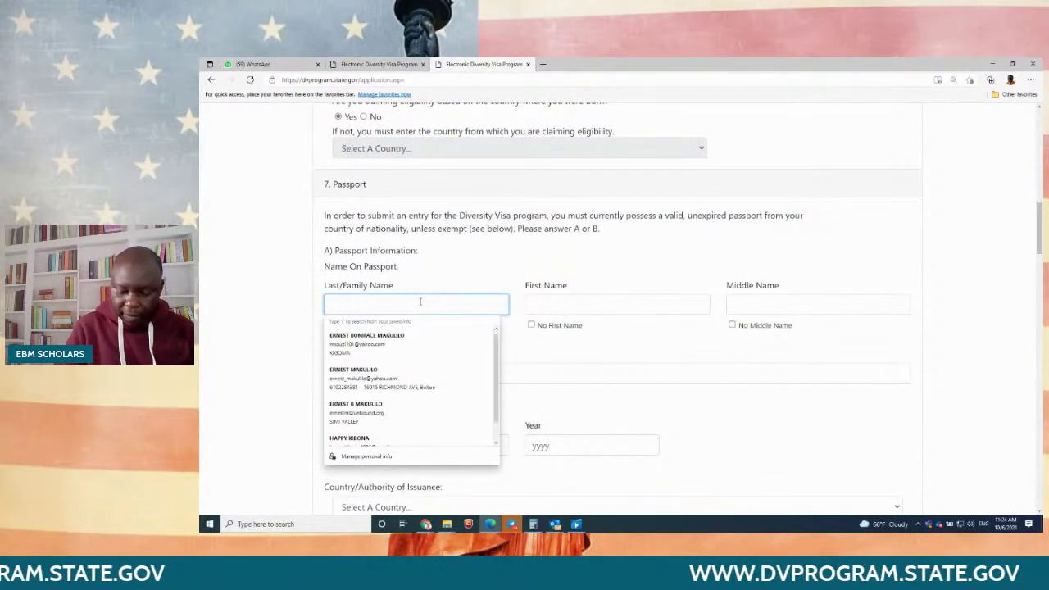
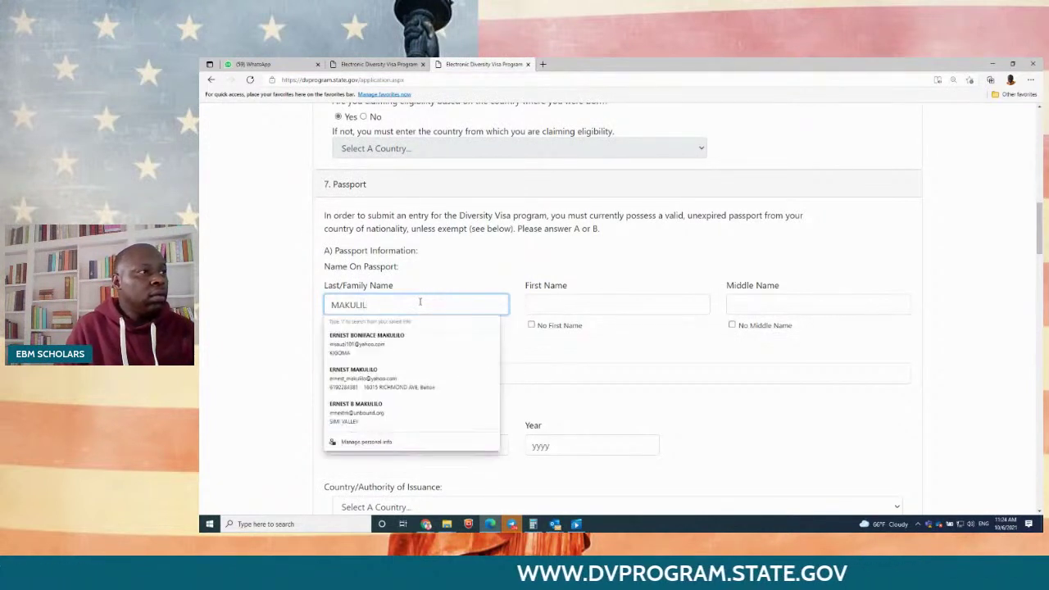
{"action": "key", "text": "Tab"}
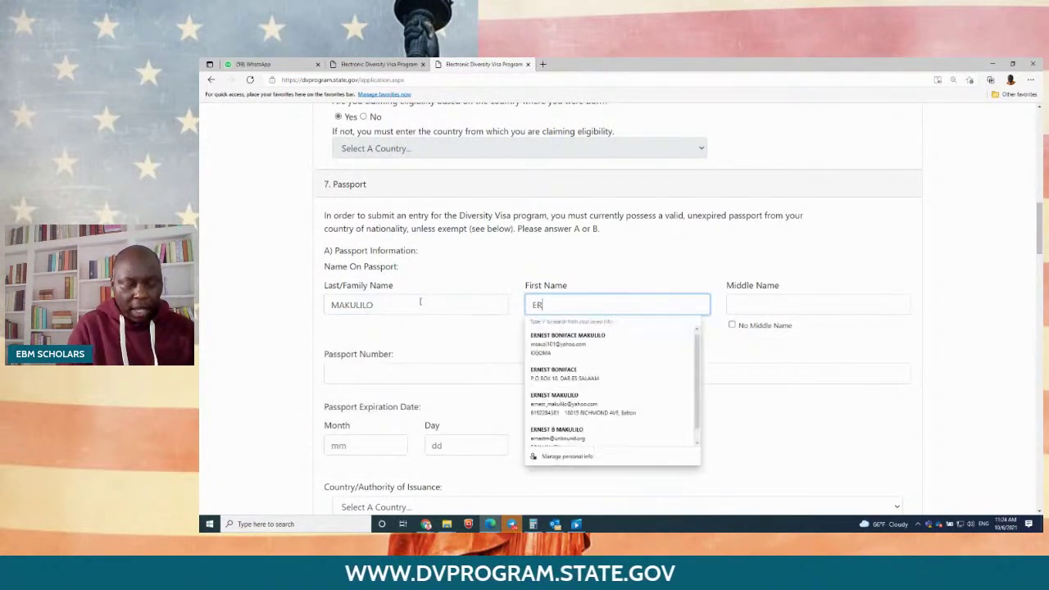
{"action": "key", "text": "Tab"}
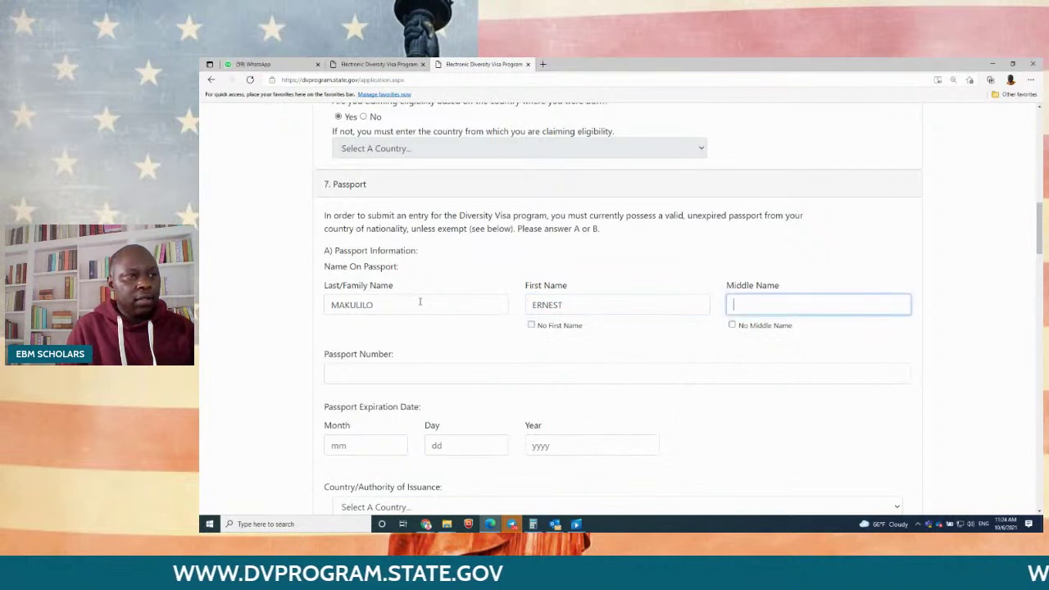
{"action": "key", "text": "Tab"}
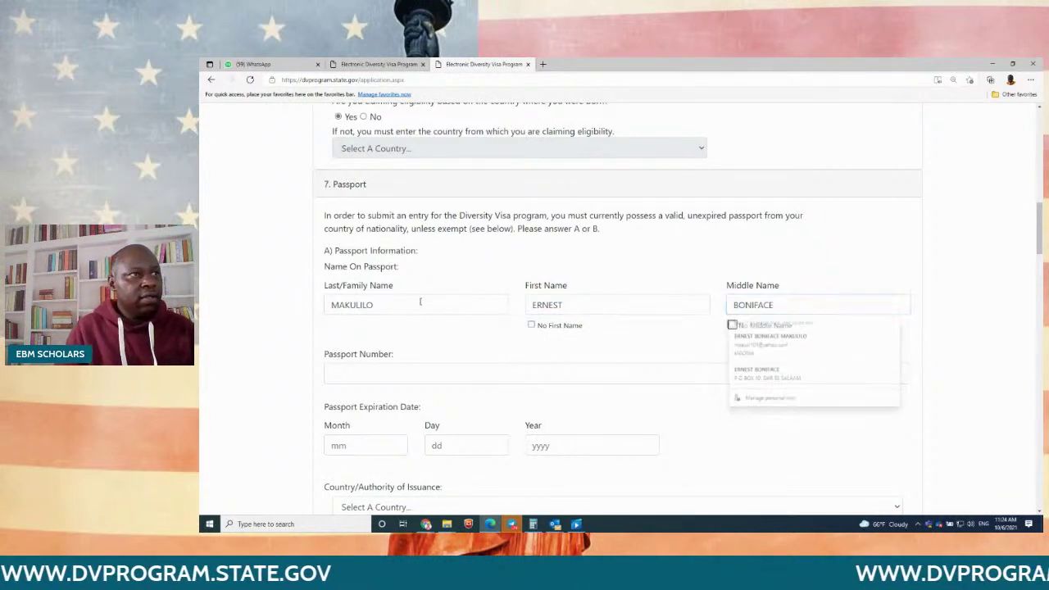
{"action": "left_click", "coordinate": [410, 374]}
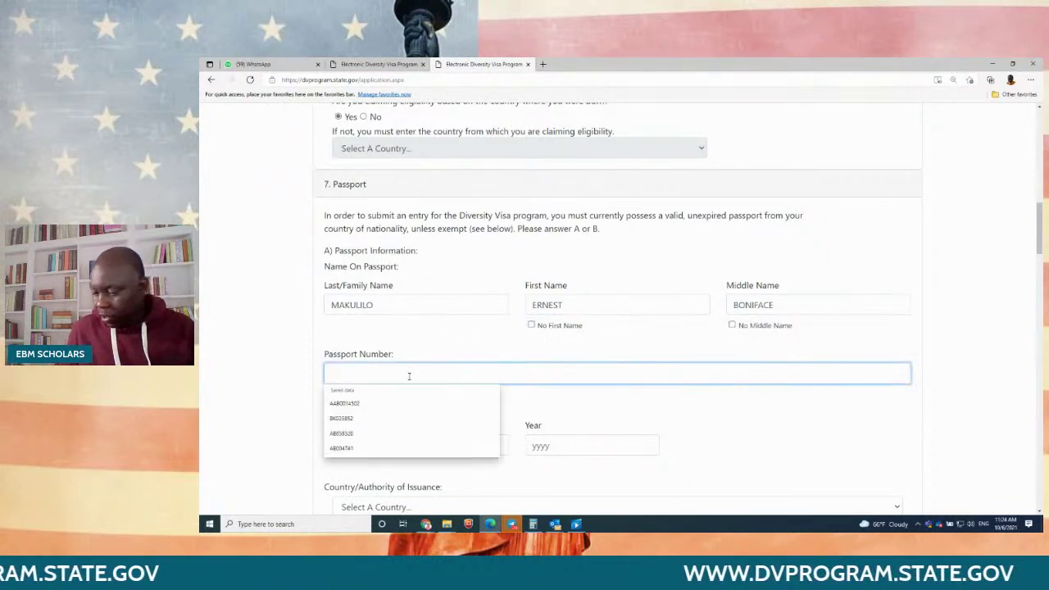
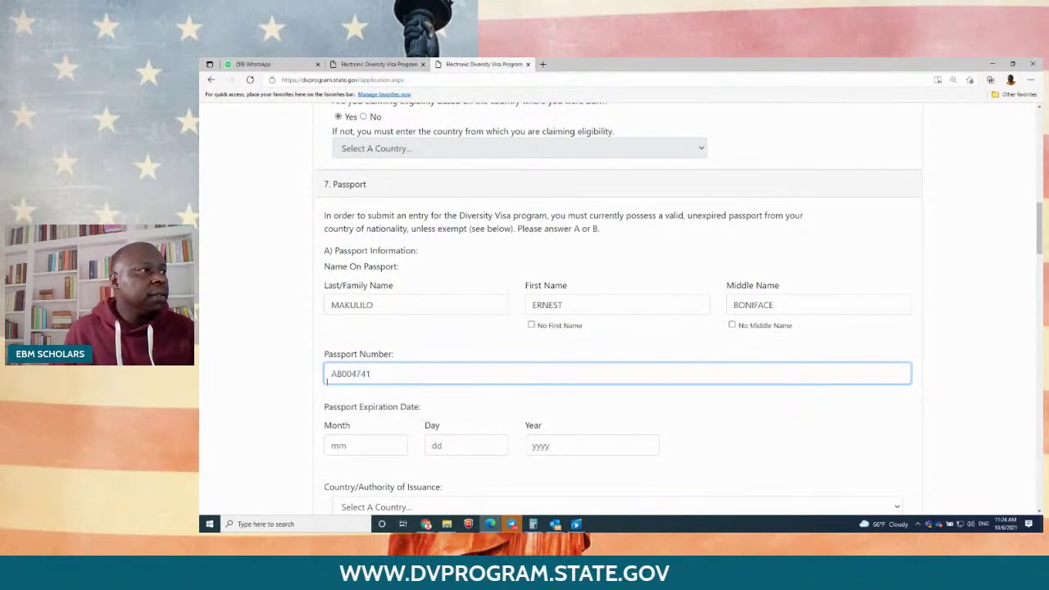
Step: Set the passport expiry to 10/07/2021 and the issuing country to Tanzania
{"action": "scroll", "coordinate": [326, 381], "scroll_direction": "down", "scroll_amount": 2}
{"action": "left_click", "coordinate": [373, 258]}
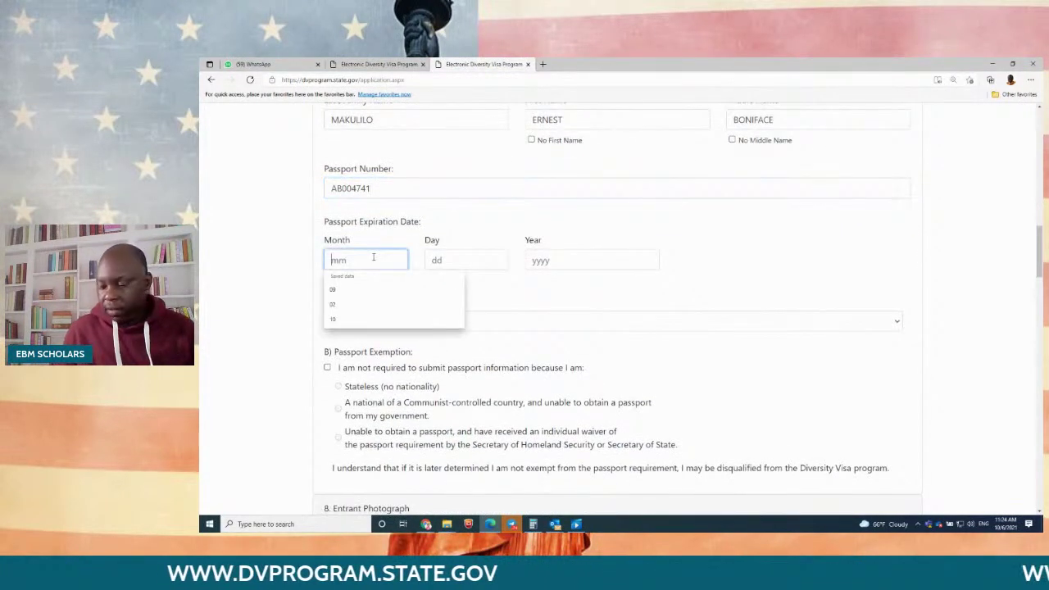
{"action": "type", "text": "10"}
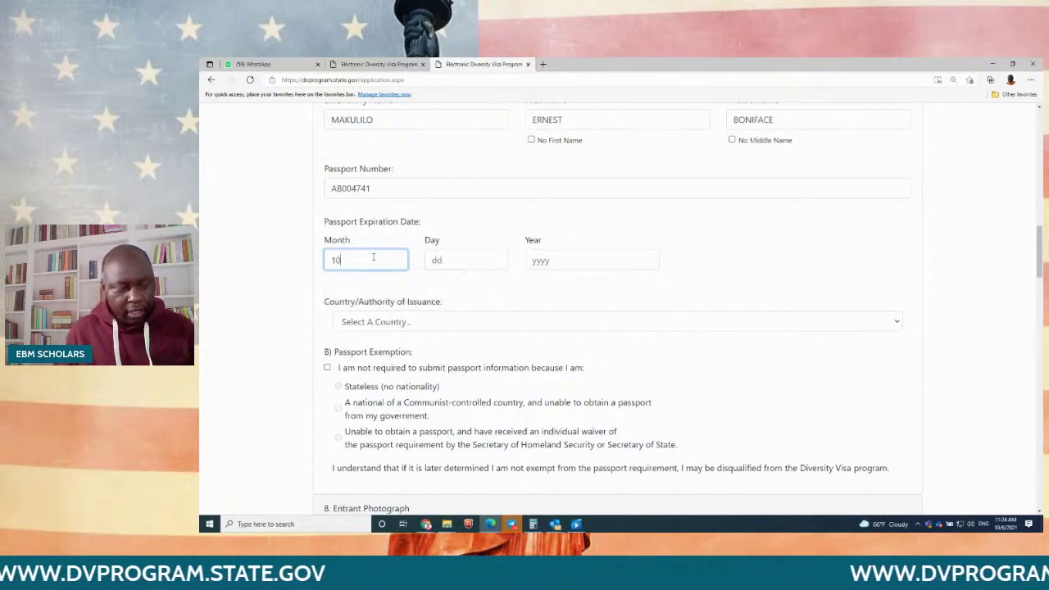
{"action": "key", "text": "Tab"}
{"action": "type", "text": "07"}
{"action": "key", "text": "Tab"}
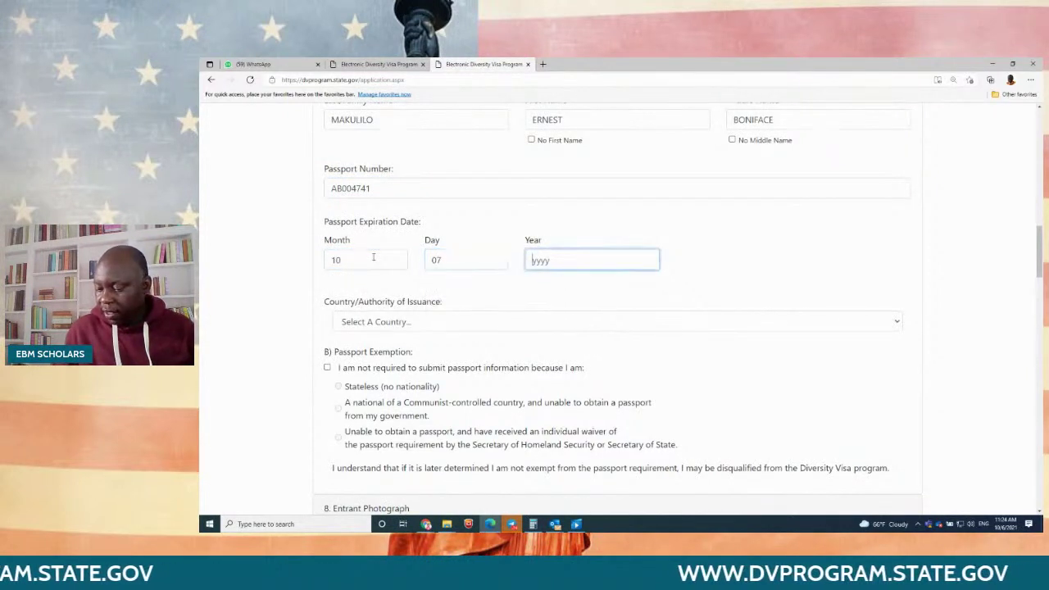
{"action": "type", "text": "2021"}
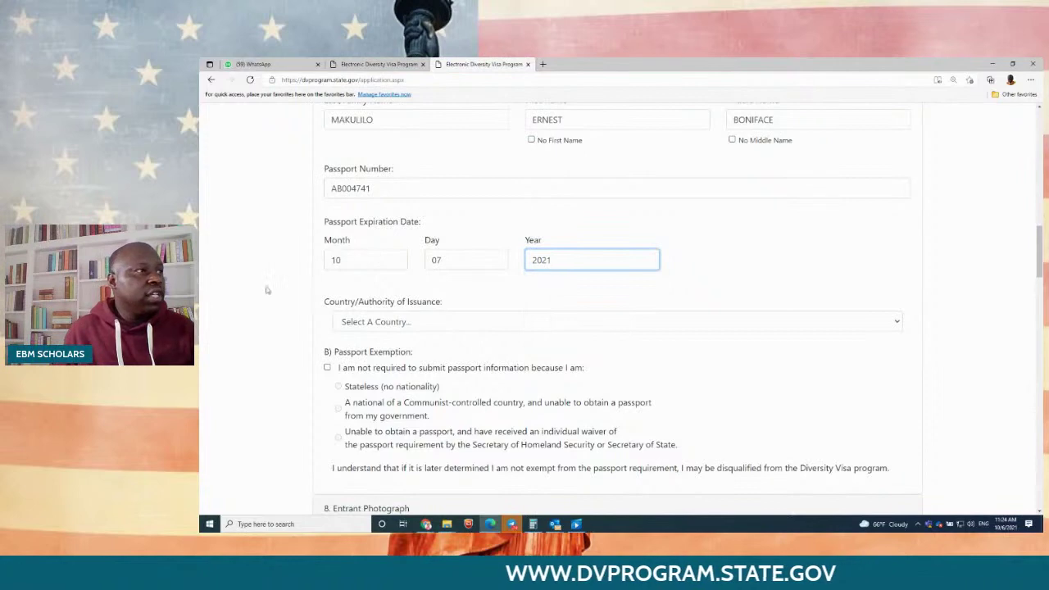
{"action": "scroll", "coordinate": [267, 290], "scroll_direction": "down", "scroll_amount": 2}
{"action": "left_click", "coordinate": [399, 198]}
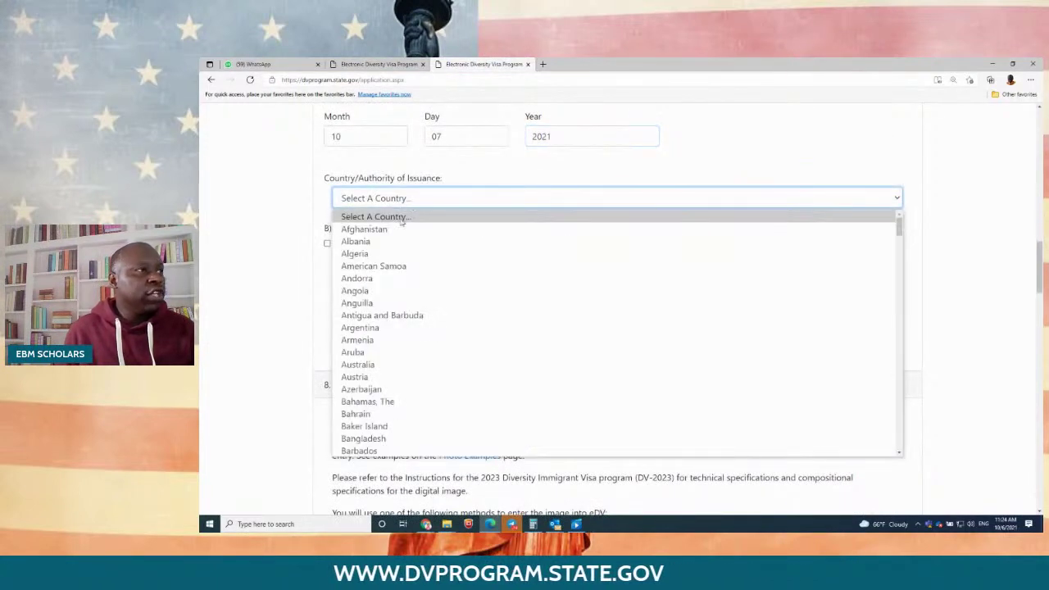
{"action": "type", "text": "tan"}
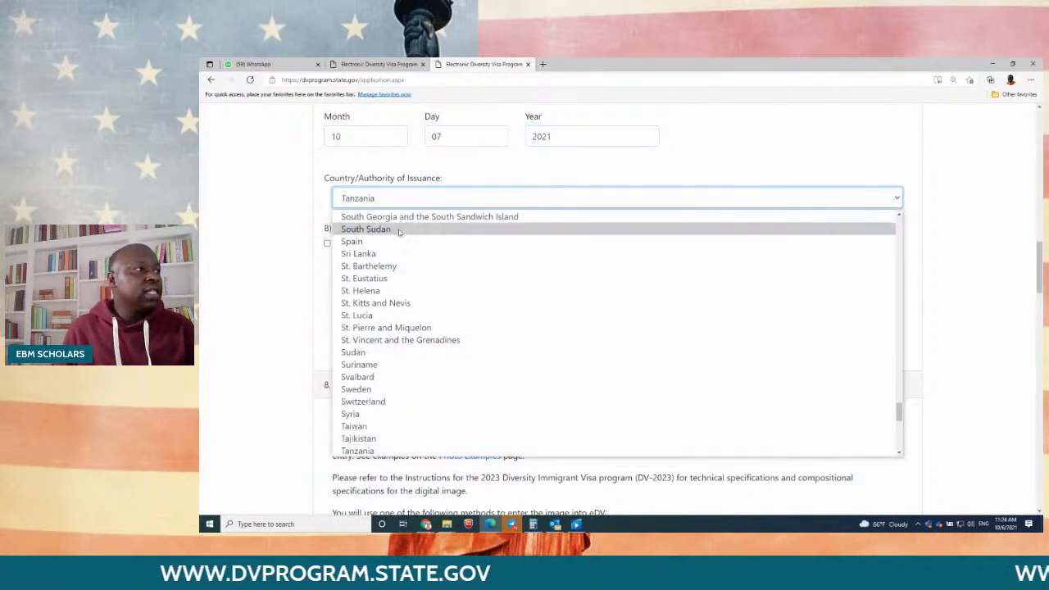
{"action": "left_click", "coordinate": [383, 450]}
Step: Pick the entrant's photo file from Downloads and upload it to the Entrant Photograph section
{"action": "scroll", "coordinate": [380, 288], "scroll_direction": "down", "scroll_amount": 3}
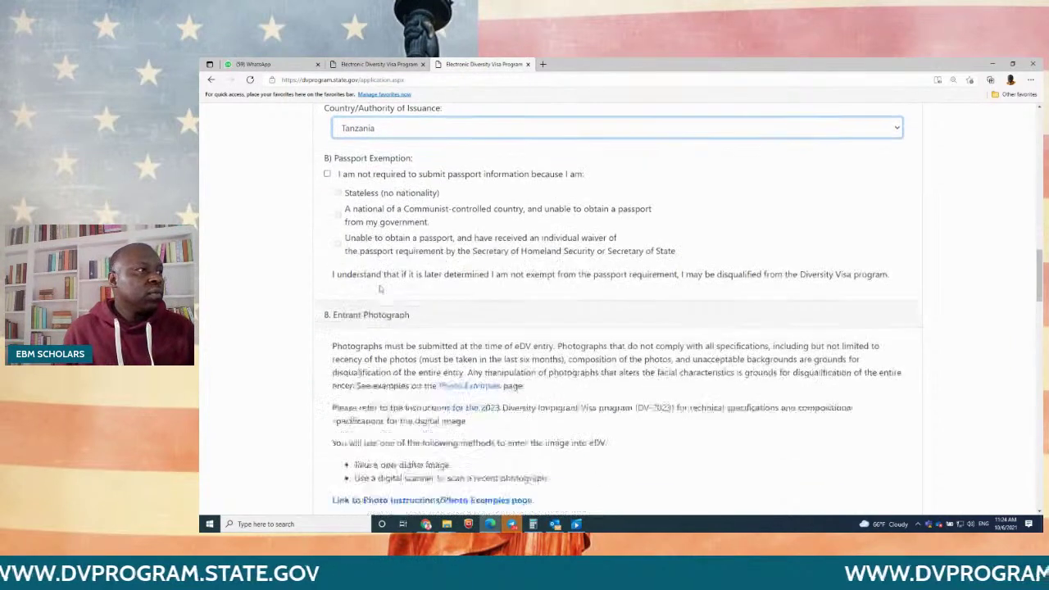
{"action": "scroll", "coordinate": [380, 288], "scroll_direction": "down", "scroll_amount": 2}
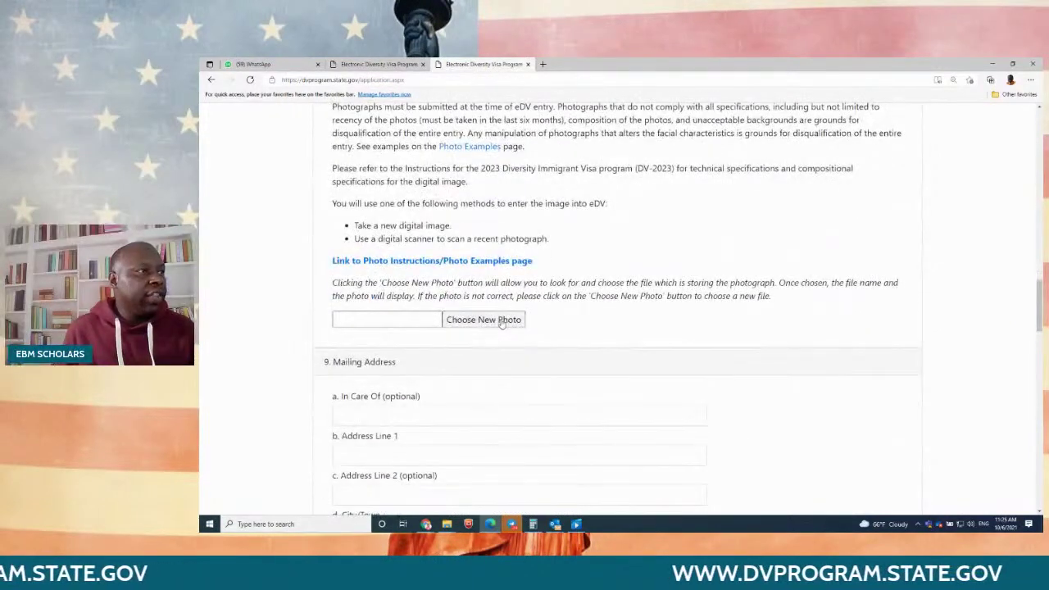
{"action": "left_click", "coordinate": [502, 322]}
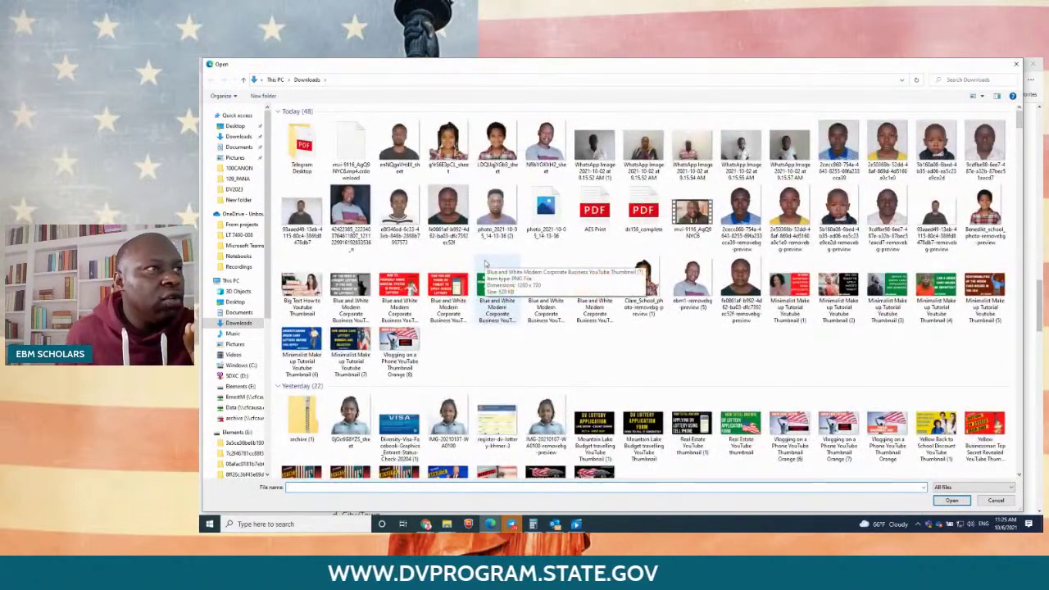
{"action": "scroll", "coordinate": [742, 358], "scroll_direction": "down", "scroll_amount": 4}
{"action": "scroll", "coordinate": [741, 359], "scroll_direction": "down", "scroll_amount": 2}
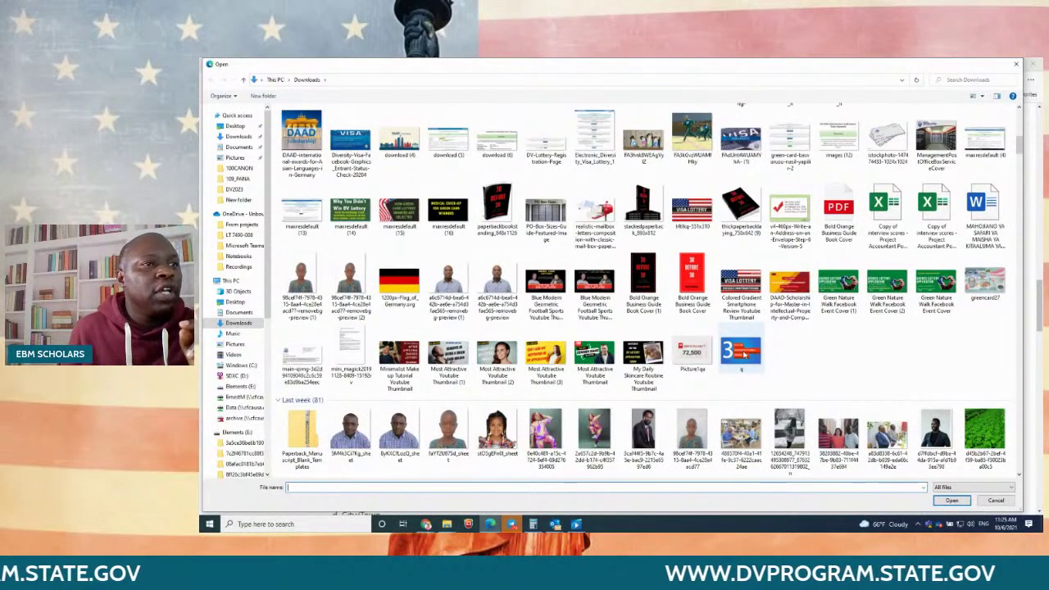
{"action": "scroll", "coordinate": [742, 354], "scroll_direction": "down", "scroll_amount": 7}
{"action": "scroll", "coordinate": [742, 354], "scroll_direction": "down", "scroll_amount": 6}
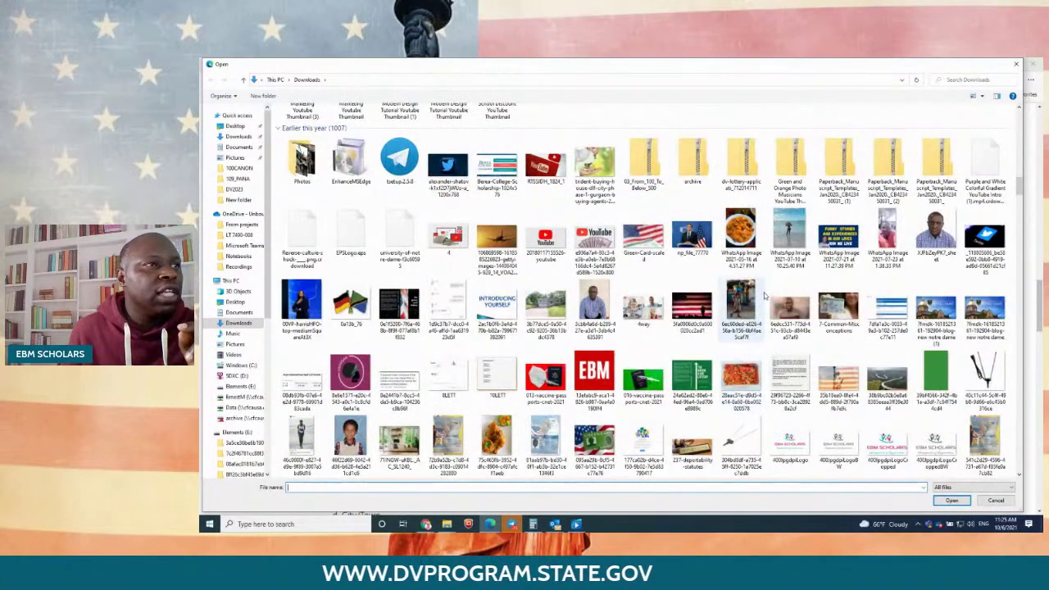
{"action": "double_click", "coordinate": [791, 308]}
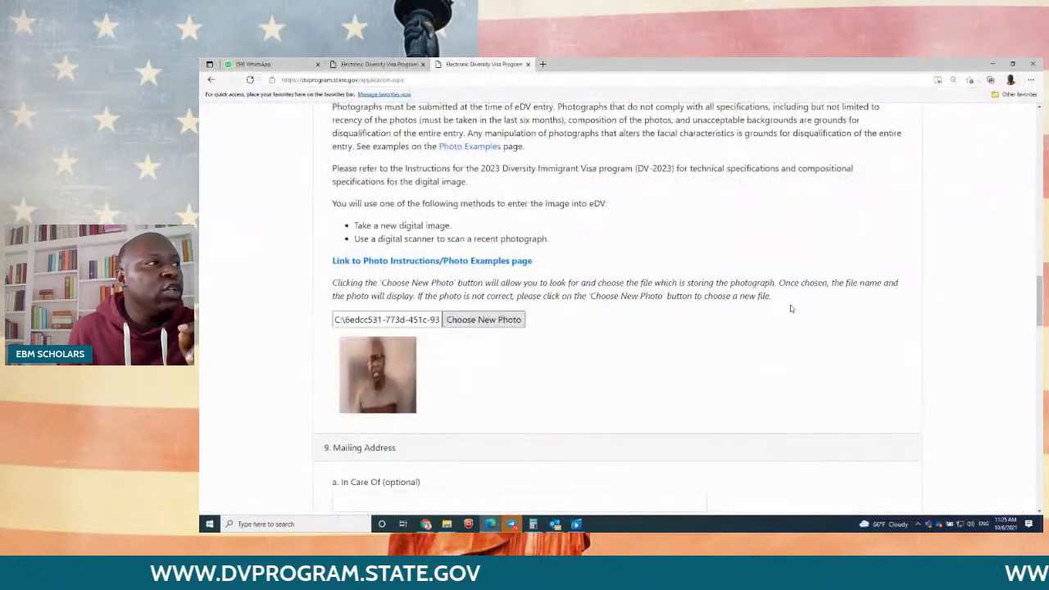
{"action": "scroll", "coordinate": [689, 344], "scroll_direction": "down", "scroll_amount": 3}
{"action": "scroll", "coordinate": [690, 344], "scroll_direction": "up", "scroll_amount": 3}
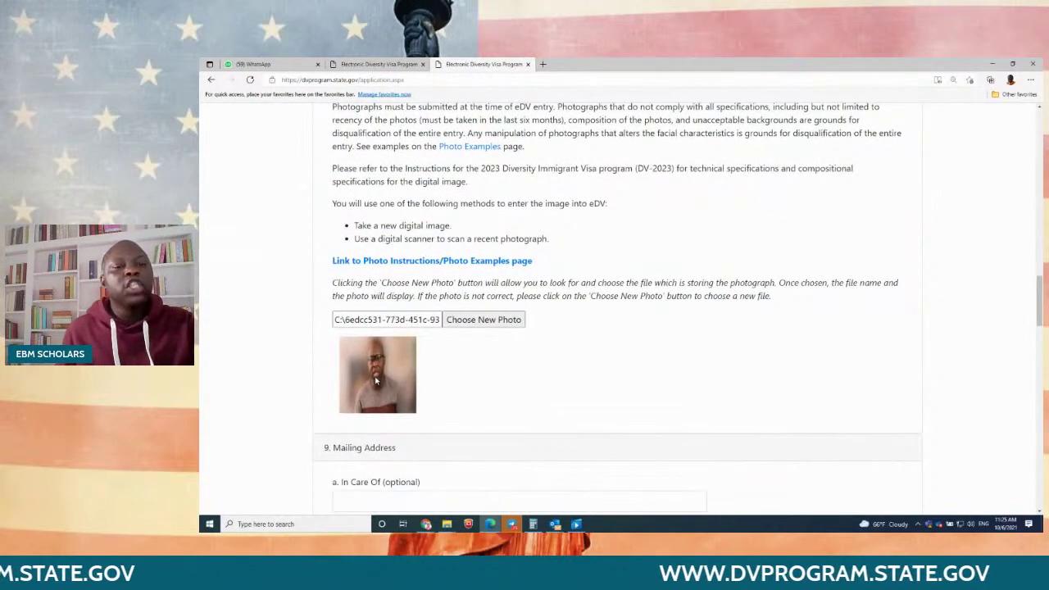
{"action": "scroll", "coordinate": [381, 370], "scroll_direction": "down", "scroll_amount": 1}
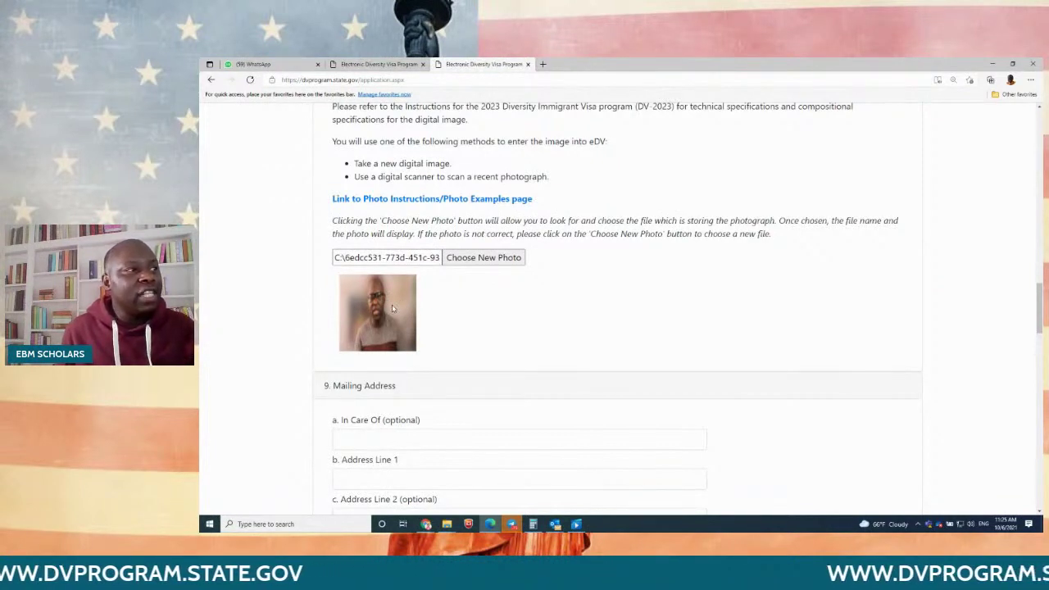
{"action": "scroll", "coordinate": [391, 305], "scroll_direction": "down", "scroll_amount": 2}
{"action": "scroll", "coordinate": [391, 304], "scroll_direction": "down", "scroll_amount": 1}
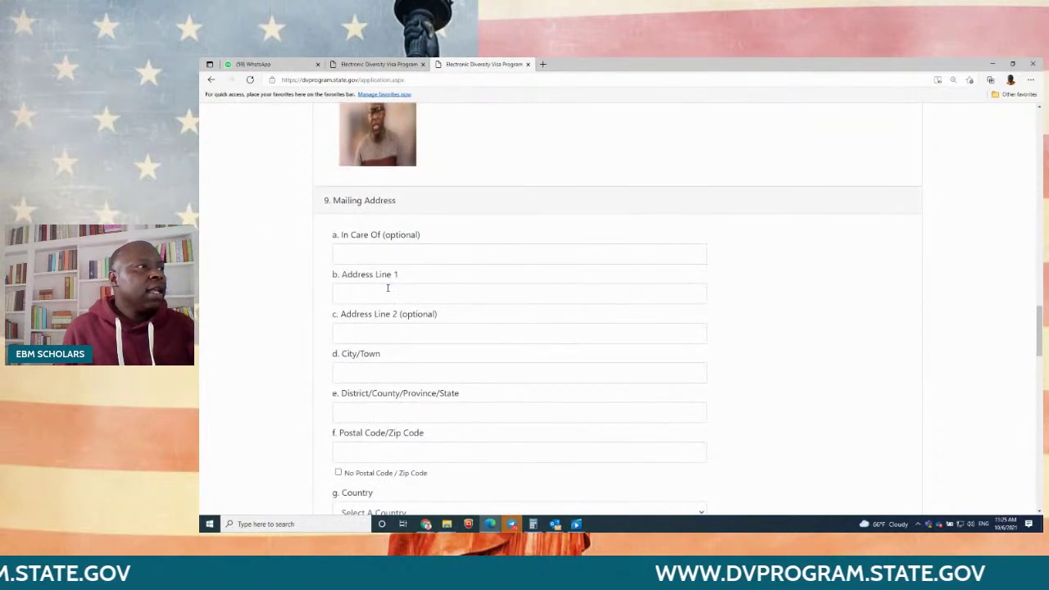
Step: Fill the mailing address from saved suggestions with district DAR ES SALAAM, and mark No Postal Code
{"action": "left_click", "coordinate": [388, 291]}
{"action": "left_click", "coordinate": [382, 326]}
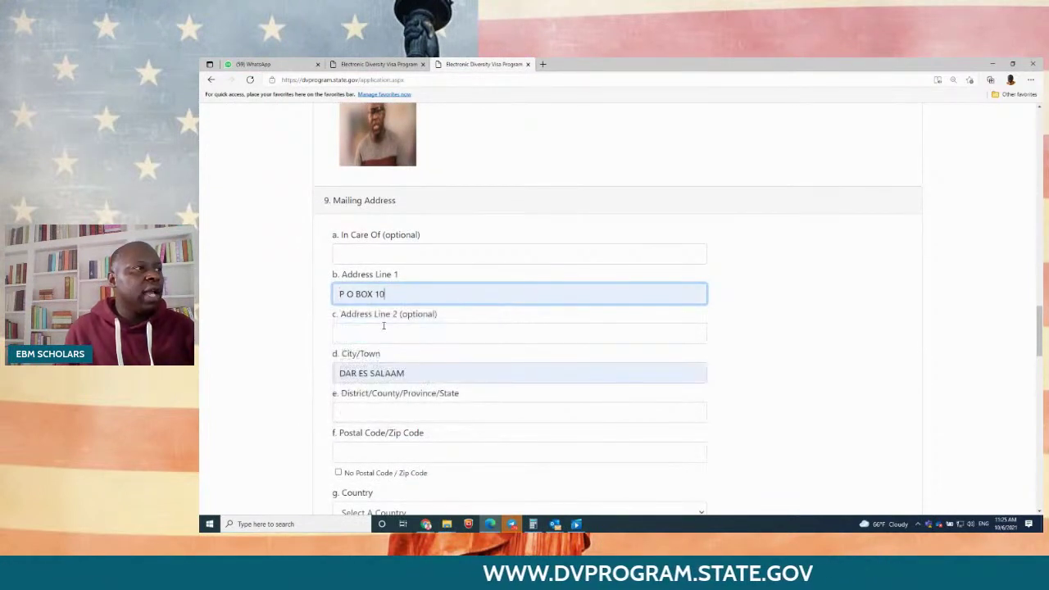
{"action": "scroll", "coordinate": [448, 350], "scroll_direction": "down", "scroll_amount": 1}
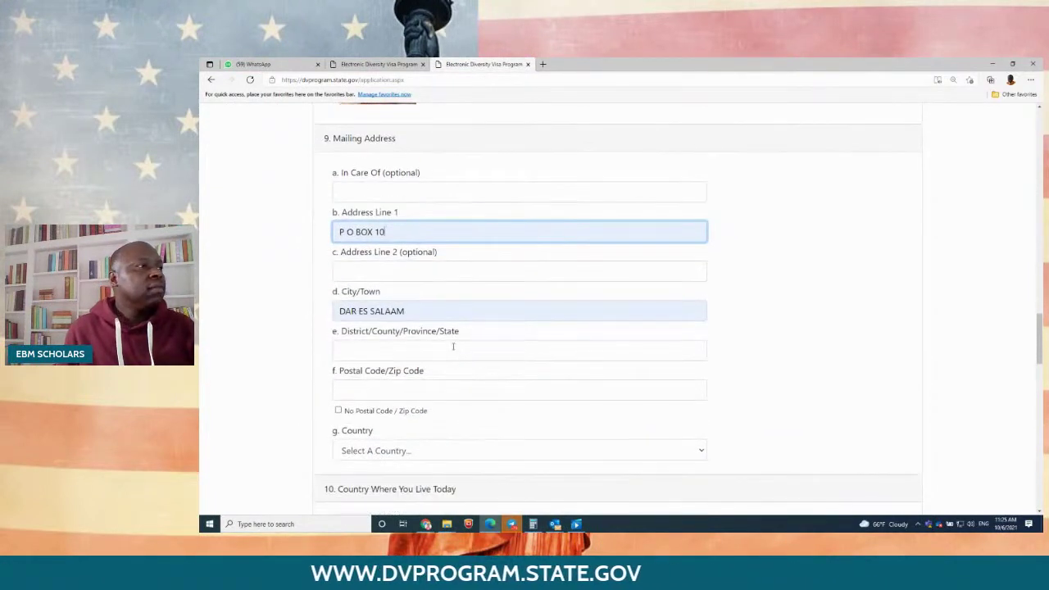
{"action": "left_click", "coordinate": [391, 346]}
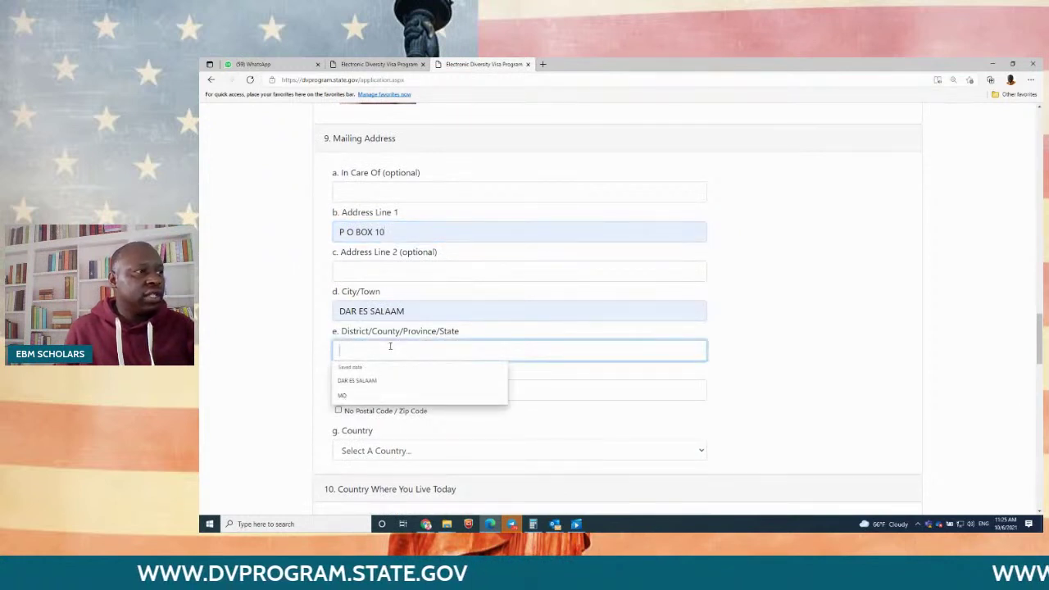
{"action": "left_click", "coordinate": [354, 379]}
{"action": "left_click", "coordinate": [371, 390]}
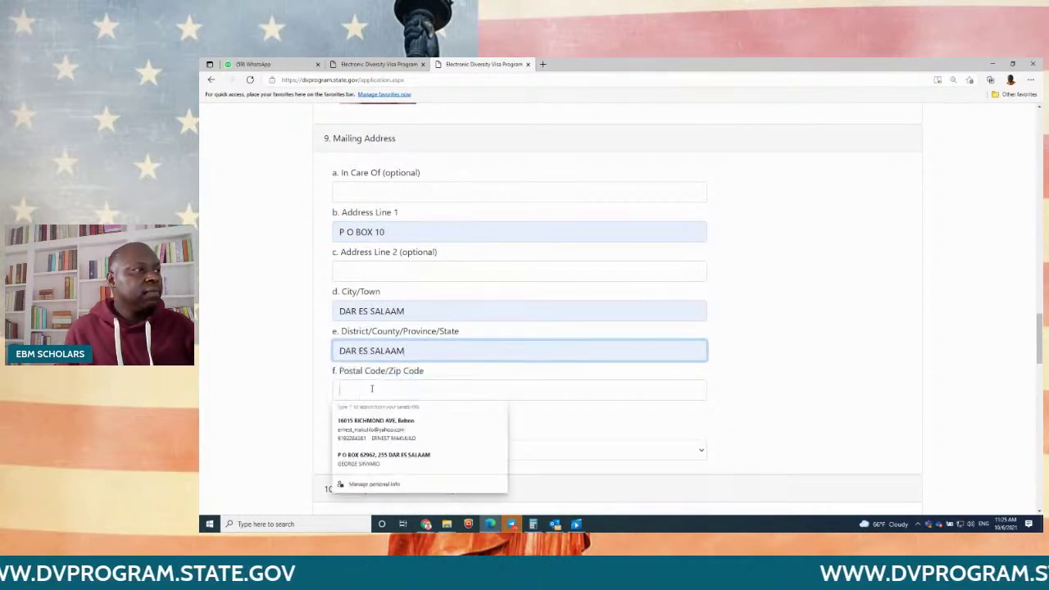
{"action": "left_click", "coordinate": [768, 377]}
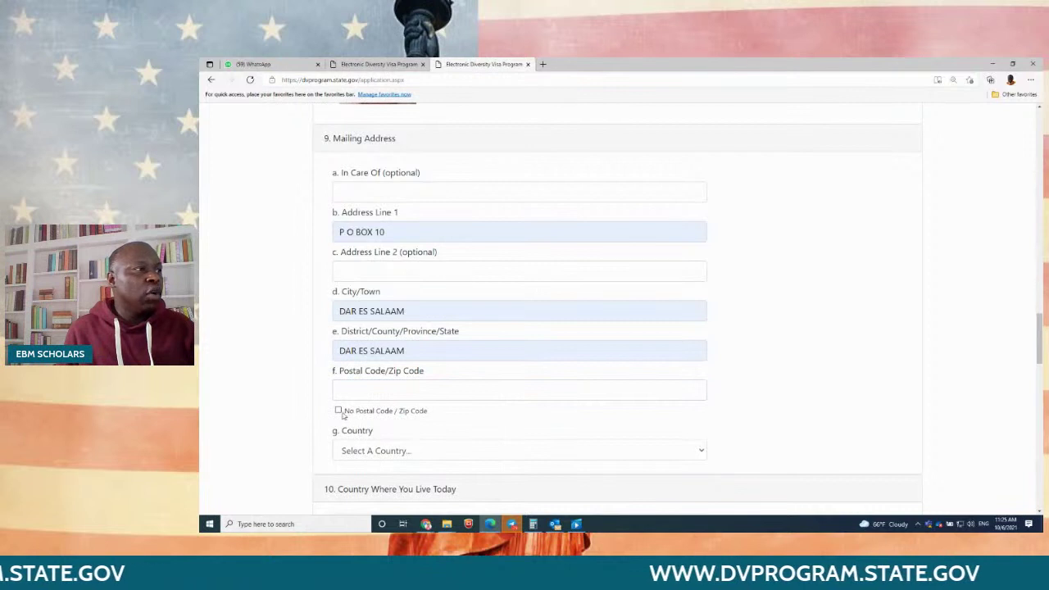
{"action": "left_click", "coordinate": [338, 410]}
{"action": "scroll", "coordinate": [408, 402], "scroll_direction": "down", "scroll_amount": 2}
Step: Choose Tanzania as both the mailing address country and the country of residence
{"action": "left_click", "coordinate": [419, 329]}
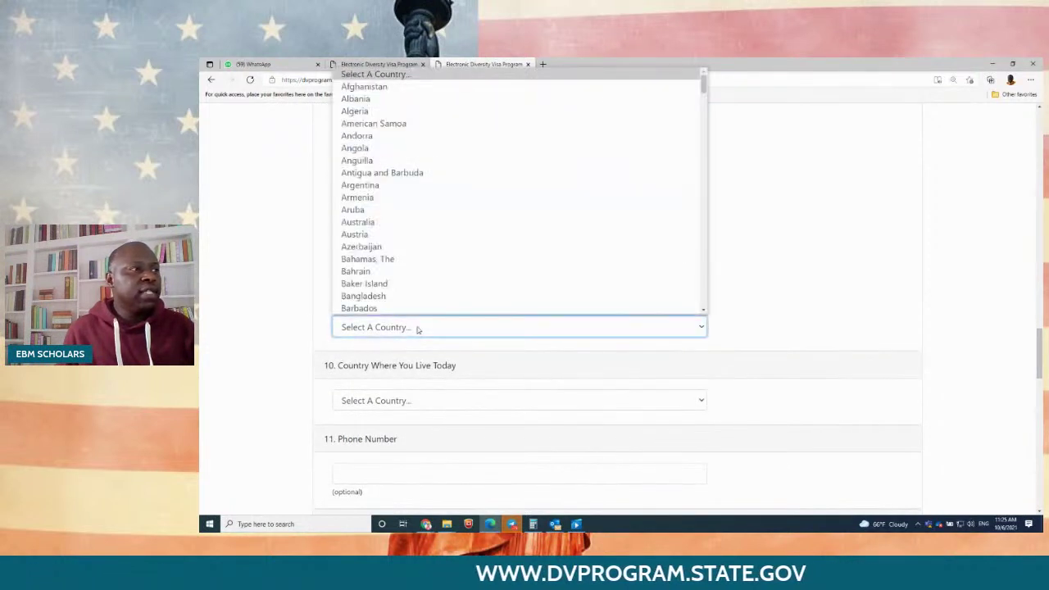
{"action": "key", "text": "t"}
{"action": "key", "text": "t"}
{"action": "key", "text": "t"}
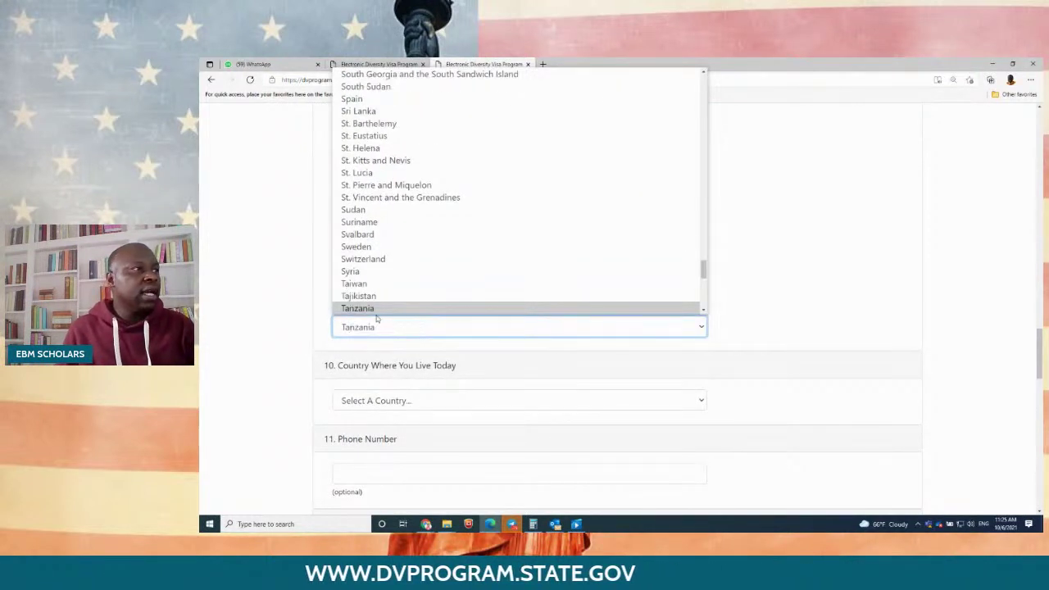
{"action": "left_click", "coordinate": [374, 310]}
{"action": "left_click", "coordinate": [393, 398]}
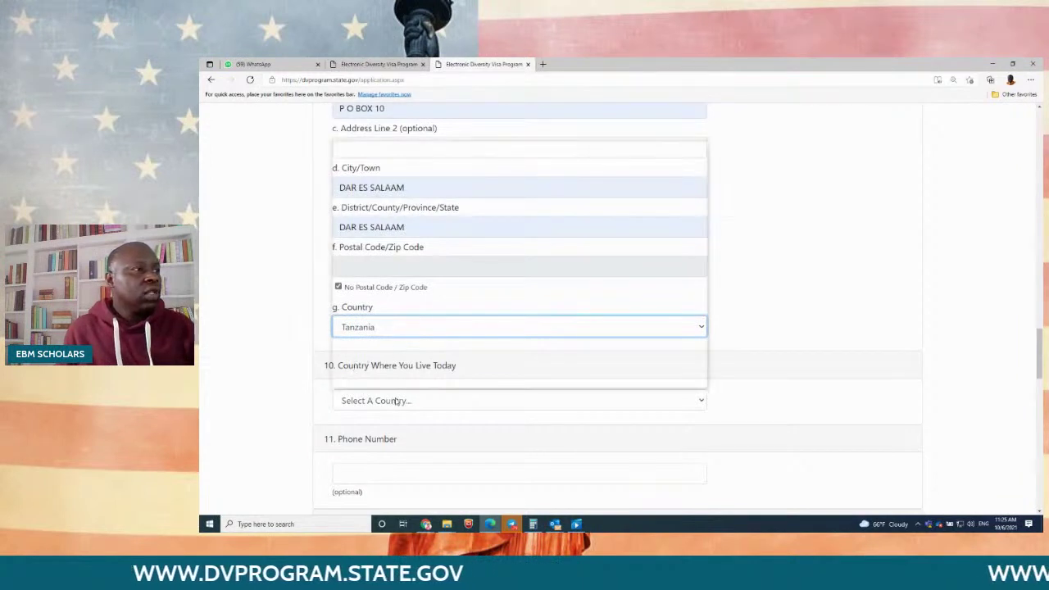
{"action": "key", "text": "t"}
{"action": "key", "text": "t"}
{"action": "key", "text": "t"}
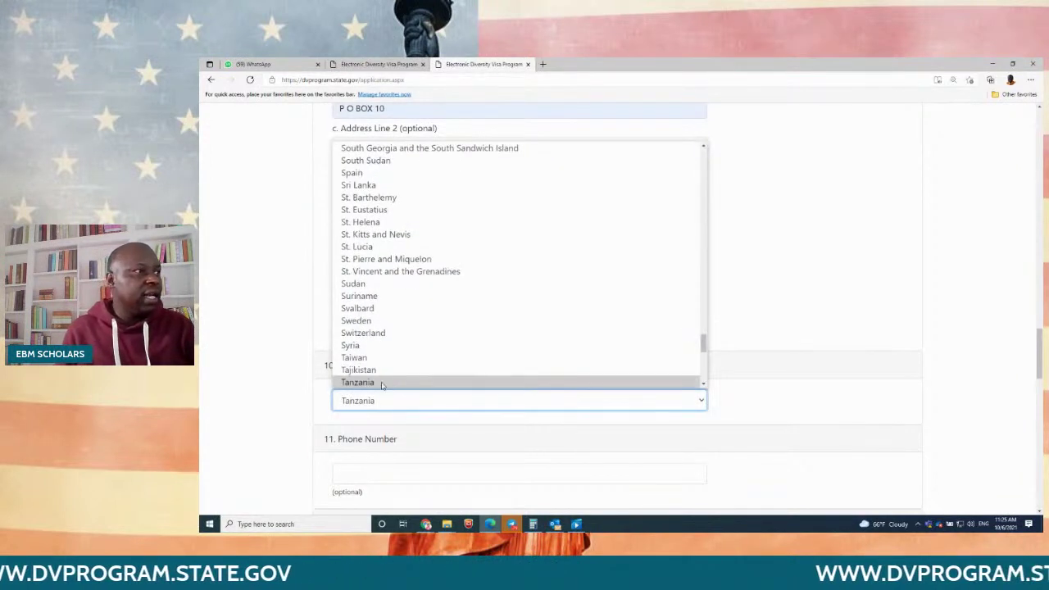
{"action": "left_click", "coordinate": [353, 382]}
{"action": "scroll", "coordinate": [388, 377], "scroll_direction": "down", "scroll_amount": 3}
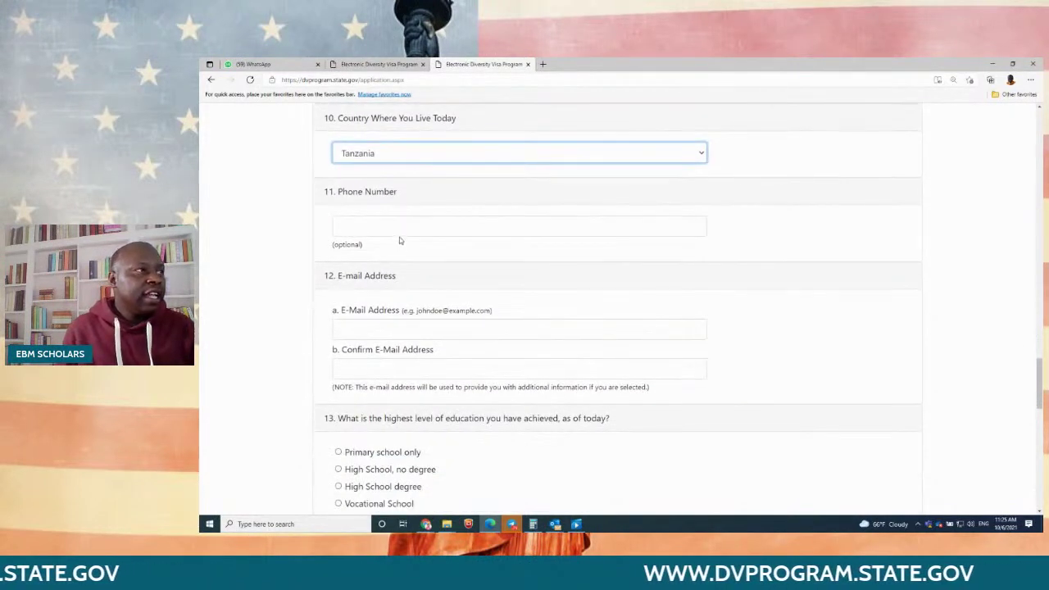
Step: Enter the applicant's e-mail address and repeat it in the Confirm E-Mail Address field
{"action": "left_click", "coordinate": [361, 331]}
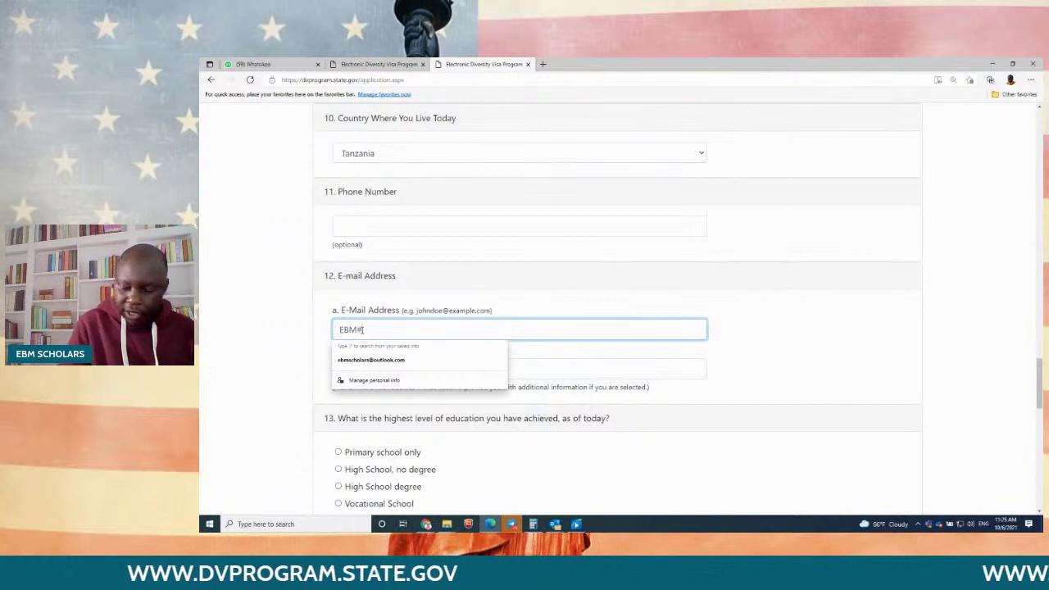
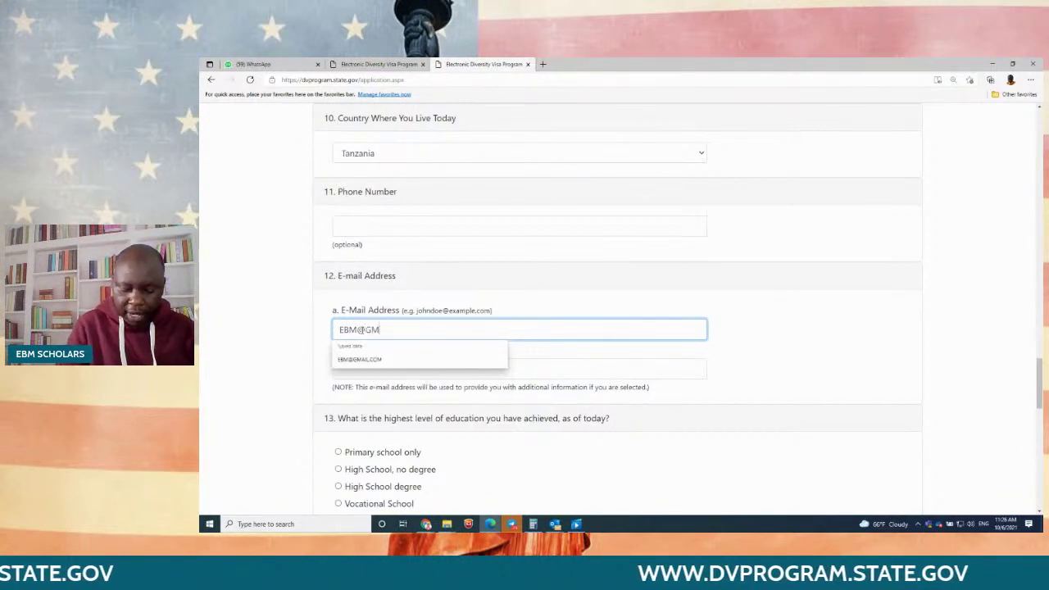
{"action": "key", "text": "Tab"}
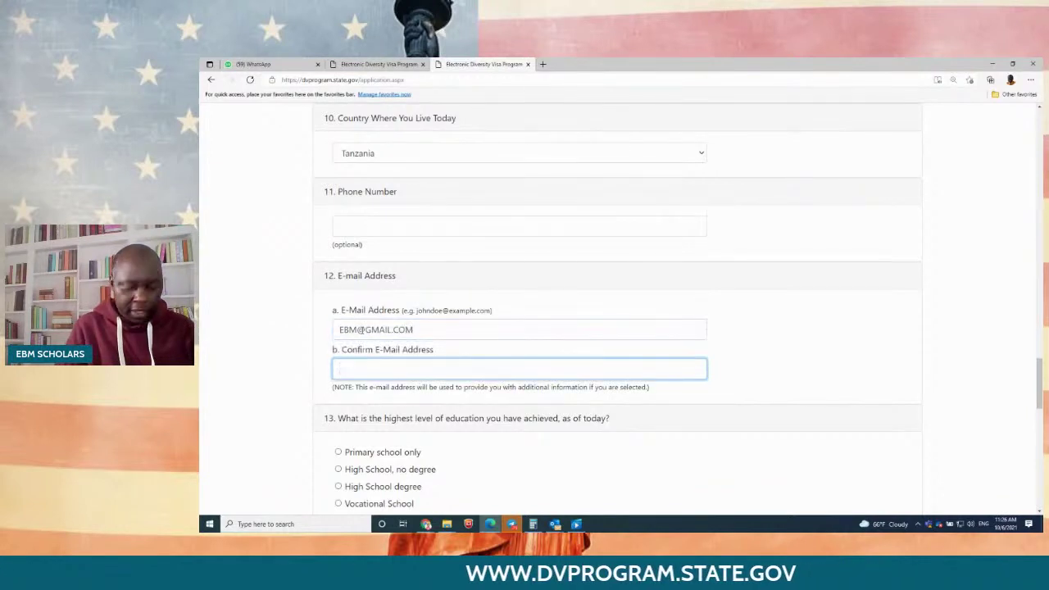
{"action": "left_click", "coordinate": [361, 369]}
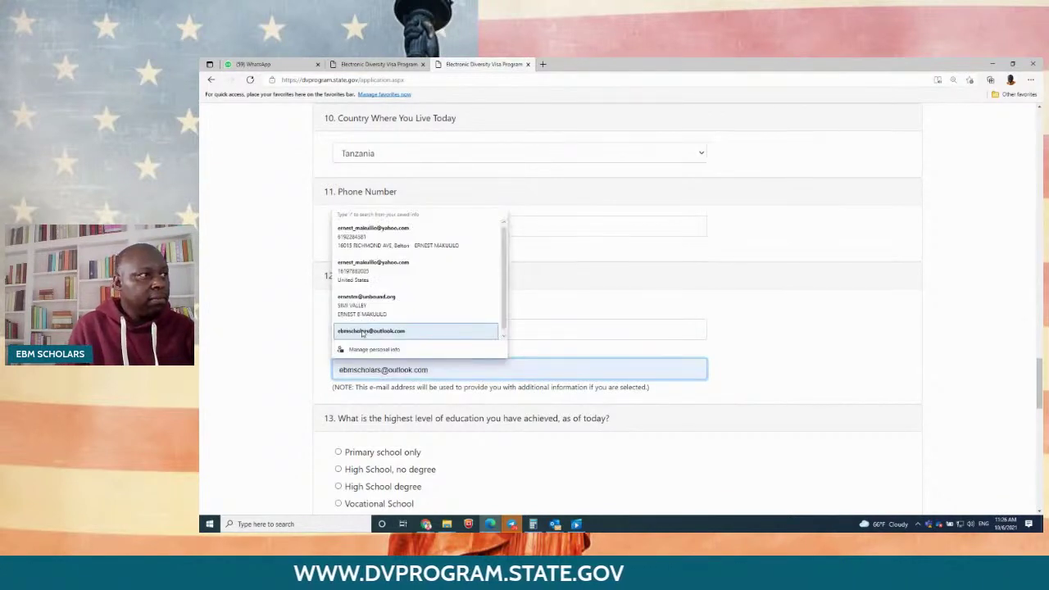
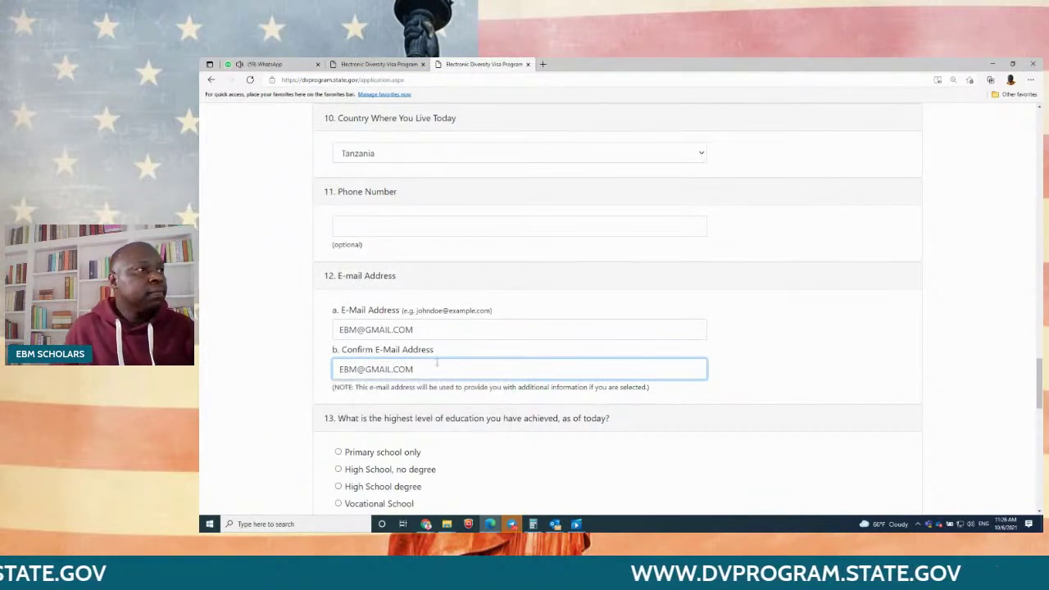
{"action": "left_click", "coordinate": [865, 336]}
{"action": "scroll", "coordinate": [858, 336], "scroll_direction": "down", "scroll_amount": 3}
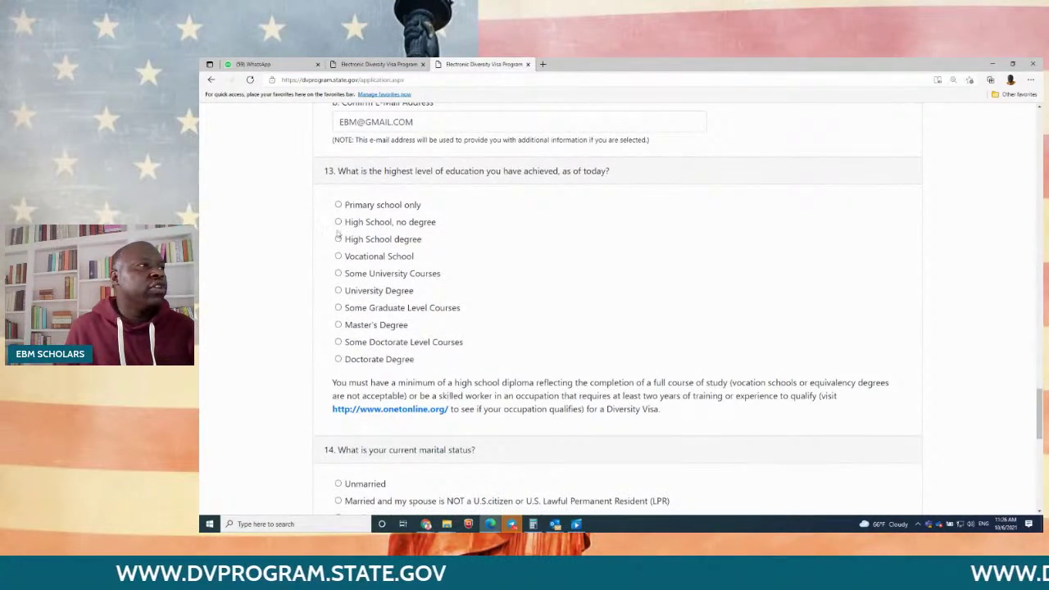
Step: Choose High School education, the married-to-a-non-U.S.-citizen status, and 2 children
{"action": "left_click", "coordinate": [338, 240]}
{"action": "scroll", "coordinate": [630, 284], "scroll_direction": "down", "scroll_amount": 5}
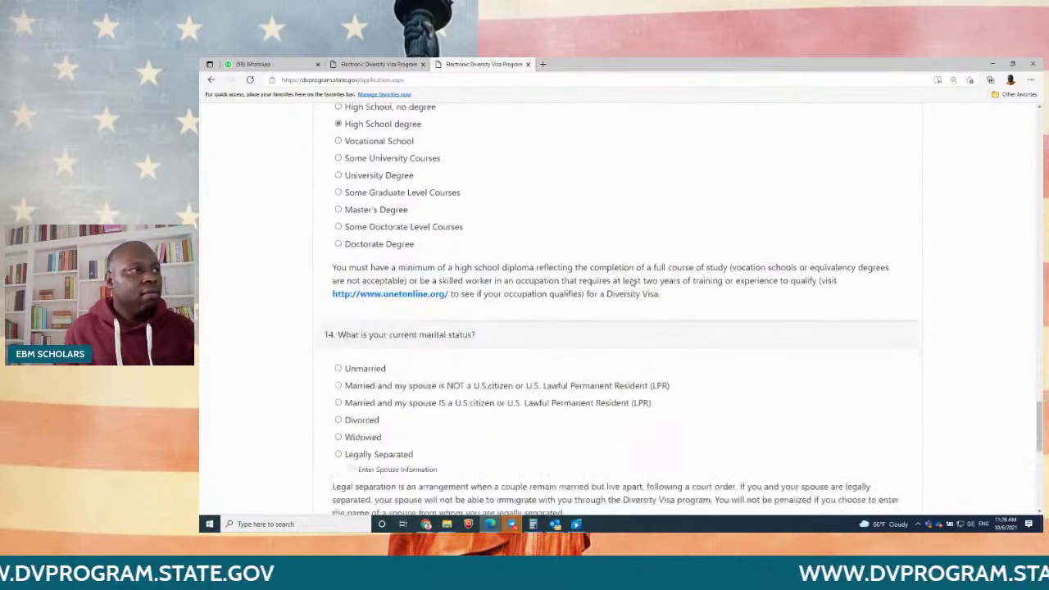
{"action": "scroll", "coordinate": [632, 282], "scroll_direction": "up", "scroll_amount": 1}
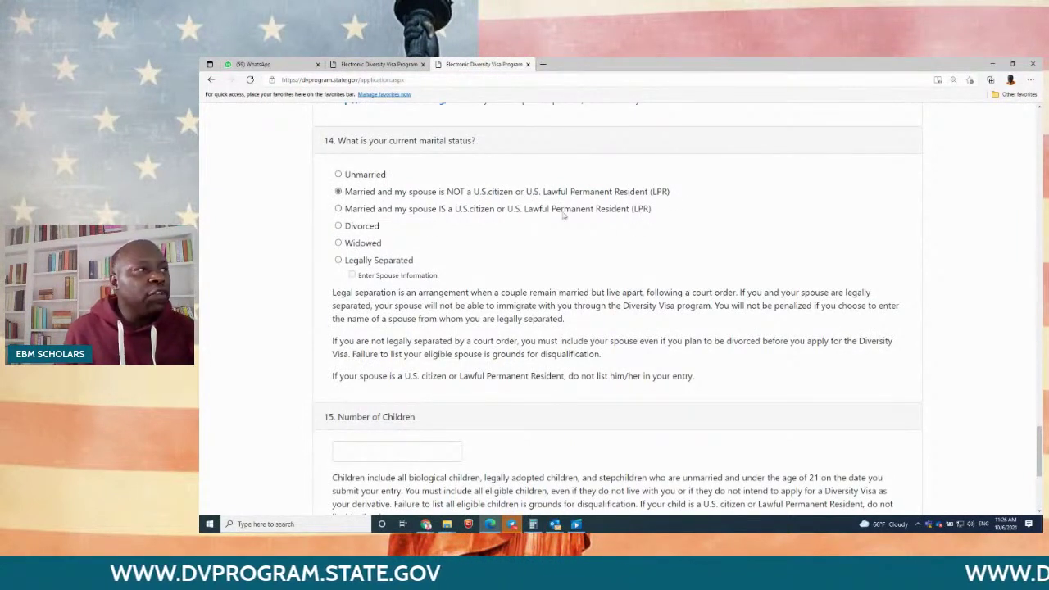
{"action": "left_click_drag", "start_coordinate": [395, 208], "coordinate": [637, 210]}
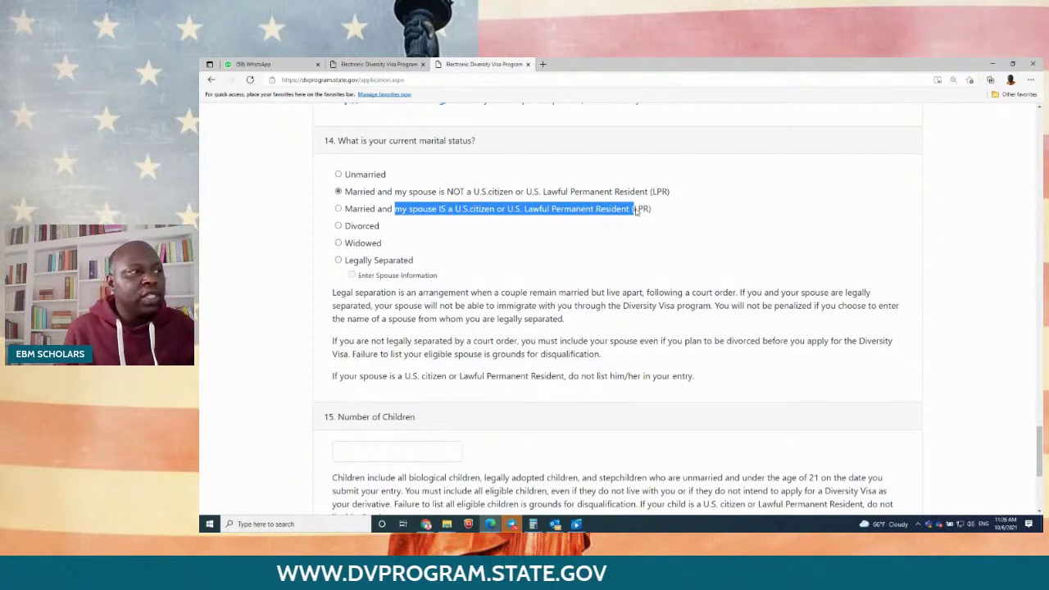
{"action": "scroll", "coordinate": [626, 223], "scroll_direction": "down", "scroll_amount": 3}
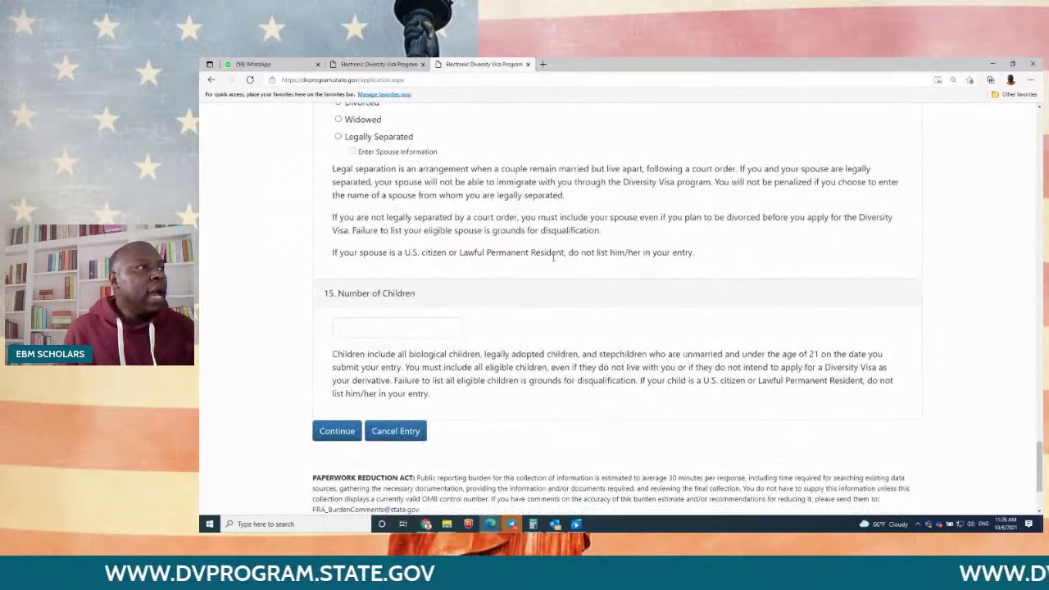
{"action": "scroll", "coordinate": [549, 261], "scroll_direction": "up", "scroll_amount": 3}
{"action": "scroll", "coordinate": [492, 289], "scroll_direction": "down", "scroll_amount": 3}
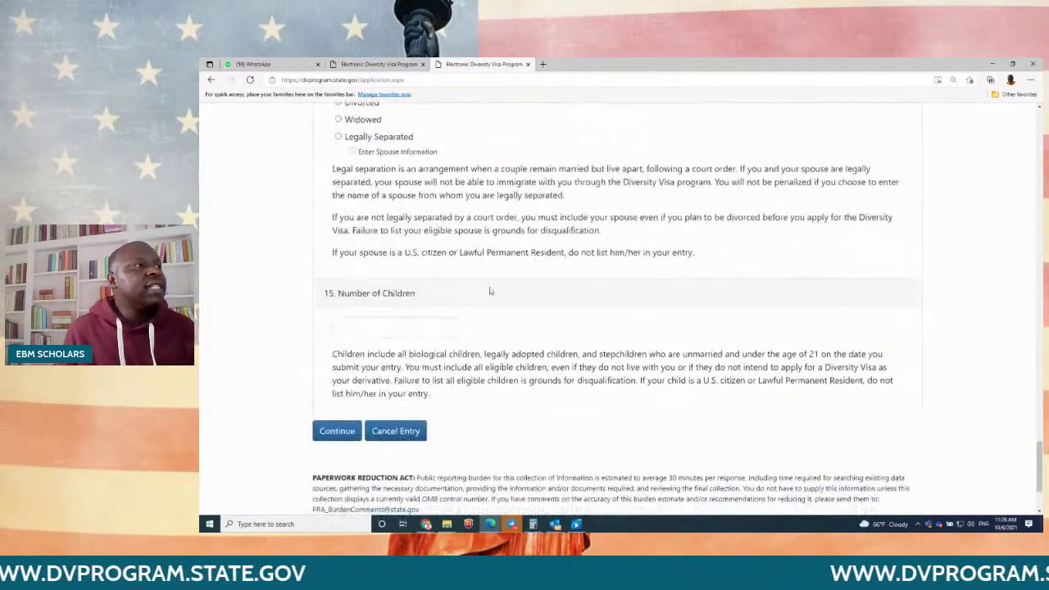
{"action": "left_click", "coordinate": [404, 329]}
{"action": "type", "text": "2"}
{"action": "left_click", "coordinate": [347, 399]}
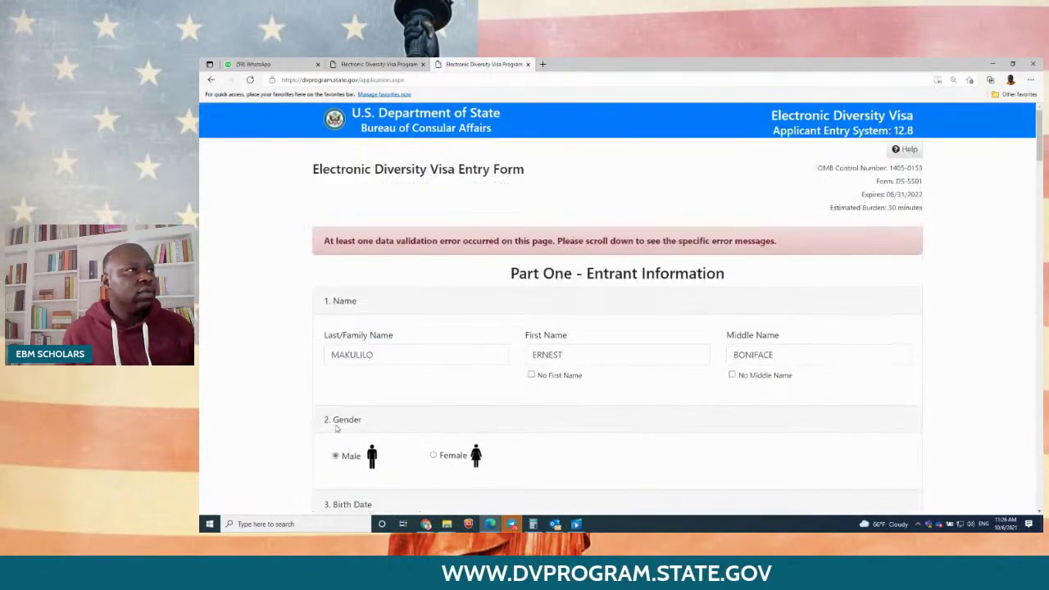
Step: Re-attach the applicant's photo from Downloads and continue to Part Two – Derivatives
{"action": "scroll", "coordinate": [427, 279], "scroll_direction": "down", "scroll_amount": 15}
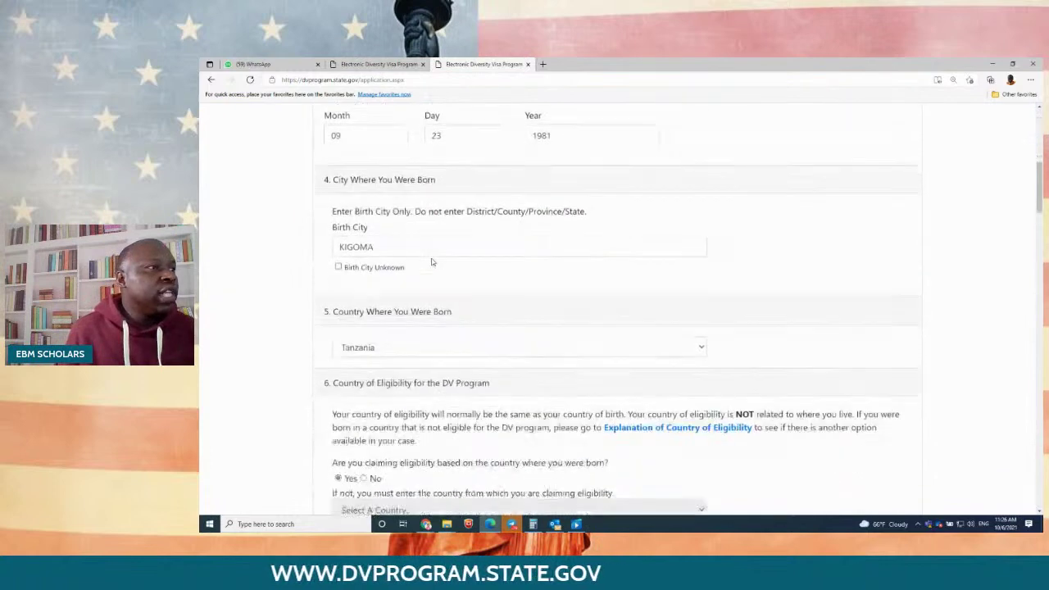
{"action": "scroll", "coordinate": [432, 256], "scroll_direction": "down", "scroll_amount": 3}
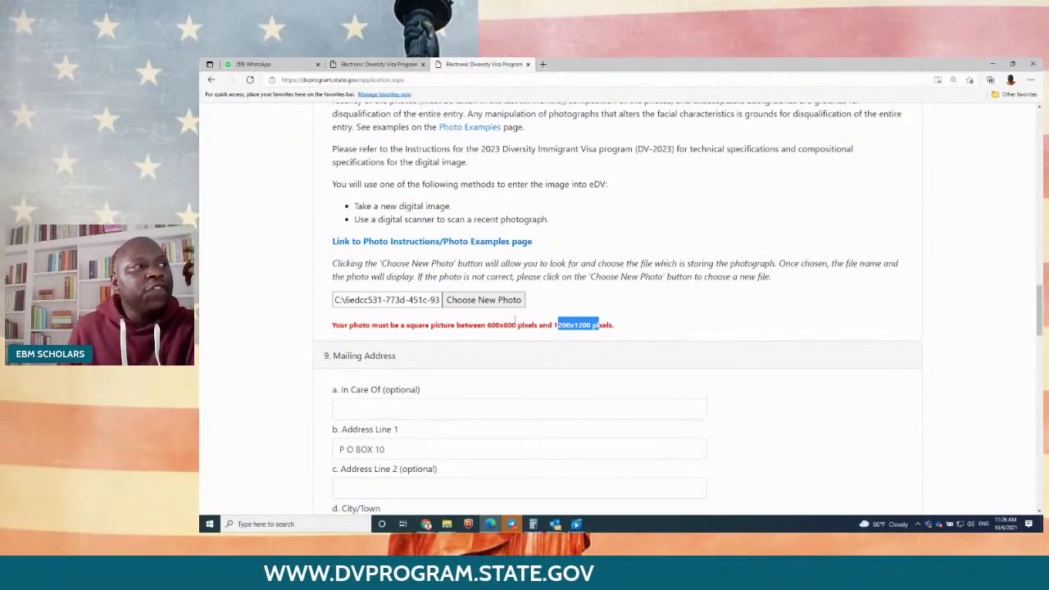
{"action": "left_click", "coordinate": [486, 300]}
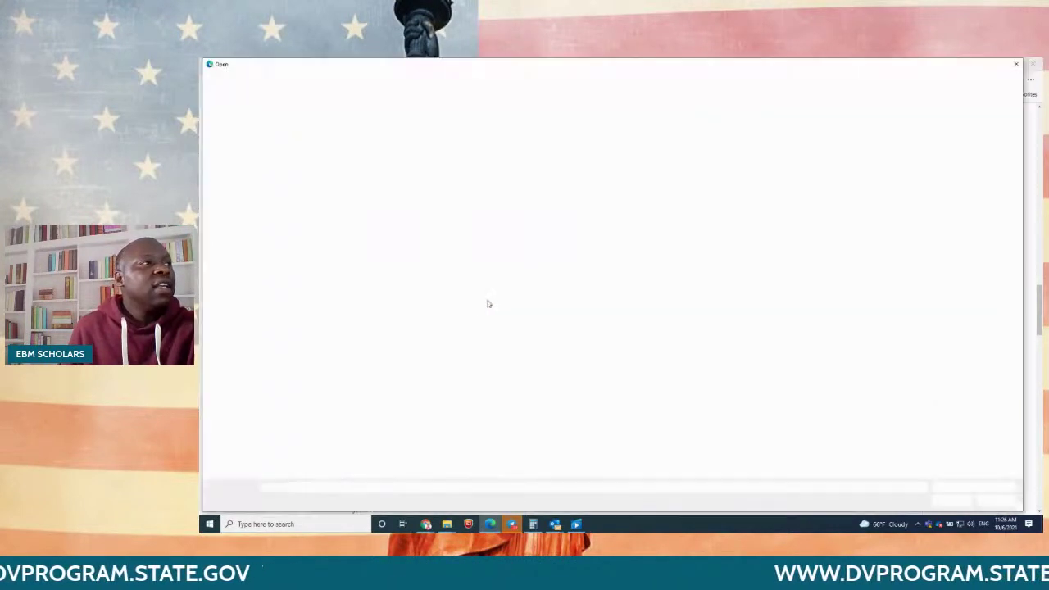
{"action": "left_click", "coordinate": [546, 141]}
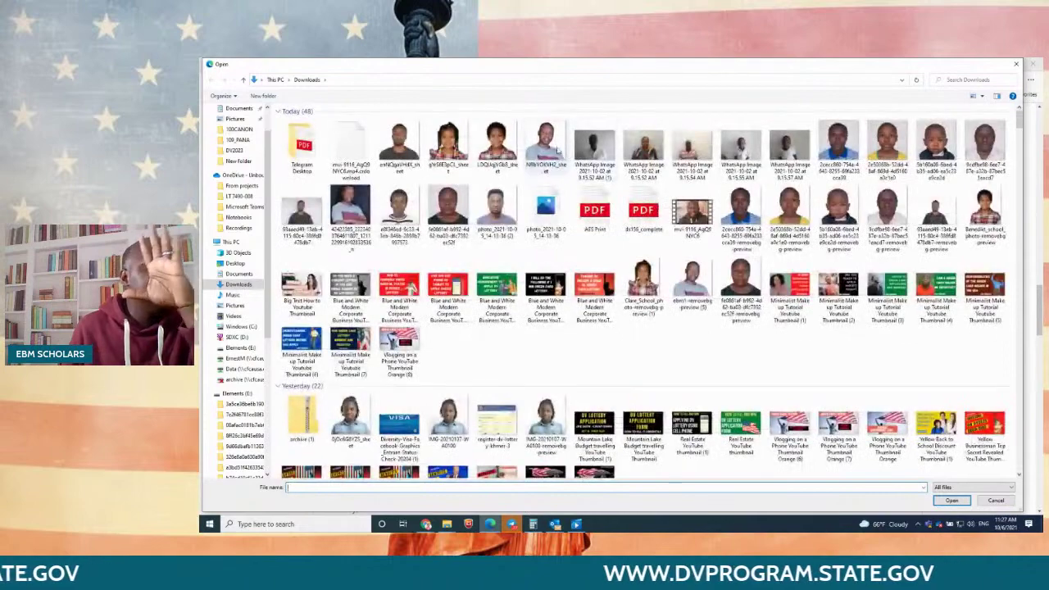
{"action": "double_click", "coordinate": [546, 141]}
{"action": "scroll", "coordinate": [696, 329], "scroll_direction": "down", "scroll_amount": 5}
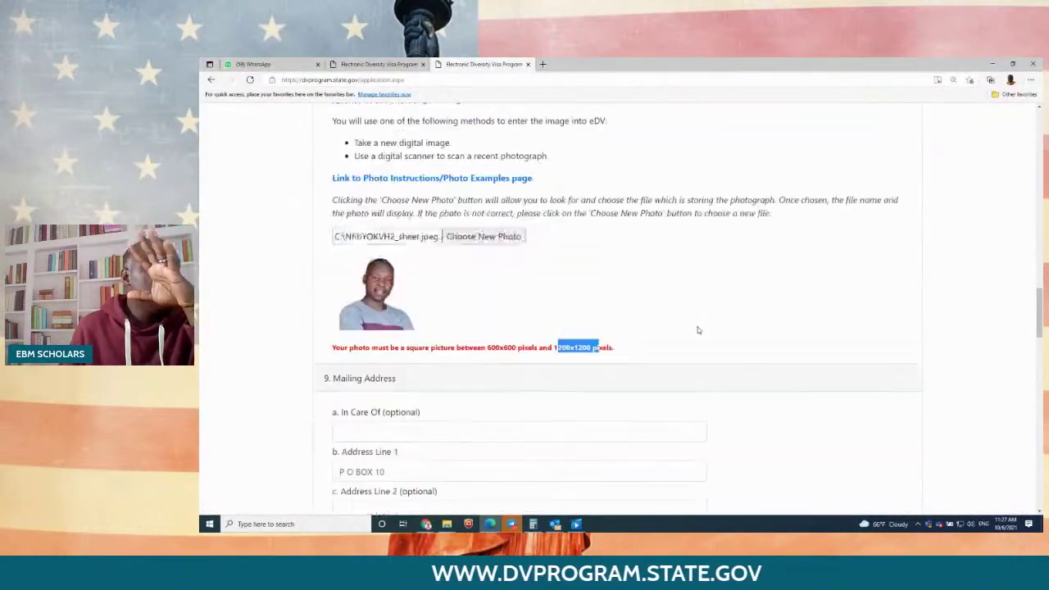
{"action": "scroll", "coordinate": [701, 328], "scroll_direction": "down", "scroll_amount": 15}
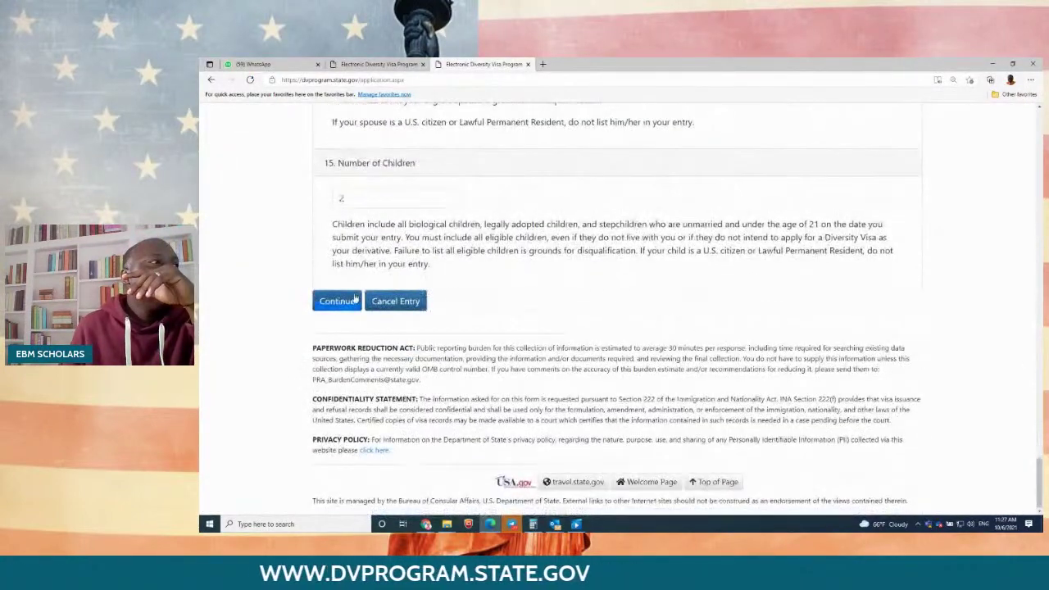
{"action": "left_click", "coordinate": [337, 301]}
Step: Enter the spouse's last, first and middle names and birth date
{"action": "scroll", "coordinate": [511, 264], "scroll_direction": "down", "scroll_amount": 2}
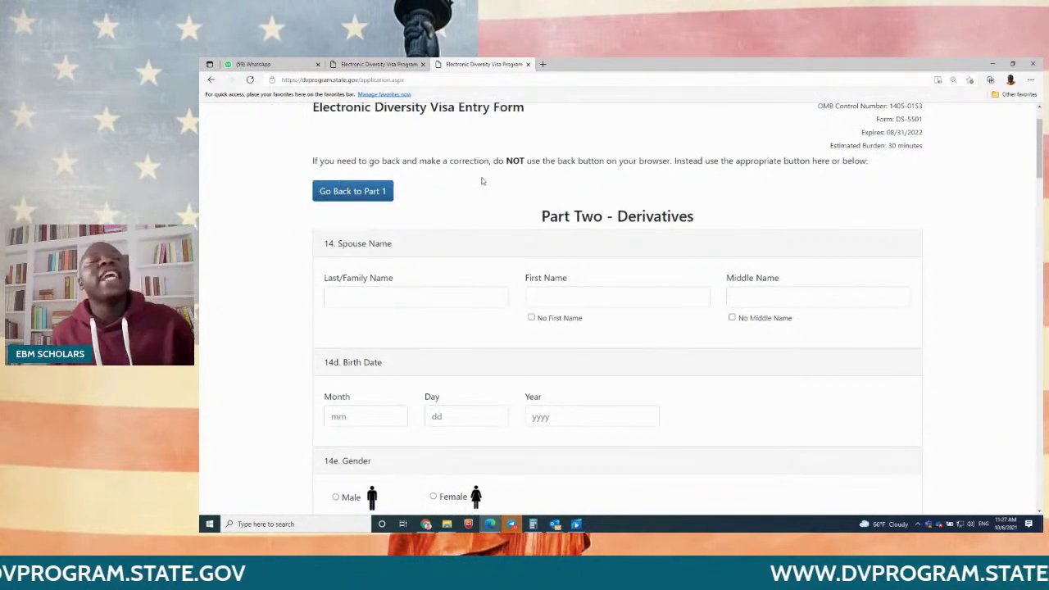
{"action": "left_click_drag", "start_coordinate": [710, 219], "coordinate": [508, 220]}
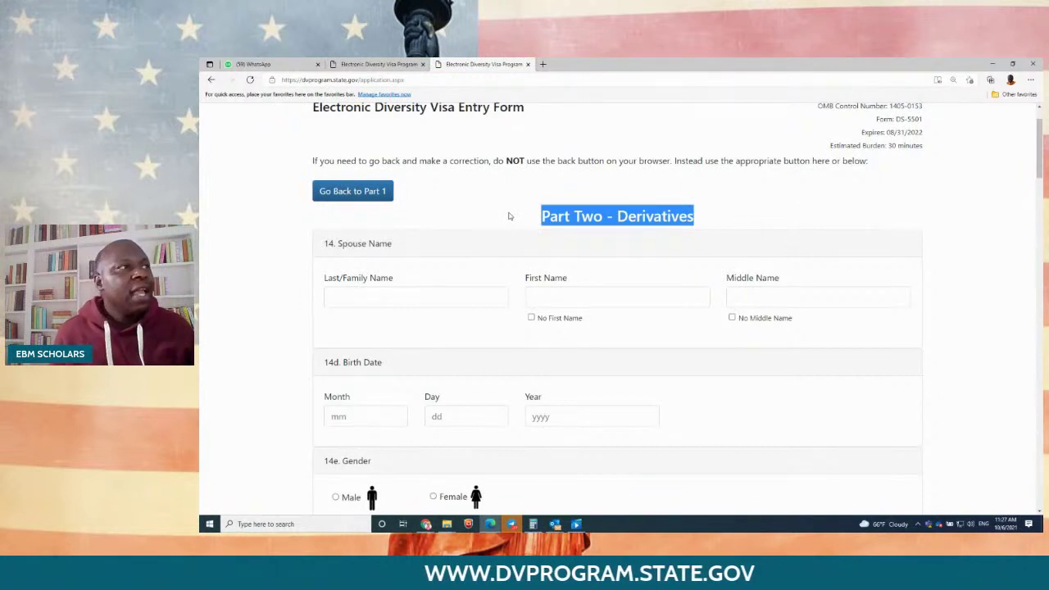
{"action": "scroll", "coordinate": [444, 236], "scroll_direction": "down", "scroll_amount": 1}
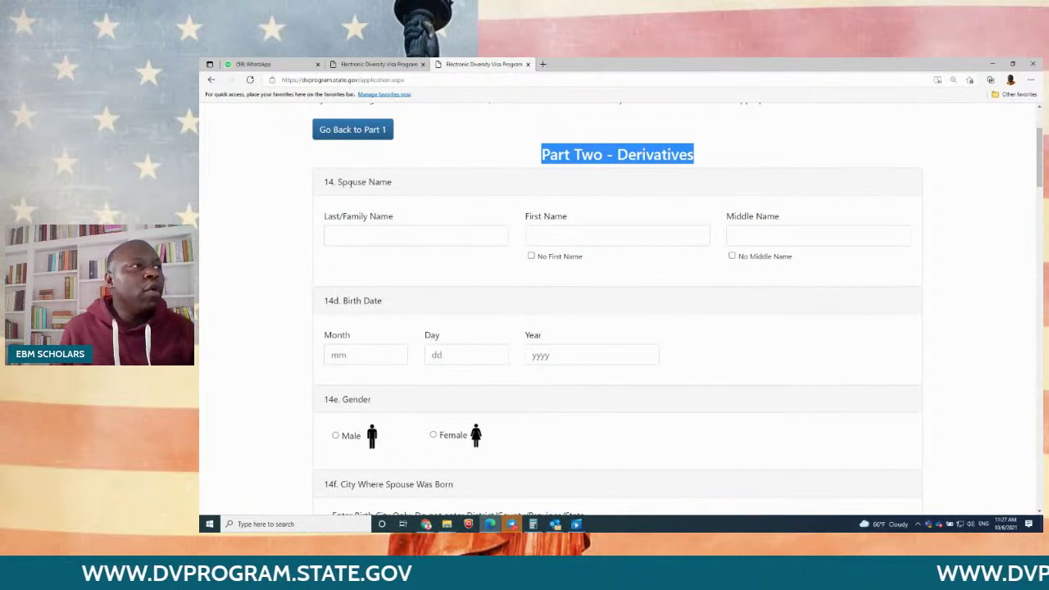
{"action": "left_click", "coordinate": [353, 236]}
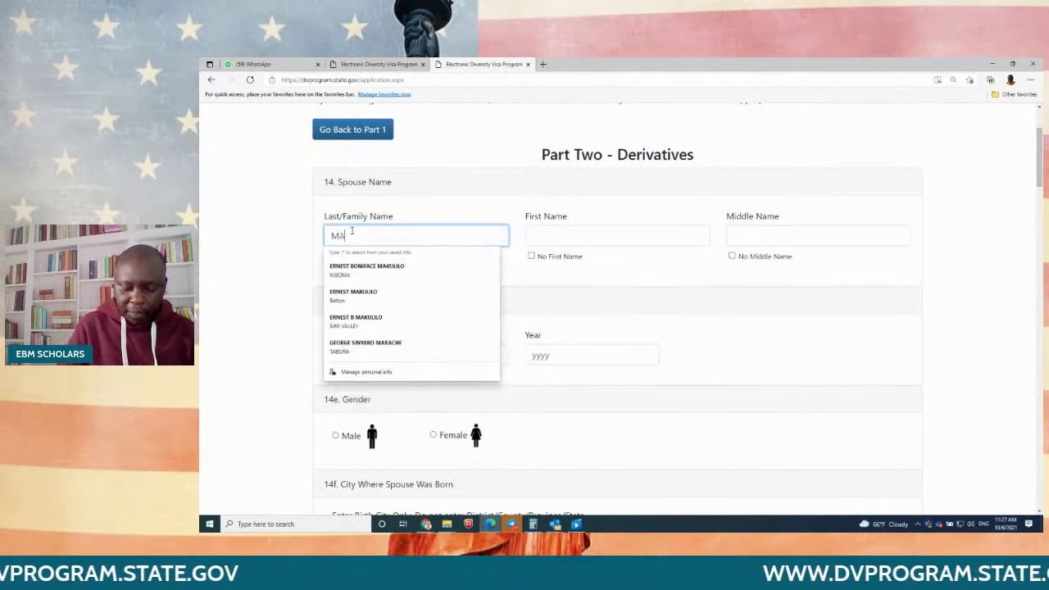
{"action": "key", "text": "Tab"}
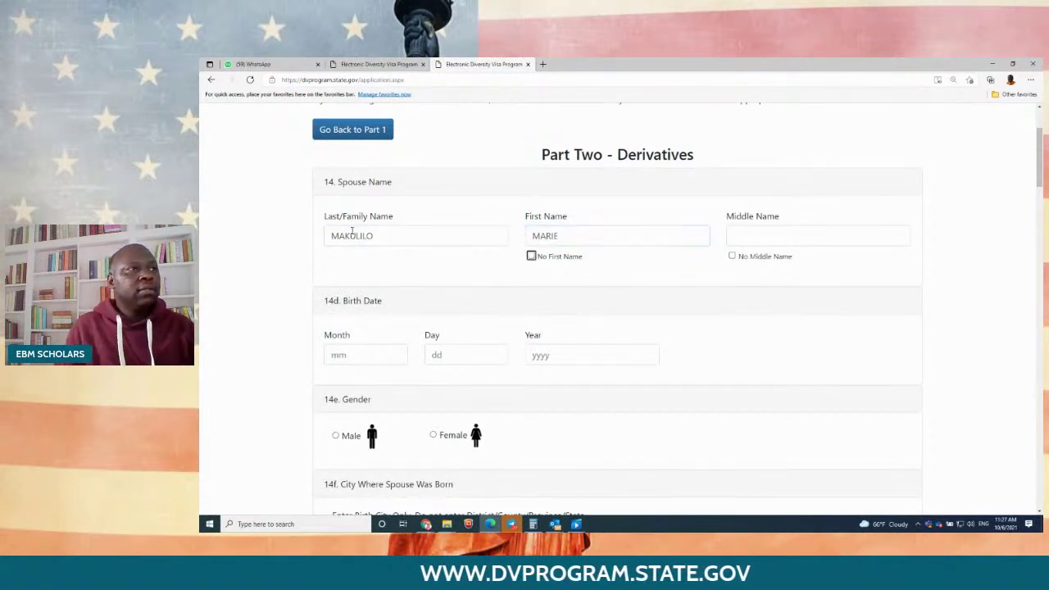
{"action": "left_click", "coordinate": [743, 232]}
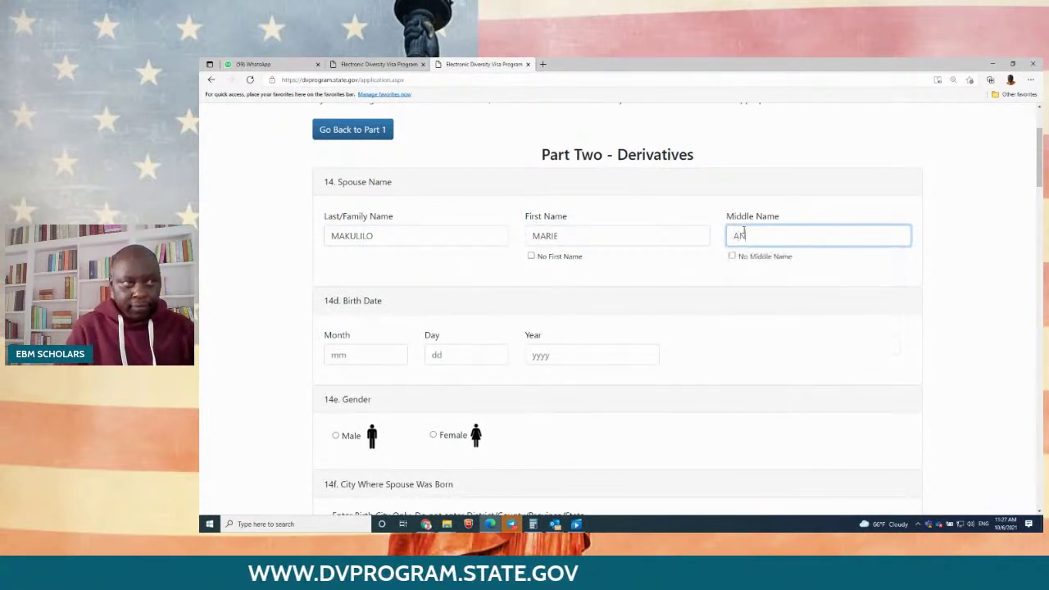
{"action": "left_click", "coordinate": [379, 350]}
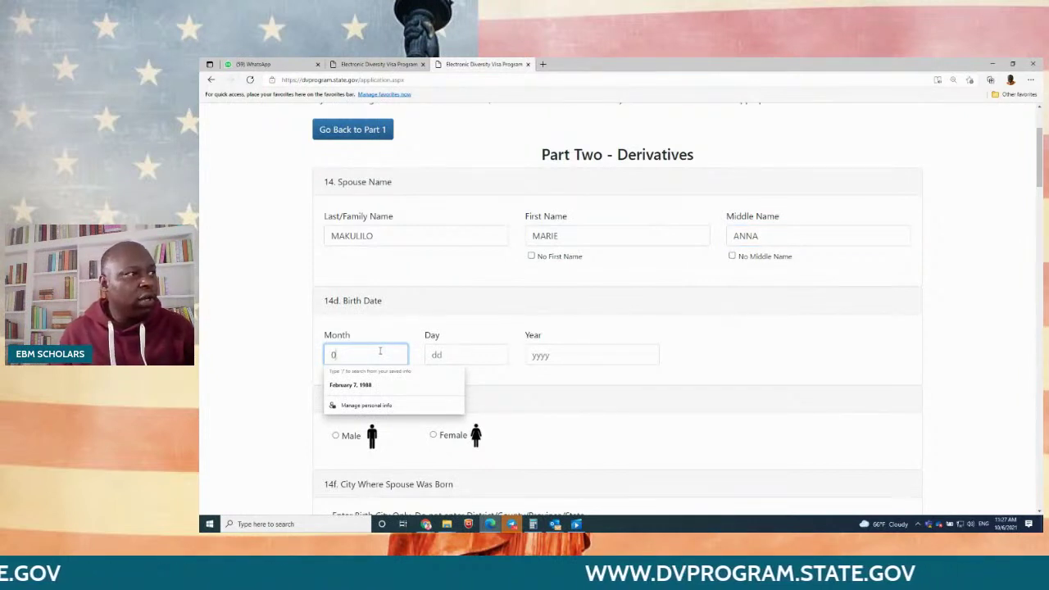
{"action": "type", "text": "09"}
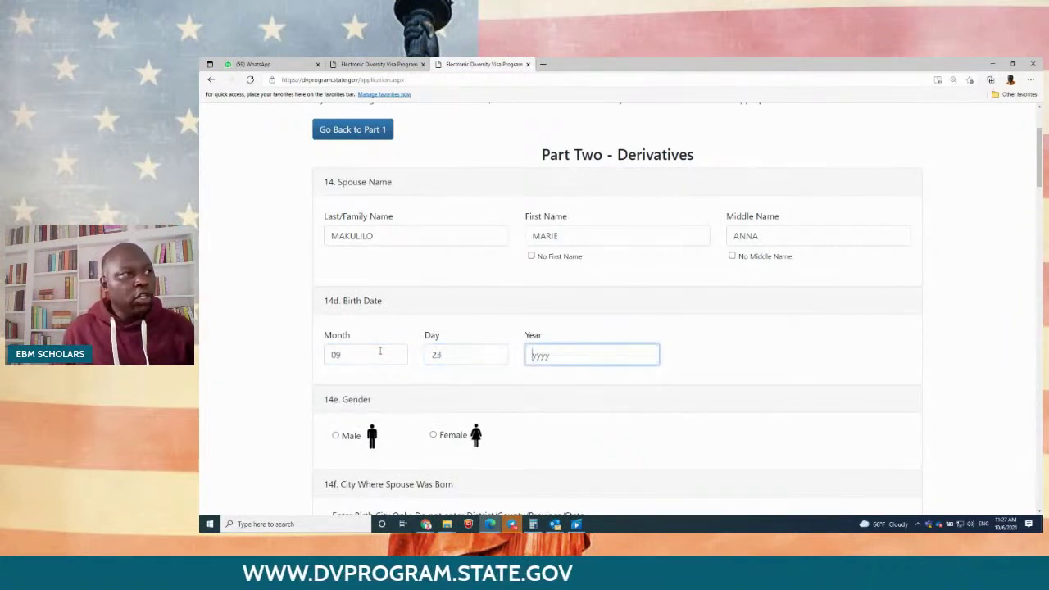
{"action": "type", "text": "1981"}
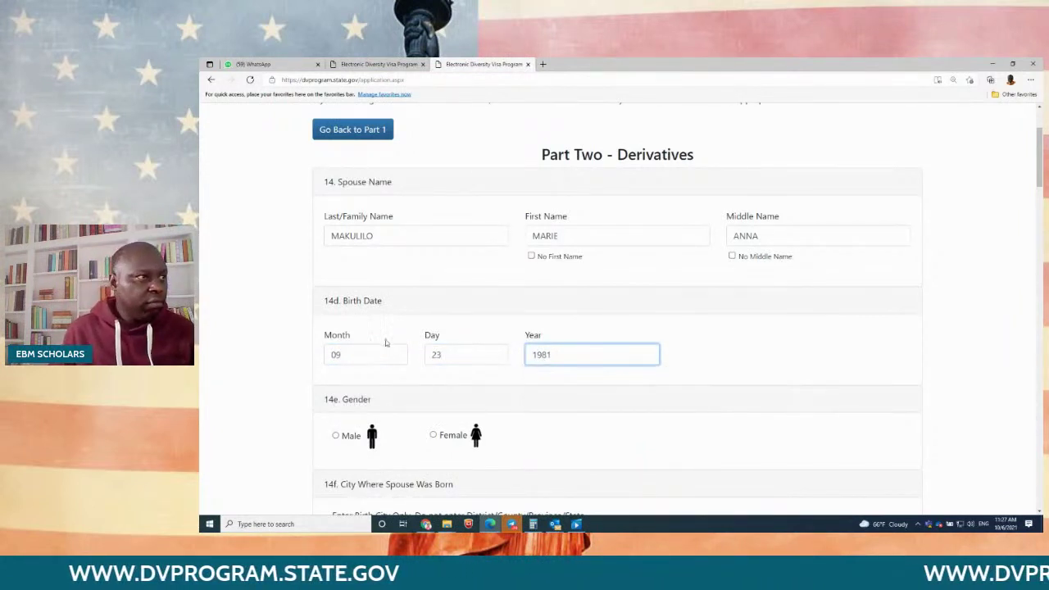
Step: Set the spouse as Female, born in KIGOMA, Tanzania
{"action": "scroll", "coordinate": [442, 341], "scroll_direction": "down", "scroll_amount": 2}
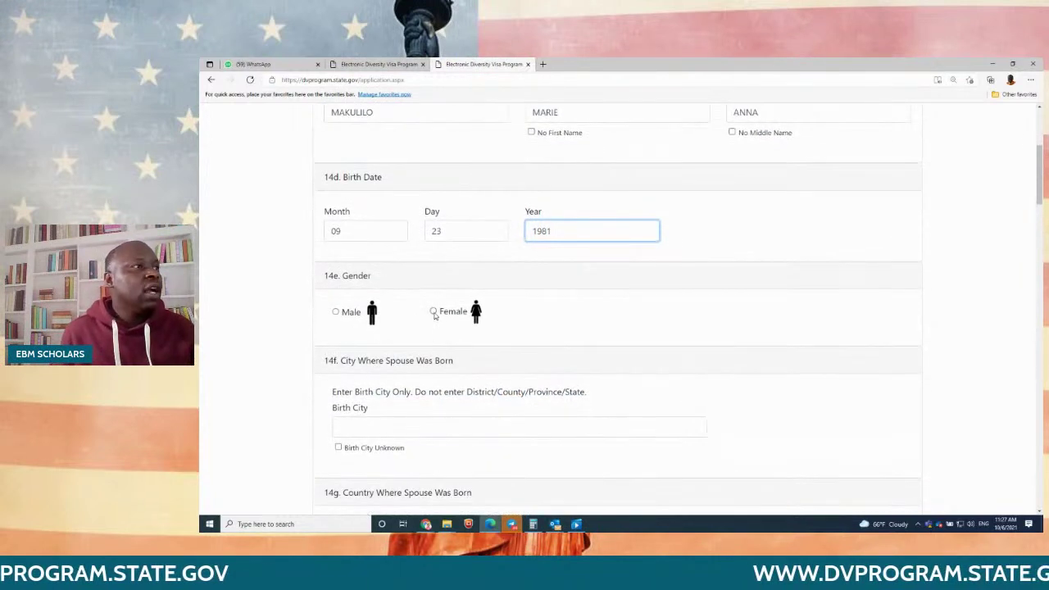
{"action": "left_click", "coordinate": [434, 313]}
{"action": "scroll", "coordinate": [483, 323], "scroll_direction": "down", "scroll_amount": 2}
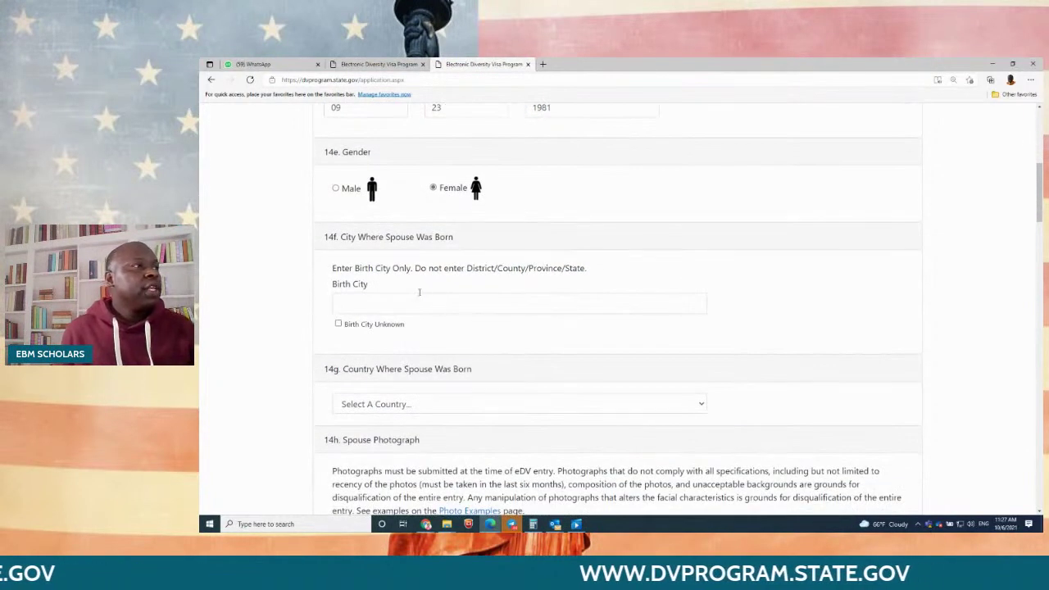
{"action": "left_click", "coordinate": [412, 301]}
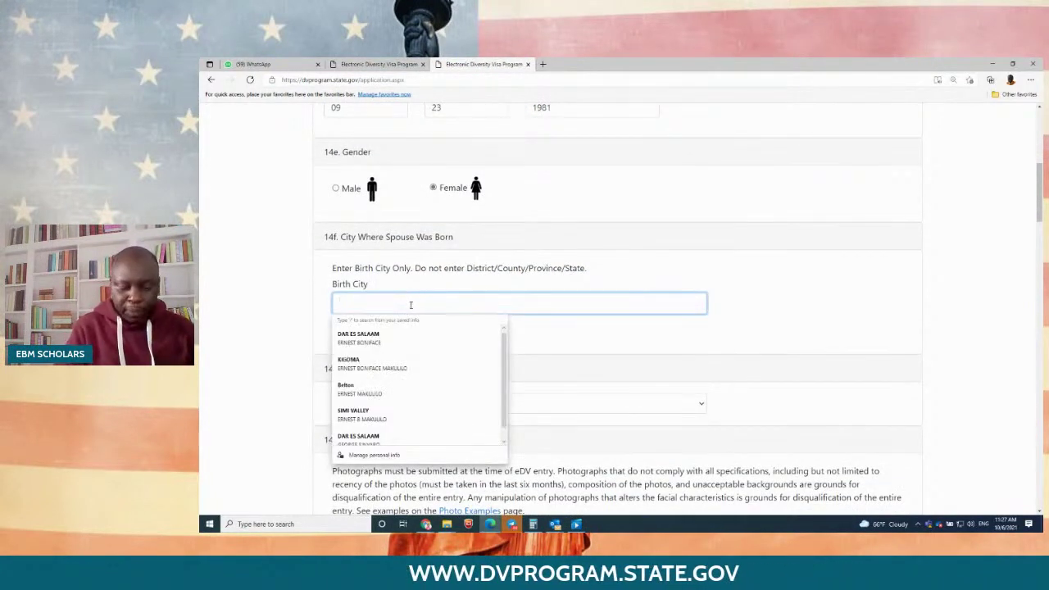
{"action": "type", "text": "KIGOMA"}
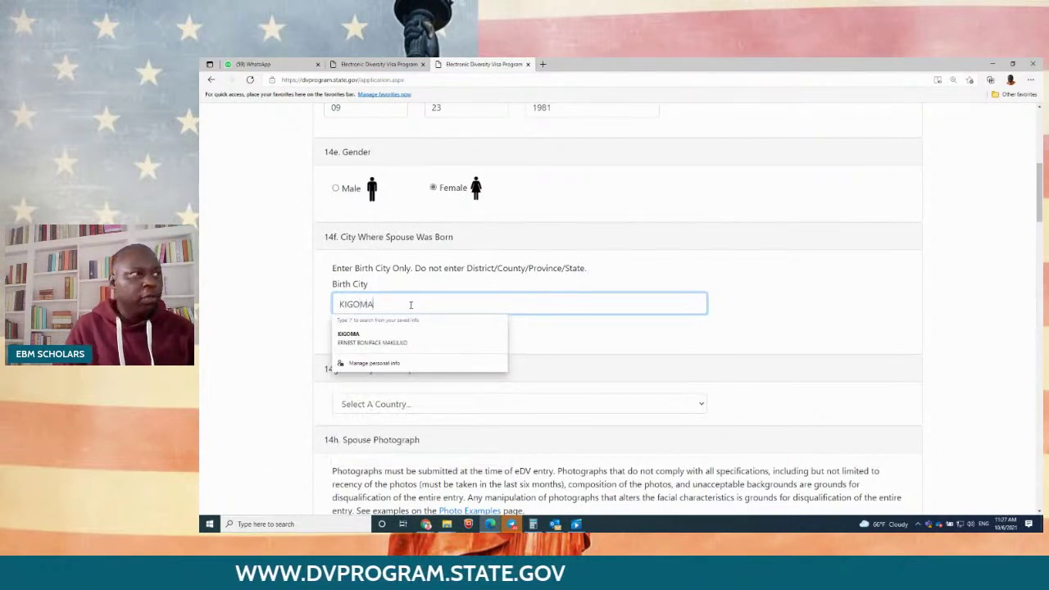
{"action": "left_click", "coordinate": [752, 296]}
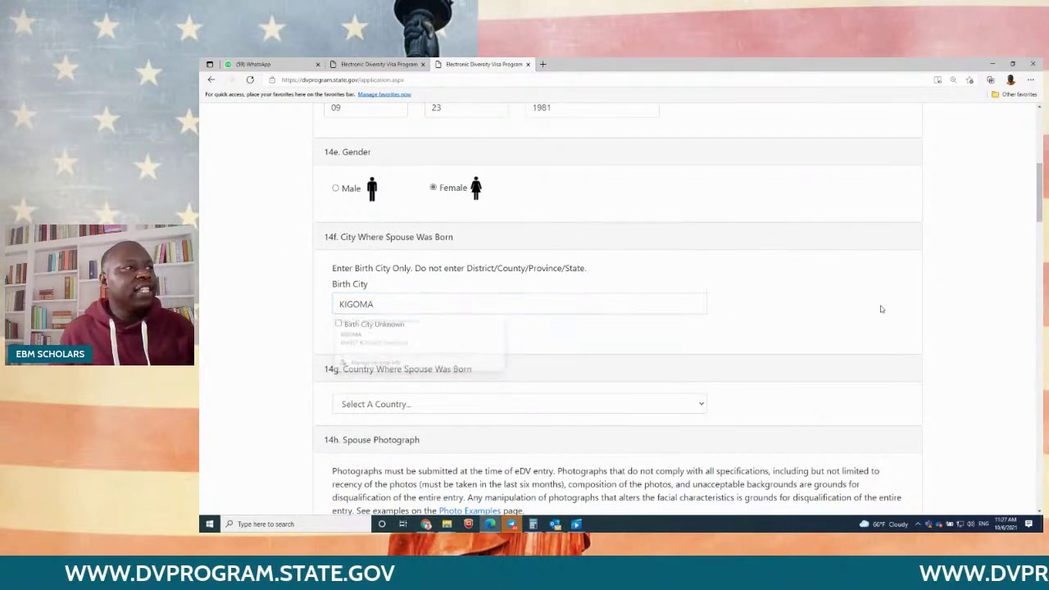
{"action": "scroll", "coordinate": [456, 325], "scroll_direction": "down", "scroll_amount": 3}
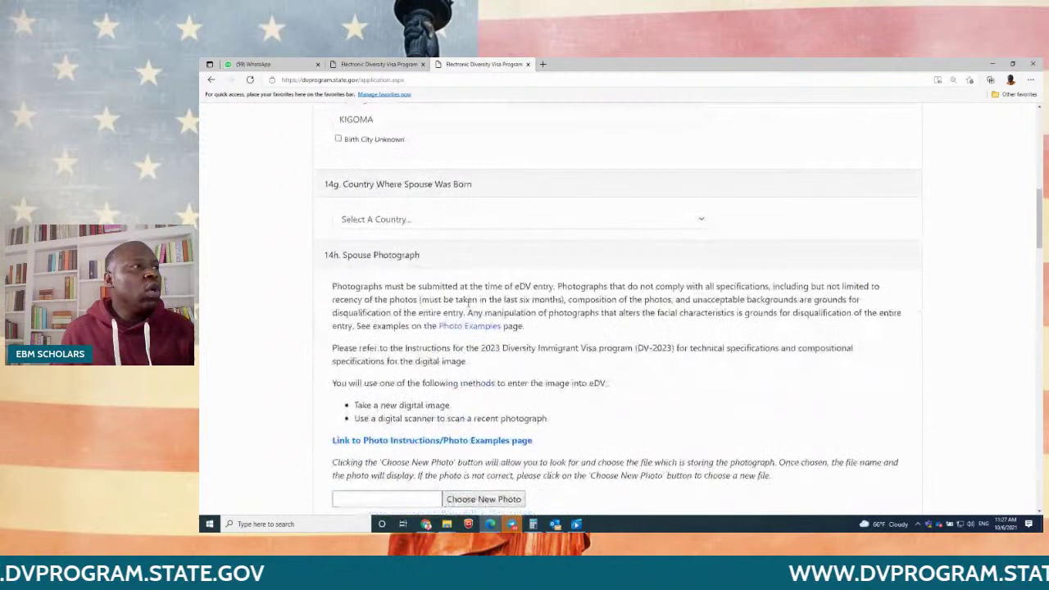
{"action": "left_click", "coordinate": [433, 221]}
{"action": "type", "text": "taj"}
{"action": "key", "text": "Down"}
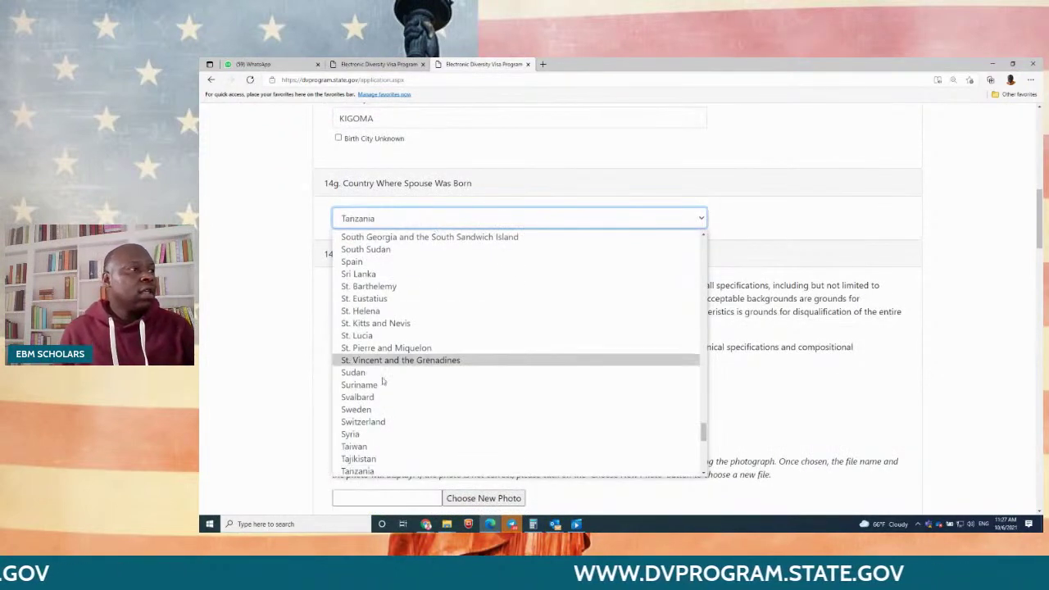
{"action": "key", "text": "Return"}
Step: Attach gYrS6E3pCL_sheet.jpeg as the spouse's photograph
{"action": "scroll", "coordinate": [496, 329], "scroll_direction": "down", "scroll_amount": 2}
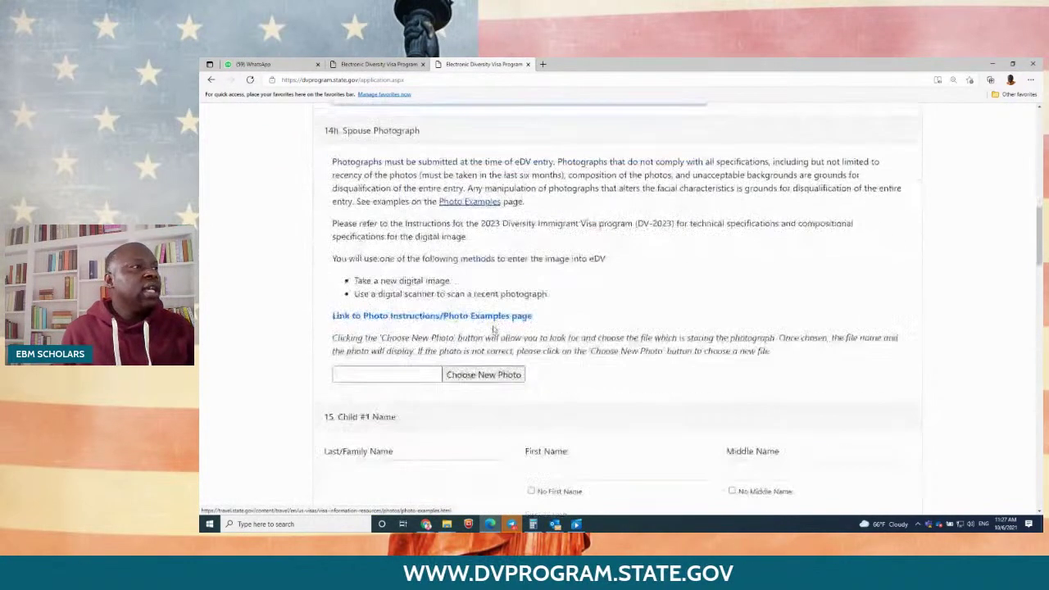
{"action": "left_click", "coordinate": [485, 375]}
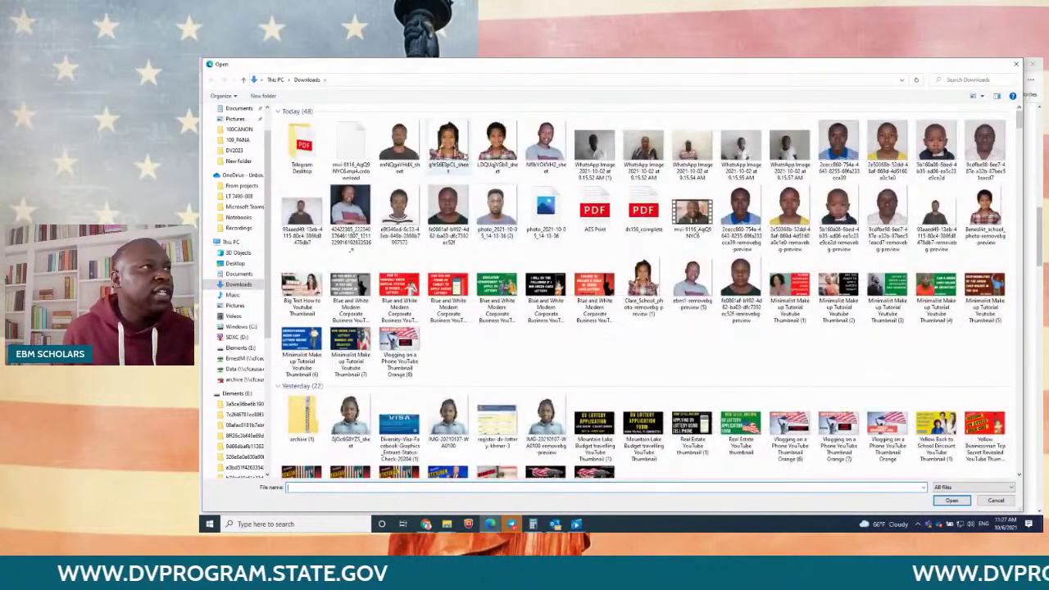
{"action": "double_click", "coordinate": [448, 143]}
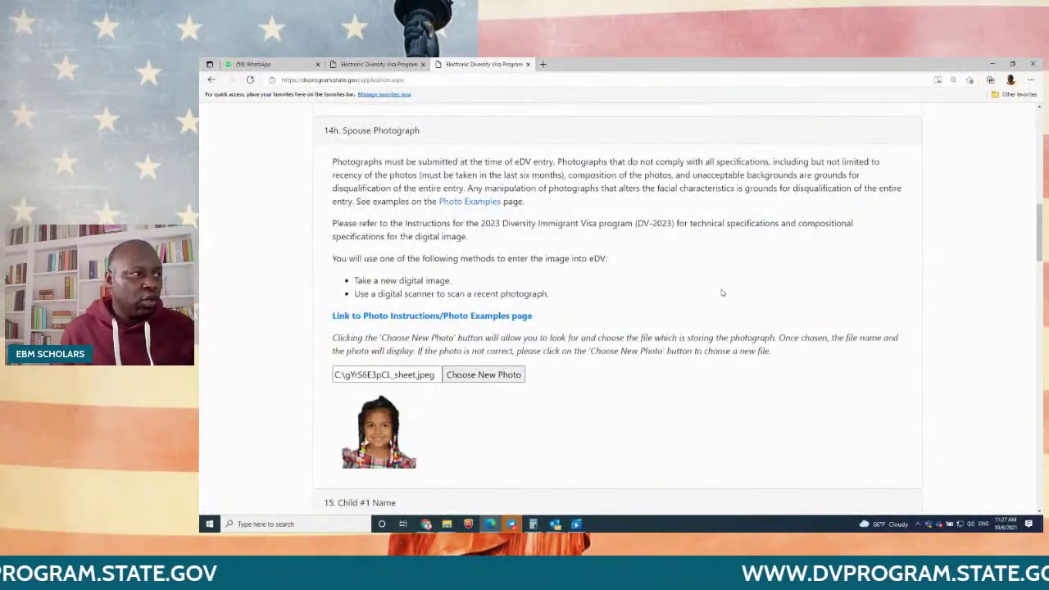
{"action": "scroll", "coordinate": [722, 290], "scroll_direction": "down", "scroll_amount": 4}
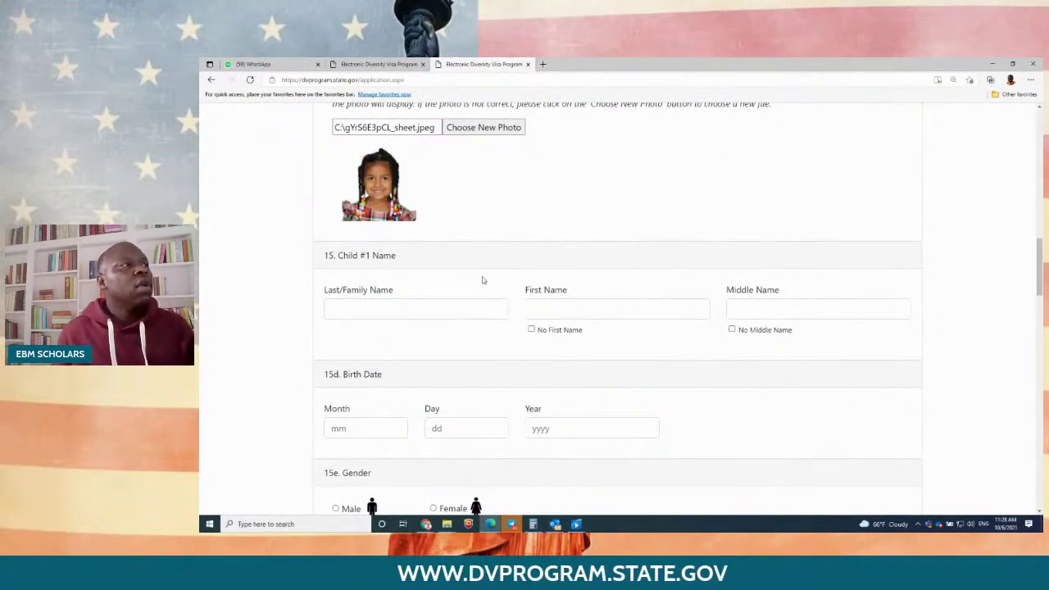
{"action": "scroll", "coordinate": [503, 268], "scroll_direction": "down", "scroll_amount": 2}
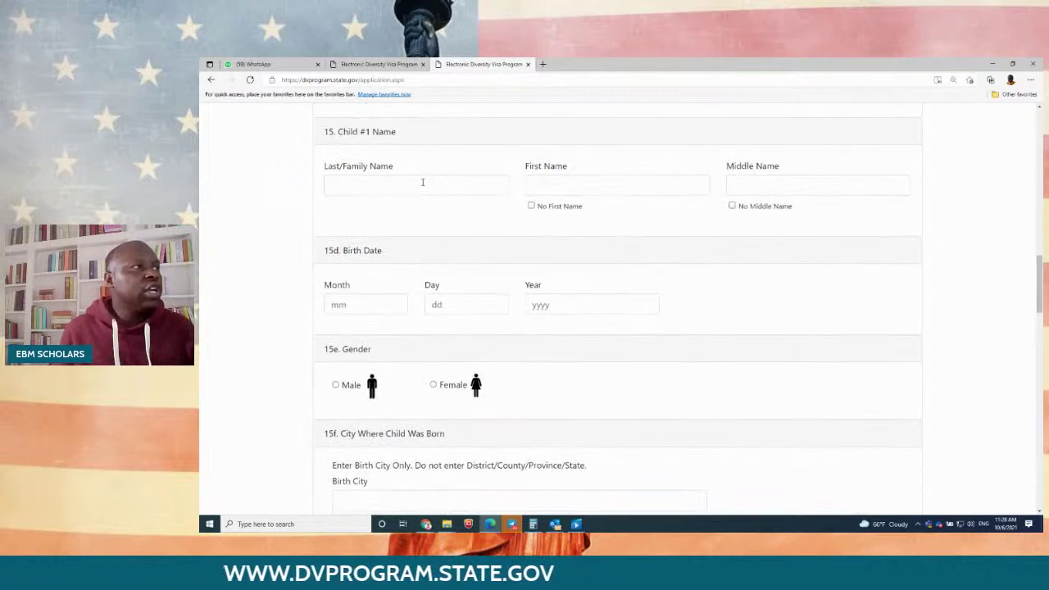
{"action": "left_click", "coordinate": [423, 182]}
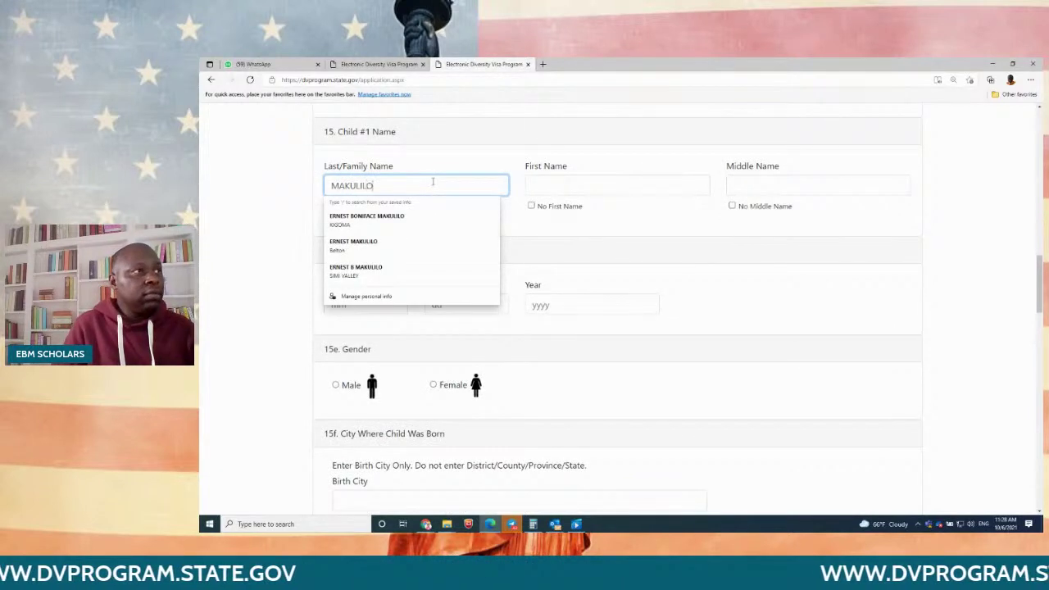
{"action": "key", "text": "Tab"}
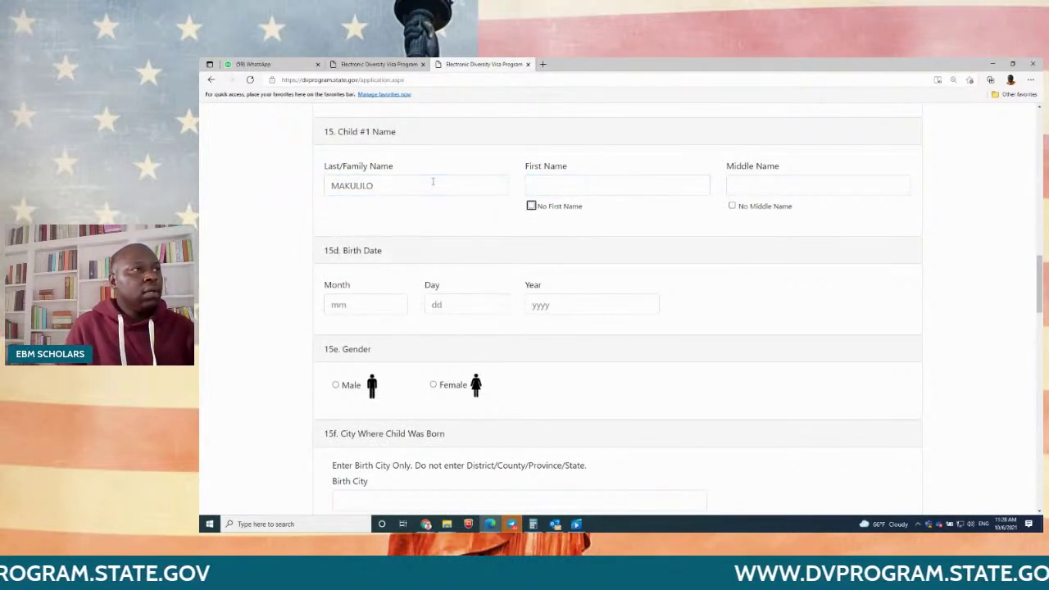
{"action": "left_click", "coordinate": [551, 185]}
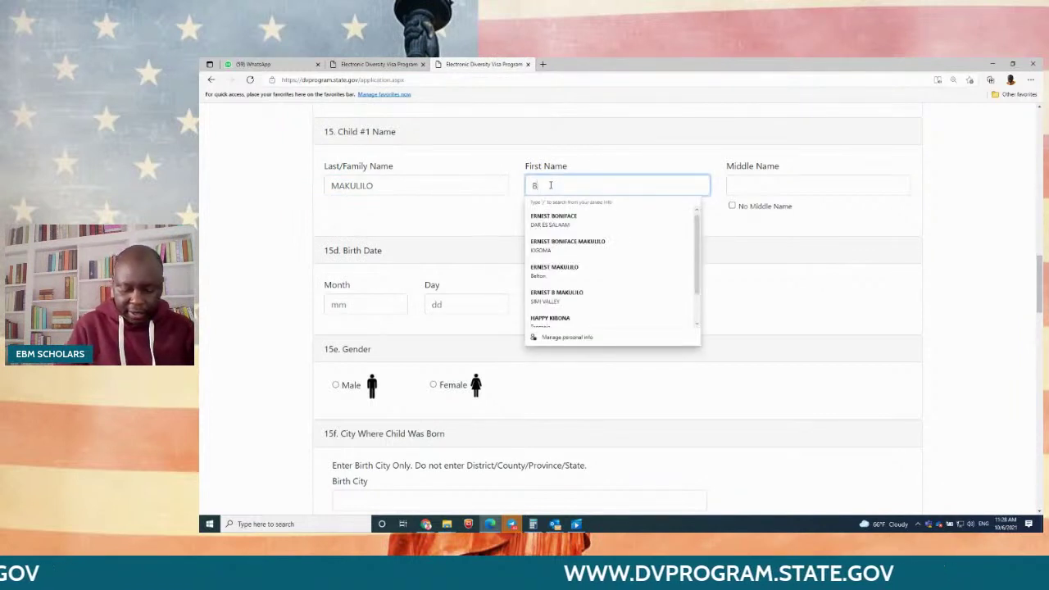
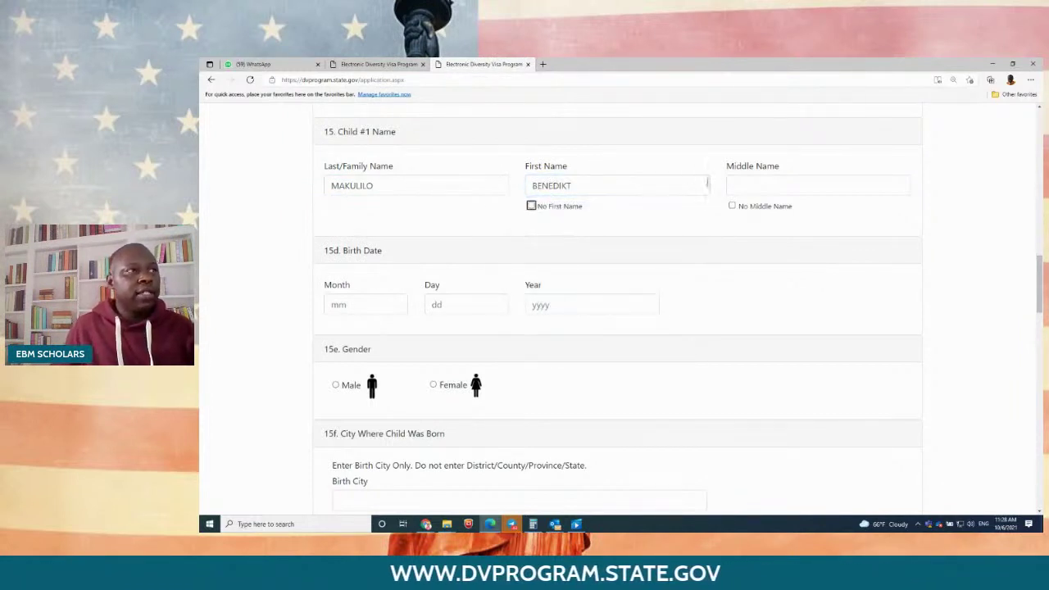
{"action": "left_click", "coordinate": [758, 181]}
{"action": "type", "text": "RIGHT"}
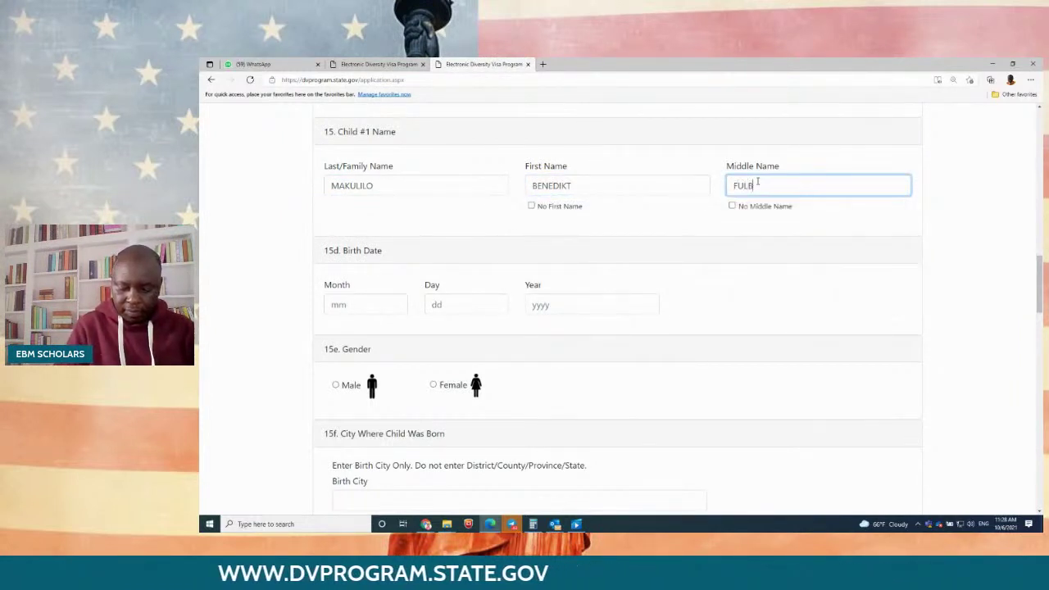
{"action": "left_click", "coordinate": [357, 304]}
{"action": "type", "text": "02"}
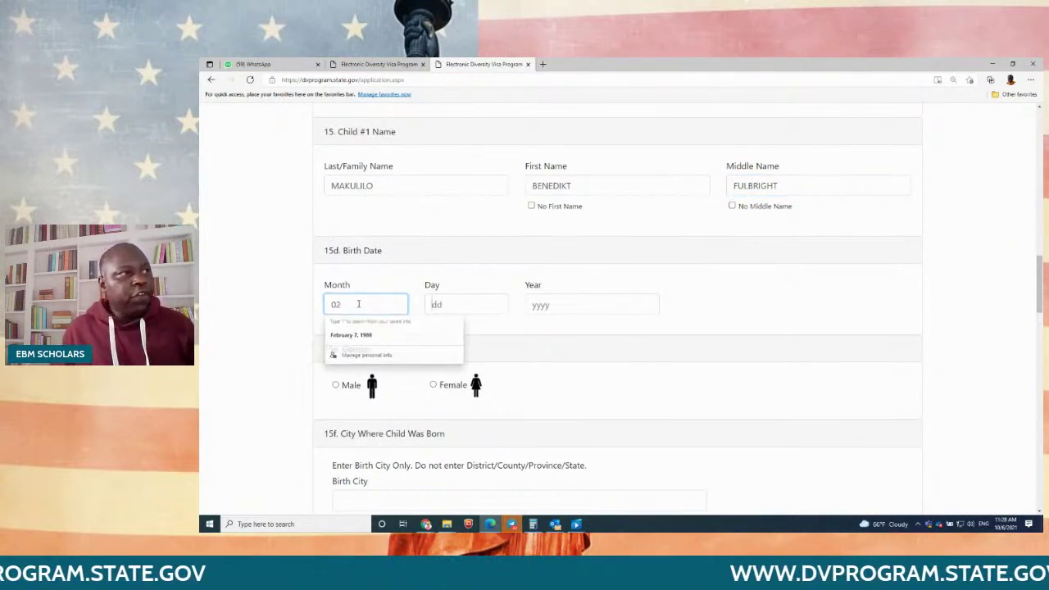
{"action": "key", "text": "Tab"}
{"action": "type", "text": "10"}
{"action": "key", "text": "Tab"}
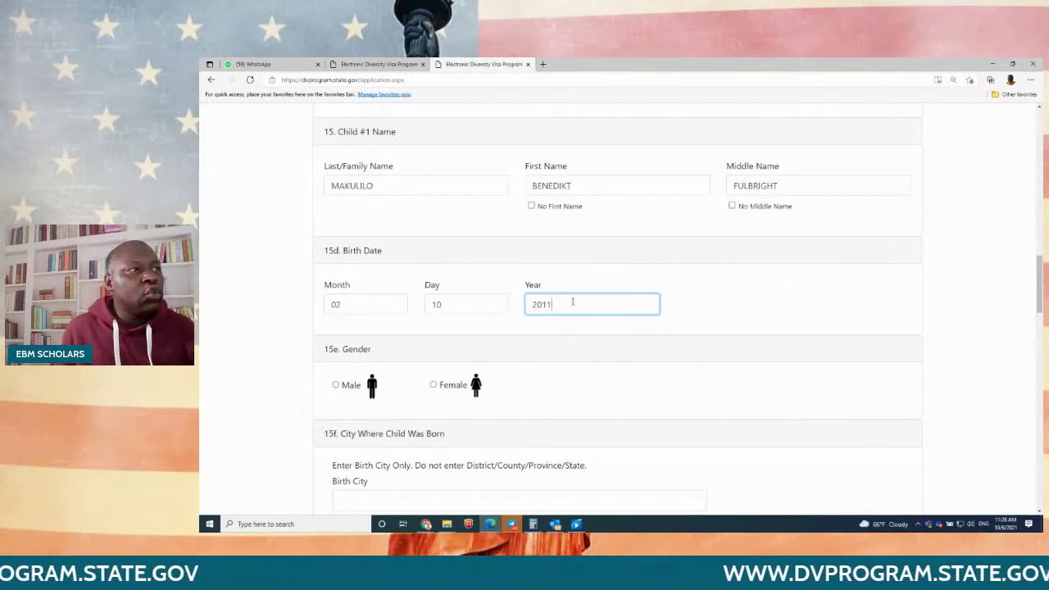
{"action": "left_click_drag", "start_coordinate": [572, 302], "coordinate": [516, 306]}
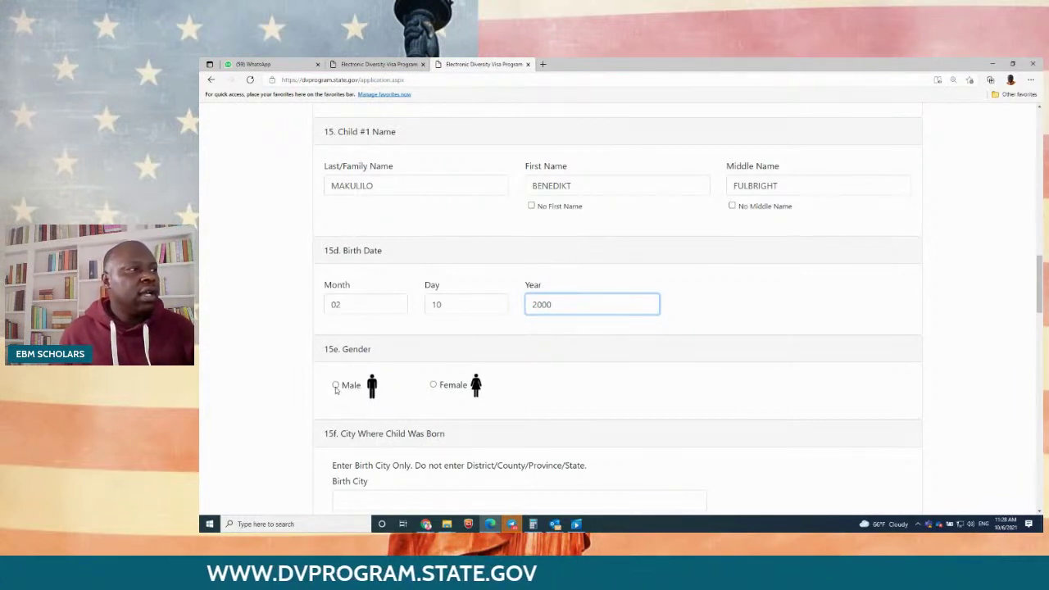
Step: Set Child #1's birth city to KIGOMA and birth country to Tanzania
{"action": "scroll", "coordinate": [615, 382], "scroll_direction": "down", "scroll_amount": 3}
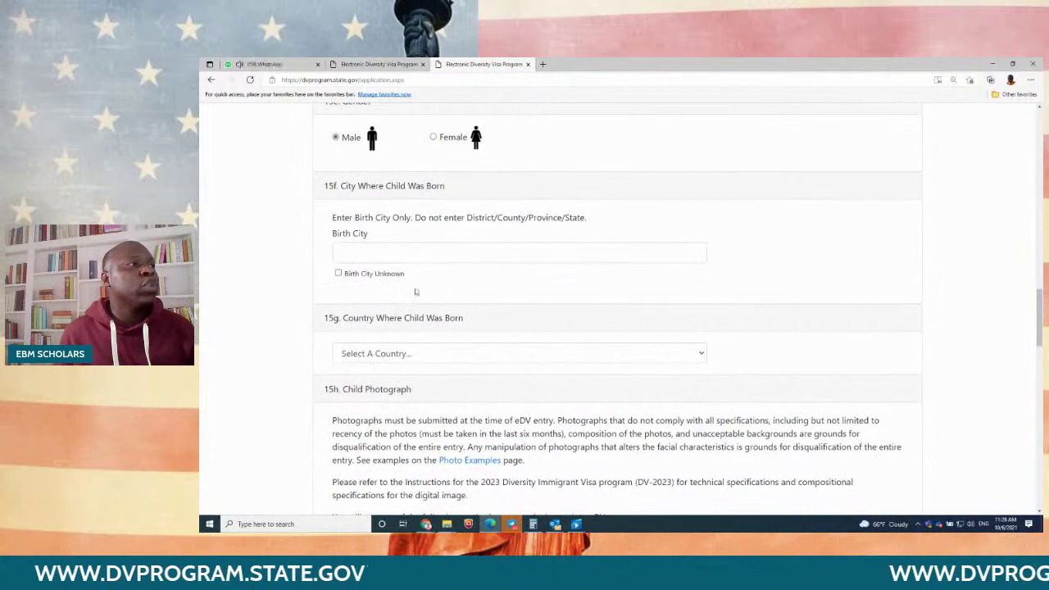
{"action": "scroll", "coordinate": [336, 170], "scroll_direction": "down", "scroll_amount": 4}
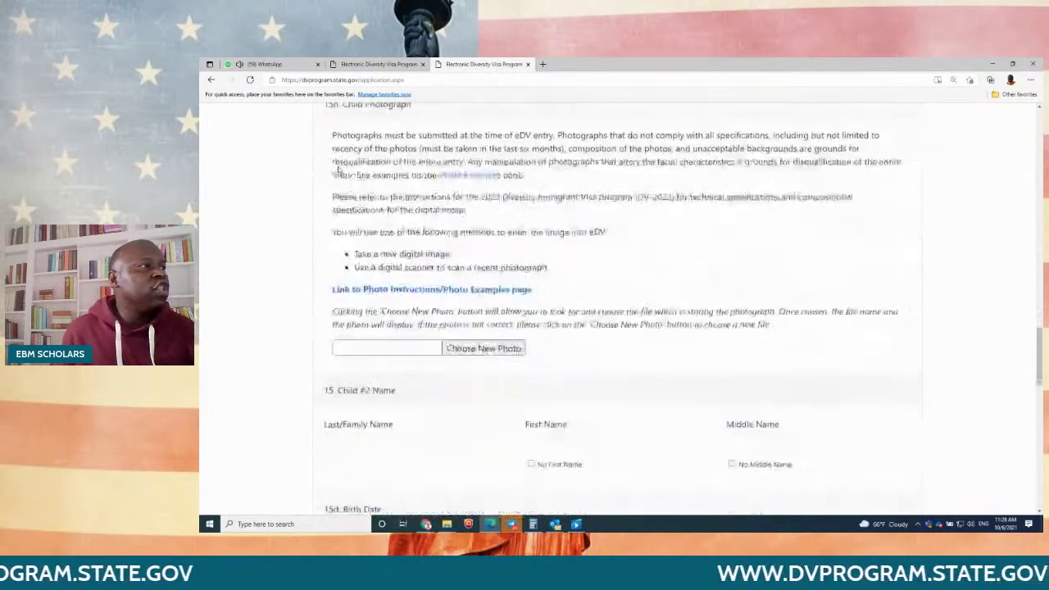
{"action": "scroll", "coordinate": [336, 170], "scroll_direction": "up", "scroll_amount": 4}
{"action": "scroll", "coordinate": [381, 180], "scroll_direction": "down", "scroll_amount": 1}
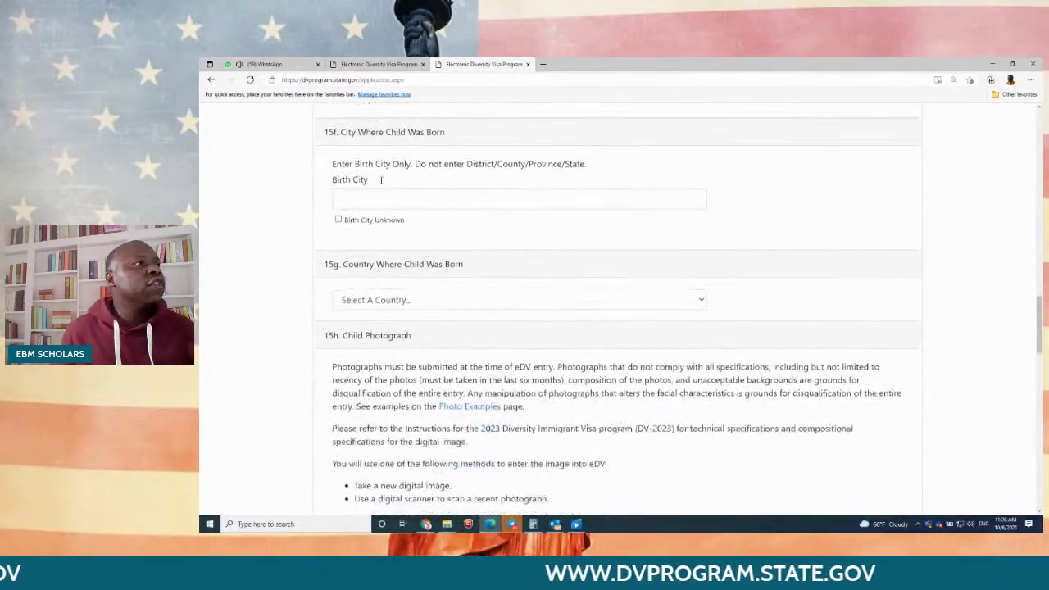
{"action": "scroll", "coordinate": [381, 179], "scroll_direction": "up", "scroll_amount": 2}
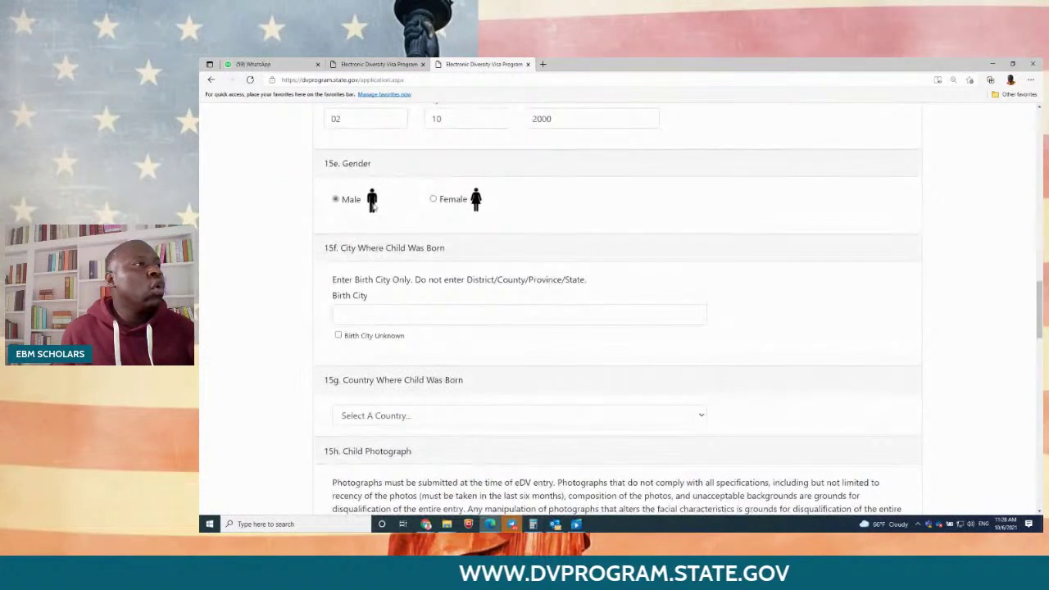
{"action": "left_click", "coordinate": [382, 314]}
{"action": "type", "text": "KiGOM"}
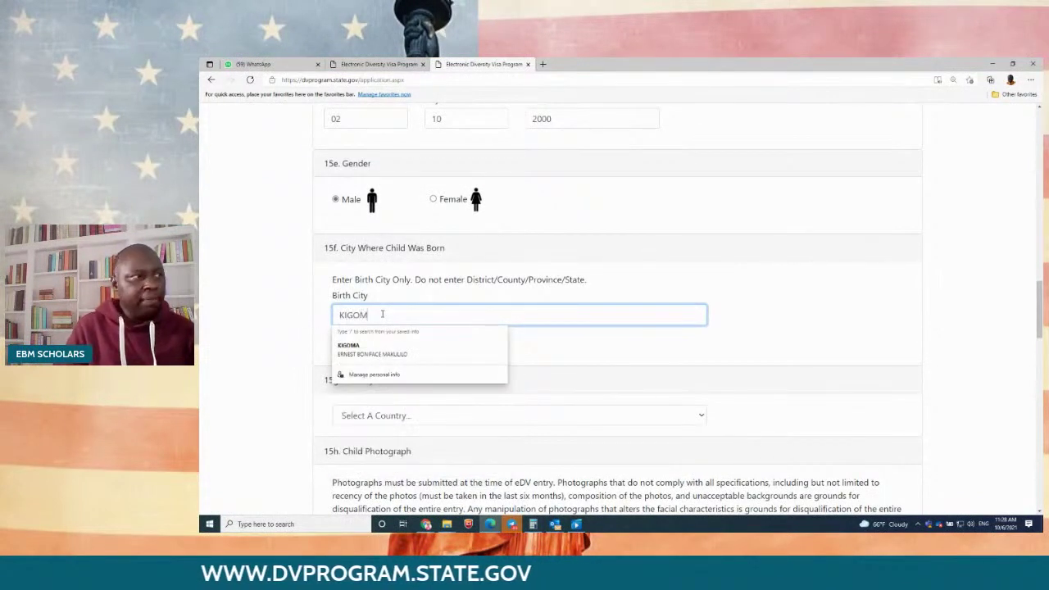
{"action": "type", "text": "A"}
{"action": "key", "text": "Tab"}
{"action": "scroll", "coordinate": [386, 313], "scroll_direction": "down", "scroll_amount": 2}
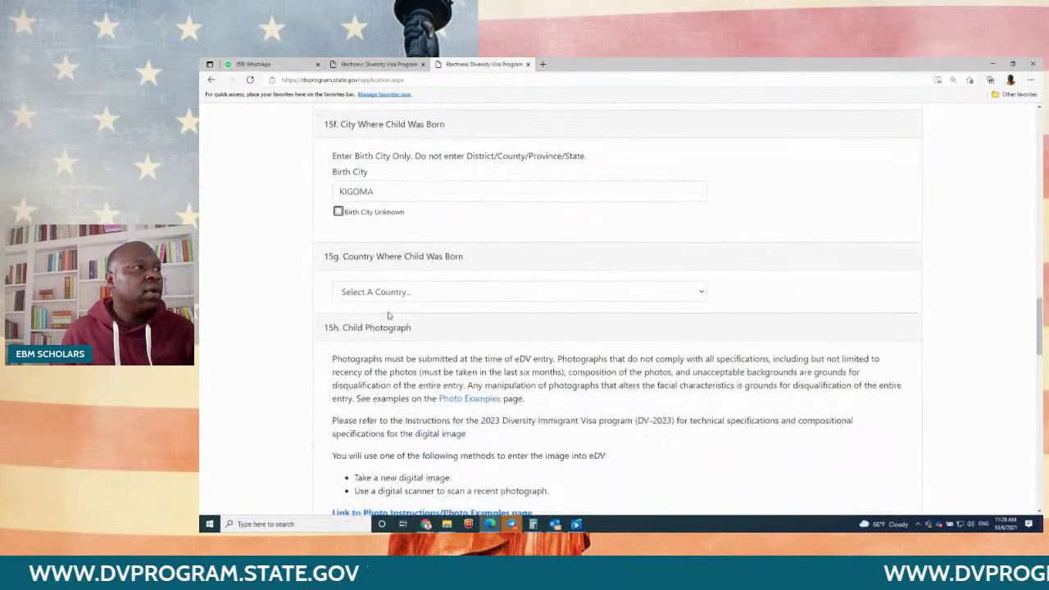
{"action": "left_click", "coordinate": [396, 294]}
{"action": "key", "text": "t"}
{"action": "key", "text": "t"}
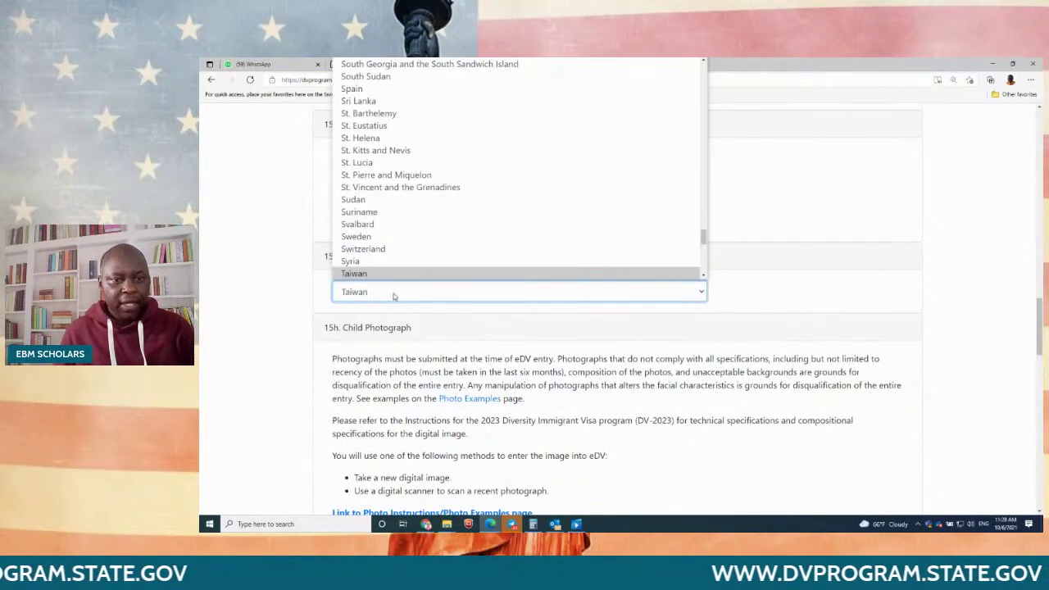
{"action": "key", "text": "t"}
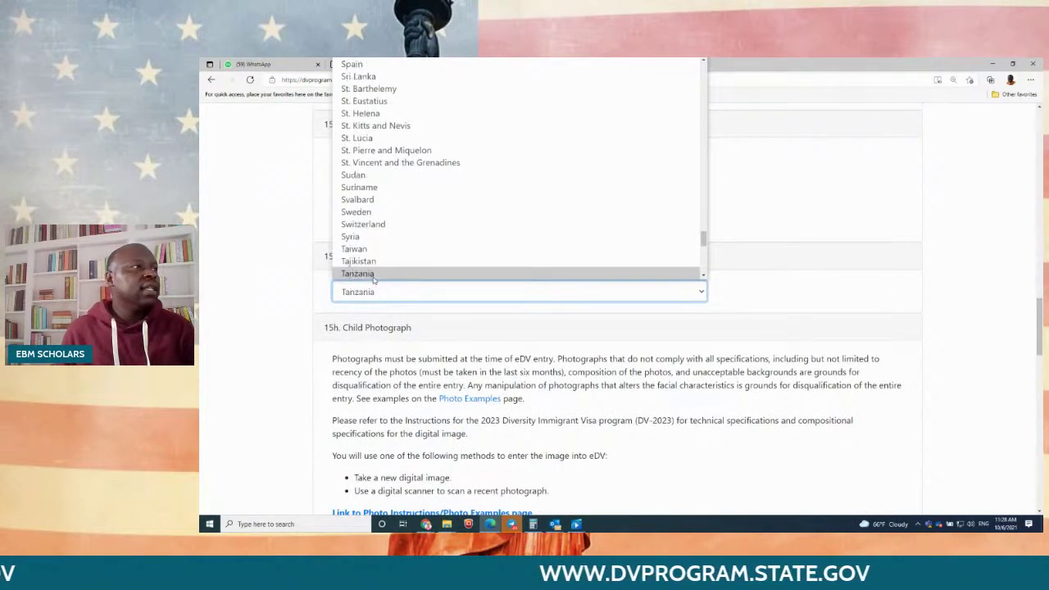
{"action": "left_click", "coordinate": [373, 274]}
{"action": "scroll", "coordinate": [474, 358], "scroll_direction": "down", "scroll_amount": 3}
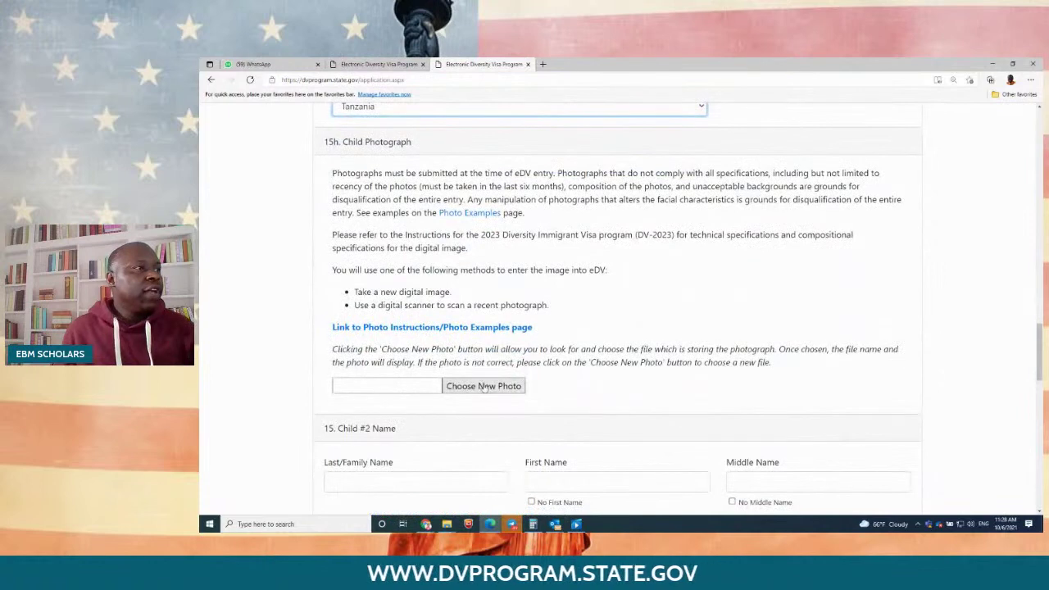
Step: Attach the first child's photo from the file picker
{"action": "left_click", "coordinate": [483, 386]}
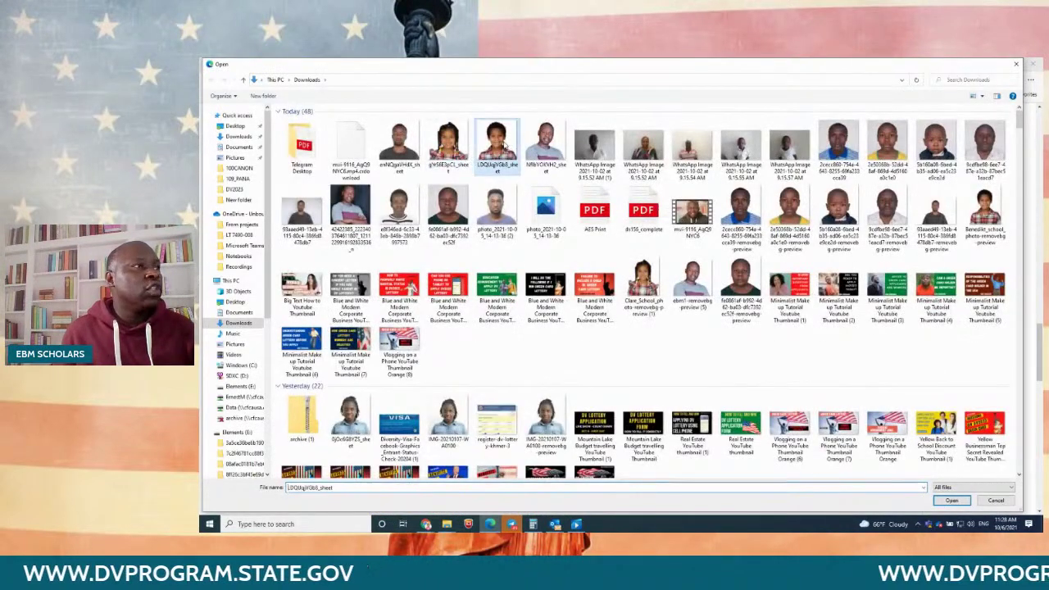
{"action": "double_click", "coordinate": [496, 143]}
{"action": "scroll", "coordinate": [716, 321], "scroll_direction": "down", "scroll_amount": 2}
{"action": "scroll", "coordinate": [717, 320], "scroll_direction": "down", "scroll_amount": 3}
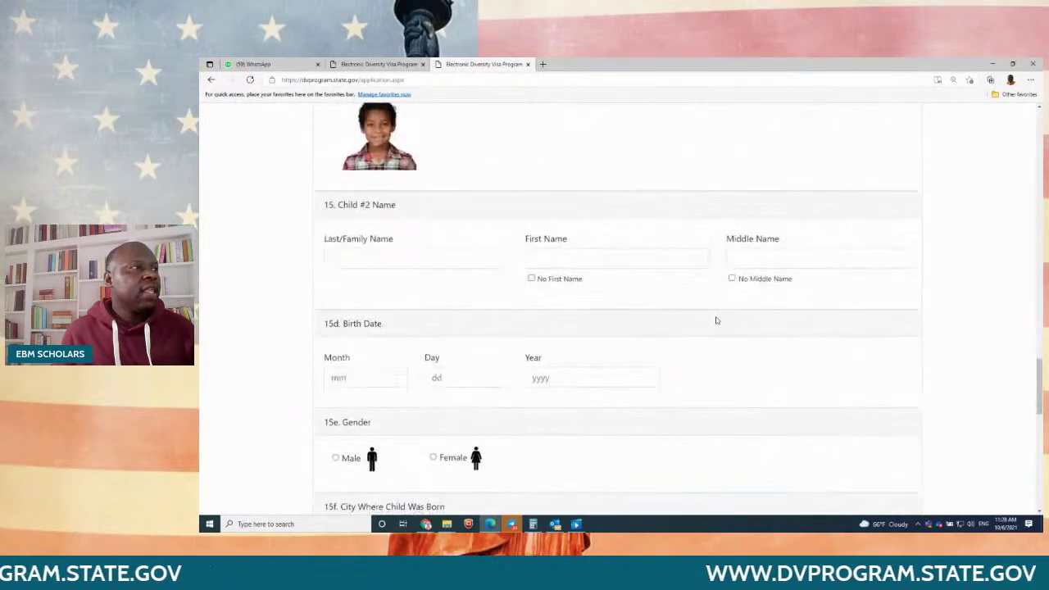
Step: Enter Child #2's last, first and middle names and birth date 01/01/2015
{"action": "left_click", "coordinate": [410, 254]}
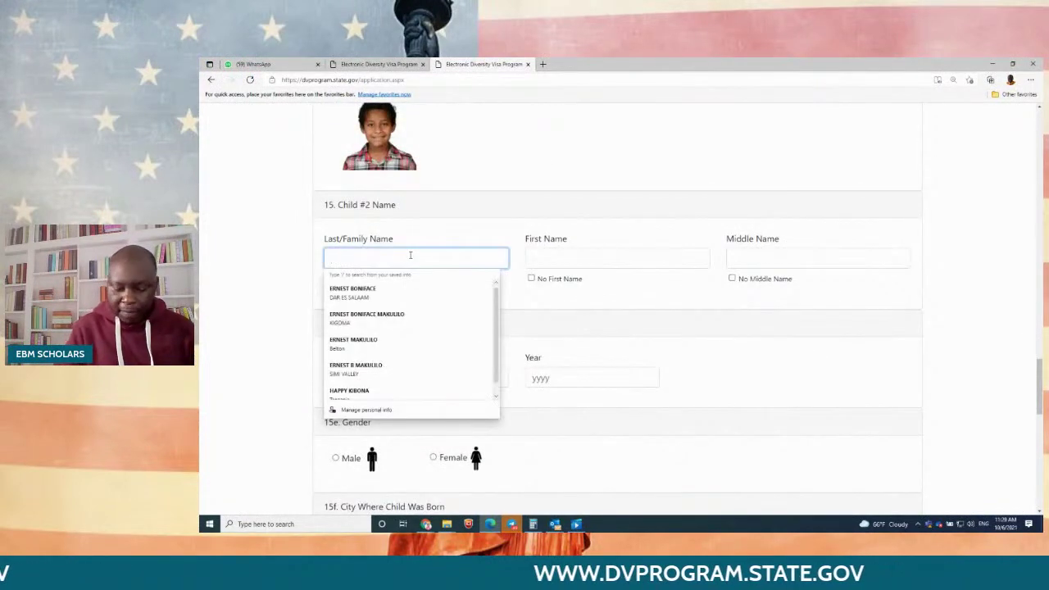
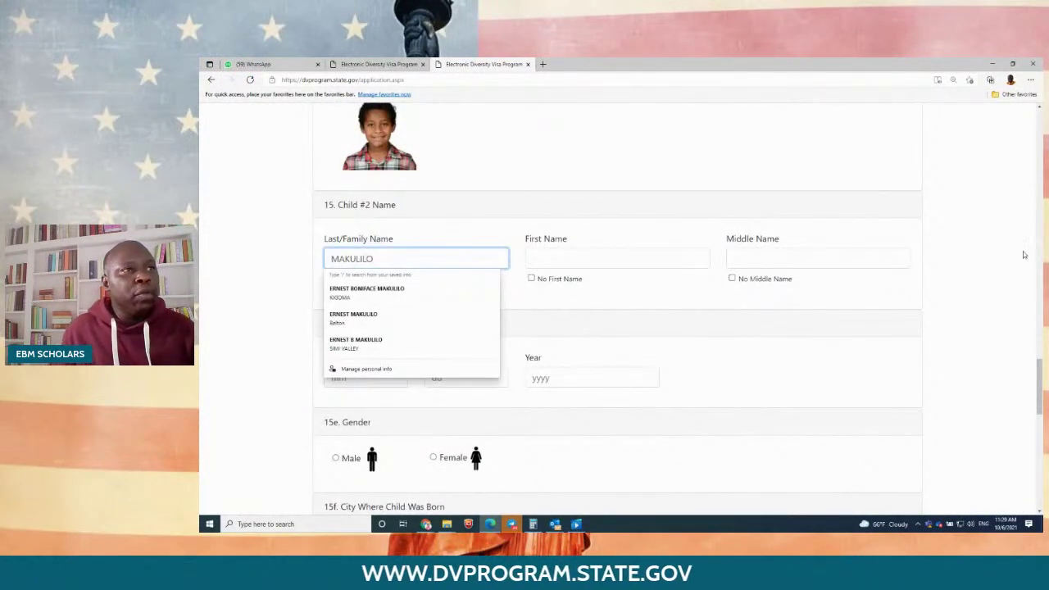
{"action": "scroll", "coordinate": [989, 257], "scroll_direction": "up", "scroll_amount": 10}
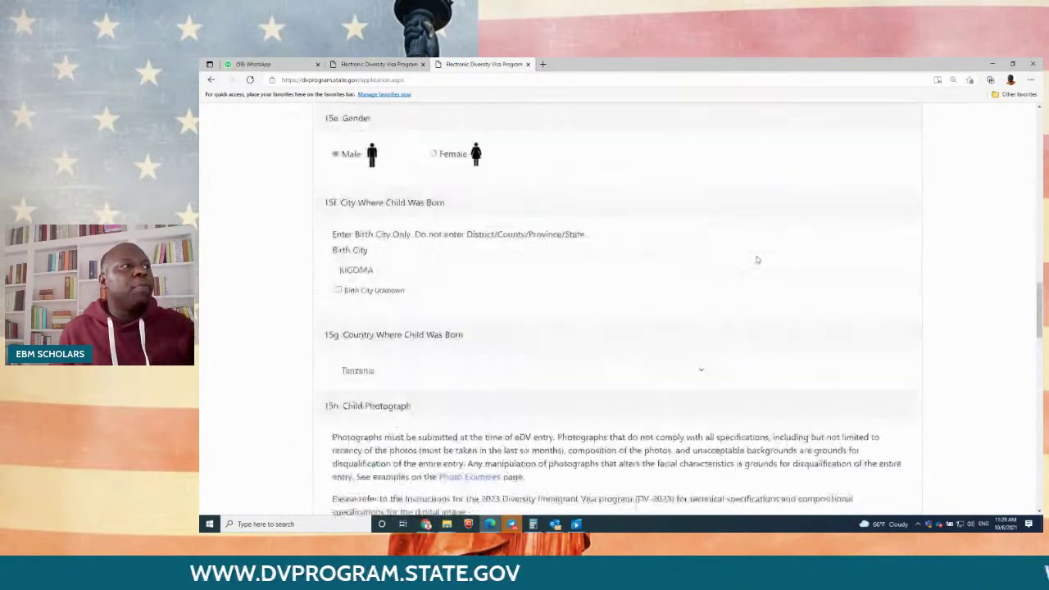
{"action": "scroll", "coordinate": [758, 260], "scroll_direction": "up", "scroll_amount": 2}
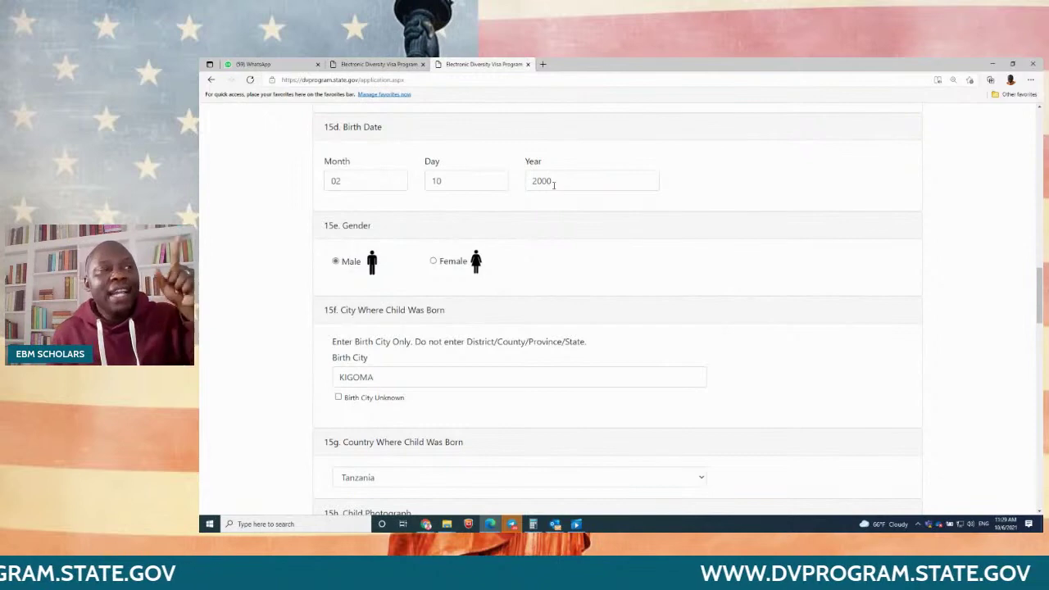
{"action": "scroll", "coordinate": [762, 257], "scroll_direction": "down", "scroll_amount": 10}
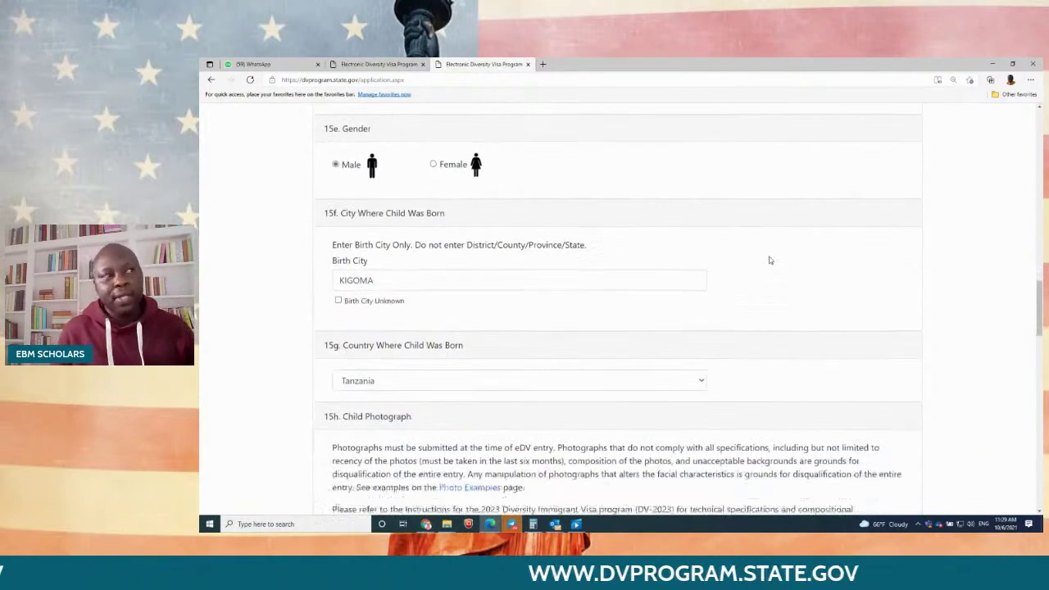
{"action": "scroll", "coordinate": [771, 259], "scroll_direction": "down", "scroll_amount": 1}
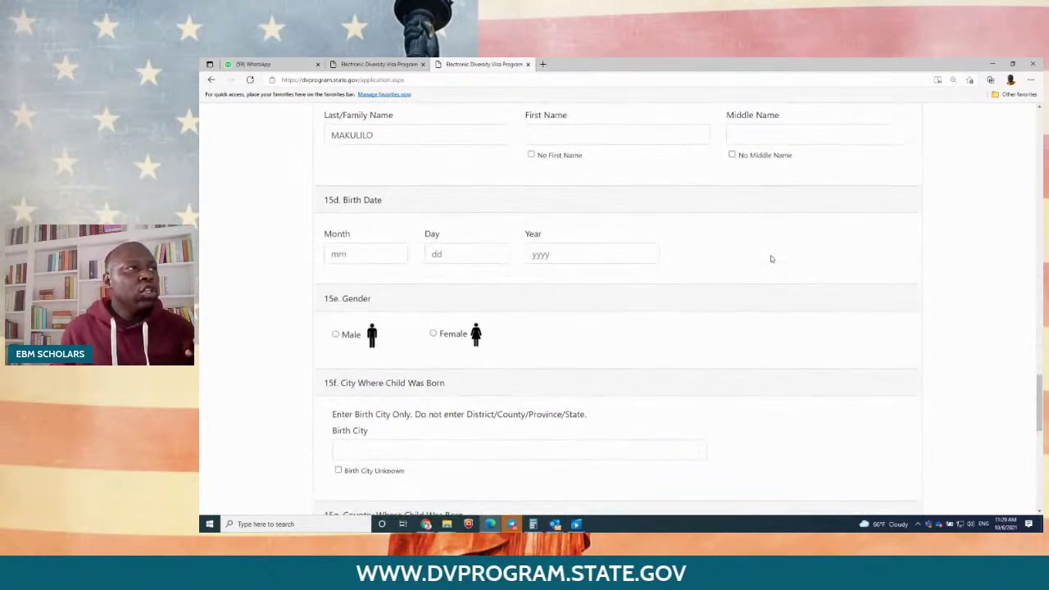
{"action": "left_click", "coordinate": [570, 140]}
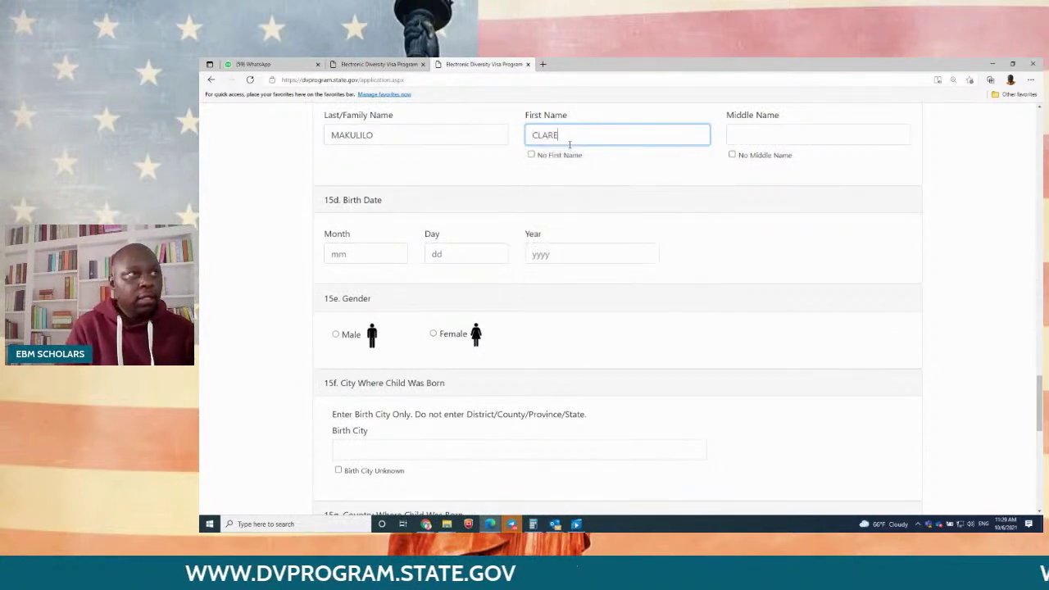
{"action": "left_click", "coordinate": [774, 136]}
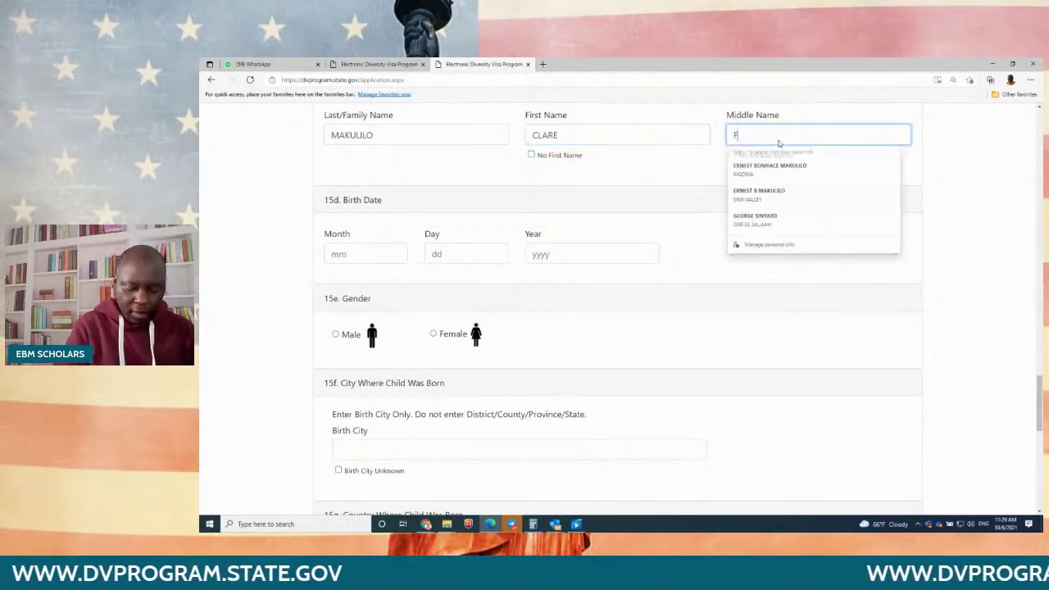
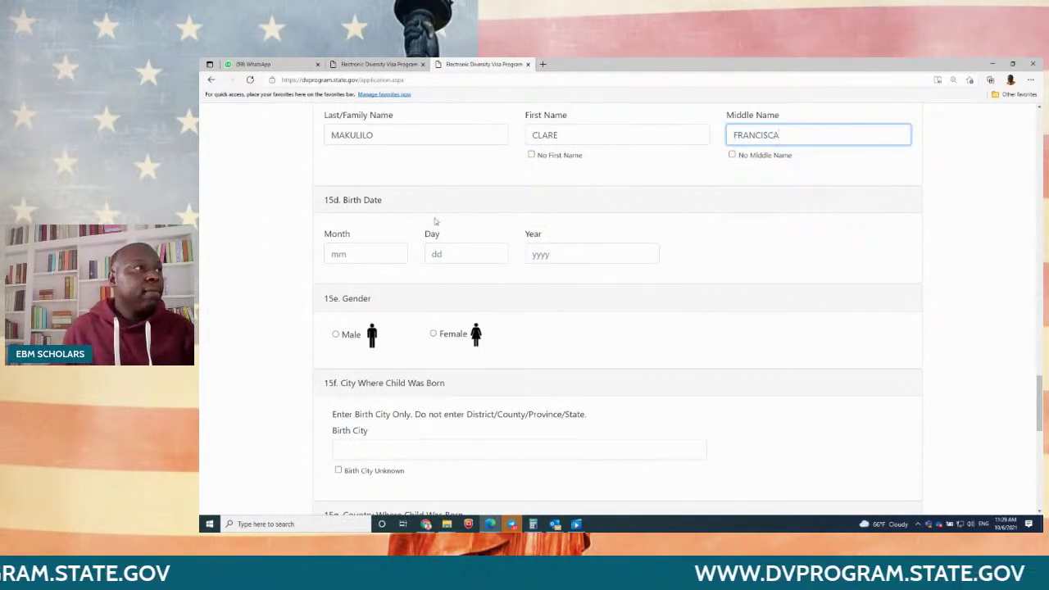
{"action": "left_click", "coordinate": [375, 244]}
{"action": "type", "text": "0"}
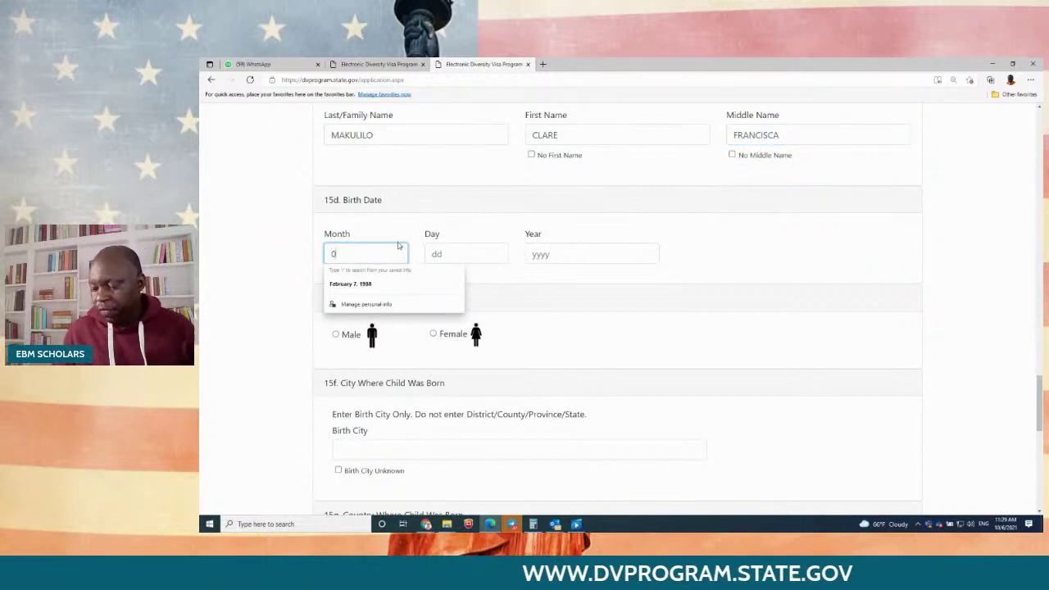
{"action": "type", "text": "101"}
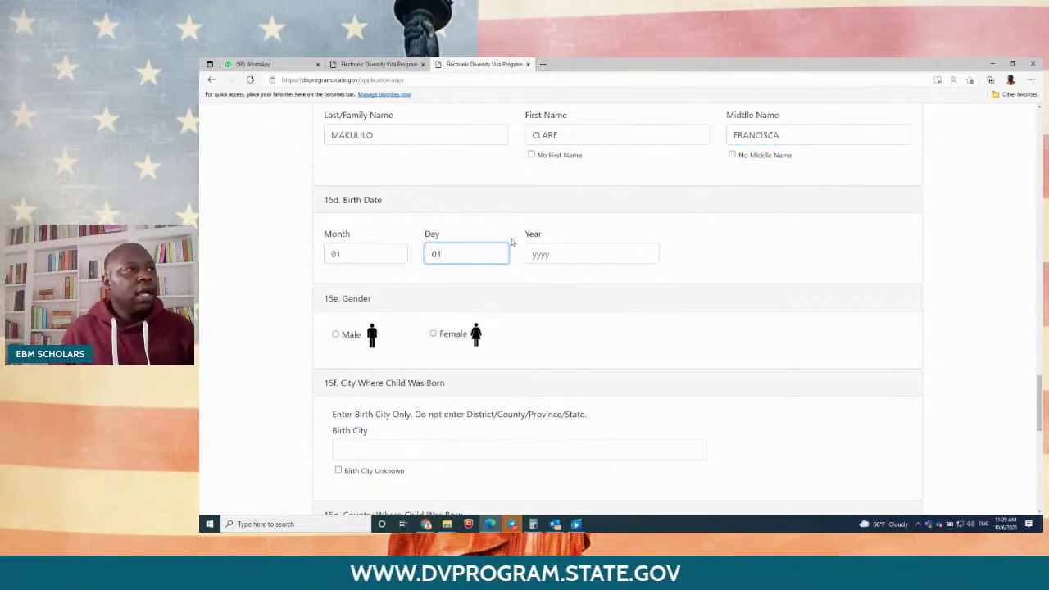
{"action": "left_click", "coordinate": [550, 252]}
{"action": "type", "text": "2015"}
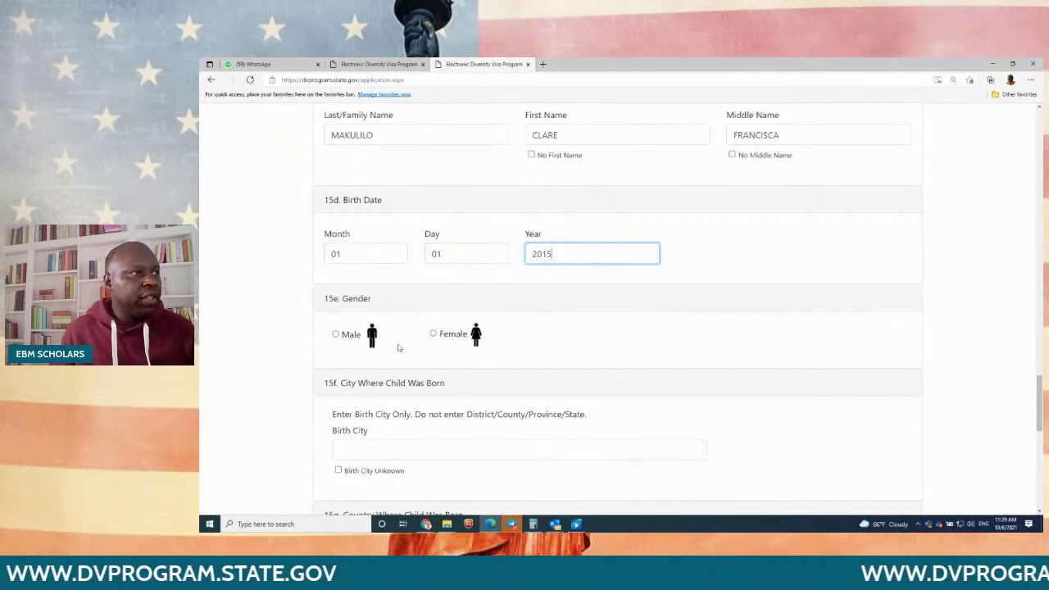
Step: Mark Child #2 as Female with birth city DAR ES SALAAM from the saved suggestion
{"action": "left_click", "coordinate": [433, 334]}
{"action": "scroll", "coordinate": [468, 354], "scroll_direction": "down", "scroll_amount": 2}
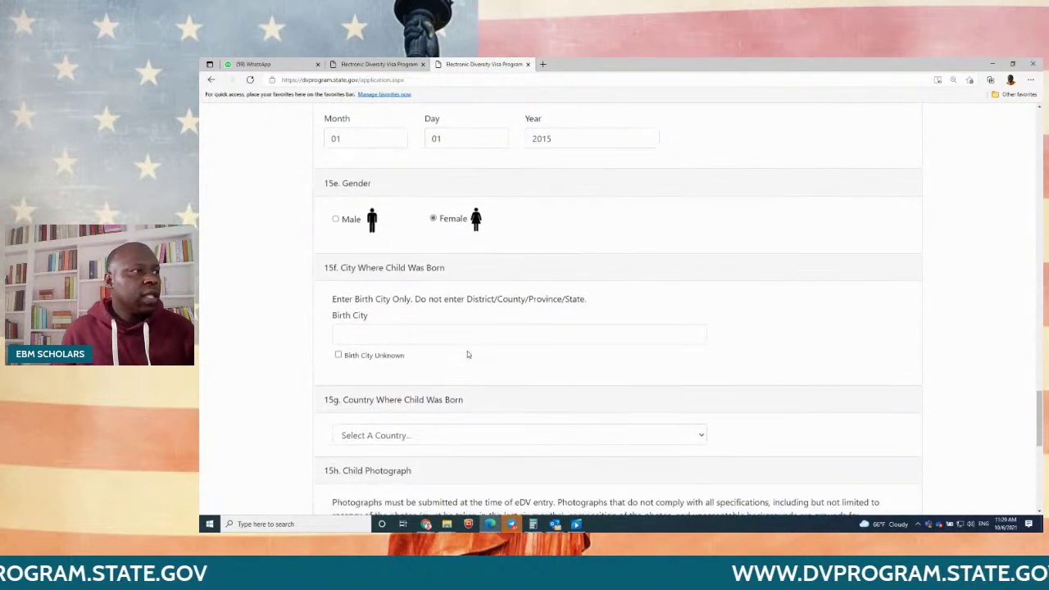
{"action": "left_click", "coordinate": [404, 329]}
{"action": "left_click", "coordinate": [401, 361]}
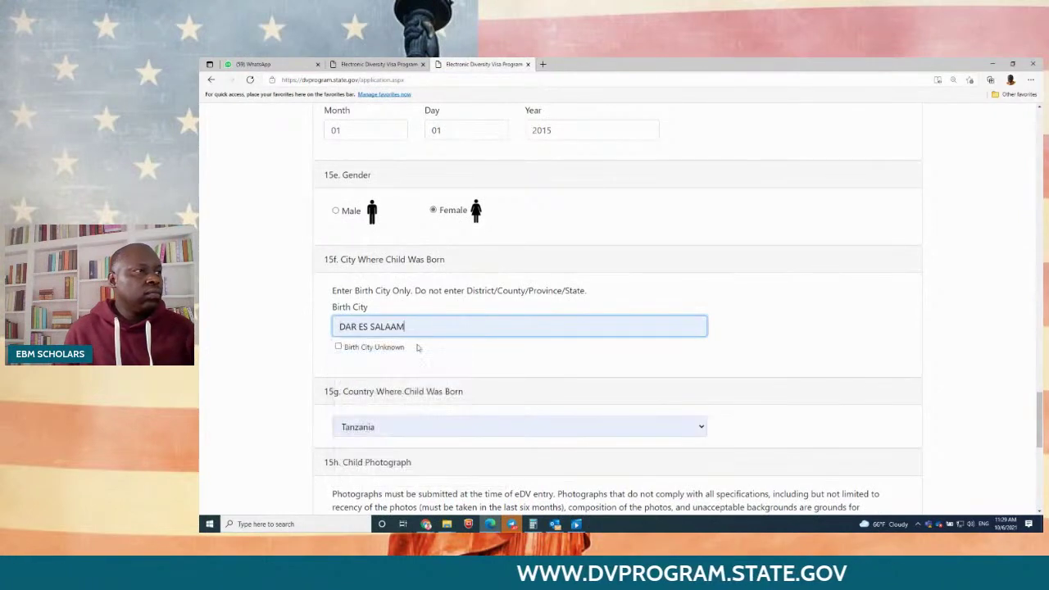
{"action": "scroll", "coordinate": [459, 340], "scroll_direction": "down", "scroll_amount": 4}
{"action": "scroll", "coordinate": [476, 333], "scroll_direction": "down", "scroll_amount": 2}
{"action": "scroll", "coordinate": [477, 320], "scroll_direction": "up", "scroll_amount": 2}
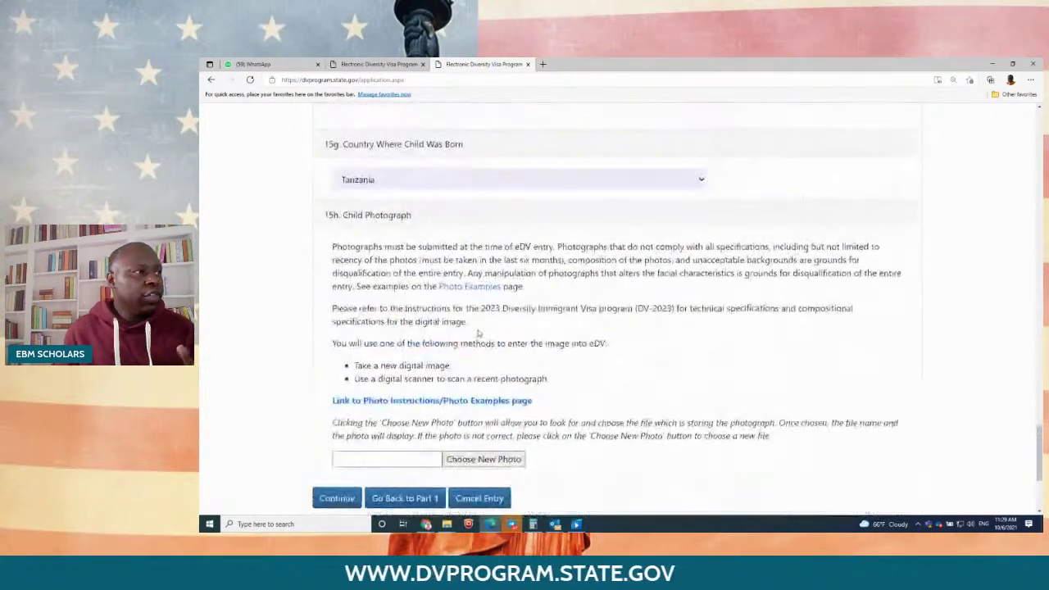
{"action": "scroll", "coordinate": [576, 309], "scroll_direction": "down", "scroll_amount": 1}
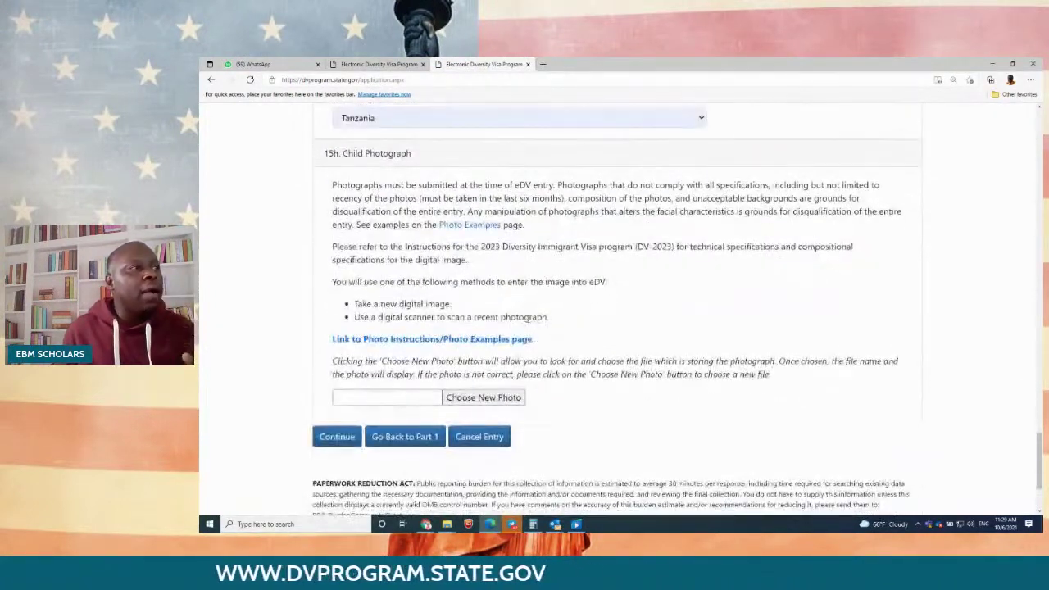
Step: Attach gYrS6E3pCL_sheet.jpeg as the second child's photo
{"action": "left_click", "coordinate": [502, 398]}
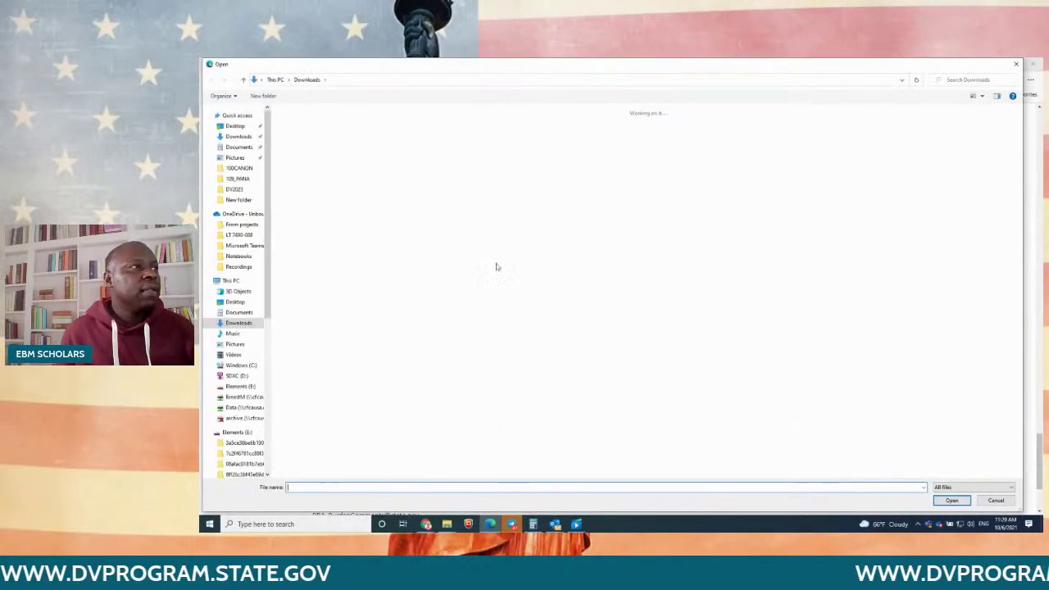
{"action": "double_click", "coordinate": [447, 144]}
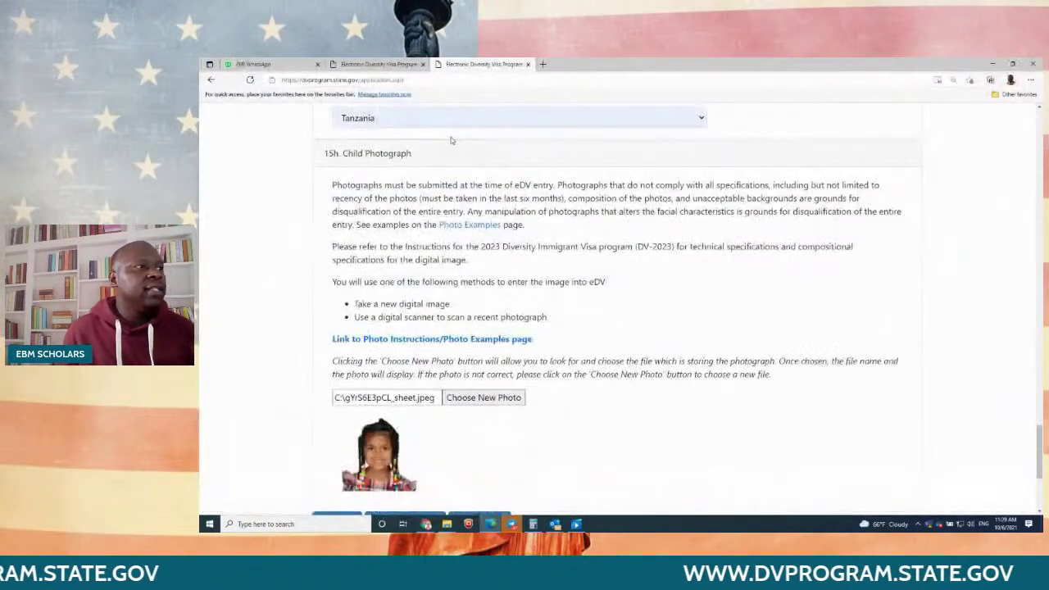
{"action": "scroll", "coordinate": [702, 295], "scroll_direction": "down", "scroll_amount": 3}
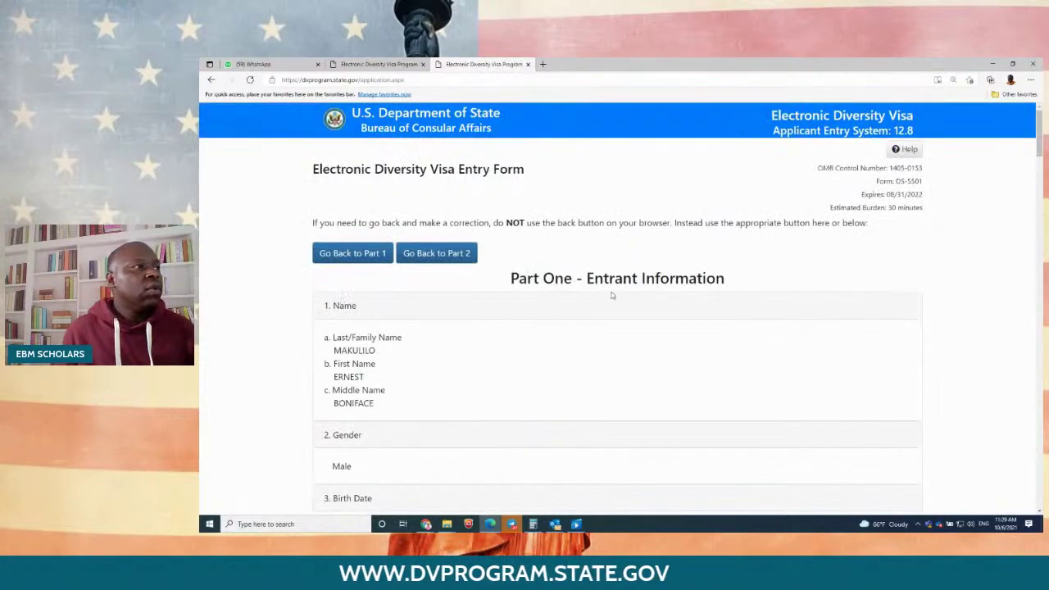
{"action": "scroll", "coordinate": [611, 295], "scroll_direction": "down", "scroll_amount": 20}
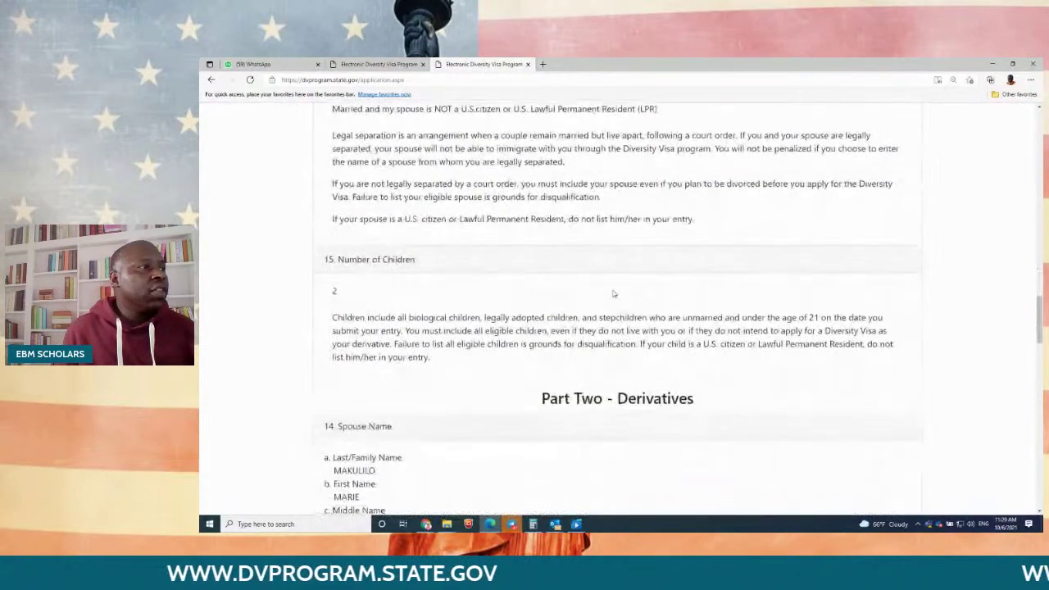
{"action": "scroll", "coordinate": [613, 293], "scroll_direction": "down", "scroll_amount": 20}
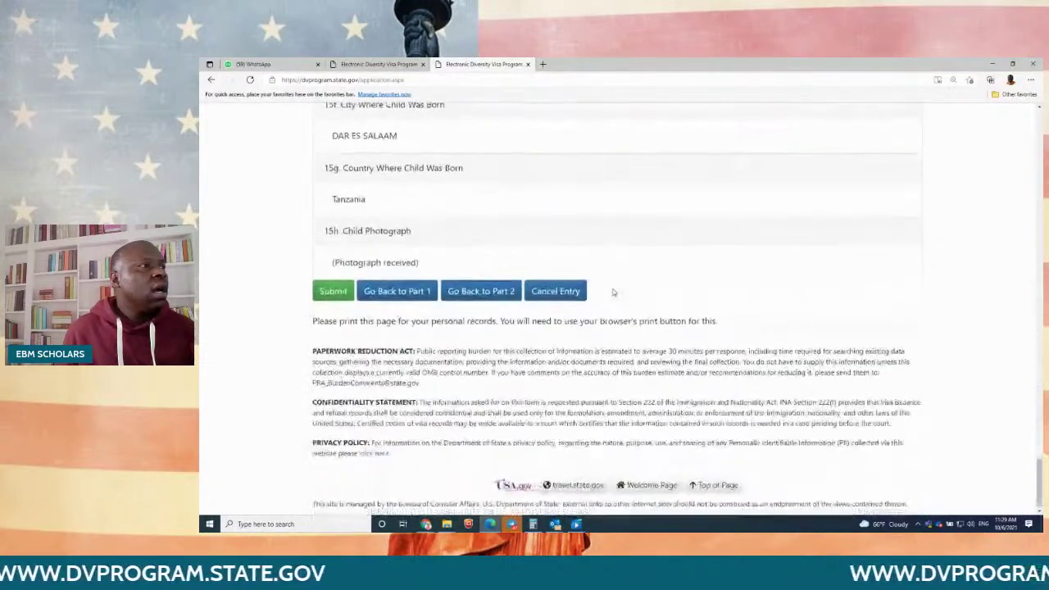
{"action": "left_click", "coordinate": [409, 287]}
{"action": "scroll", "coordinate": [642, 310], "scroll_direction": "down", "scroll_amount": 5}
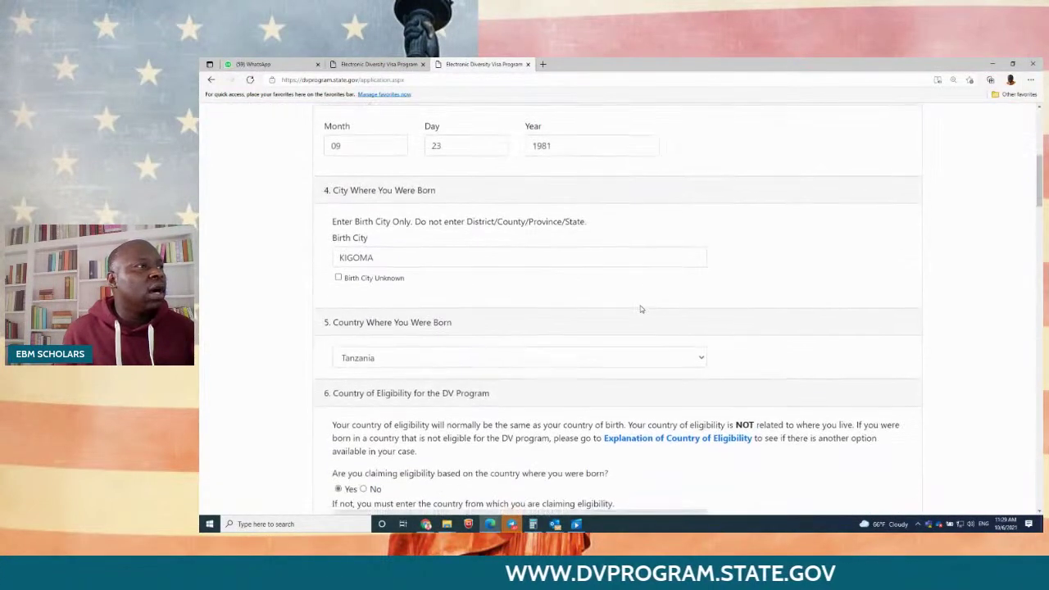
{"action": "scroll", "coordinate": [642, 309], "scroll_direction": "down", "scroll_amount": 15}
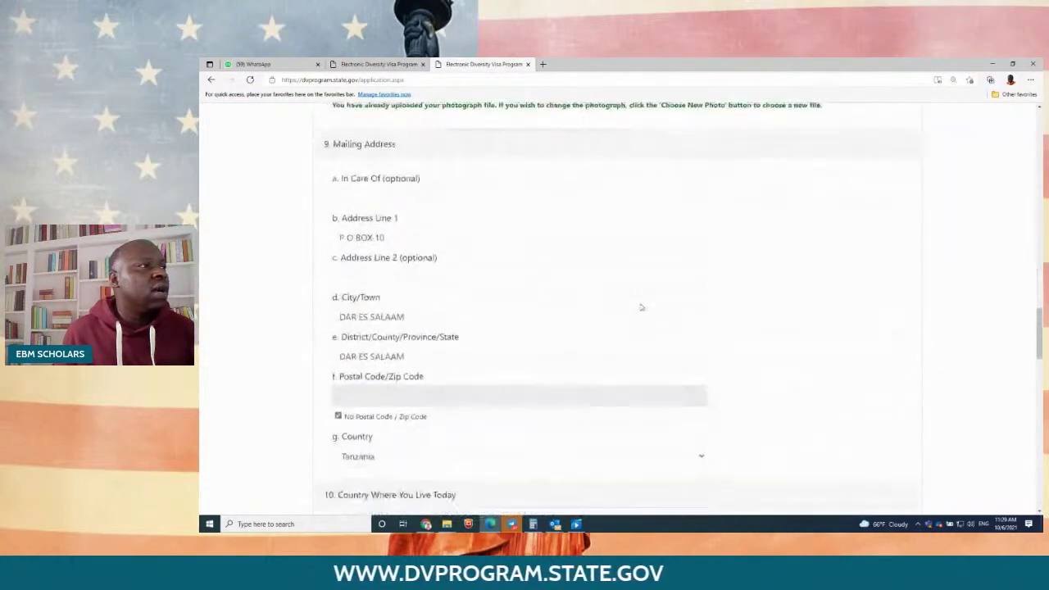
{"action": "scroll", "coordinate": [641, 307], "scroll_direction": "down", "scroll_amount": 20}
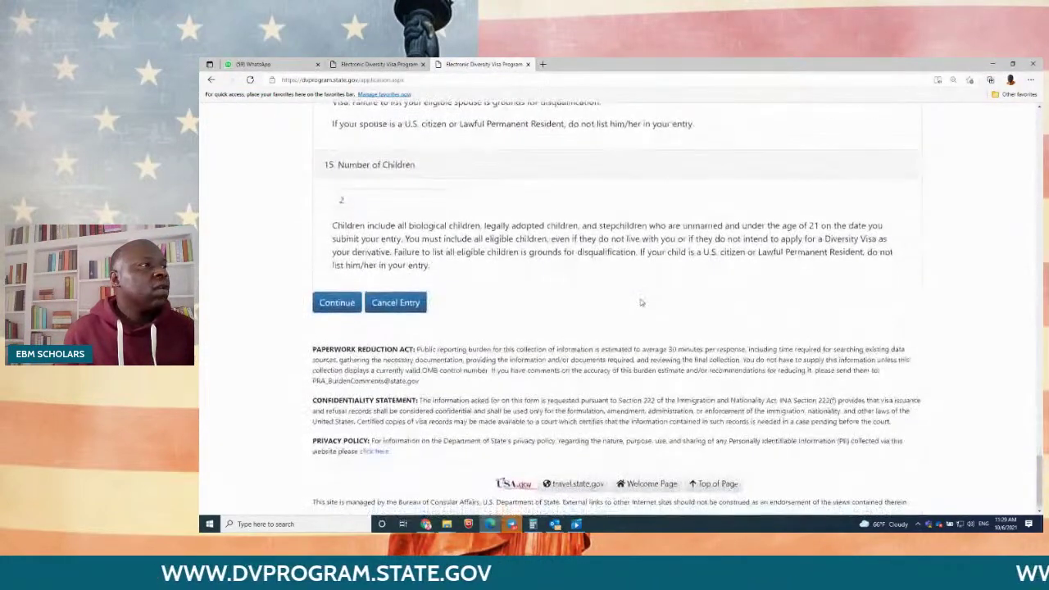
Step: Return to Part Two and scroll down to Child #1's birth date
{"action": "left_click", "coordinate": [346, 303]}
{"action": "scroll", "coordinate": [494, 258], "scroll_direction": "down", "scroll_amount": 1}
{"action": "scroll", "coordinate": [495, 258], "scroll_direction": "down", "scroll_amount": 4}
{"action": "scroll", "coordinate": [496, 256], "scroll_direction": "up", "scroll_amount": 4}
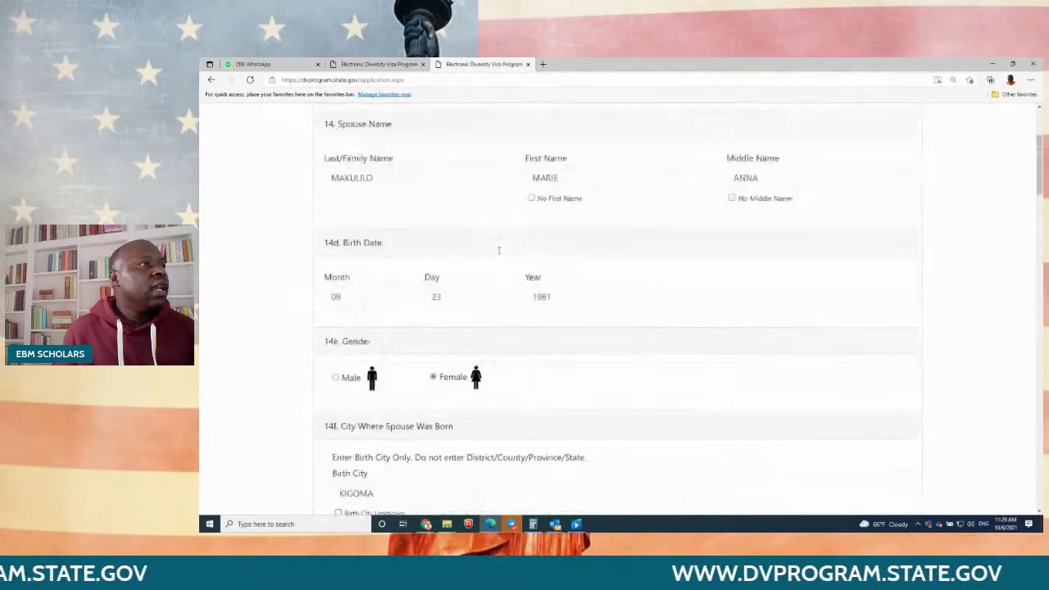
{"action": "scroll", "coordinate": [556, 345], "scroll_direction": "down", "scroll_amount": 10}
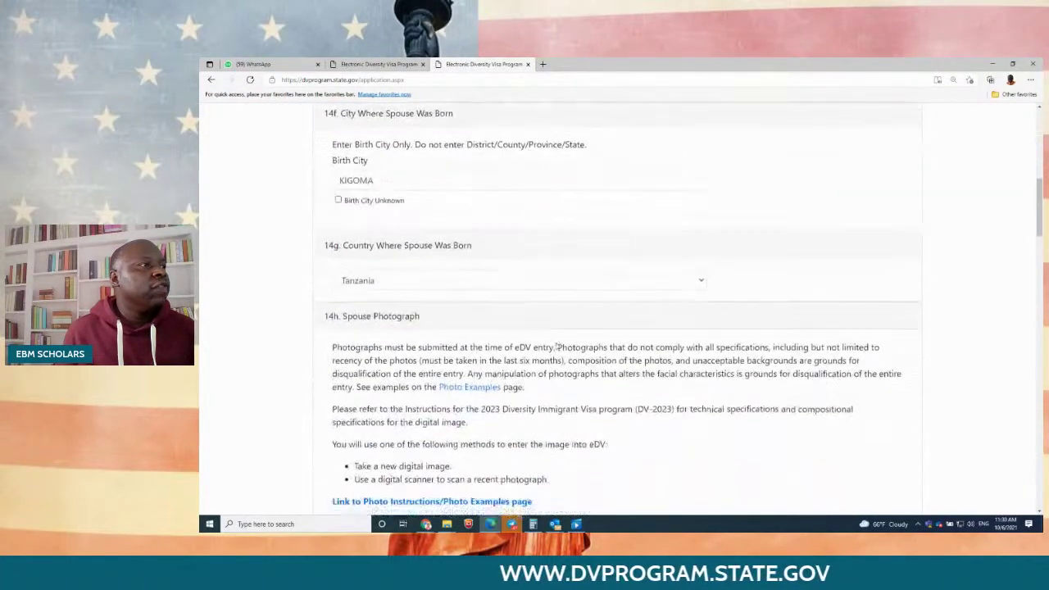
{"action": "scroll", "coordinate": [556, 345], "scroll_direction": "down", "scroll_amount": 3}
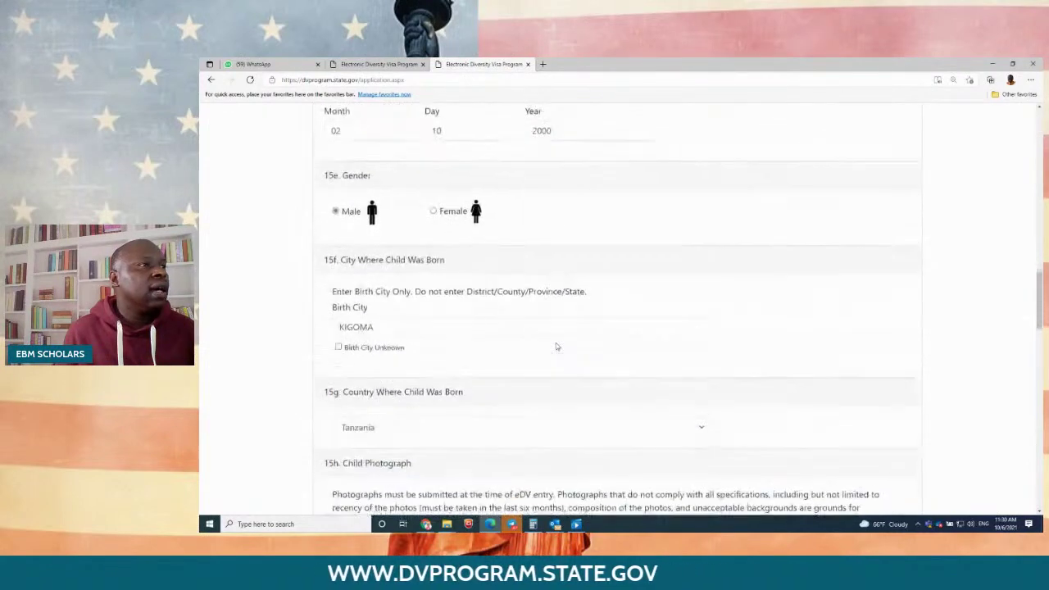
{"action": "scroll", "coordinate": [556, 345], "scroll_direction": "up", "scroll_amount": 4}
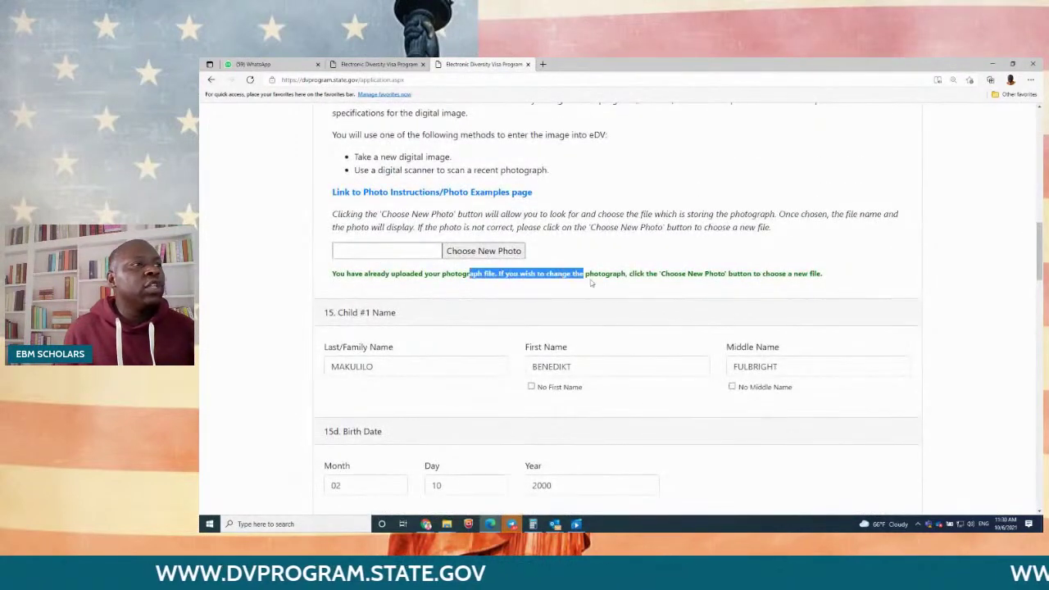
{"action": "left_click_drag", "start_coordinate": [592, 283], "coordinate": [847, 284]}
{"action": "scroll", "coordinate": [463, 303], "scroll_direction": "down", "scroll_amount": 4}
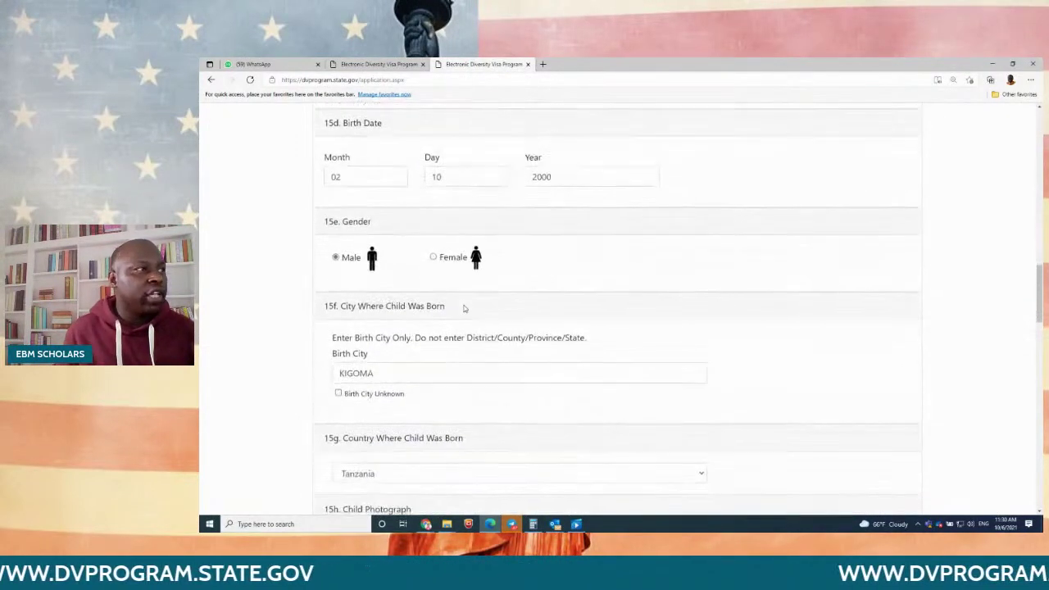
{"action": "scroll", "coordinate": [464, 301], "scroll_direction": "down", "scroll_amount": 3}
{"action": "scroll", "coordinate": [464, 301], "scroll_direction": "up", "scroll_amount": 4}
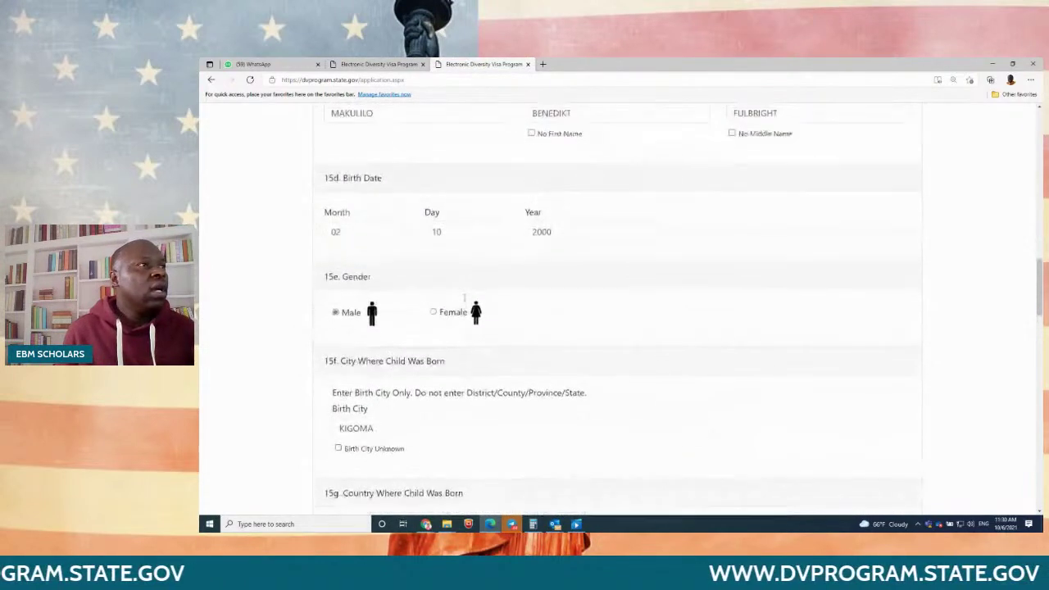
Step: Change Child #1's birth year to 1995 and resubmit Part Two
{"action": "left_click", "coordinate": [557, 235]}
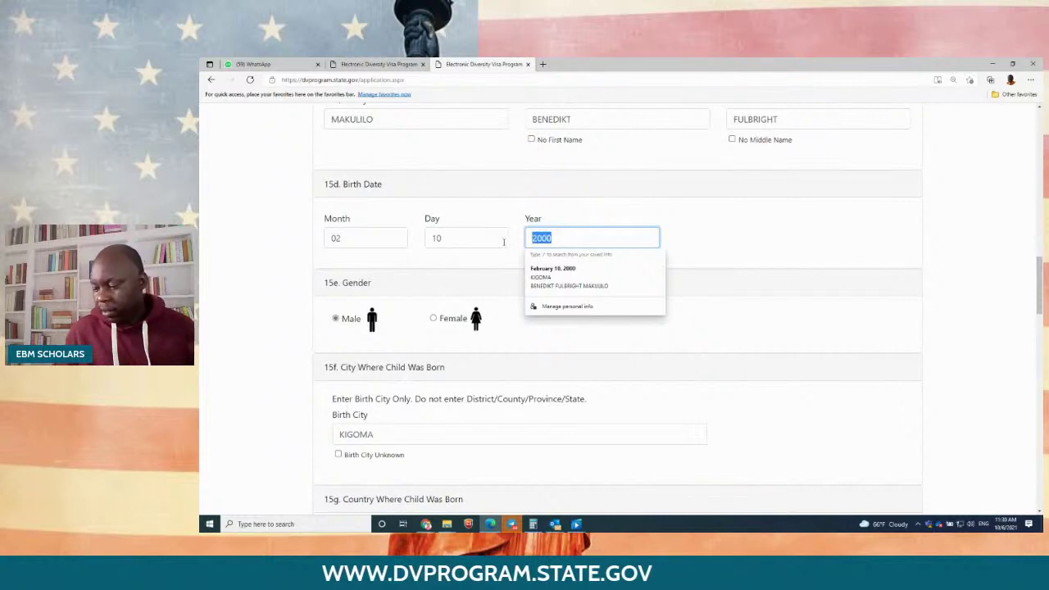
{"action": "type", "text": "1995"}
{"action": "scroll", "coordinate": [951, 281], "scroll_direction": "down", "scroll_amount": 15}
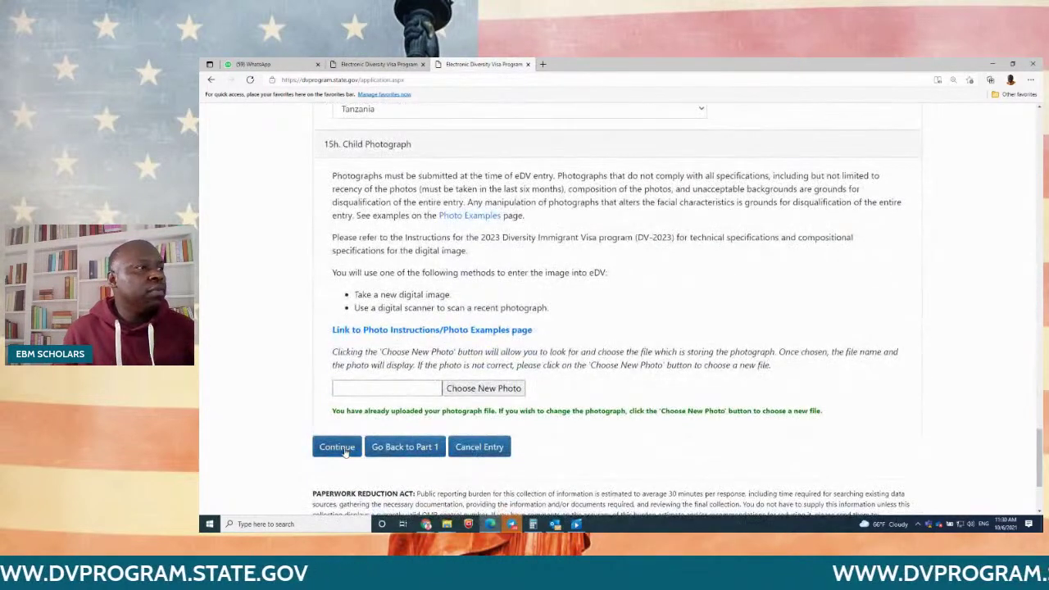
{"action": "left_click", "coordinate": [337, 447]}
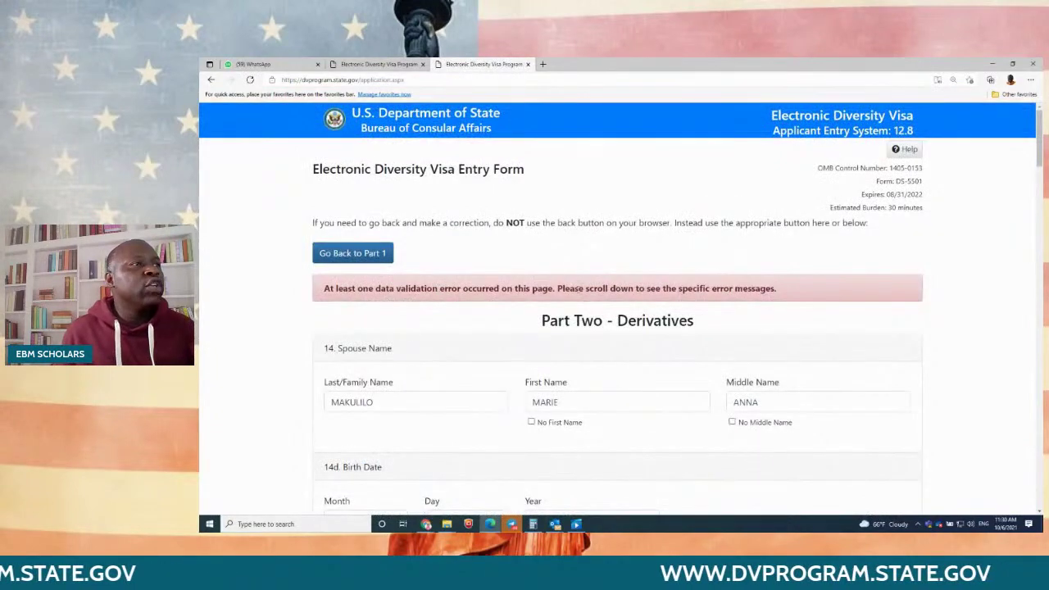
Step: Change Child #1's birth year from 1995 to 2011, within the allowed 2000–2021 range, and continue
{"action": "left_click_drag", "start_coordinate": [579, 288], "coordinate": [762, 287]}
{"action": "scroll", "coordinate": [828, 293], "scroll_direction": "down", "scroll_amount": 15}
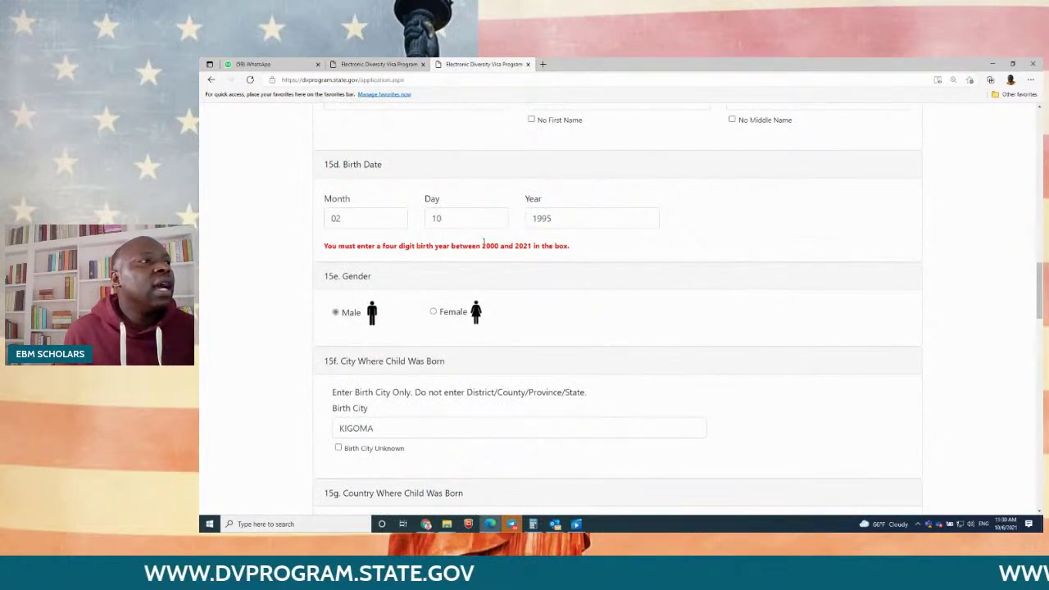
{"action": "left_click_drag", "start_coordinate": [482, 245], "coordinate": [575, 247]}
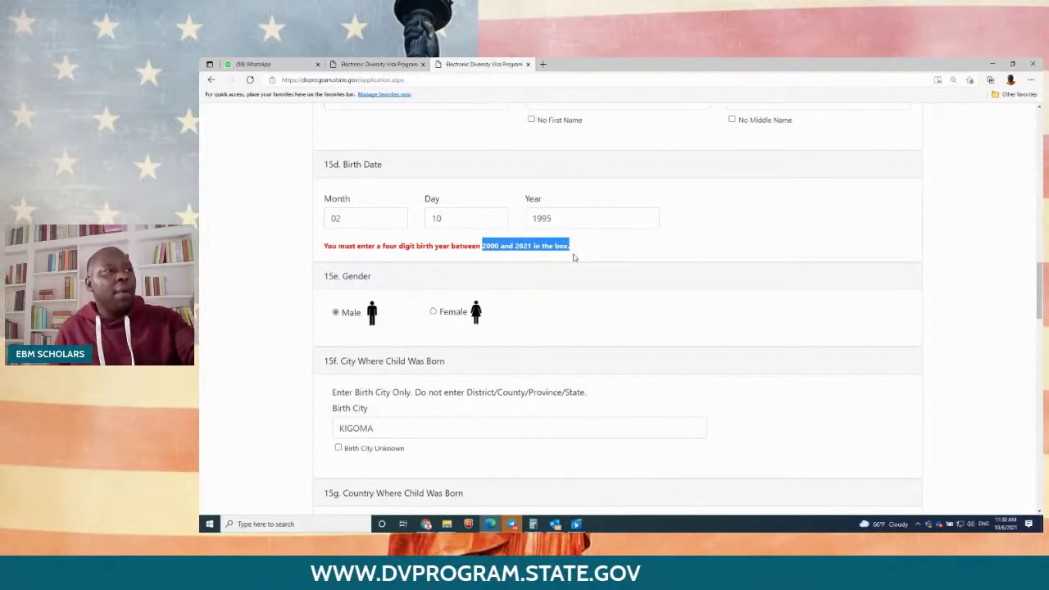
{"action": "left_click", "coordinate": [581, 218]}
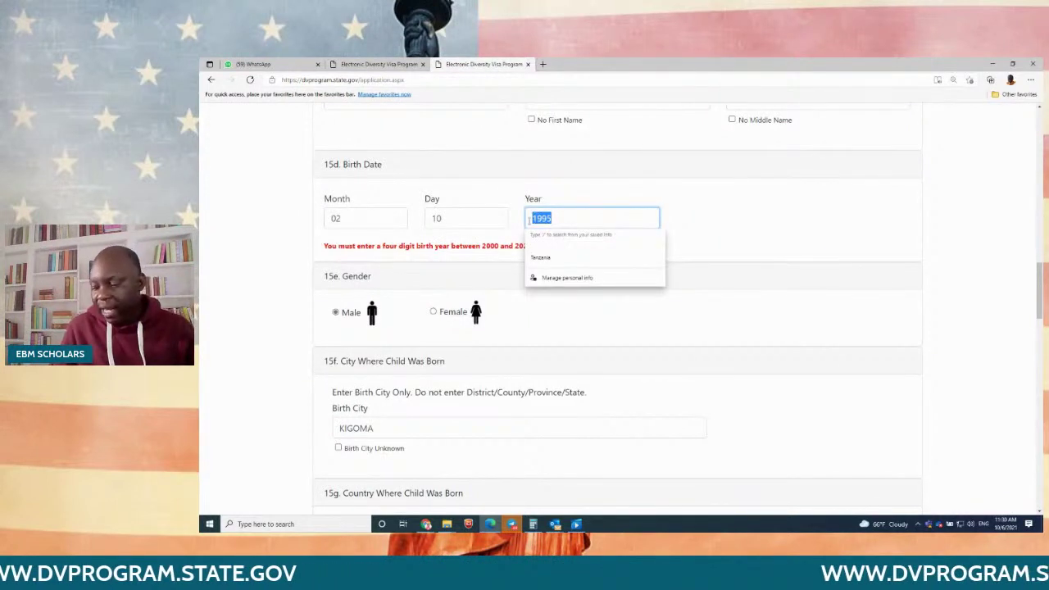
{"action": "type", "text": "2011"}
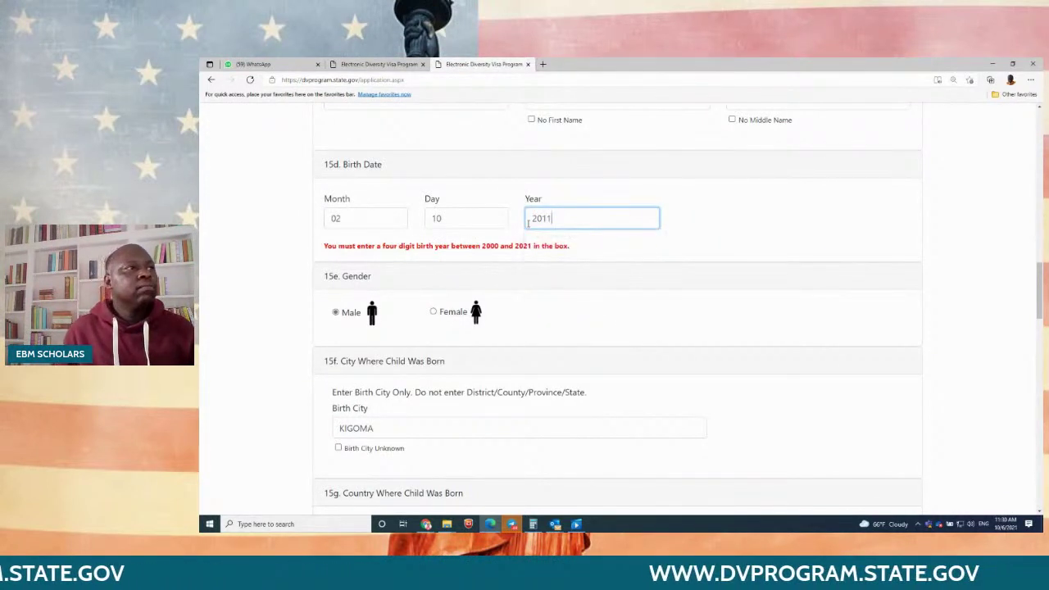
{"action": "scroll", "coordinate": [962, 248], "scroll_direction": "down", "scroll_amount": 20}
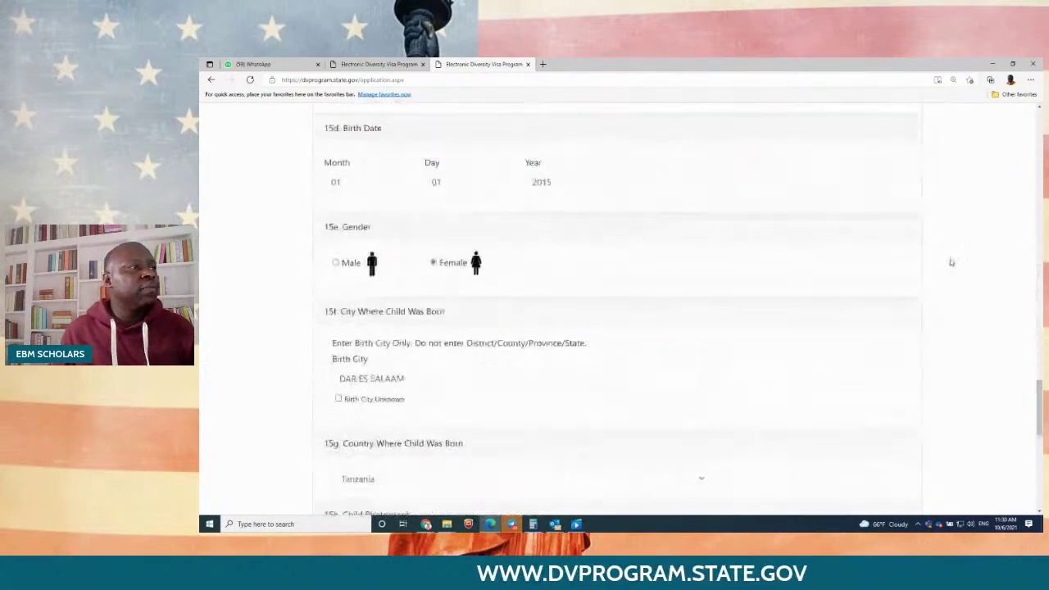
{"action": "scroll", "coordinate": [950, 267], "scroll_direction": "down", "scroll_amount": 3}
{"action": "left_click", "coordinate": [332, 304]}
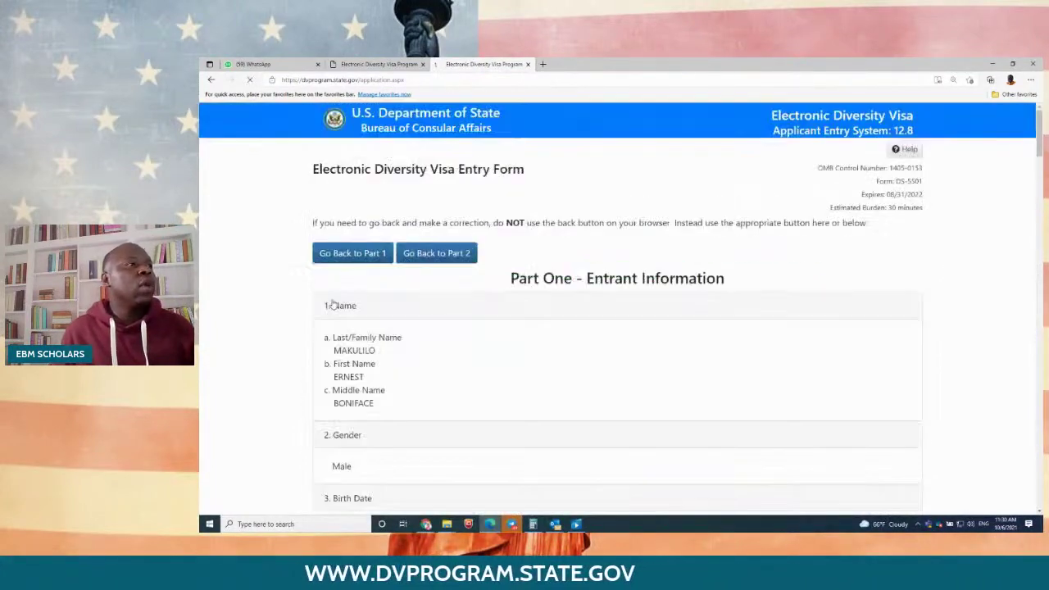
Step: Submit the reviewed second DV-2023 entry and check the Success! page with its confirmation number
{"action": "scroll", "coordinate": [607, 330], "scroll_direction": "down", "scroll_amount": 20}
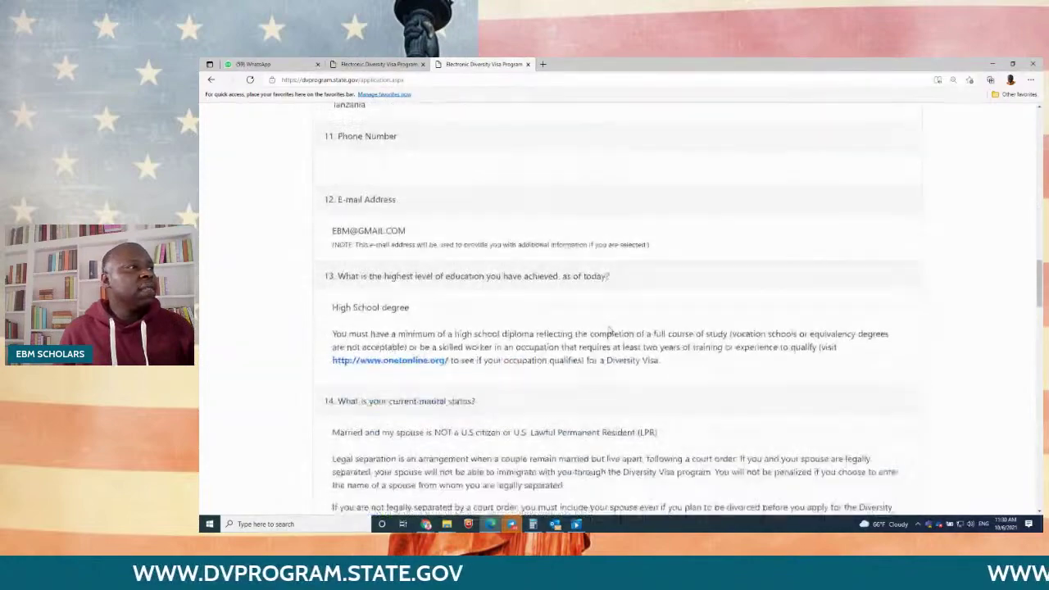
{"action": "scroll", "coordinate": [610, 327], "scroll_direction": "down", "scroll_amount": 20}
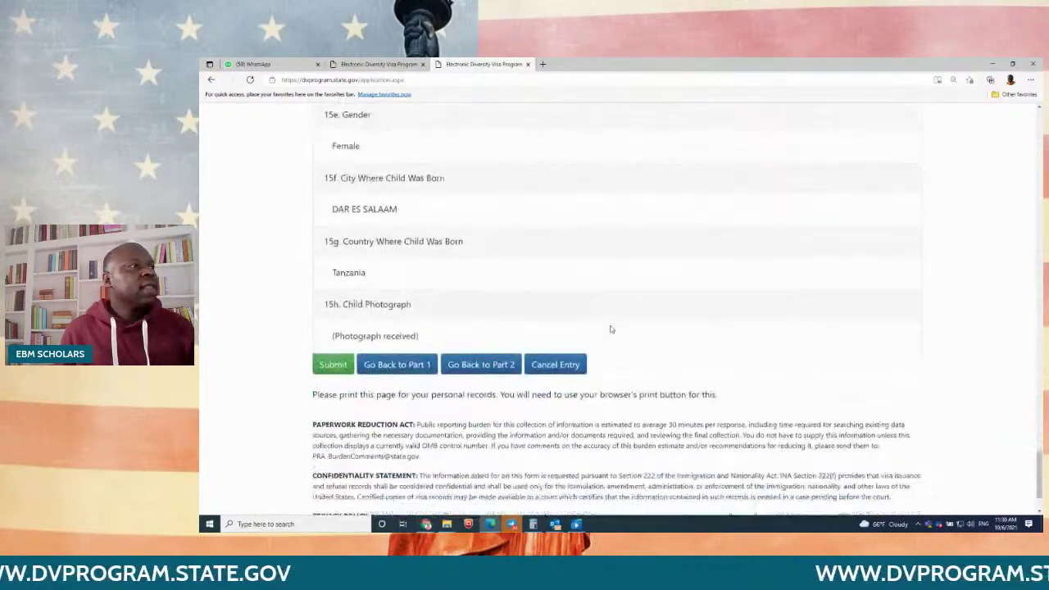
{"action": "left_click", "coordinate": [333, 288]}
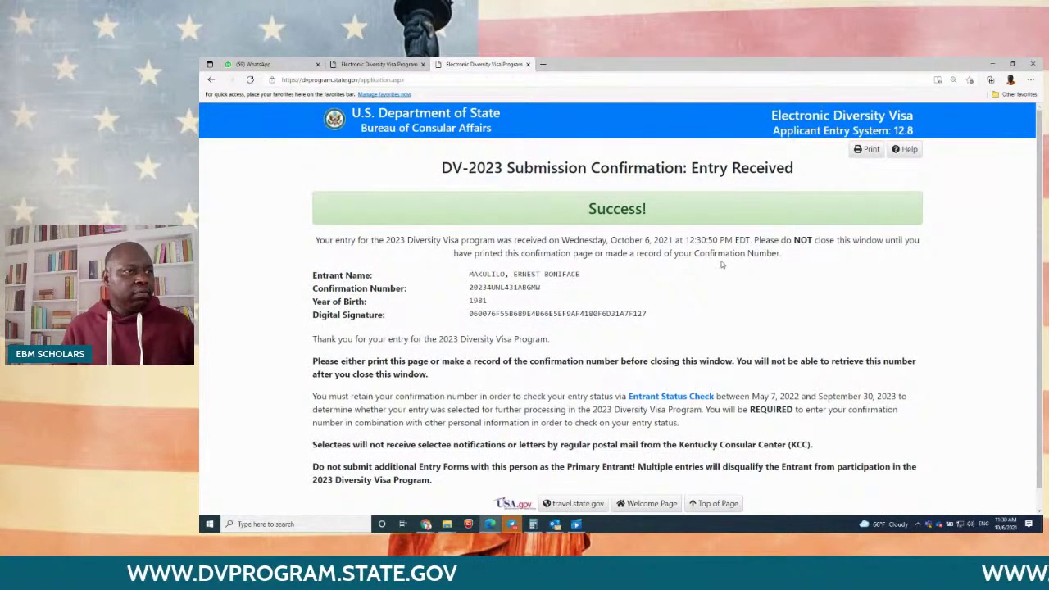
{"action": "scroll", "coordinate": [754, 328], "scroll_direction": "down", "scroll_amount": 1}
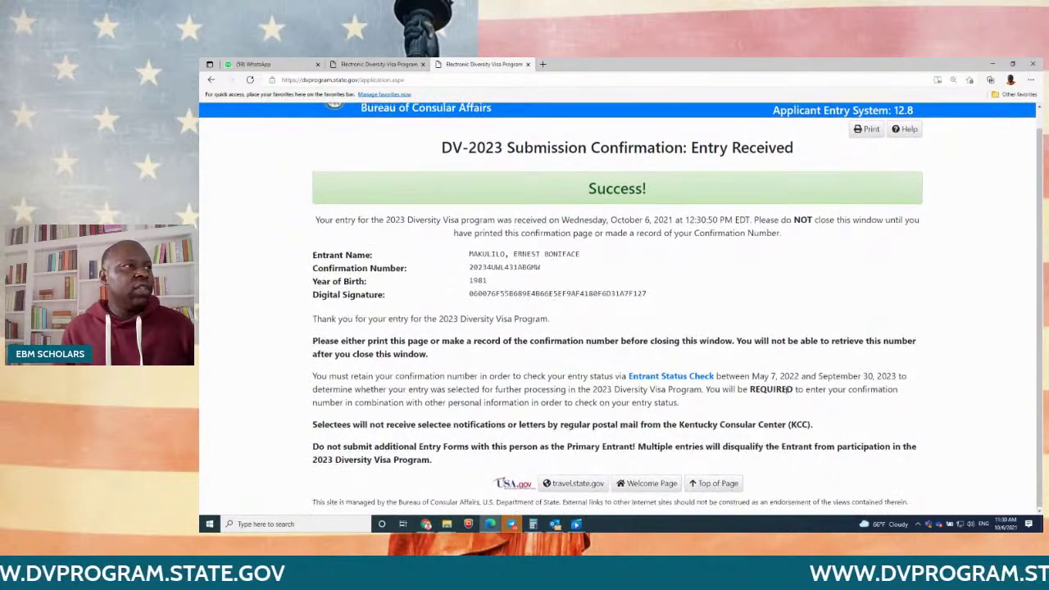
{"action": "scroll", "coordinate": [789, 390], "scroll_direction": "up", "scroll_amount": 1}
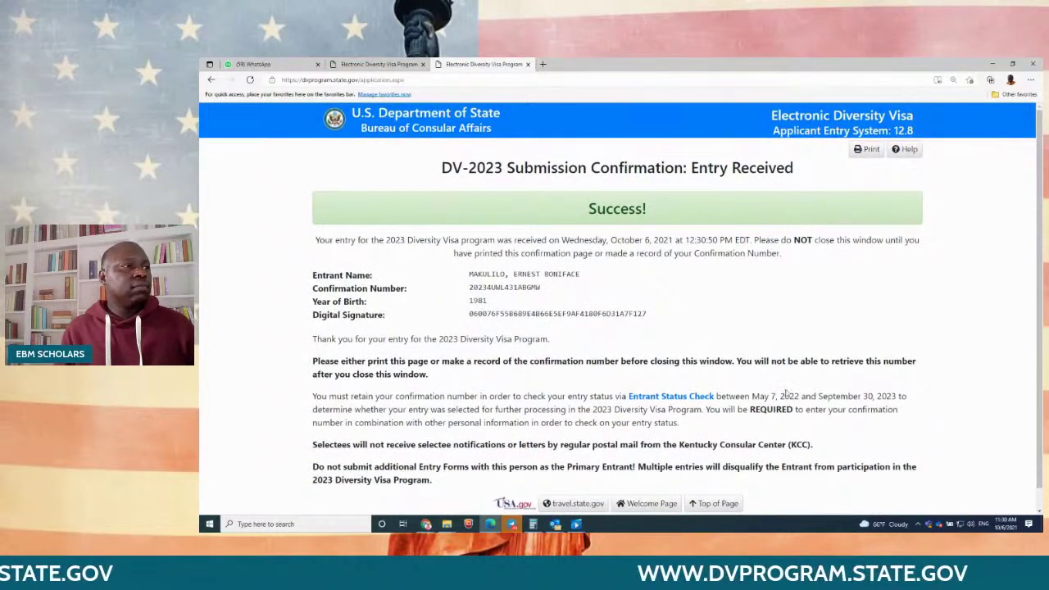